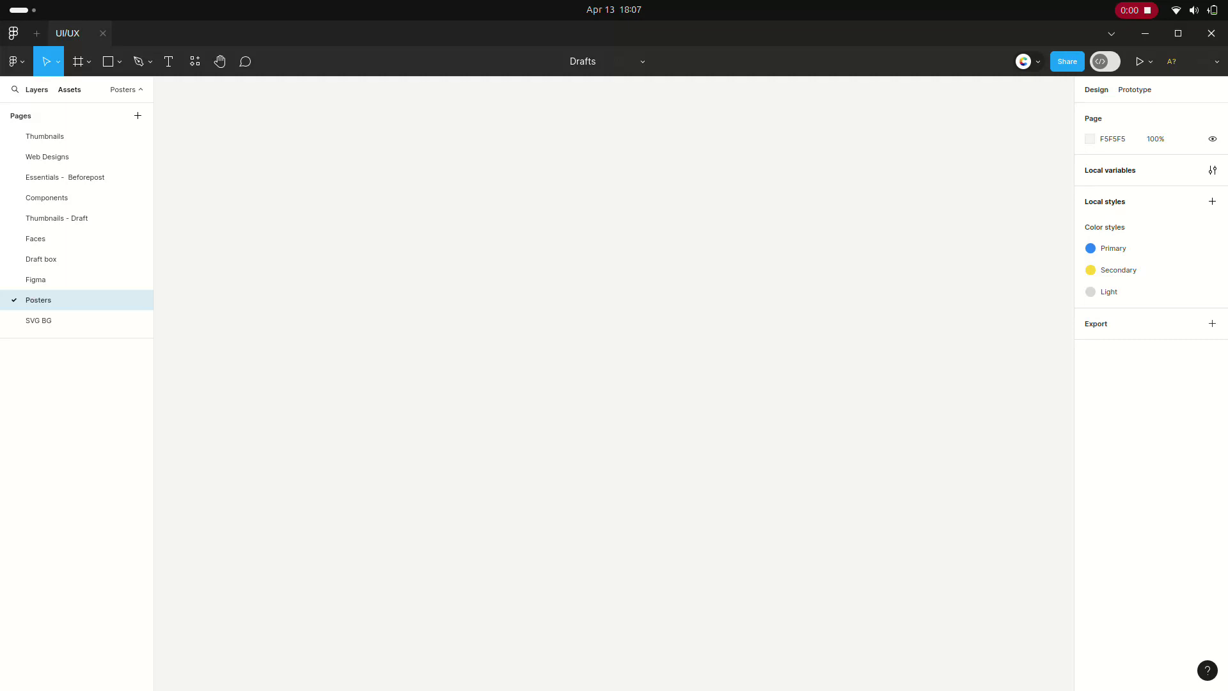
# Add a 1920×1080 Slide 16:9 frame from the Presentation presets to the Posters page
pyautogui.click(78, 61)
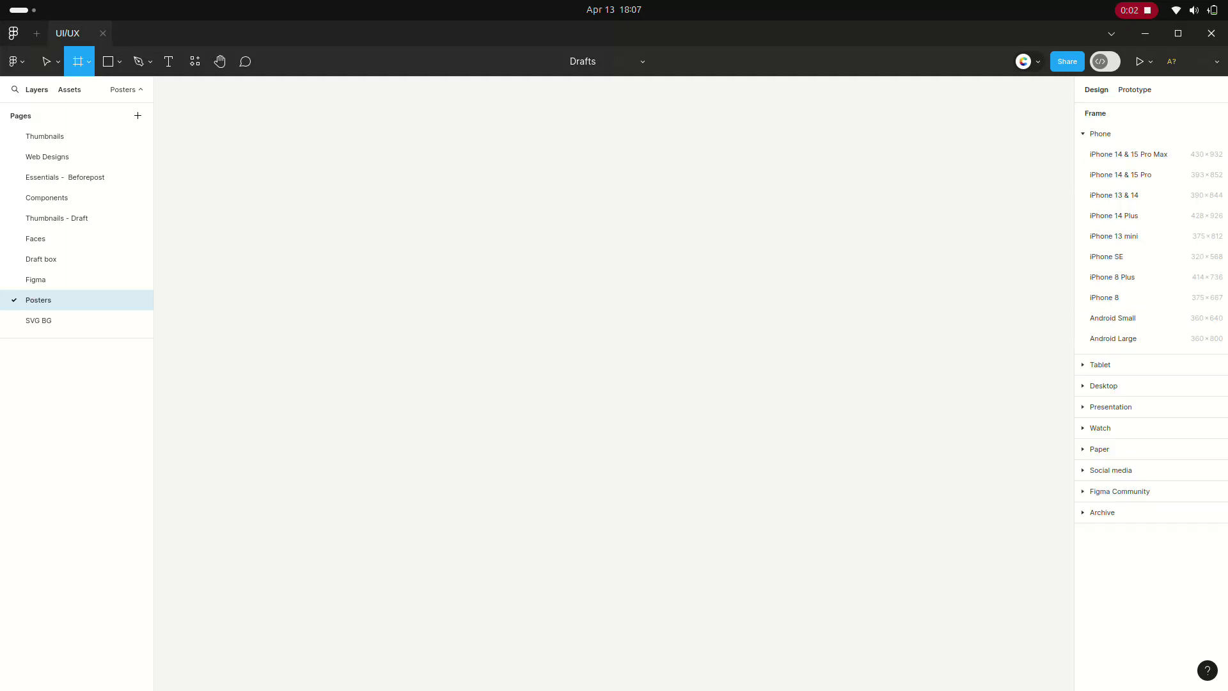
pyautogui.click(1103, 385)
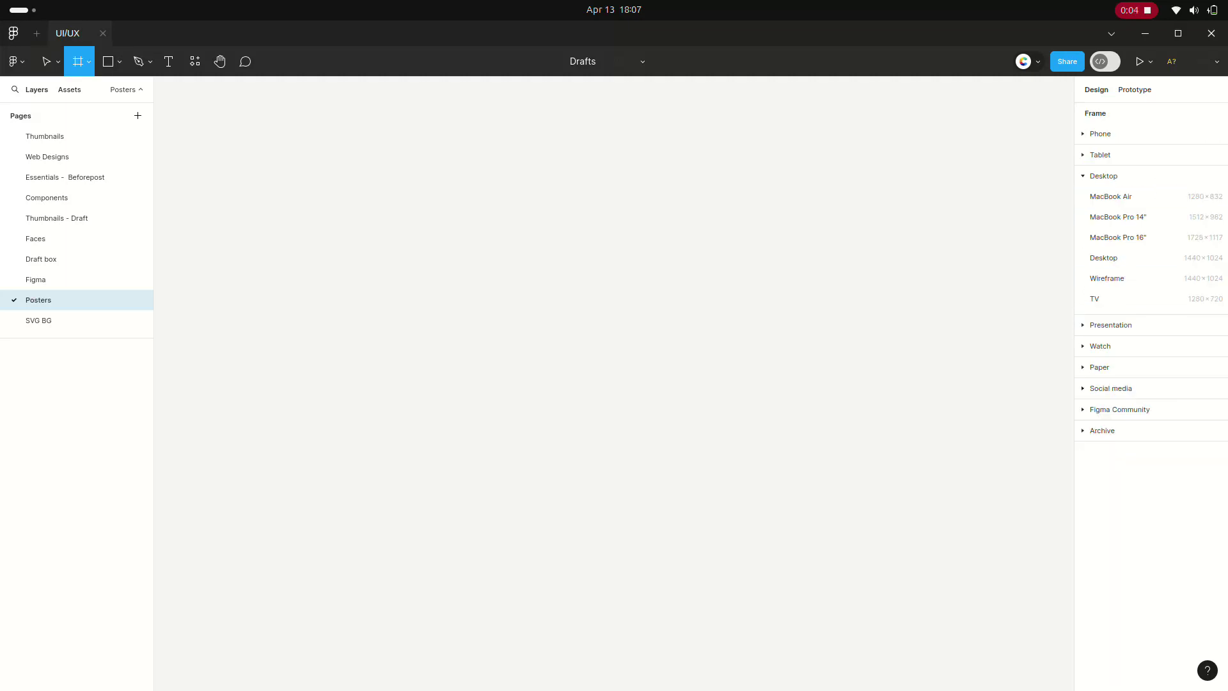
pyautogui.click(1111, 325)
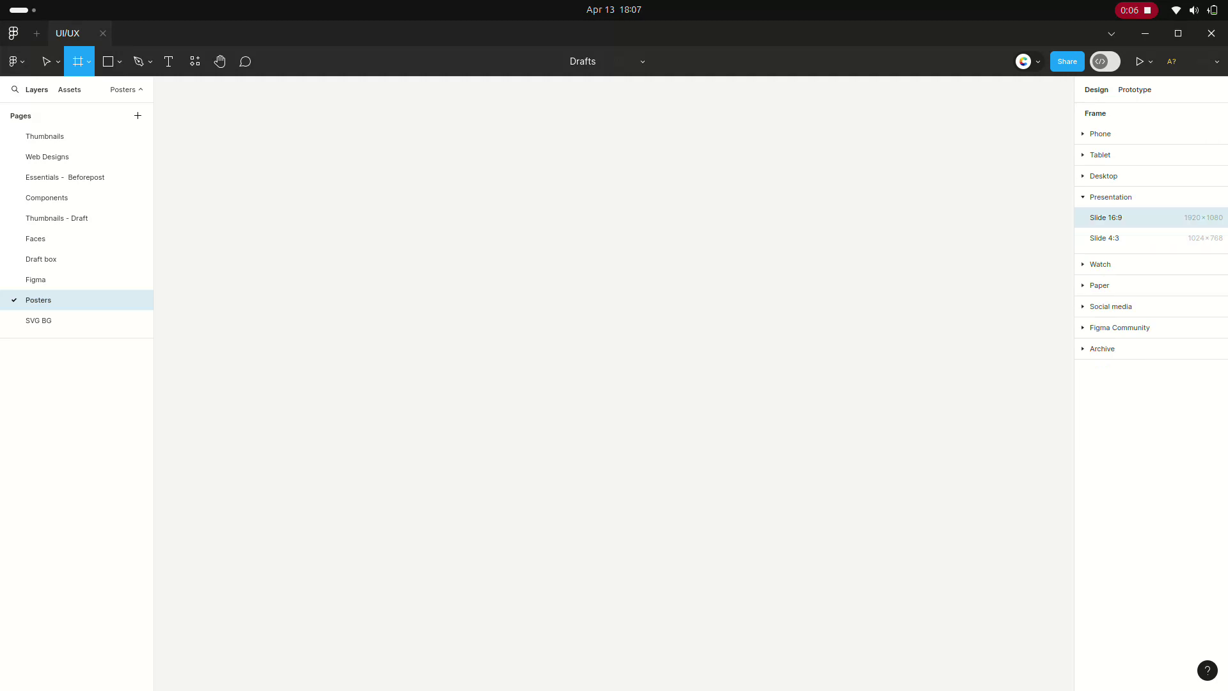
pyautogui.click(1106, 217)
pyautogui.scroll(-3, 545, 365)
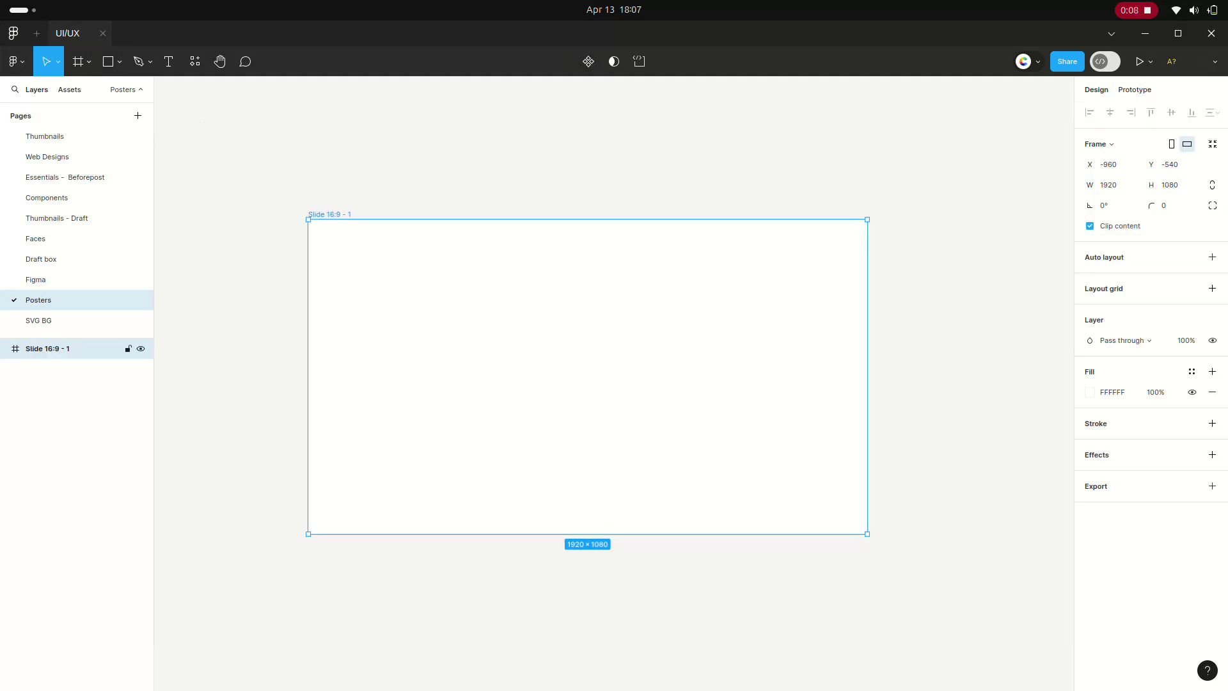
# Rename the slide frame 'Poster for Figma' and run the published version of the Color Palettes plugin
pyautogui.doubleClick(329, 214)
pyautogui.write('Poster for Figma')
pyautogui.press('Return')
pyautogui.hotkey('shift', 'i')
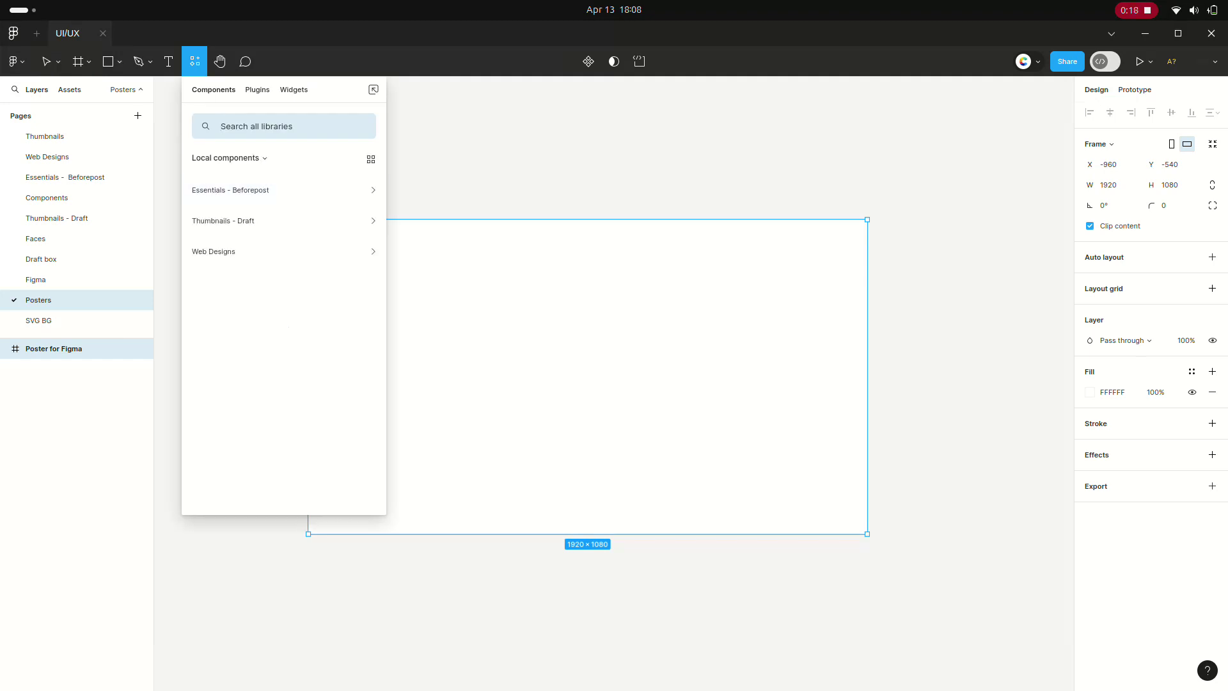
pyautogui.click(257, 89)
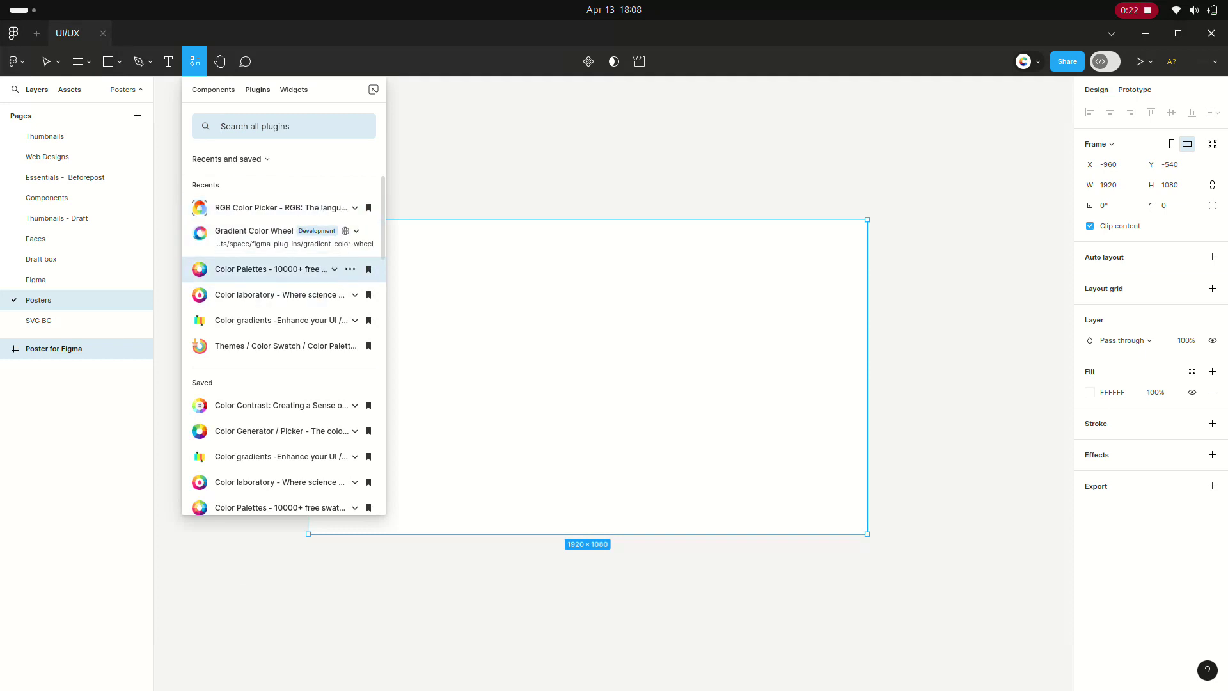
pyautogui.click(355, 268)
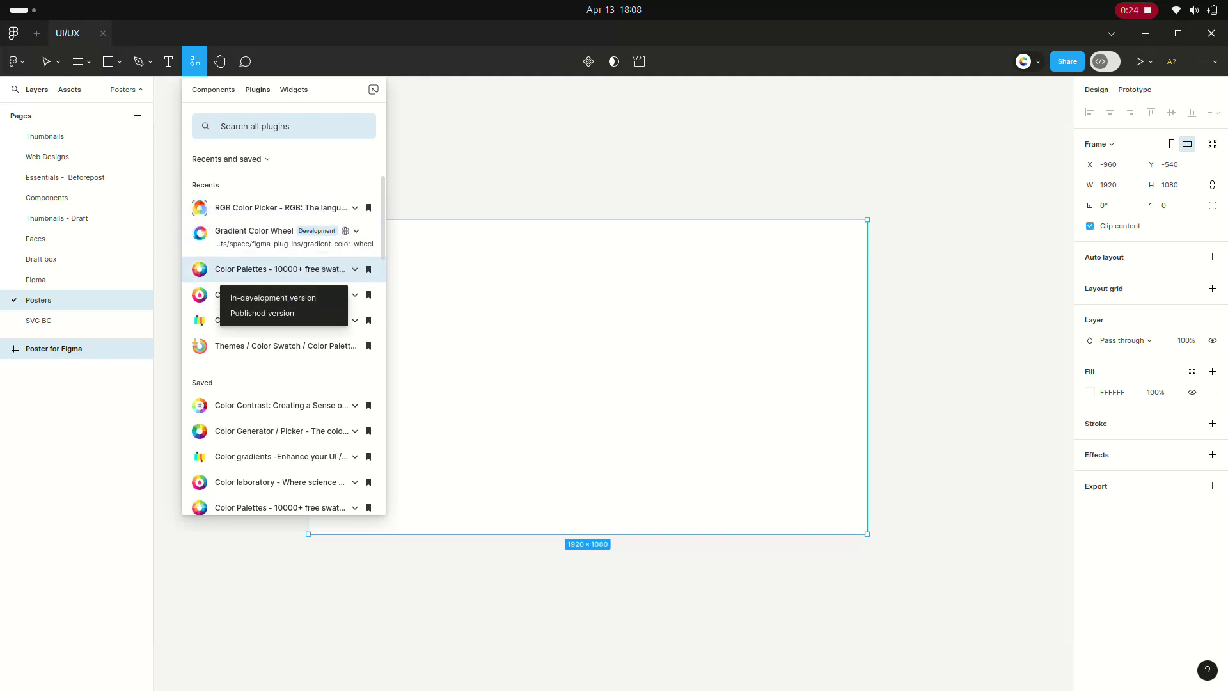
pyautogui.click(355, 269)
pyautogui.click(355, 269)
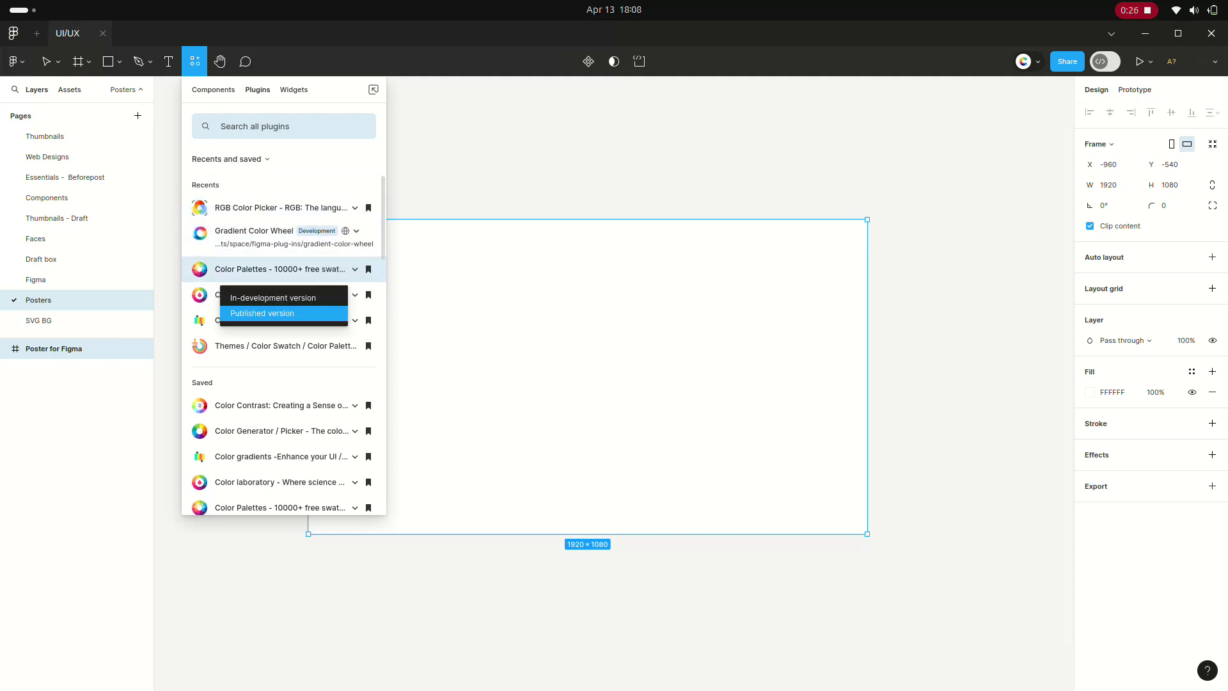
pyautogui.click(262, 313)
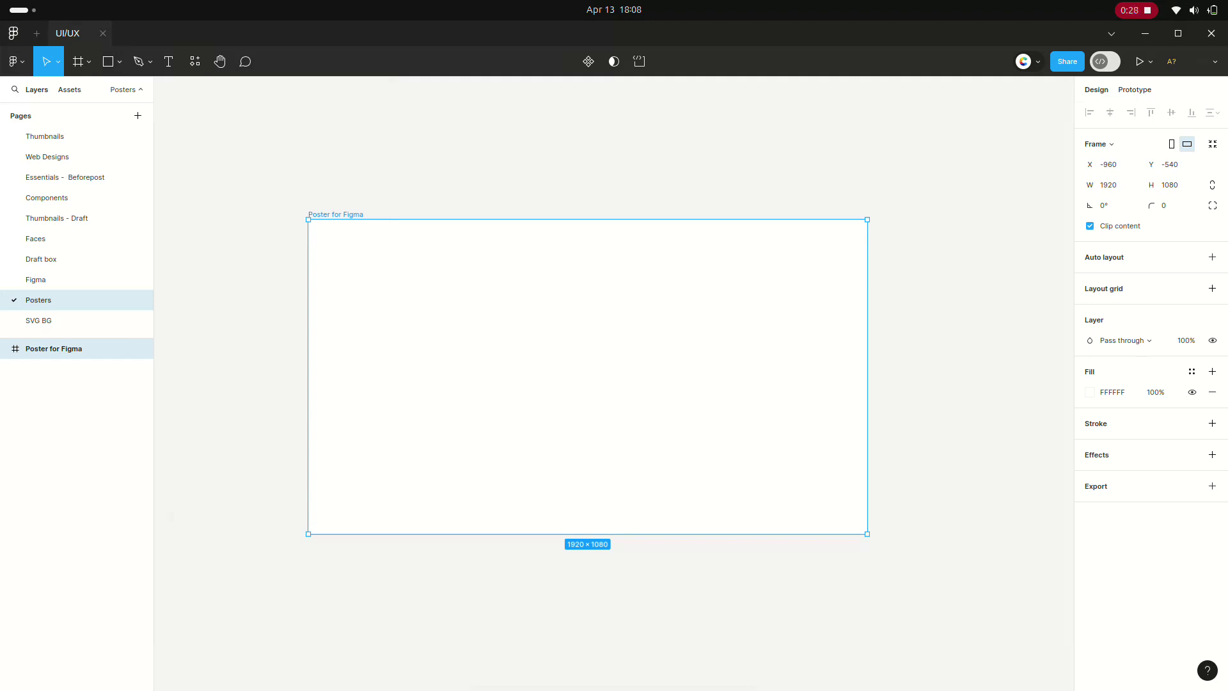
# Scroll through the Color Palettes plugin's list of swatch palettes
pyautogui.hscroll(-5, 704, 384)
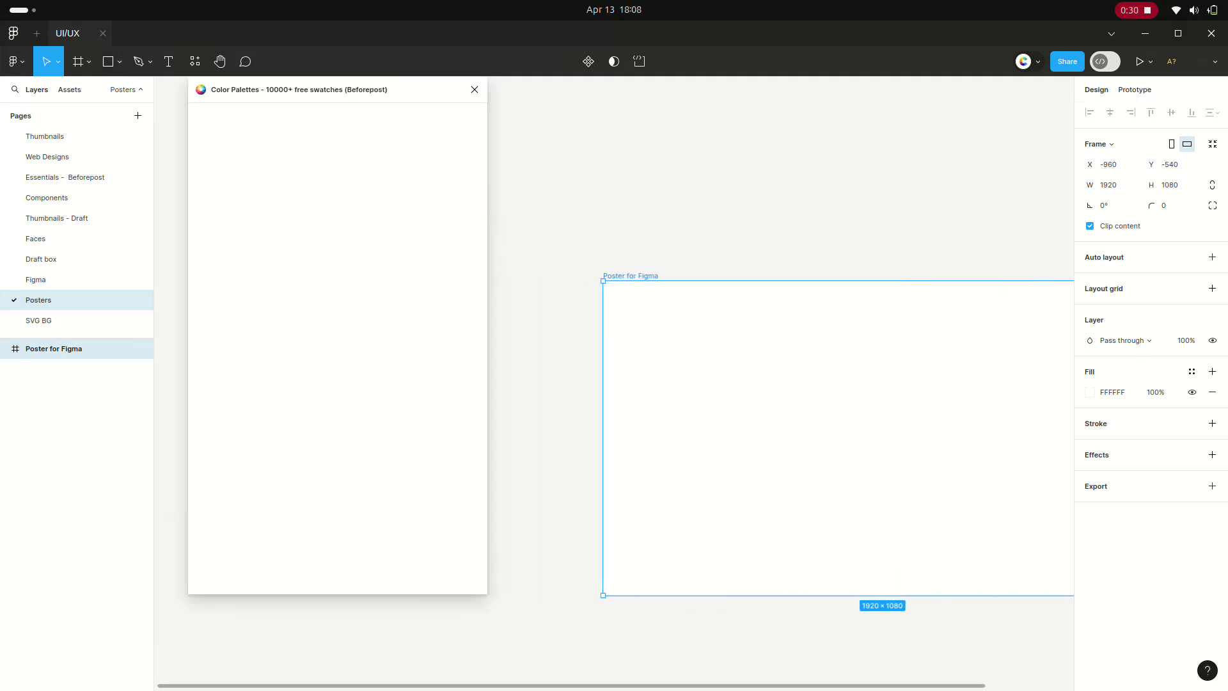
pyautogui.scroll(-3, 762, 384)
pyautogui.hscroll(4, 761, 384)
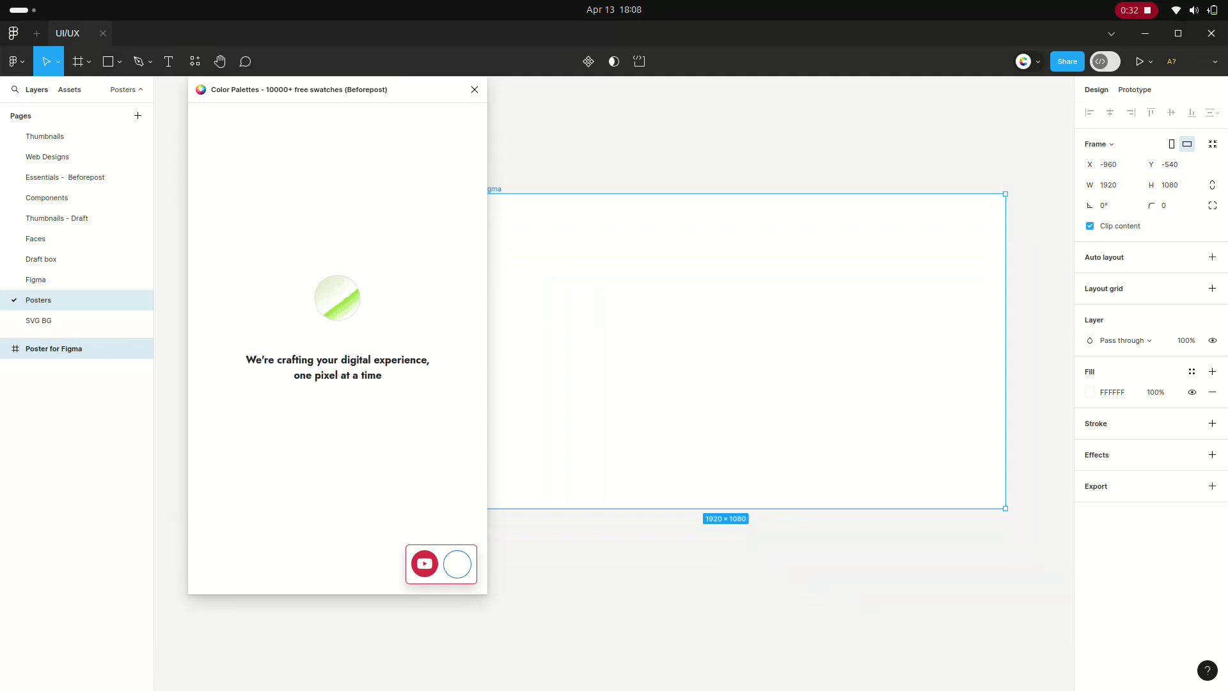
pyautogui.hscroll(-3, 768, 345)
pyautogui.hscroll(-1, 768, 345)
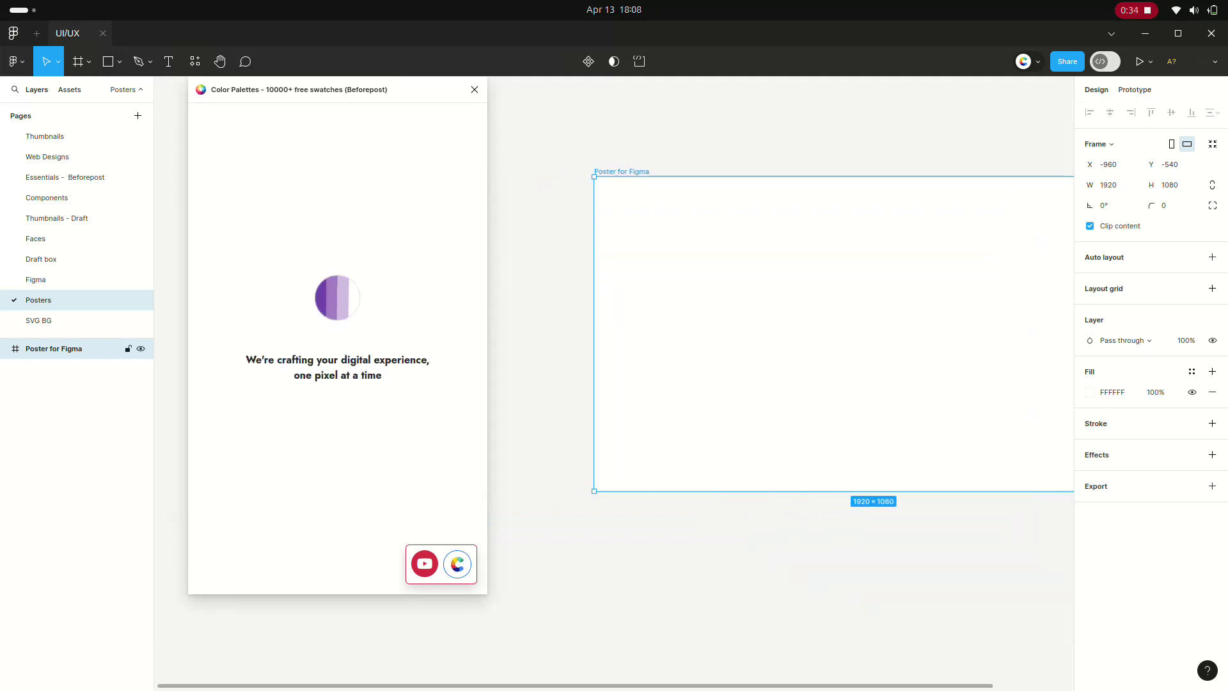
pyautogui.scroll(-3, 726, 349)
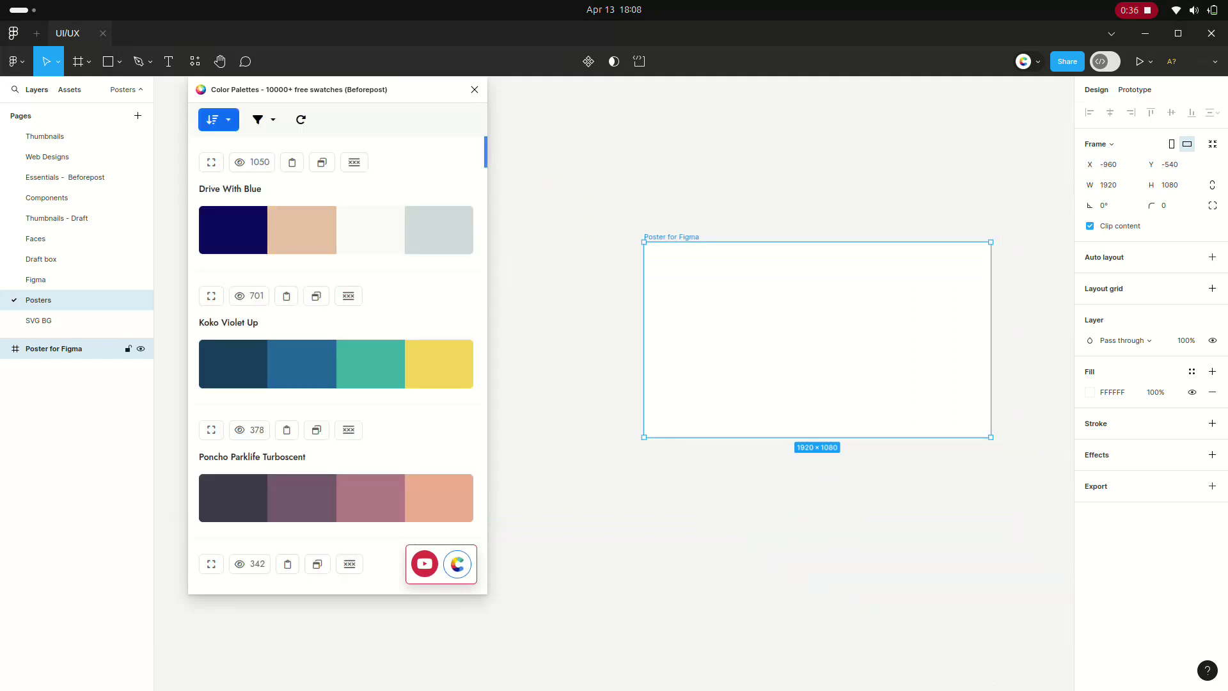
pyautogui.scroll(-5, 301, 358)
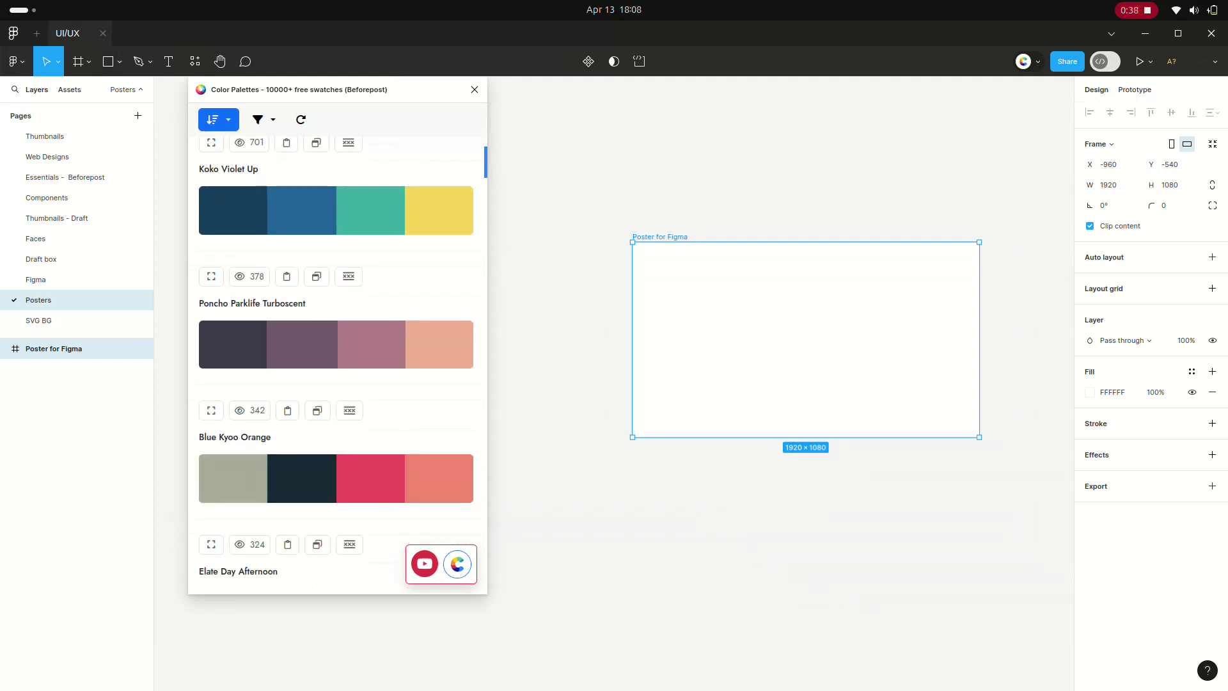
pyautogui.scroll(-5, 310, 332)
pyautogui.scroll(-7, 310, 333)
pyautogui.scroll(-2, 310, 332)
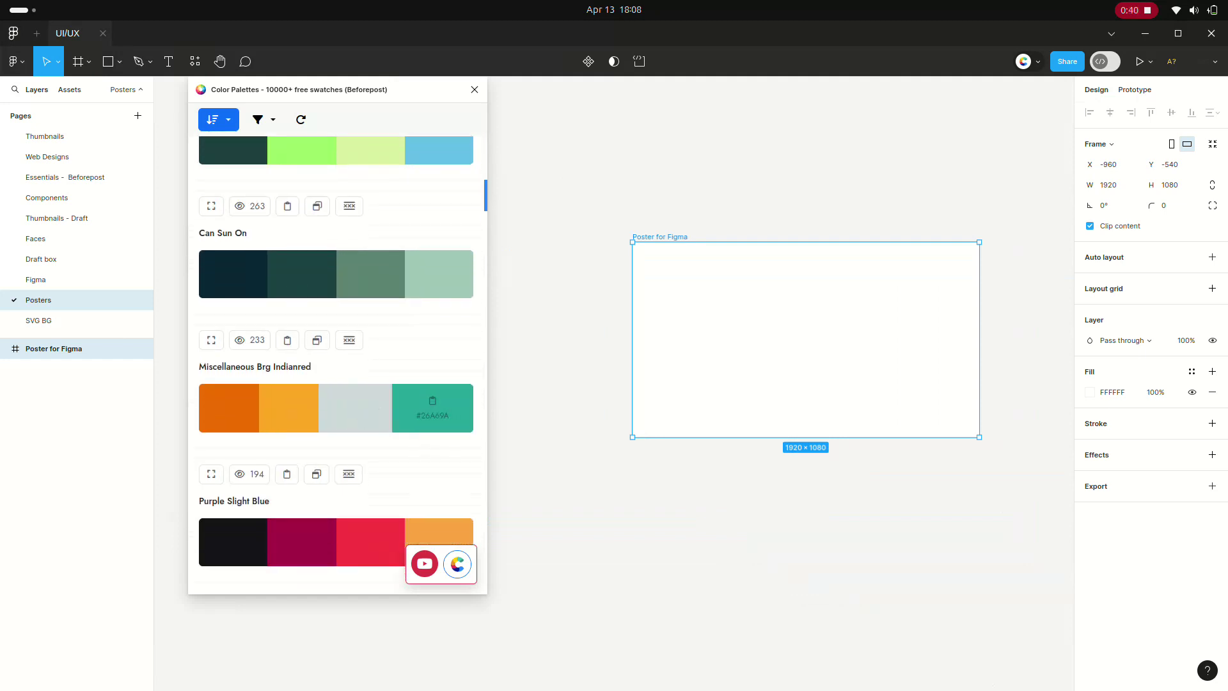
pyautogui.scroll(-5, 432, 408)
pyautogui.scroll(-6, 307, 326)
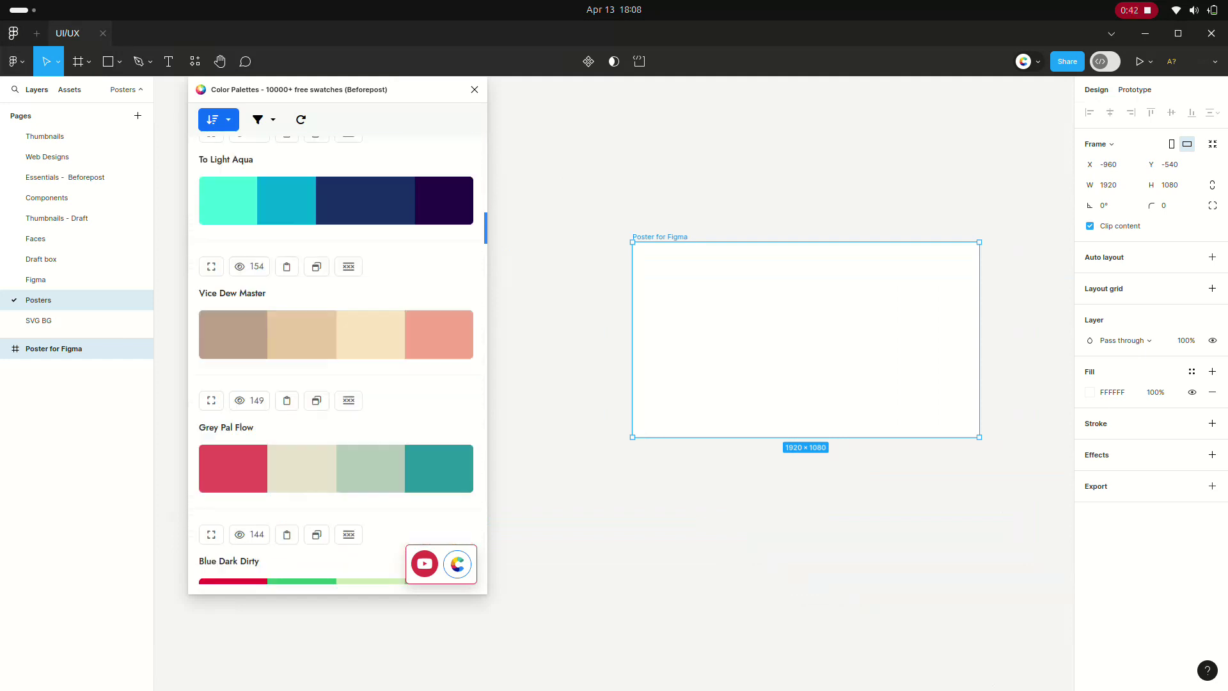
pyautogui.scroll(5, 288, 384)
pyautogui.scroll(3, 287, 384)
pyautogui.scroll(2, 288, 384)
# Re-sort the palette list with the filter and sort menus and browse the results
pyautogui.click(262, 119)
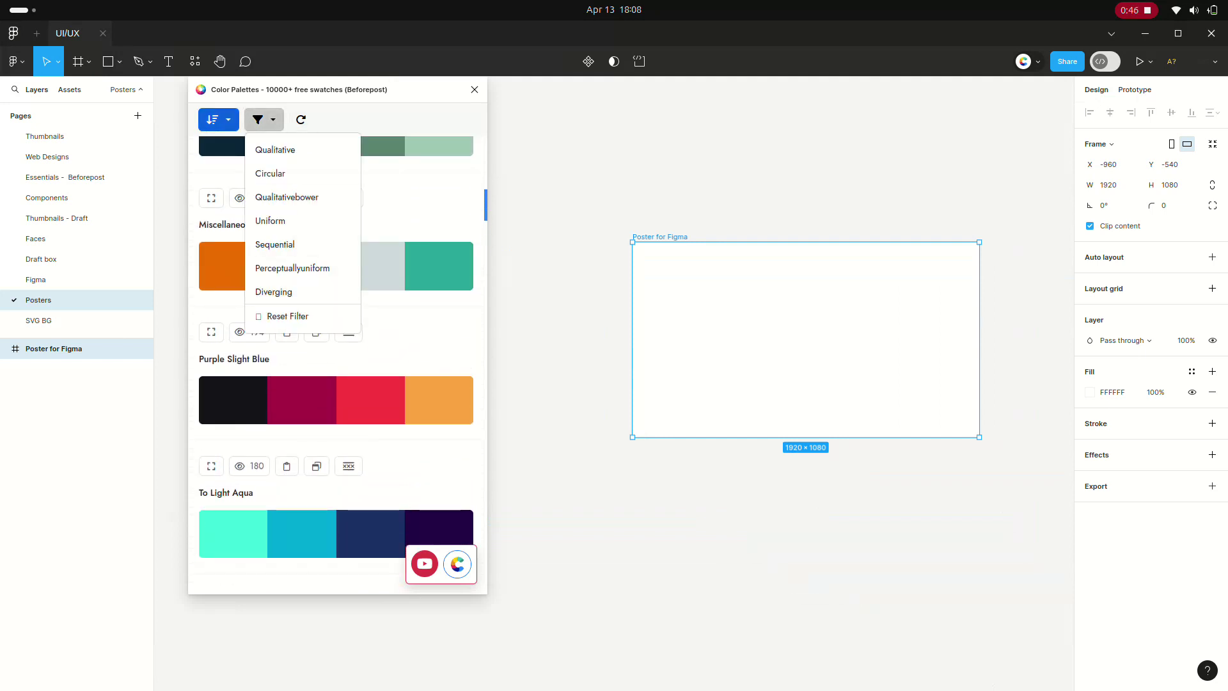
pyautogui.click(218, 120)
pyautogui.click(251, 203)
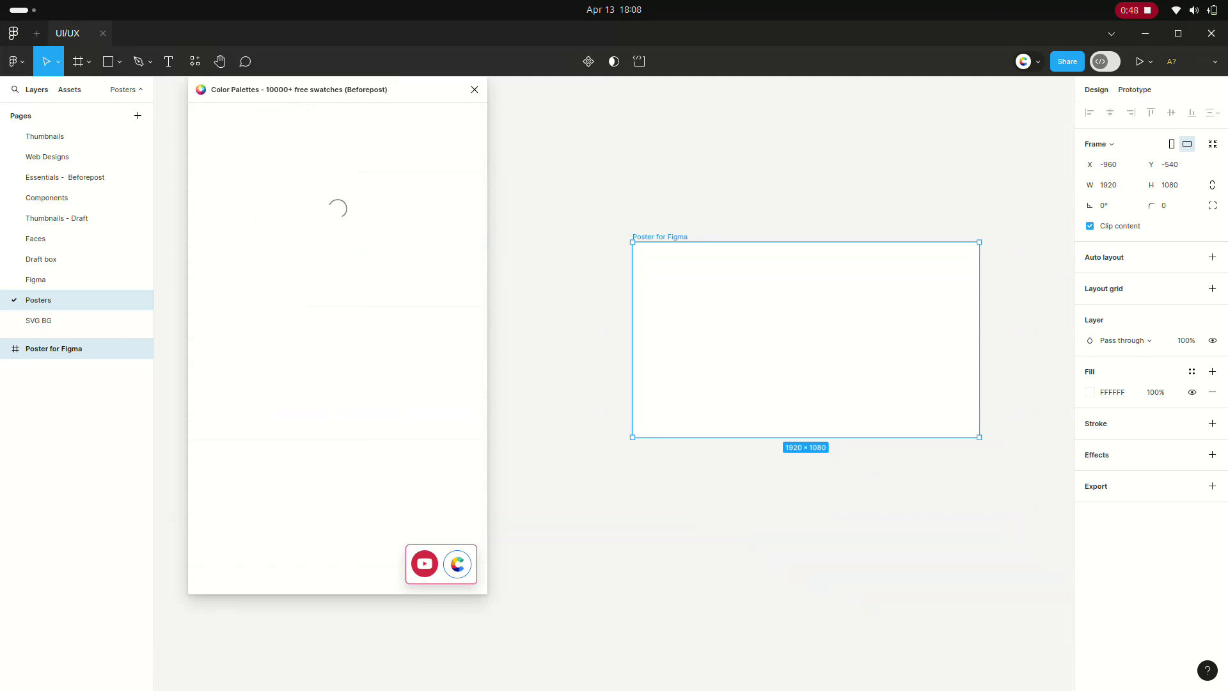
pyautogui.scroll(-3, 275, 262)
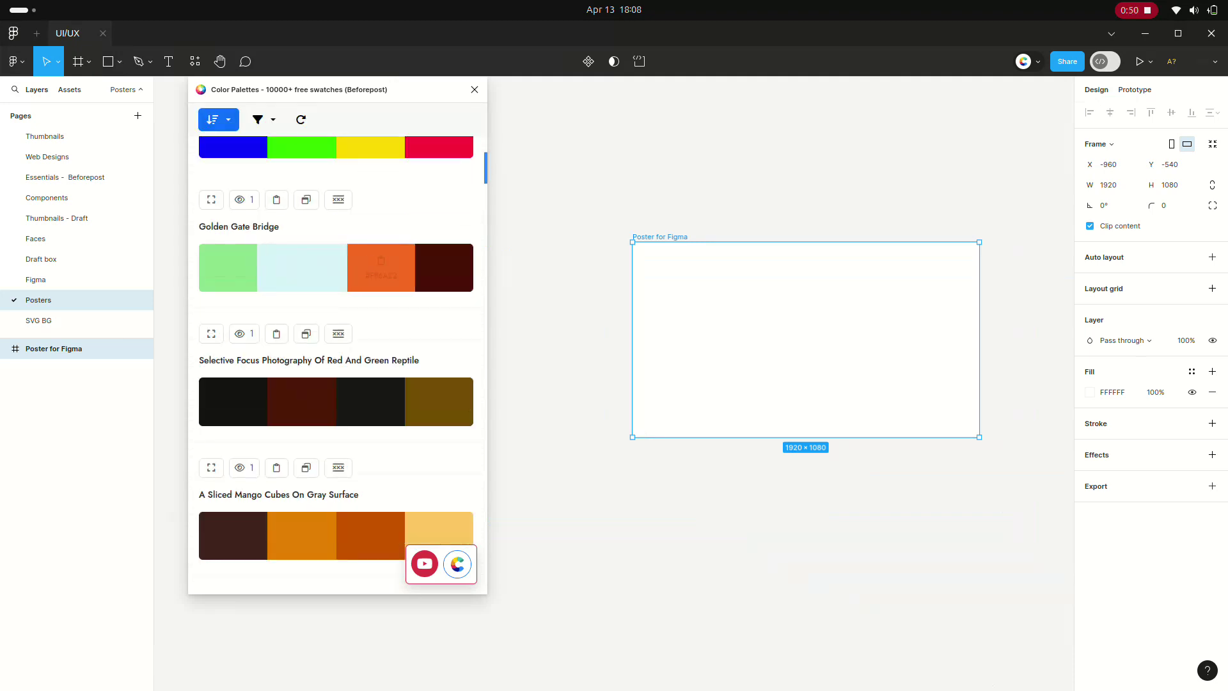
pyautogui.scroll(-3, 336, 358)
pyautogui.scroll(-2, 336, 358)
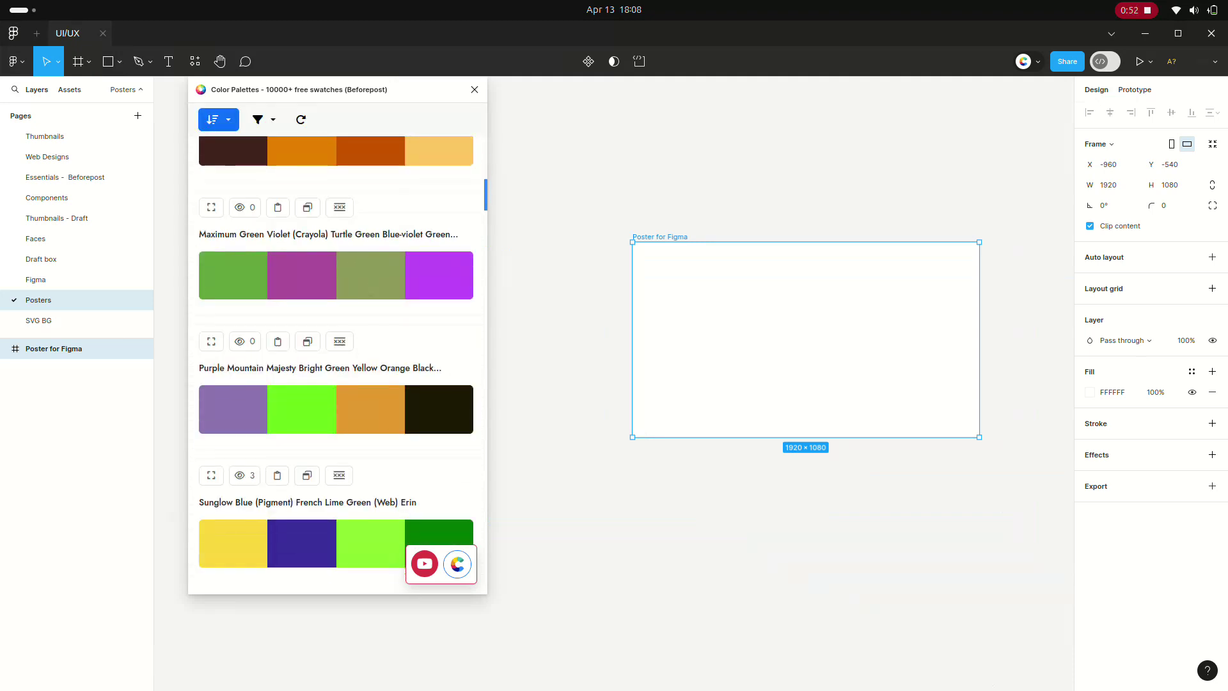
pyautogui.scroll(-4, 335, 358)
pyautogui.scroll(-2, 335, 256)
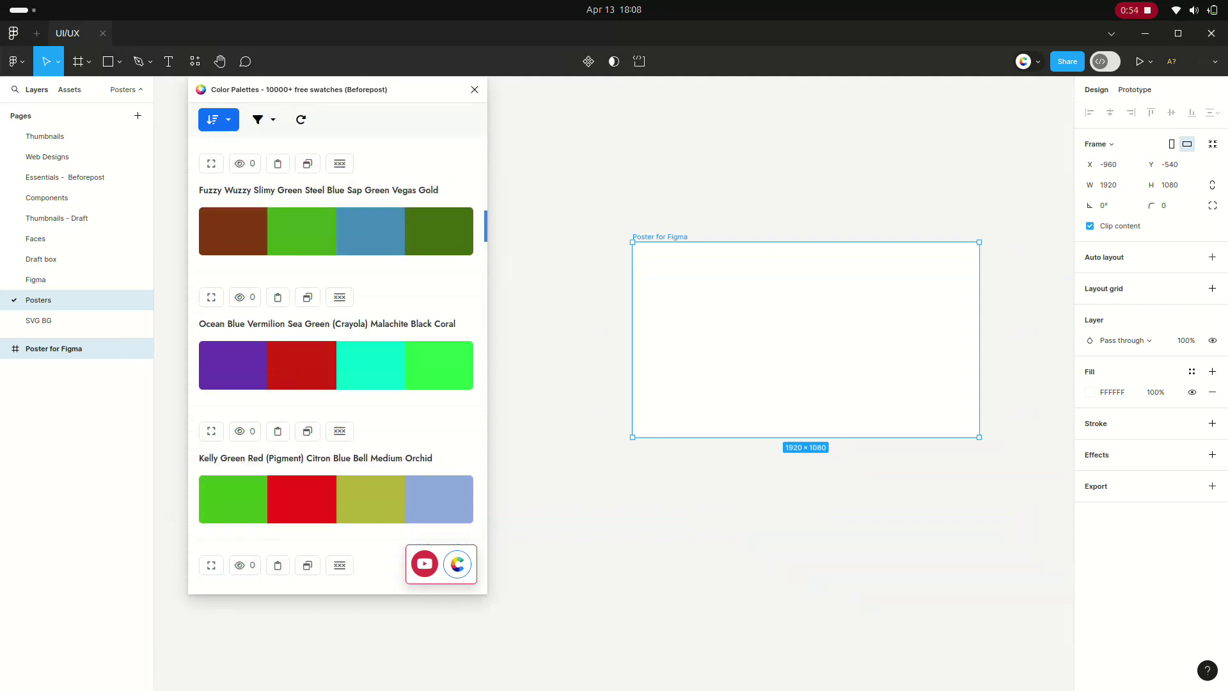
pyautogui.scroll(1, 336, 256)
# Copy the violet #3D2F9D swatch and apply it as the poster frame's fill
pyautogui.click(308, 170)
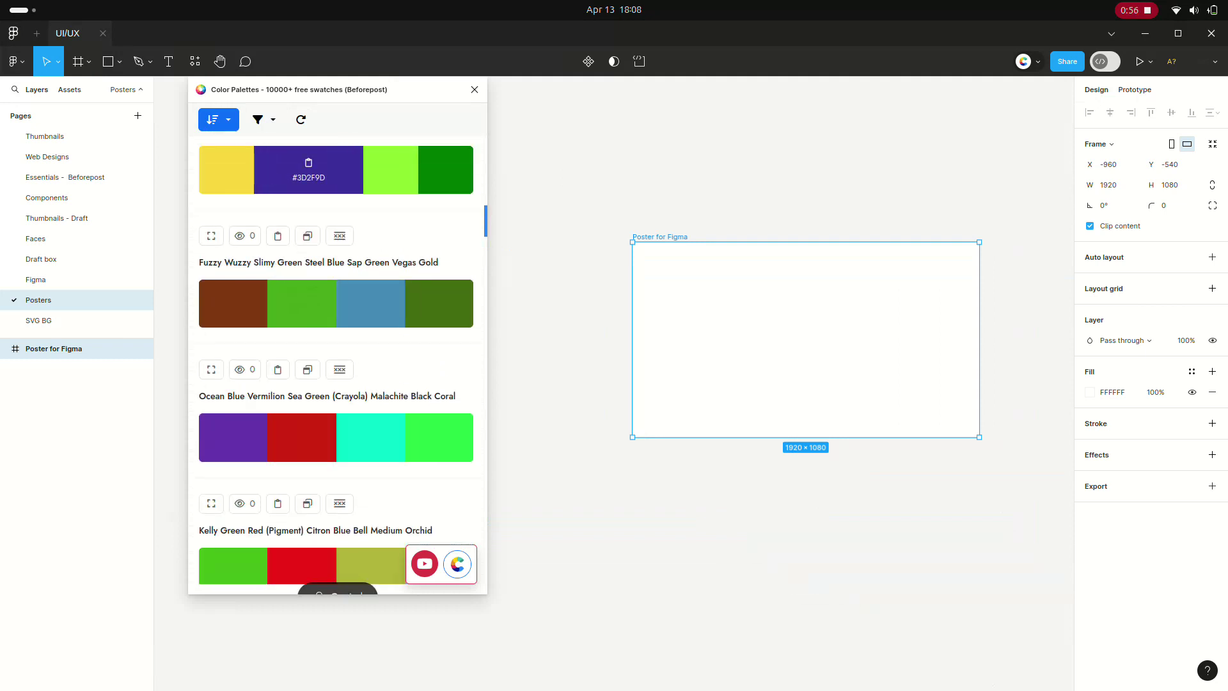
pyautogui.click(1090, 392)
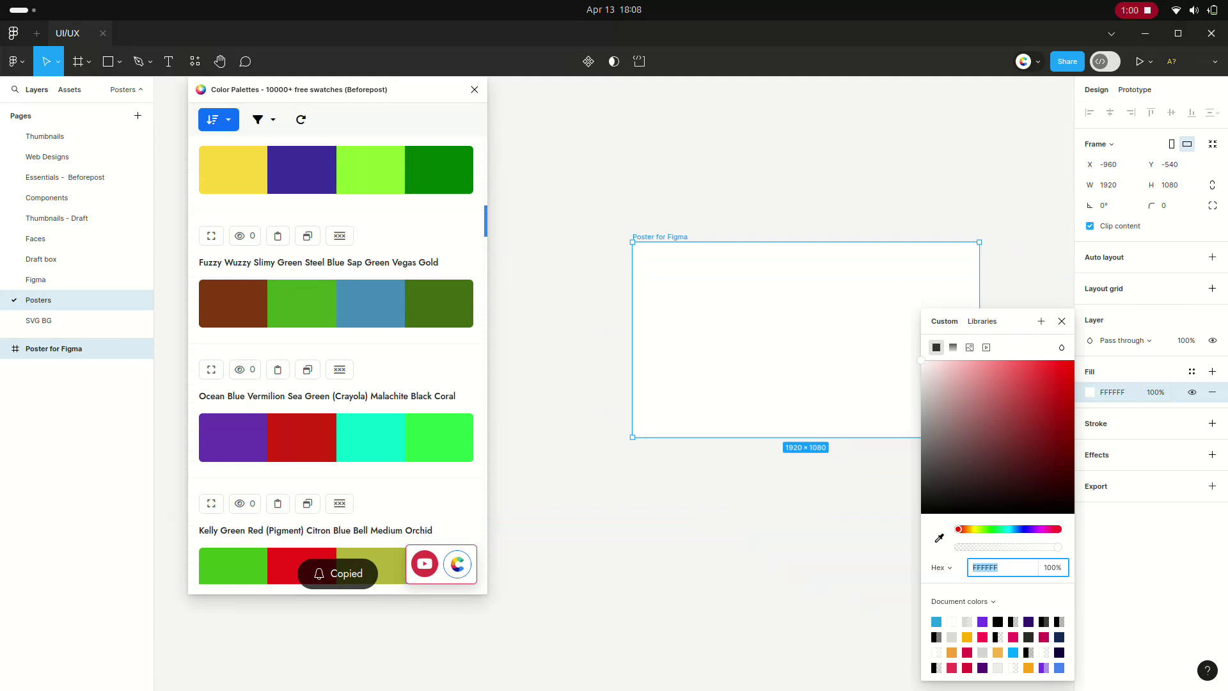
pyautogui.press('Return')
pyautogui.press('Escape')
pyautogui.moveTo(806, 339); pyautogui.dragTo(719, 252)
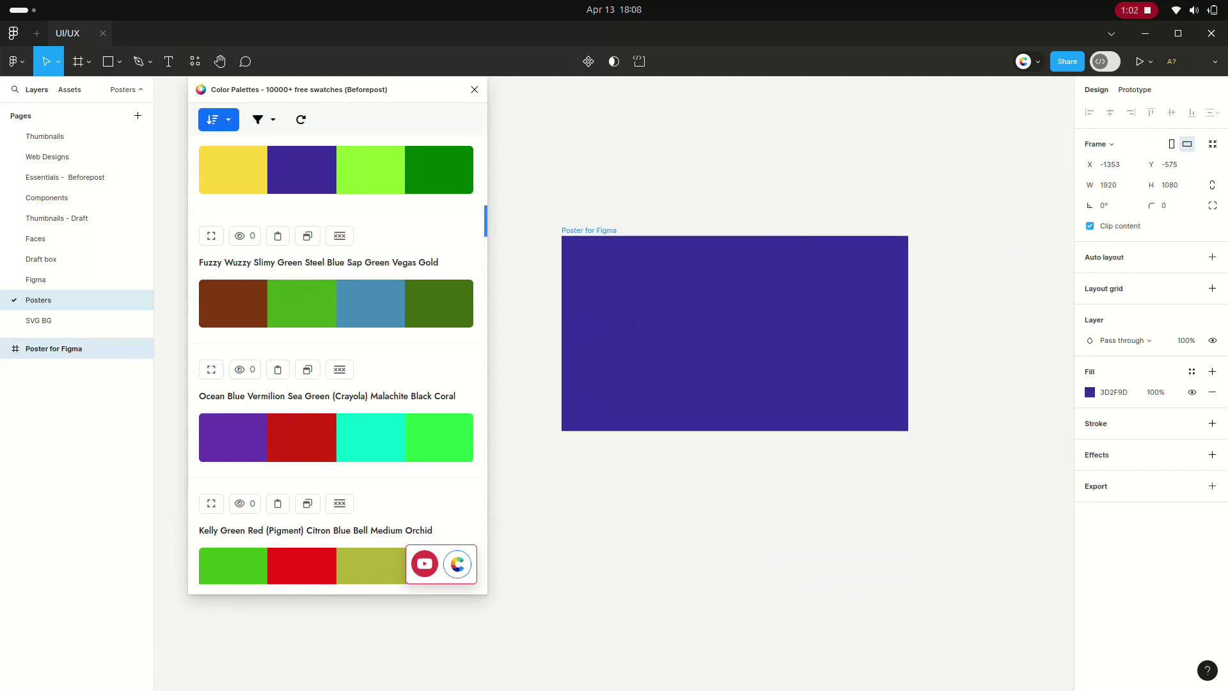
pyautogui.hotkey('shift', '2')
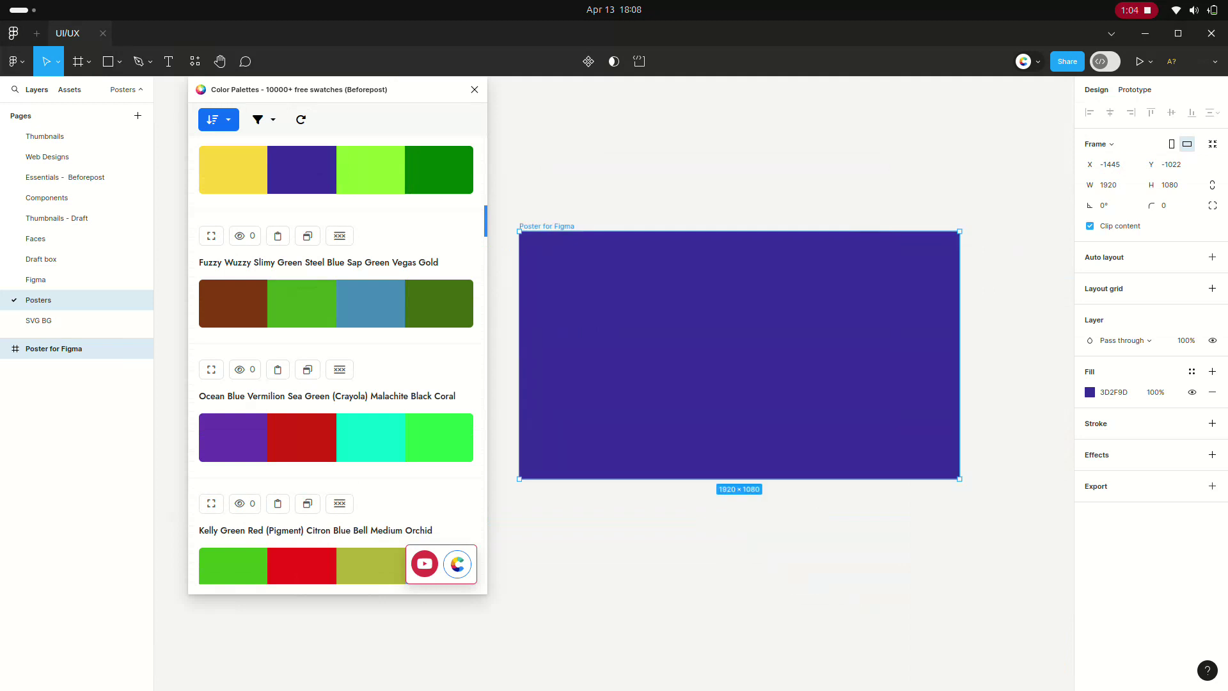
pyautogui.scroll(1, 791, 406)
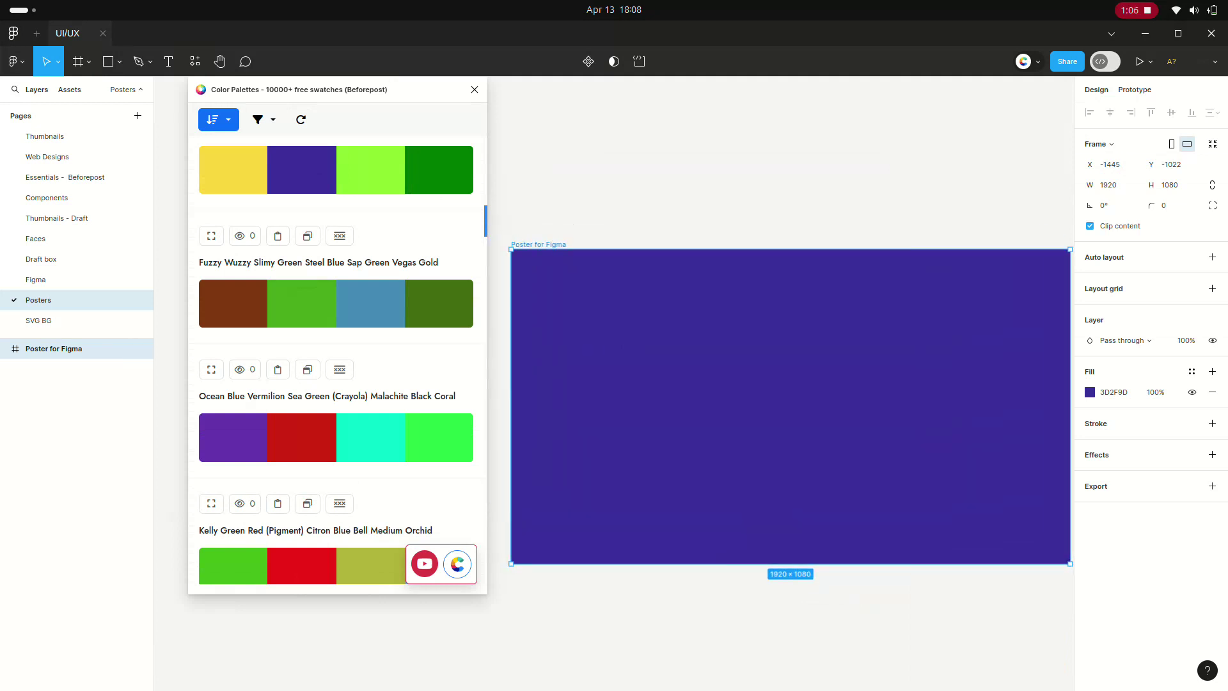
# Draw a small square filled with the palette's yellow #FDD741 and Alt-drag a duplicate beside it
pyautogui.press('r')
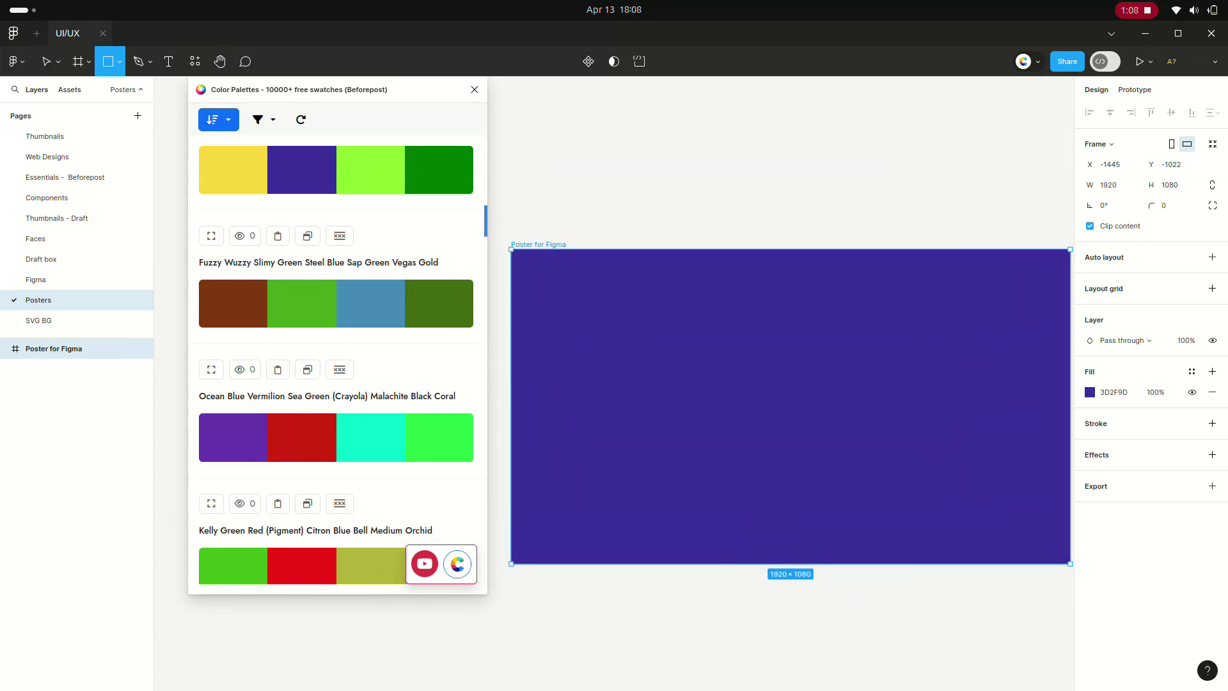
pyautogui.moveTo(518, 176); pyautogui.dragTo(572, 226)
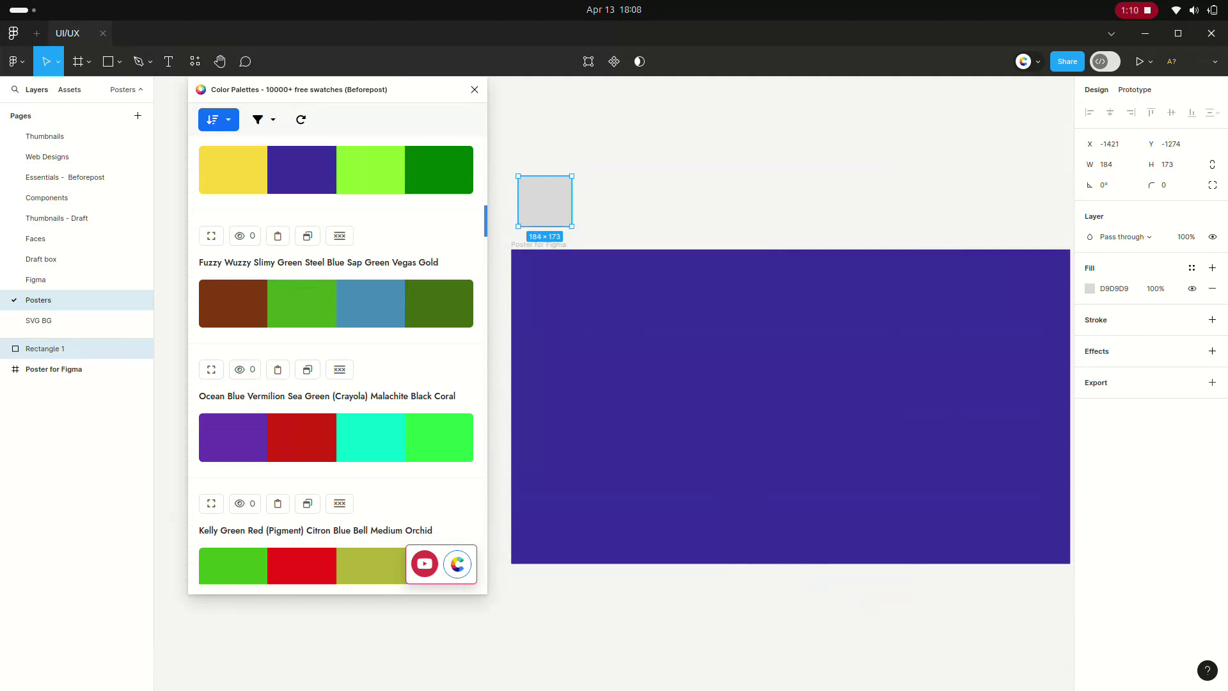
pyautogui.click(1089, 289)
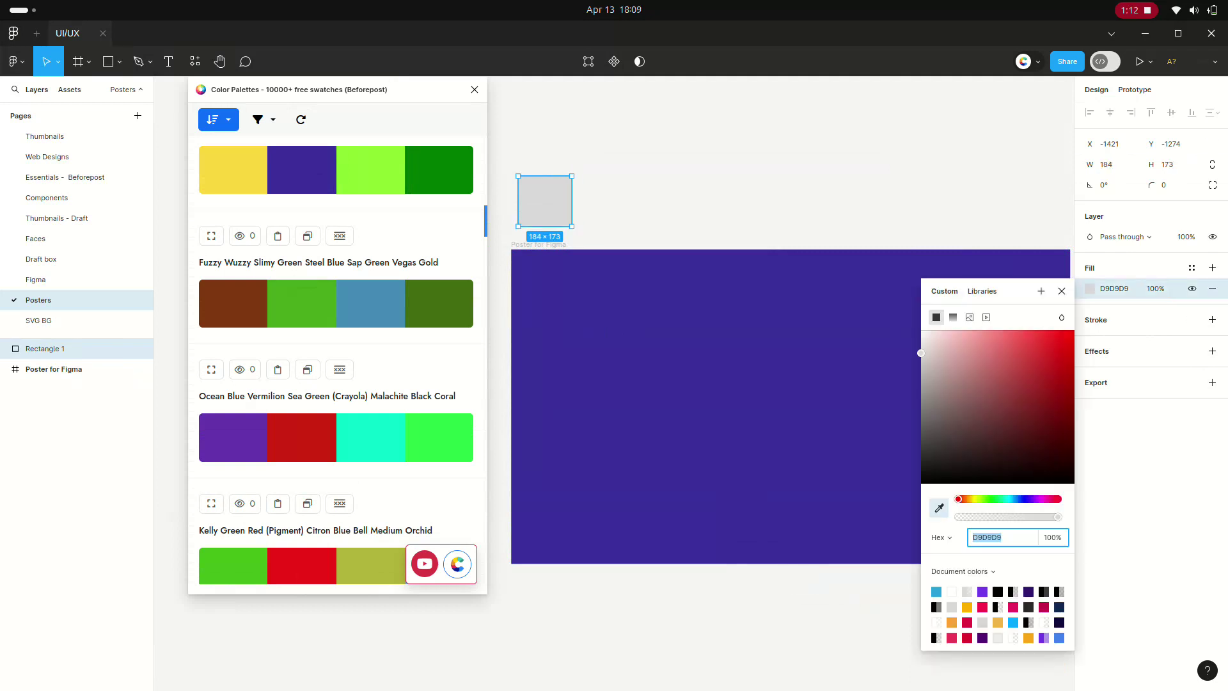
pyautogui.click(939, 507)
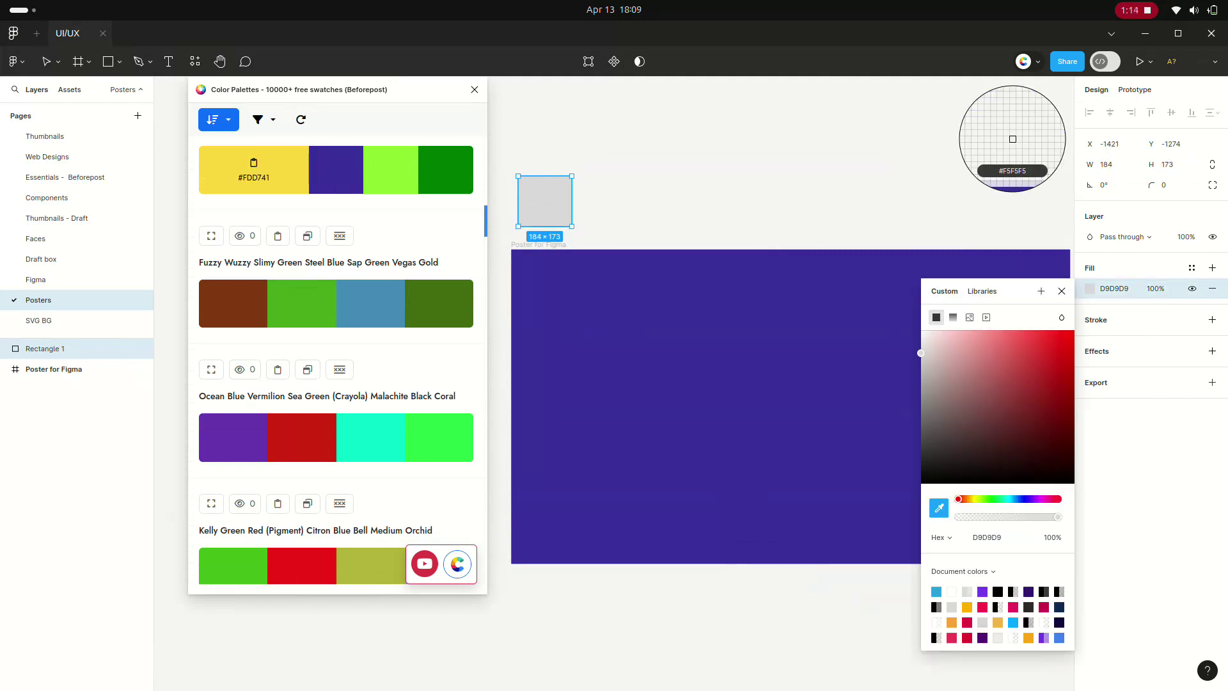
pyautogui.click(254, 170)
pyautogui.press('Escape')
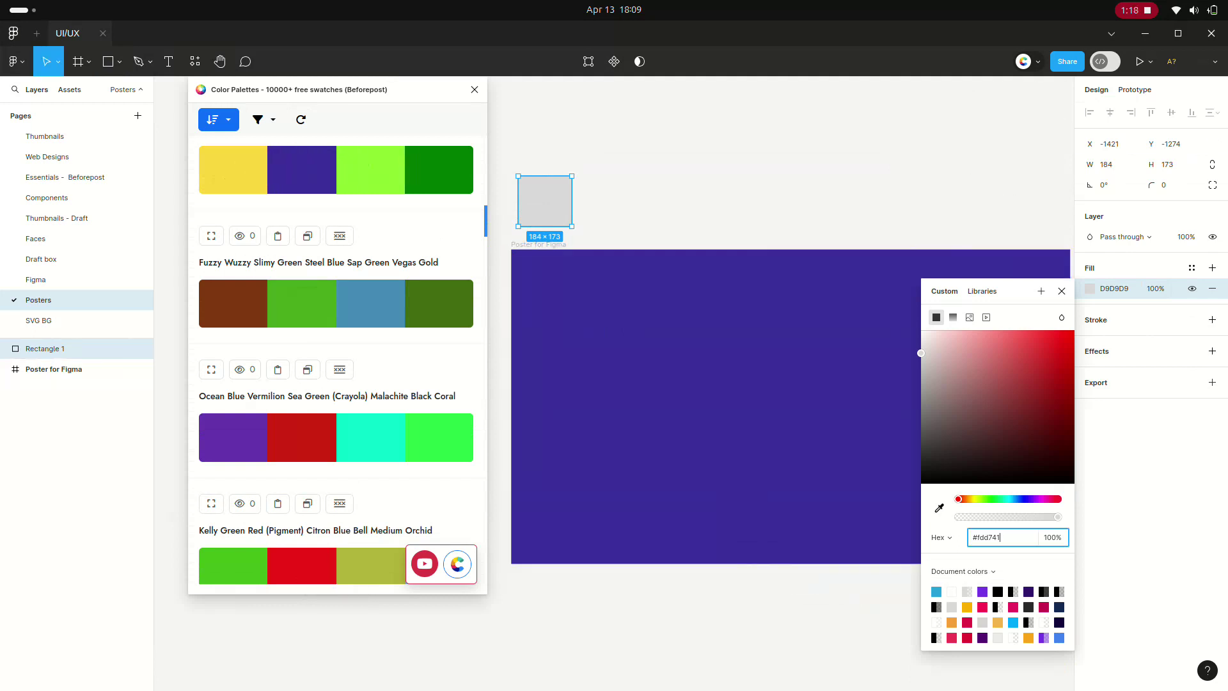
pyautogui.click(704, 416)
pyautogui.moveTo(545, 200)
pyautogui.mouseDown()
pyautogui.moveTo(530, 208)
pyautogui.moveTo(592, 205)
pyautogui.mouseUp()
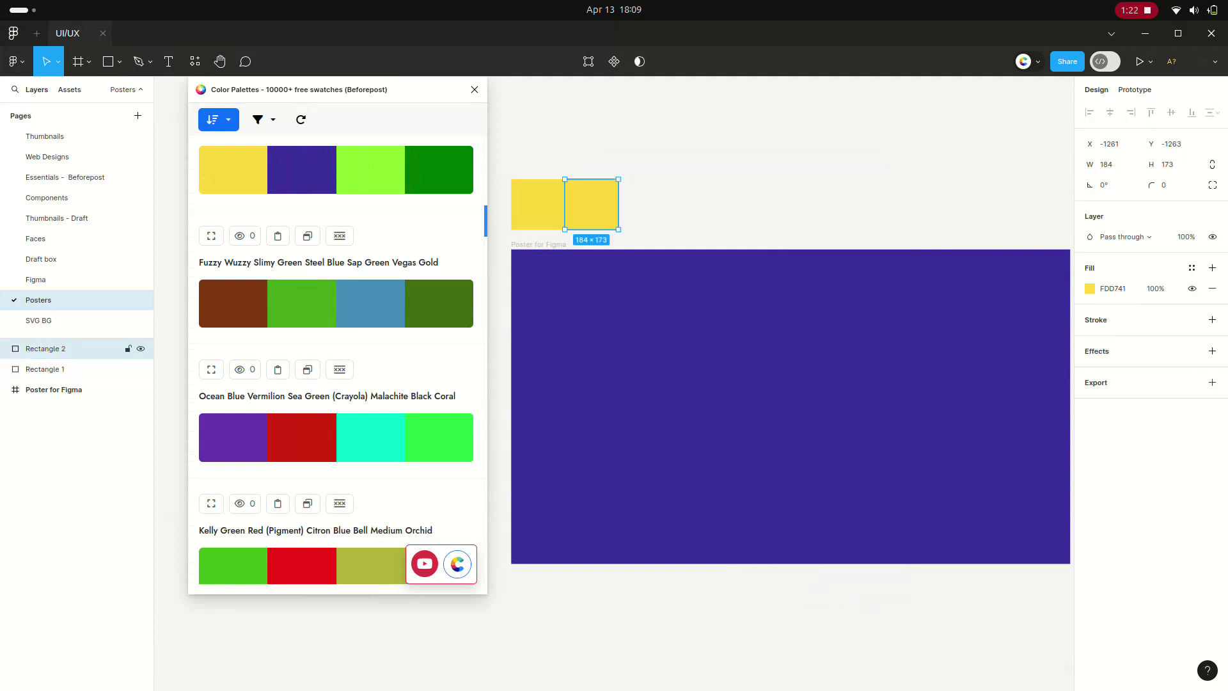
pyautogui.scroll(3, 367, 170)
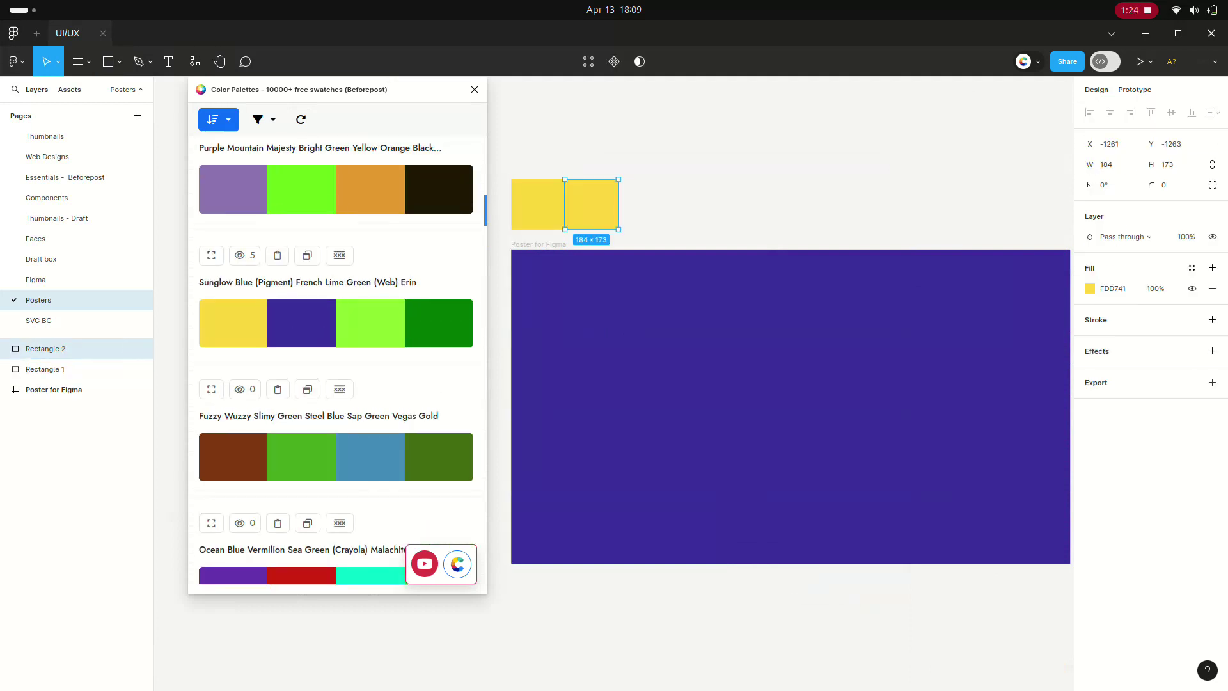
pyautogui.click(211, 255)
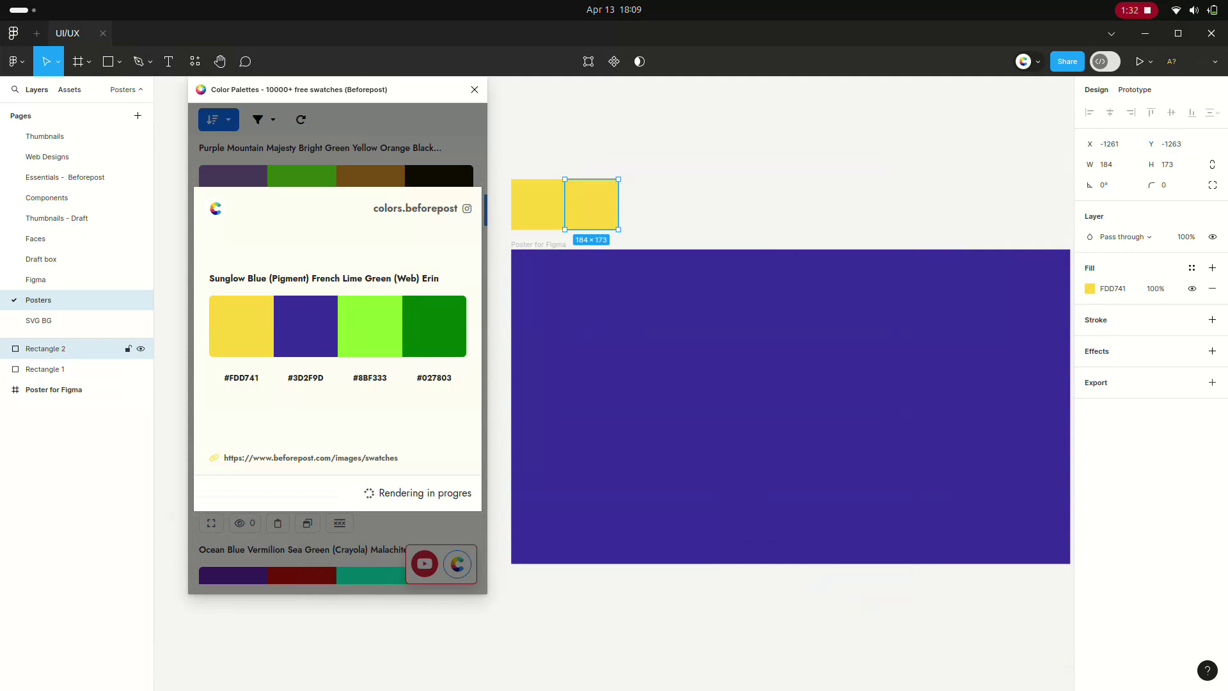
# Delete the extra yellow square and capture the Sunglow palette card as palette.png in Downloads
pyautogui.press('Delete')
pyautogui.click(380, 493)
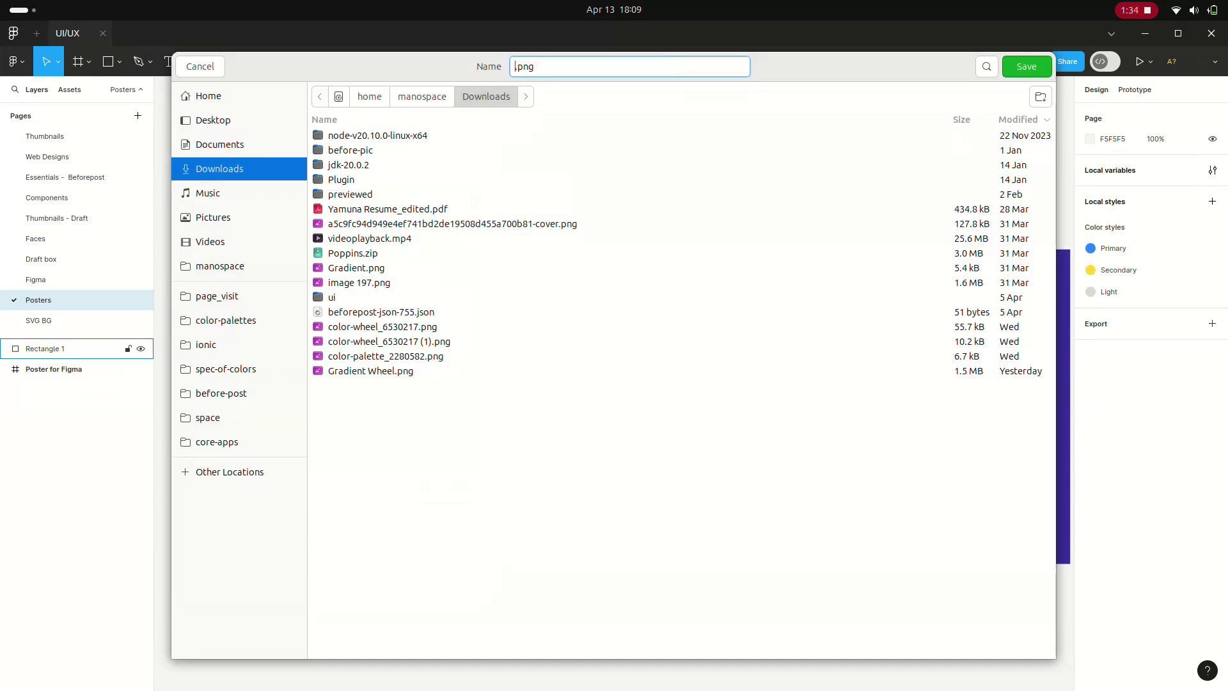
pyautogui.press('Escape')
pyautogui.write('palette')
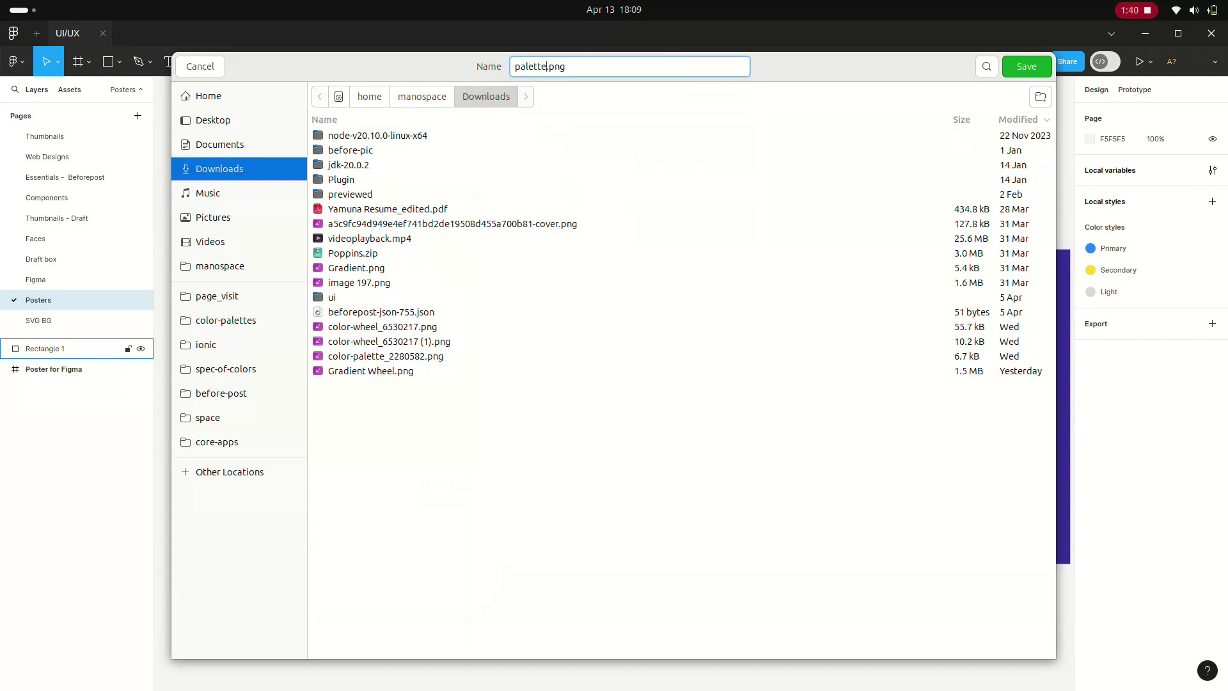
pyautogui.press('Return')
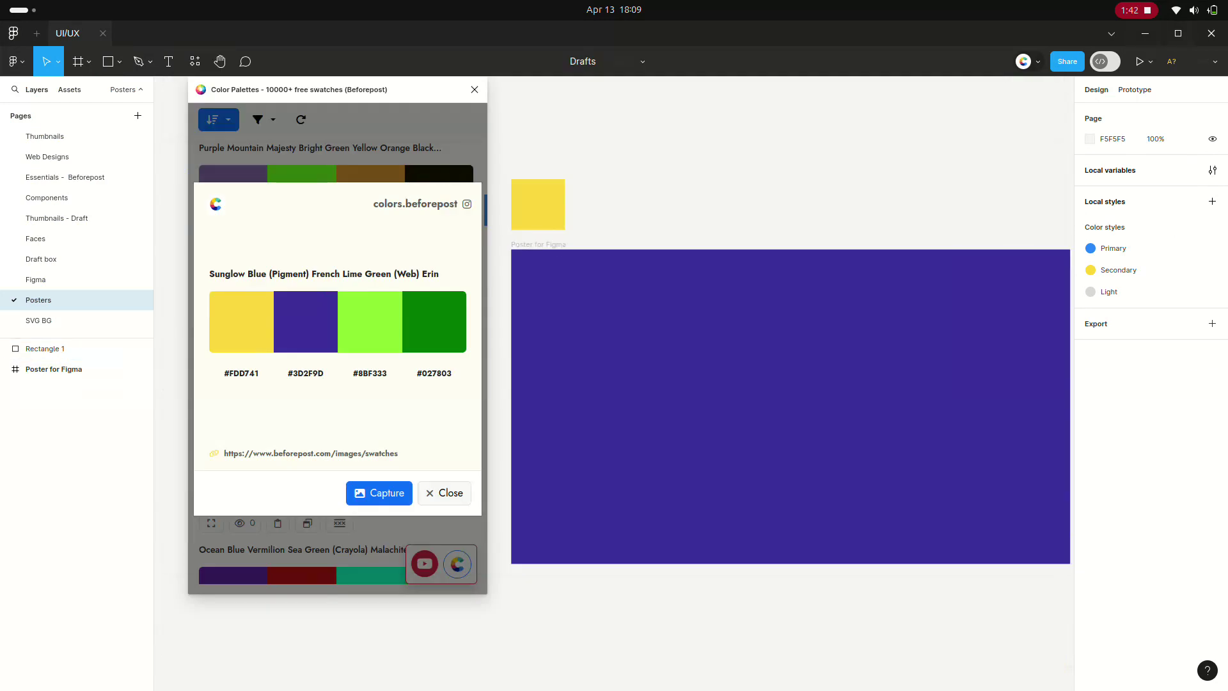
pyautogui.click(444, 493)
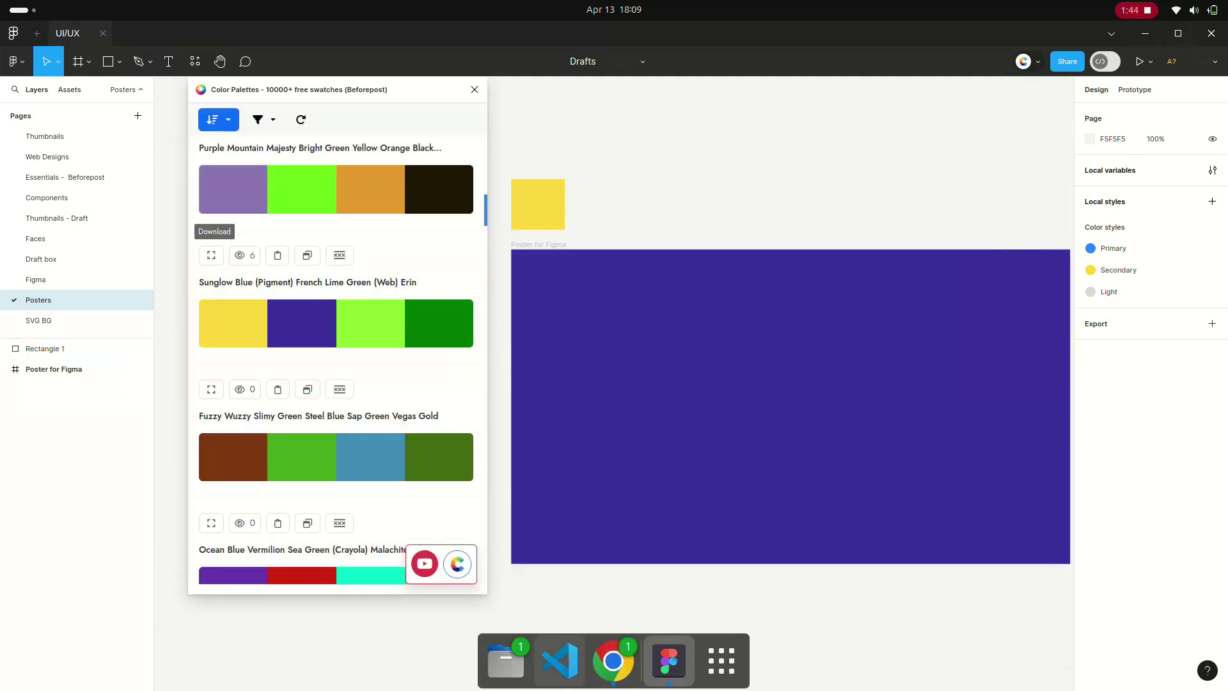
# Copy palette.png from Downloads in the file manager and delete the leftover yellow square
pyautogui.click(505, 660)
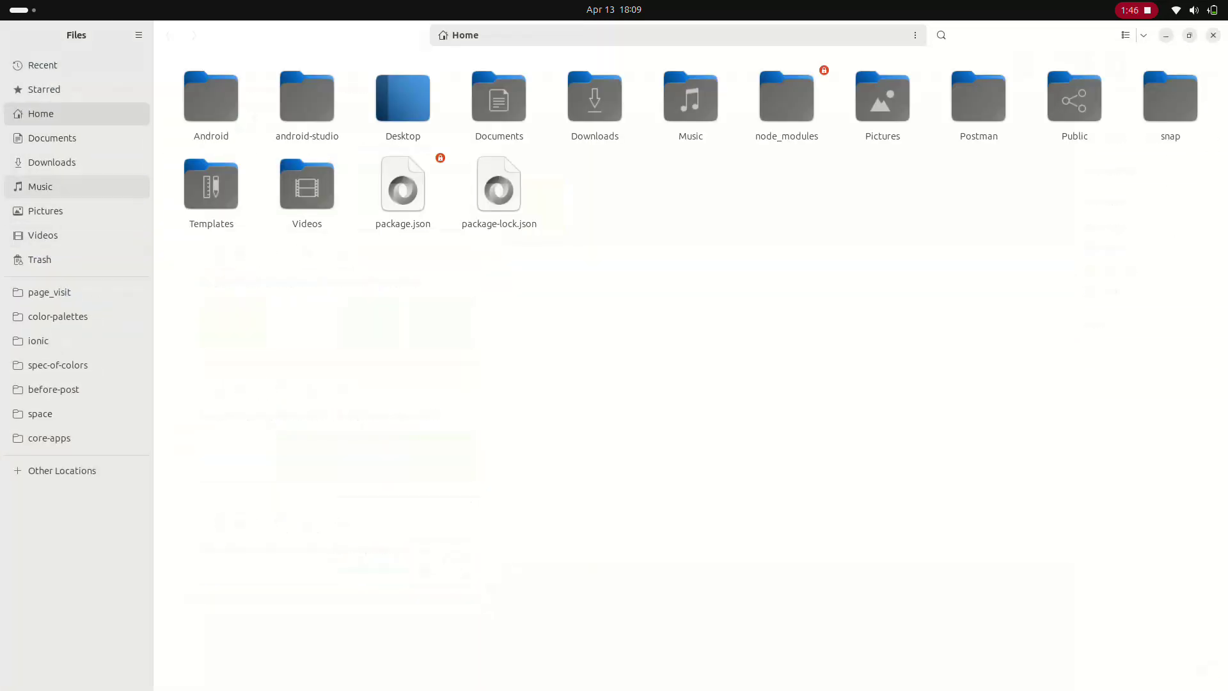
pyautogui.click(52, 162)
pyautogui.click(787, 103)
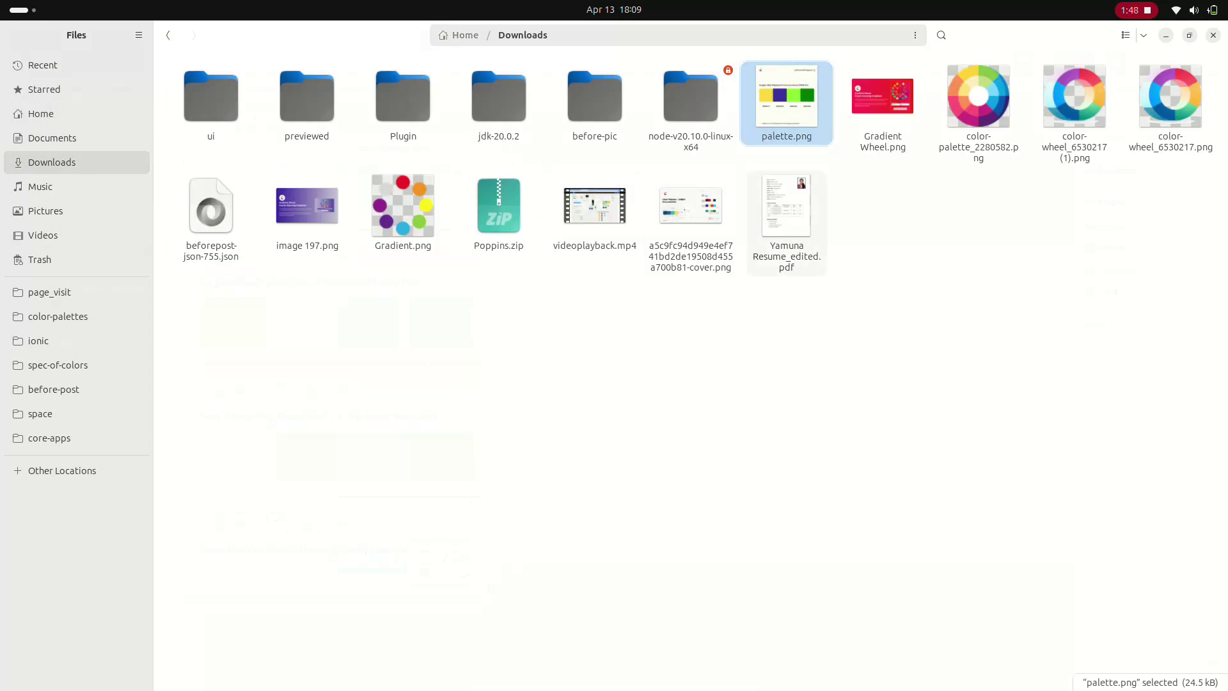
pyautogui.hotkey('alt', 'Tab')
pyautogui.click(538, 204)
pyautogui.press('Delete')
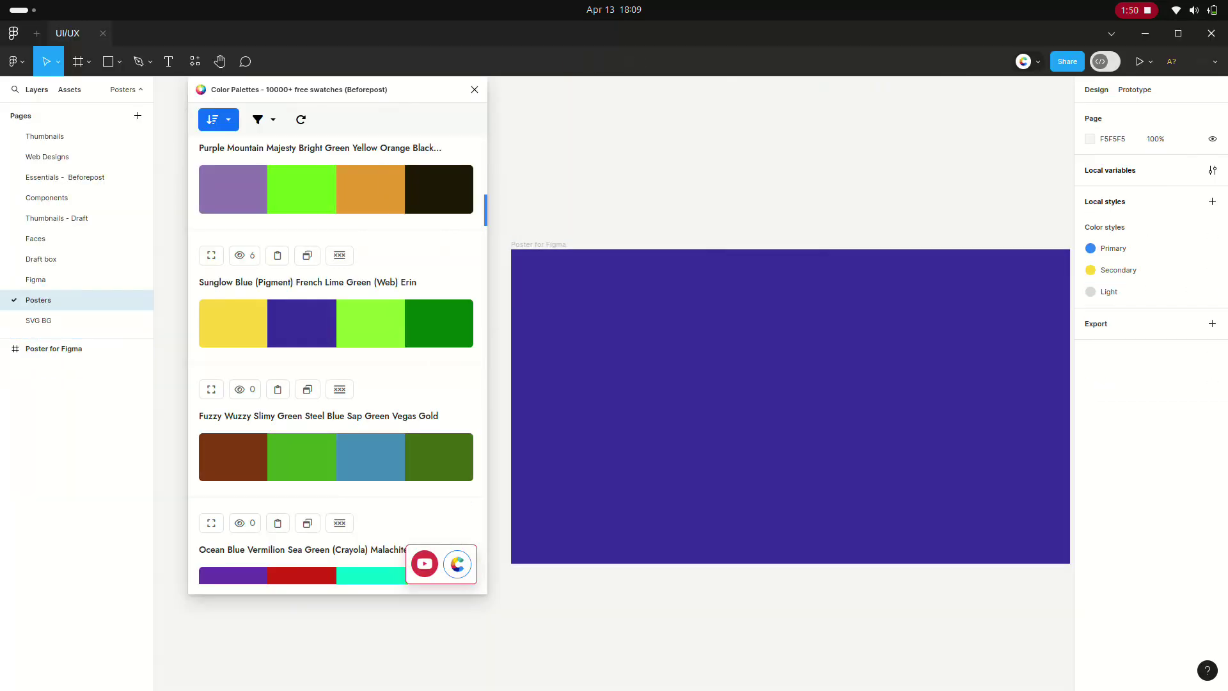
# Close the plugin, paste the palette image and drag it left of the poster frame
pyautogui.click(474, 89)
pyautogui.hotkey('ctrl', 'v')
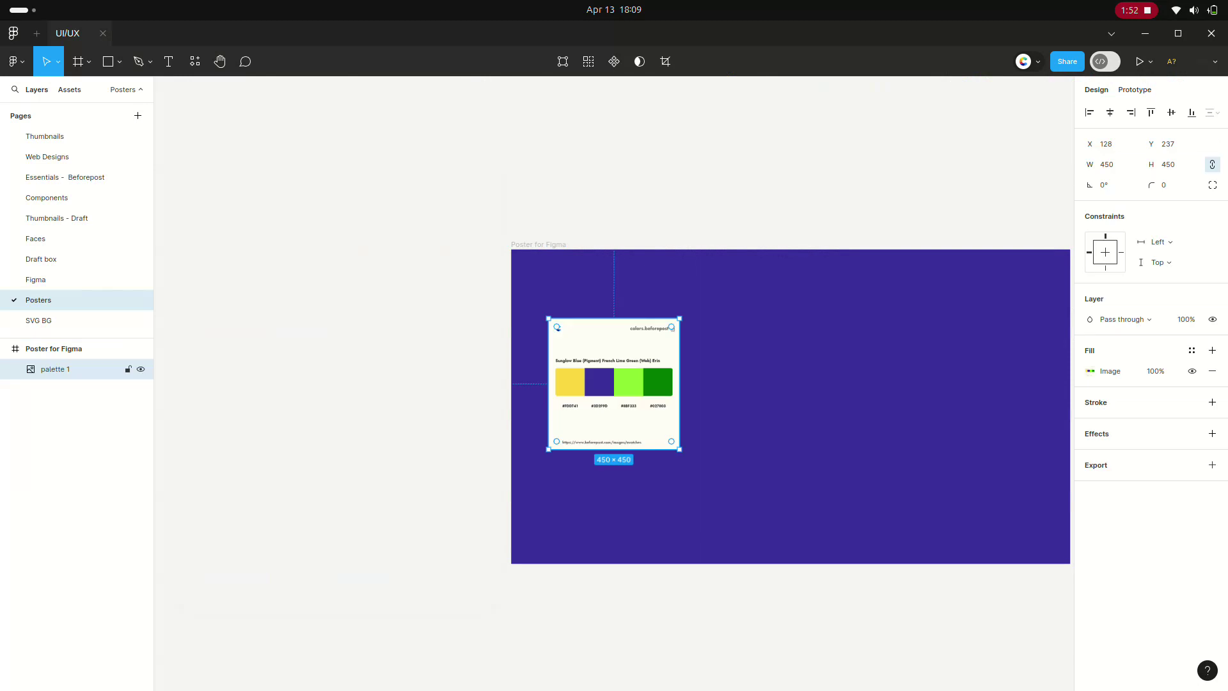
pyautogui.moveTo(612, 383)
pyautogui.mouseDown()
pyautogui.moveTo(343, 287)
pyautogui.moveTo(438, 315)
pyautogui.mouseUp()
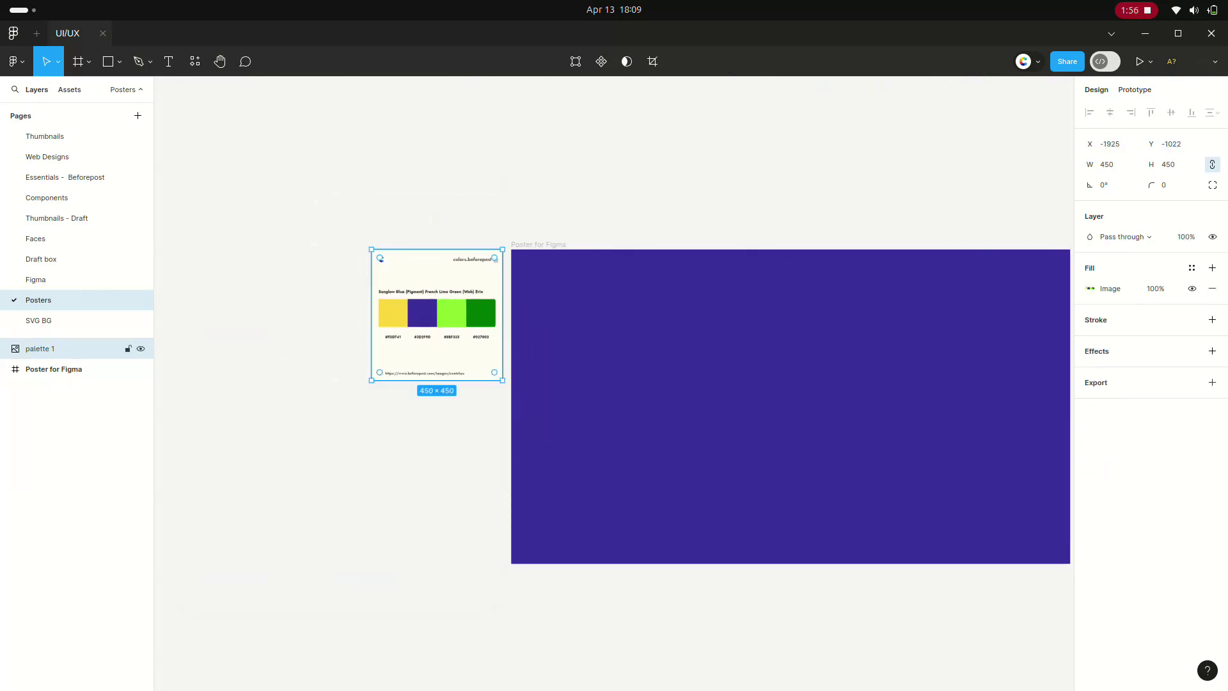
pyautogui.scroll(3, 661, 392)
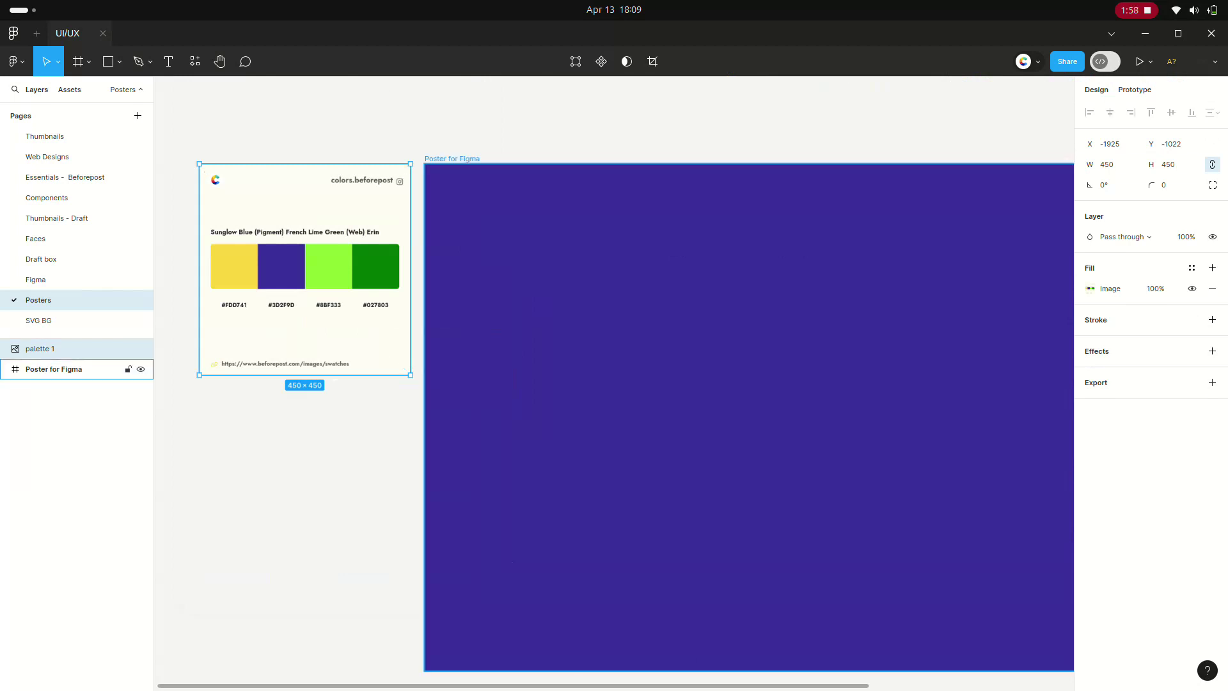
pyautogui.scroll(-3, 626, 371)
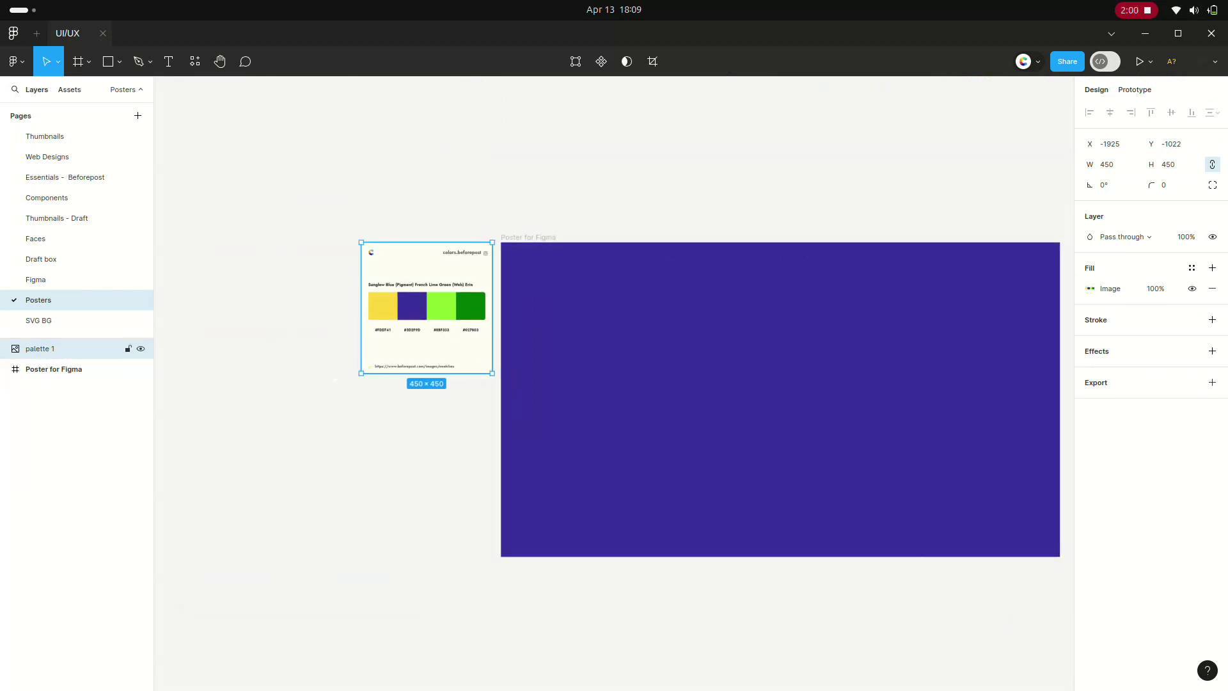
pyautogui.doubleClick(40, 348)
pyautogui.write('Custom theme')
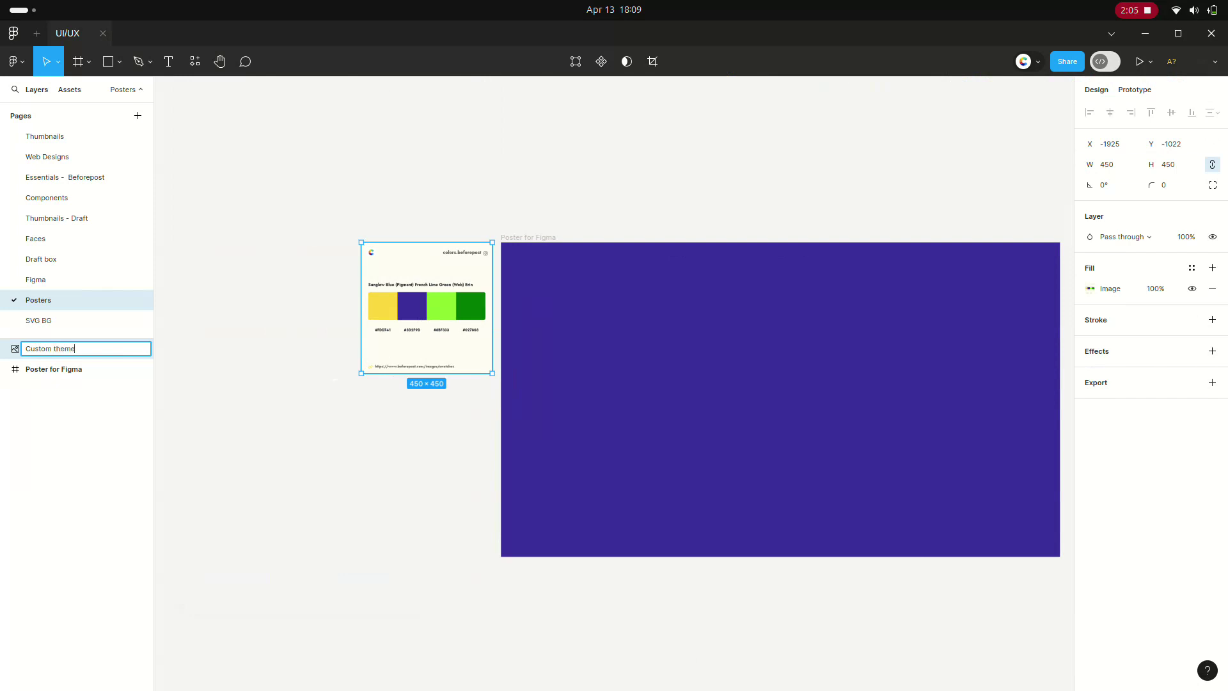
# Confirm the palette layer name 'Custom theme' and select the poster frame
pyautogui.press('Return')
pyautogui.scroll(3, 631, 417)
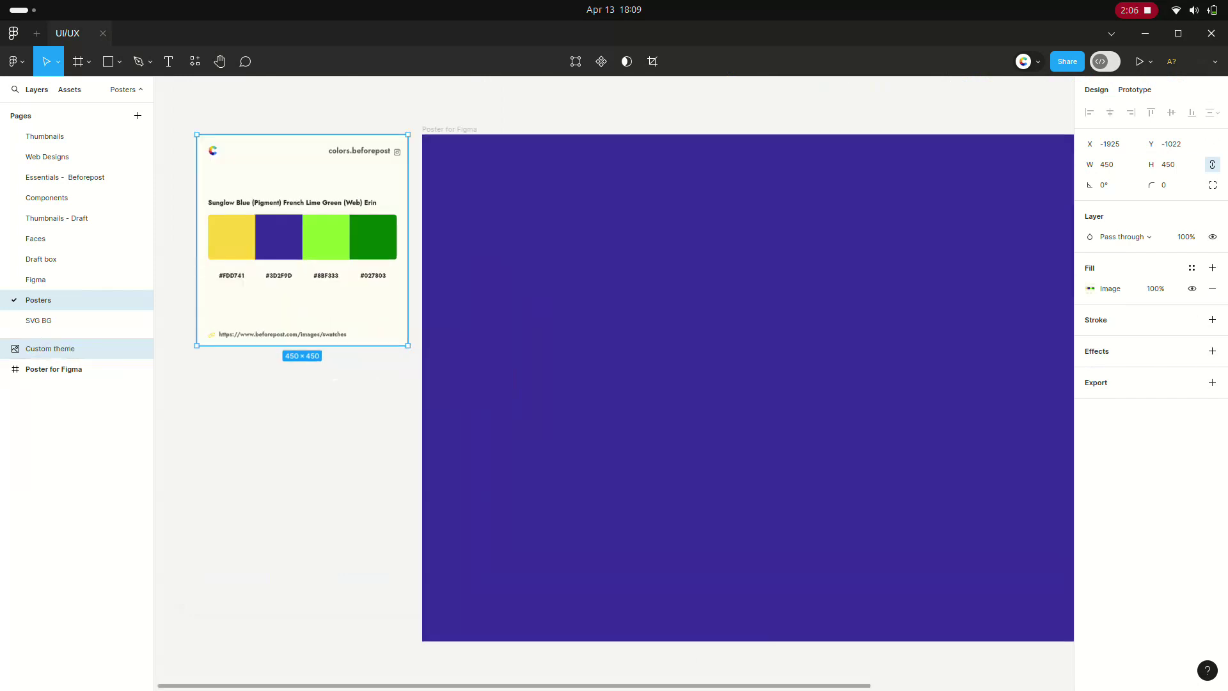
pyautogui.press('Tab')
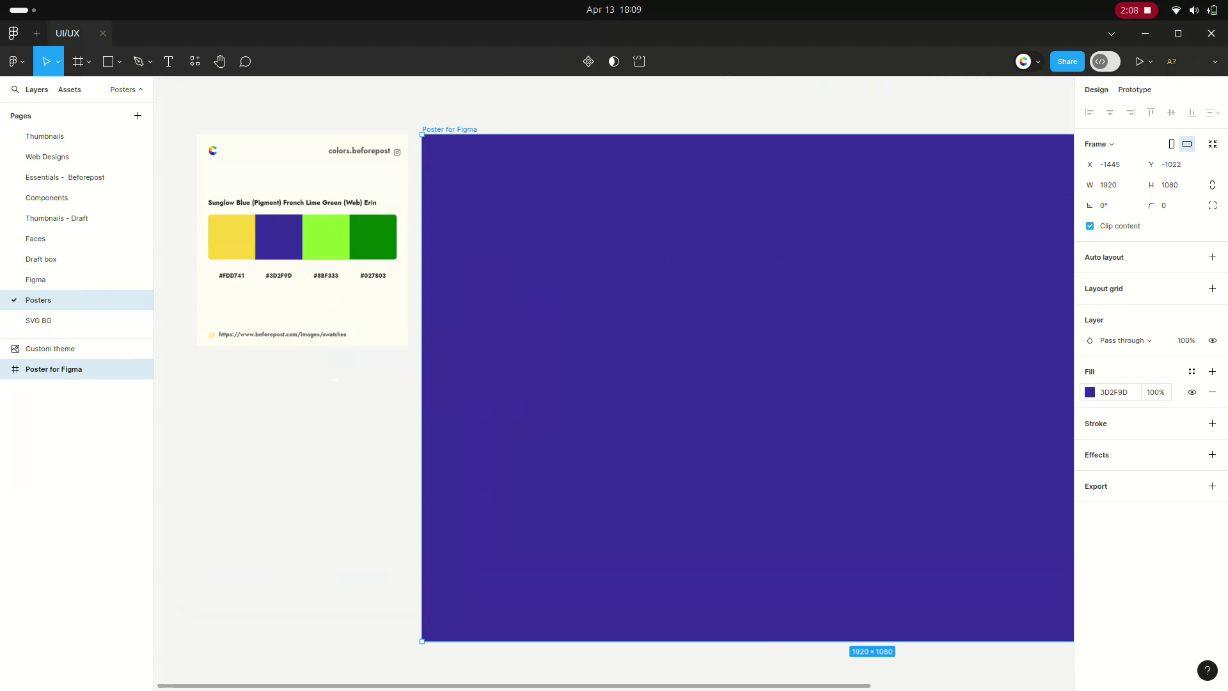
# Try the palette's yellow, lime green and blue swatches as the poster fill, ending on 3D2F9D
pyautogui.click(1090, 392)
pyautogui.click(939, 538)
pyautogui.click(1012, 139)
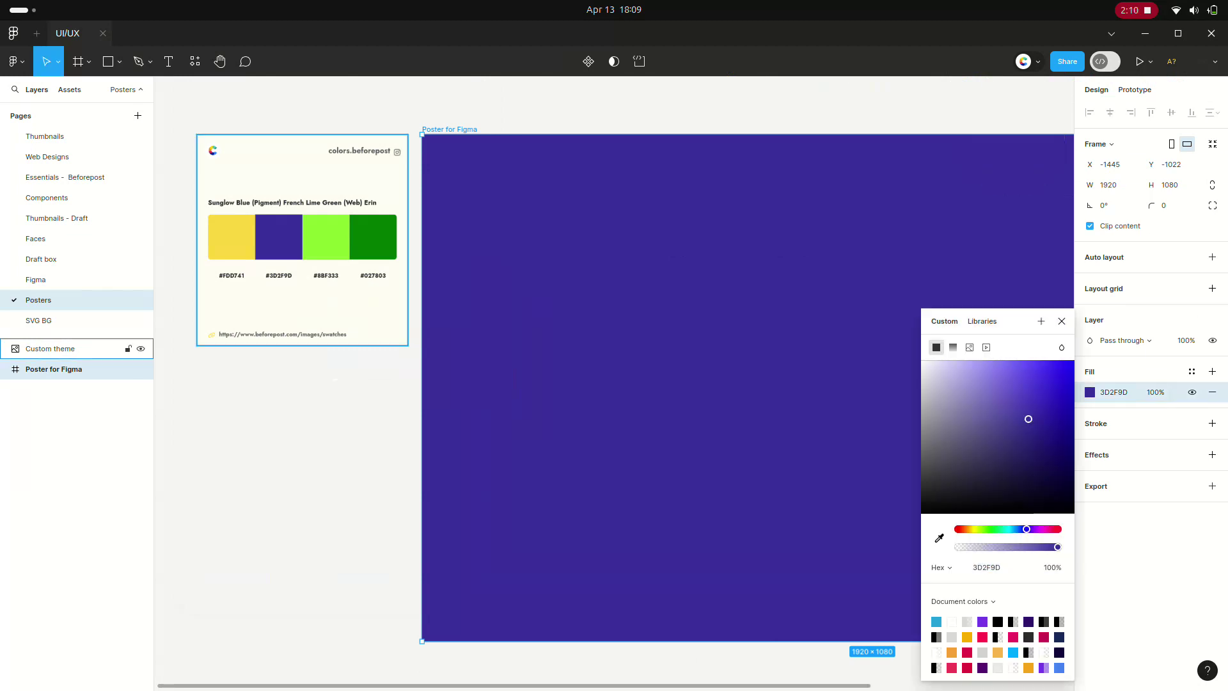
pyautogui.click(1011, 138)
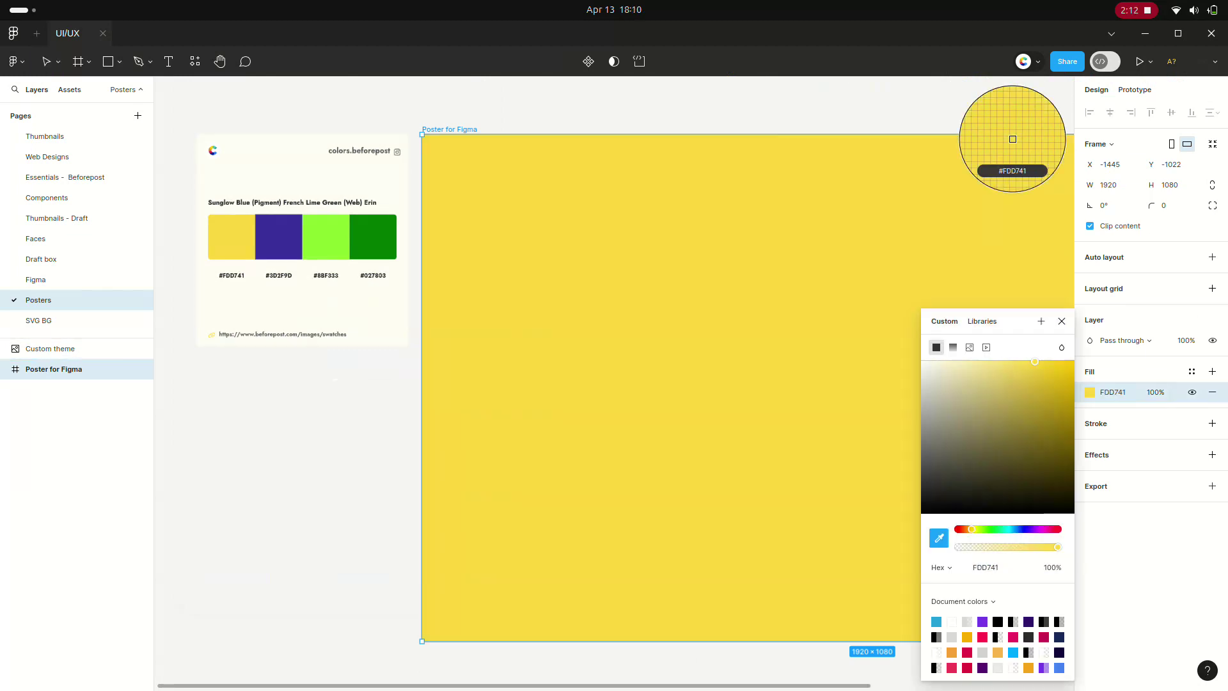
pyautogui.click(939, 538)
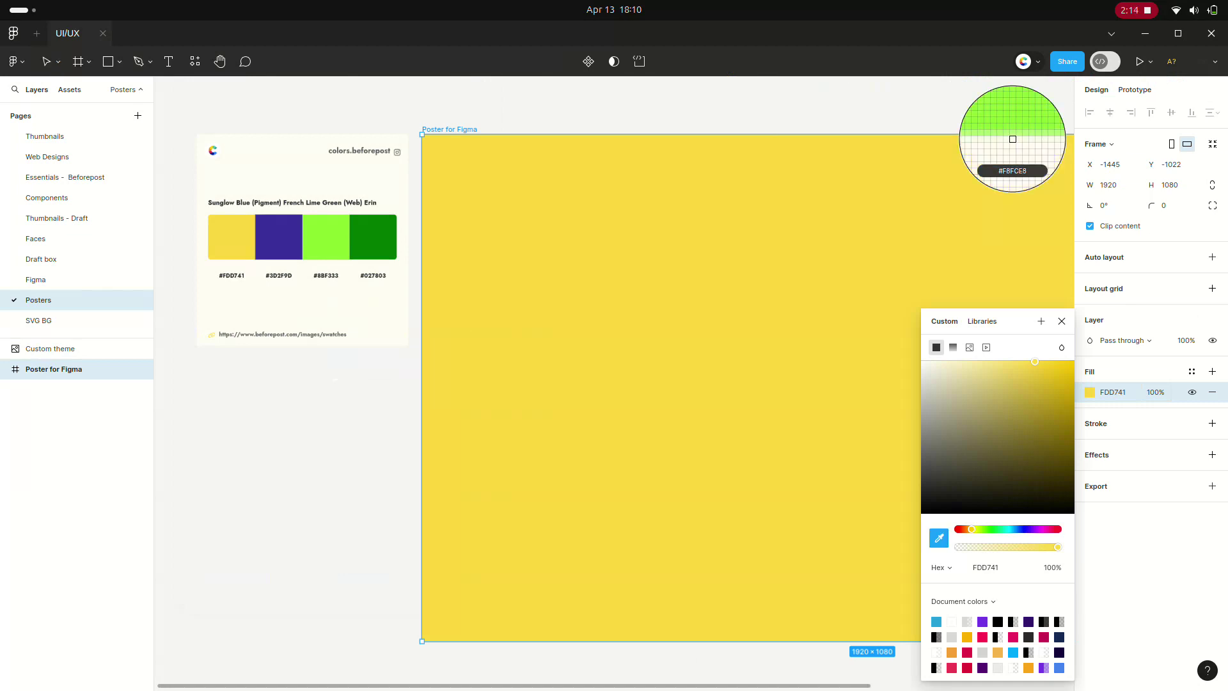
pyautogui.click(326, 237)
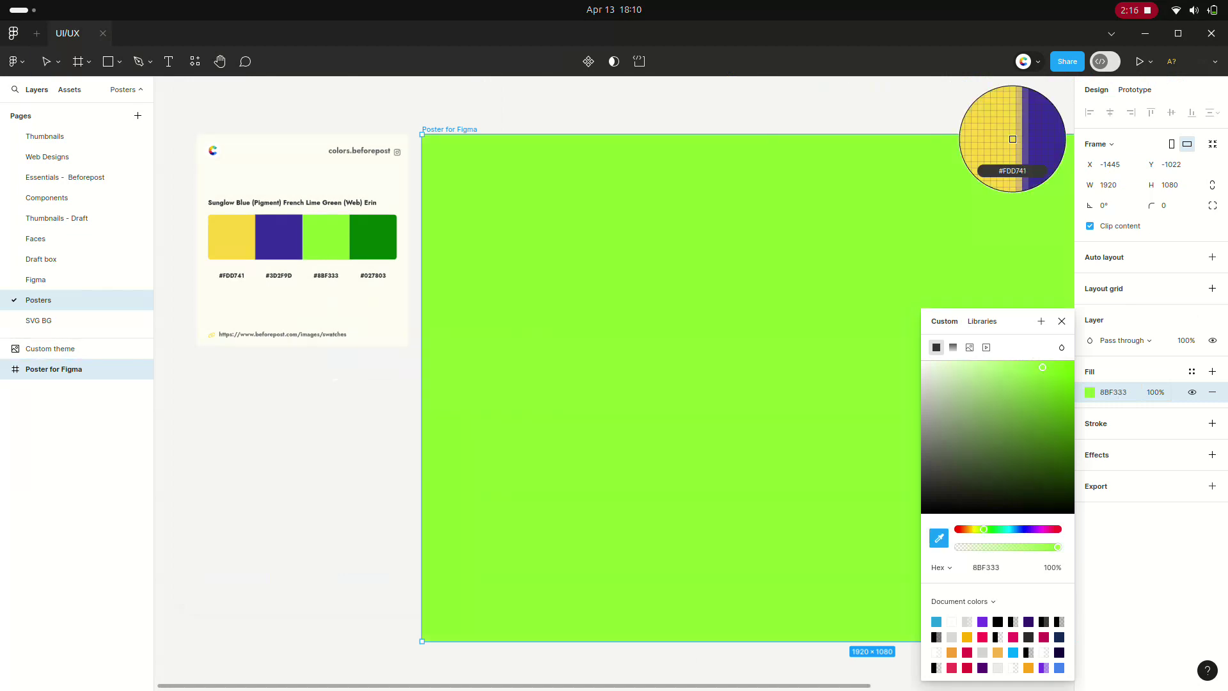
pyautogui.click(279, 236)
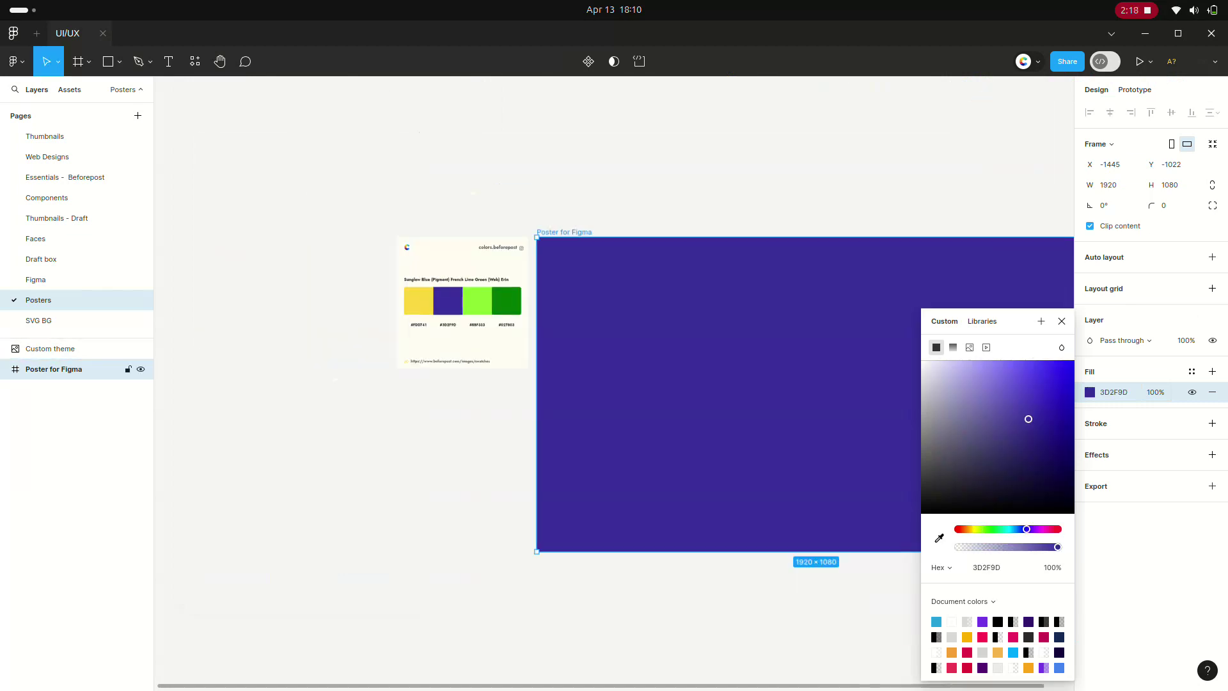
# Switch to the Essentials - Beforepost page
pyautogui.keyDown('ctrl'); pyautogui.scroll(-2, 221, 421); pyautogui.keyUp('ctrl')
pyautogui.keyDown('ctrl'); pyautogui.scroll(-1, 220, 421); pyautogui.keyUp('ctrl')
pyautogui.keyDown('ctrl'); pyautogui.scroll(-1, 220, 421); pyautogui.keyUp('ctrl')
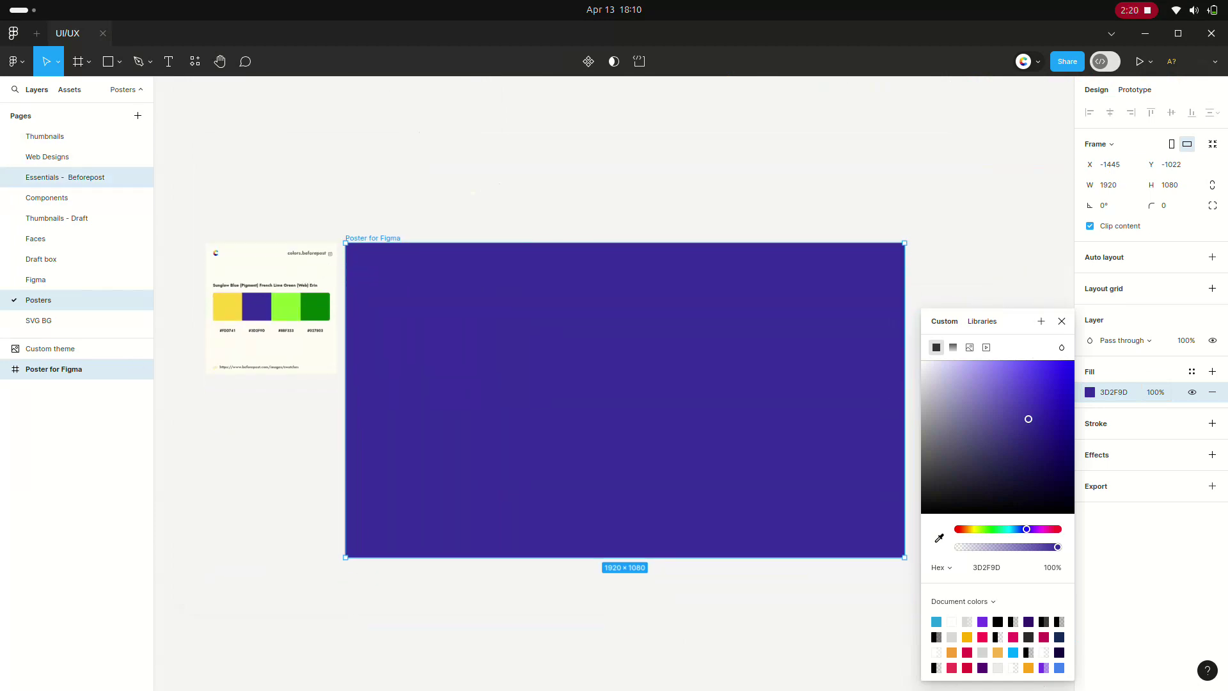
pyautogui.click(64, 177)
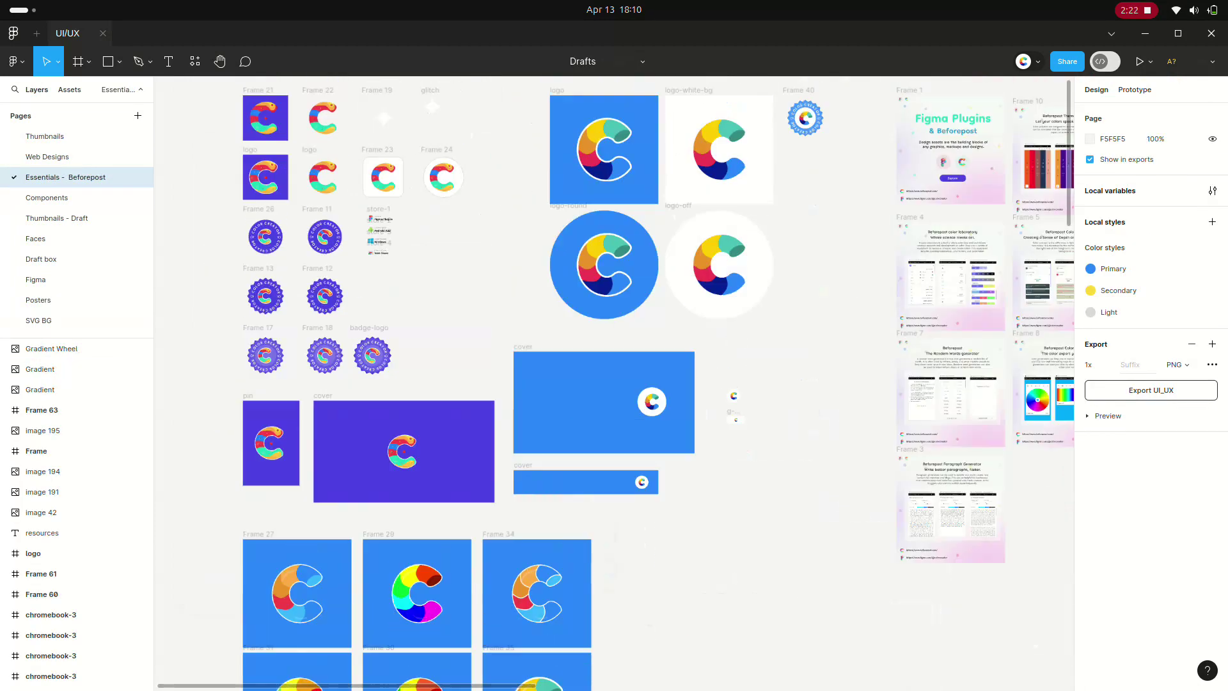
# Copy the logo-off frame as a PNG and return to the Posters page
pyautogui.keyDown('ctrl'); pyautogui.scroll(3, 728, 330); pyautogui.keyUp('ctrl')
pyautogui.scroll(3, 728, 331)
pyautogui.keyDown('ctrl'); pyautogui.scroll(-3, 753, 413); pyautogui.keyUp('ctrl')
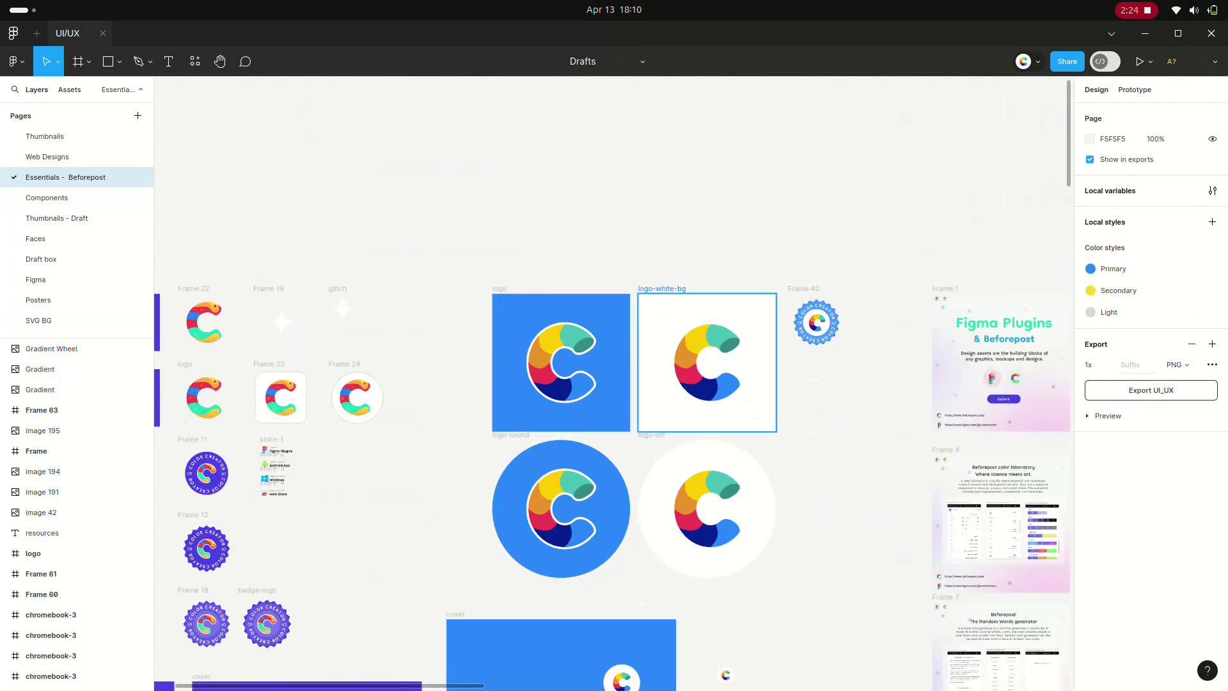
pyautogui.click(707, 509)
pyautogui.rightClick(663, 506)
pyautogui.moveTo(729, 326)
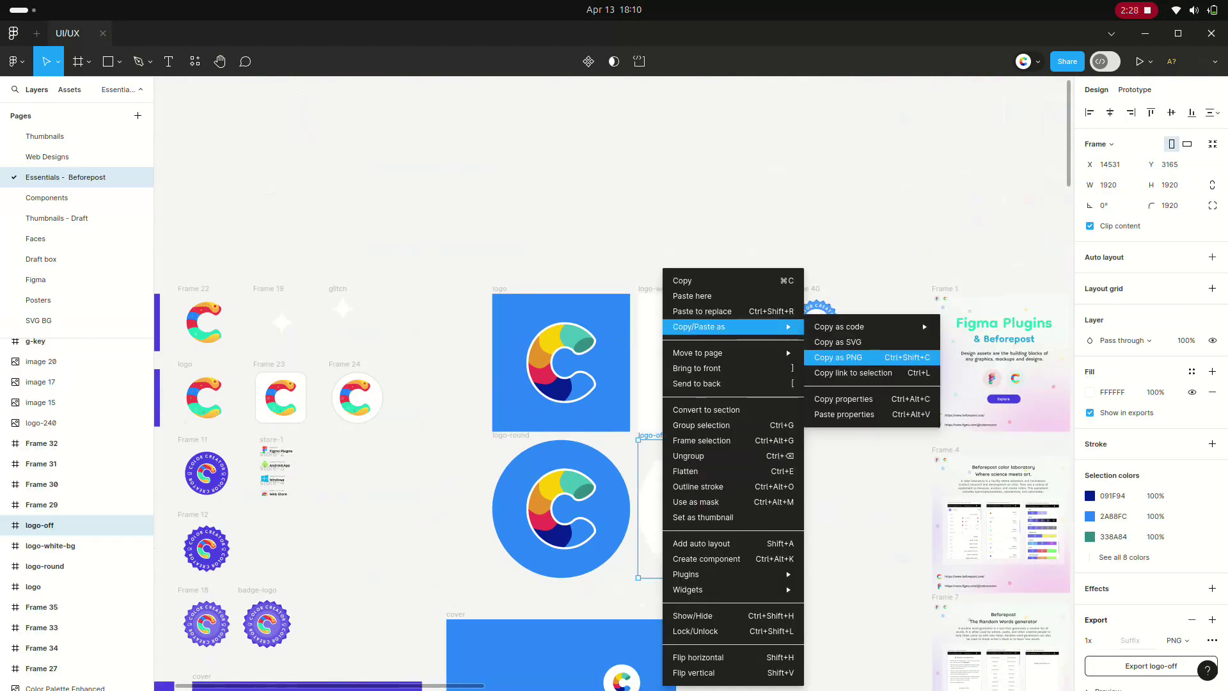
pyautogui.click(838, 357)
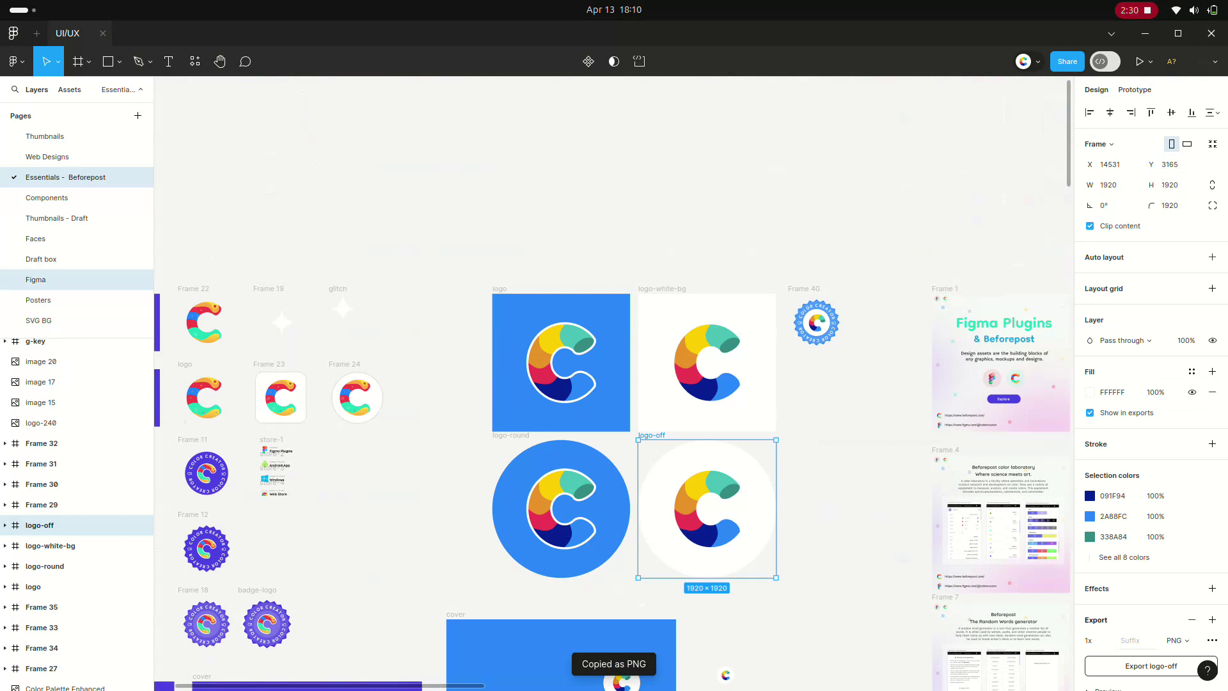
pyautogui.click(39, 300)
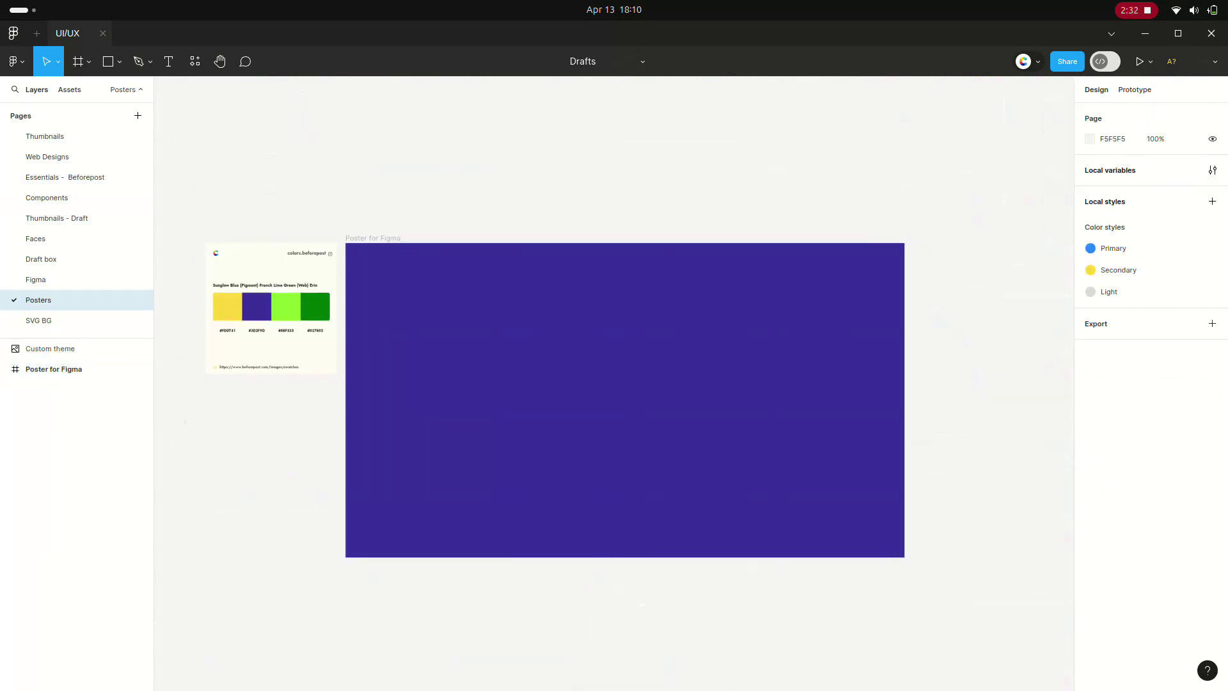
# Paste the logo onto the Posters page and undo stray moves back to the full-size logo
pyautogui.hotkey('ctrl', 'v')
pyautogui.scroll(-3, 448, 261)
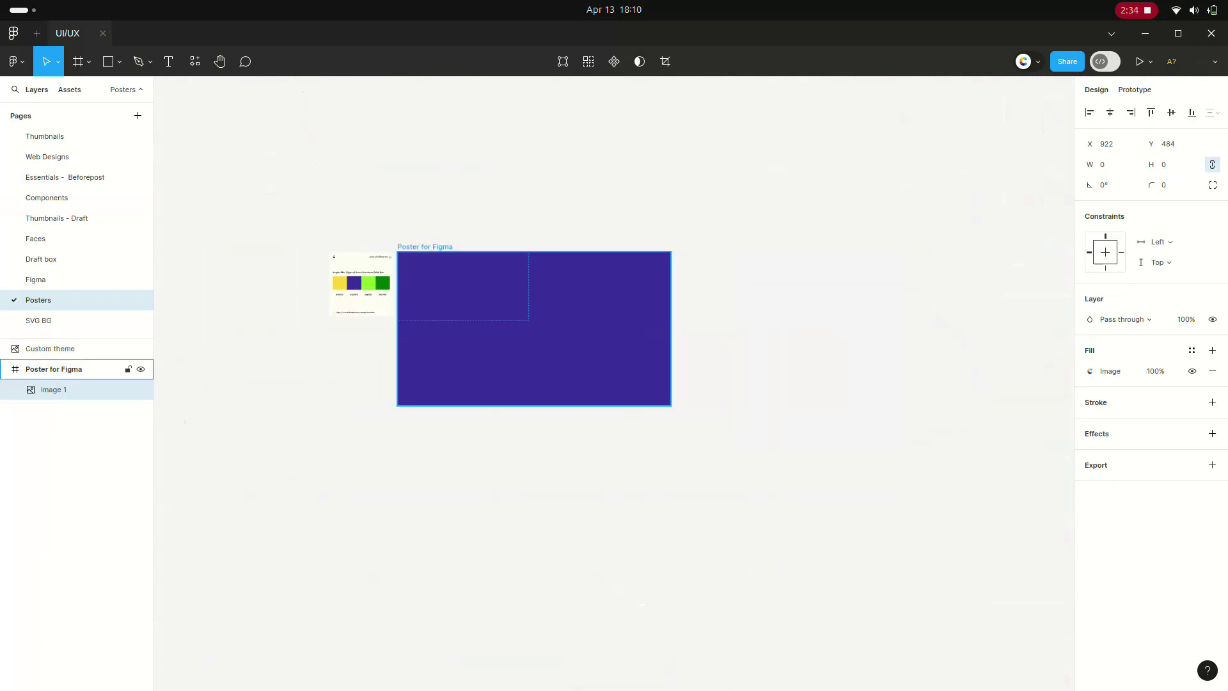
pyautogui.moveTo(410, 200); pyautogui.dragTo(337, 403)
pyautogui.press('Escape')
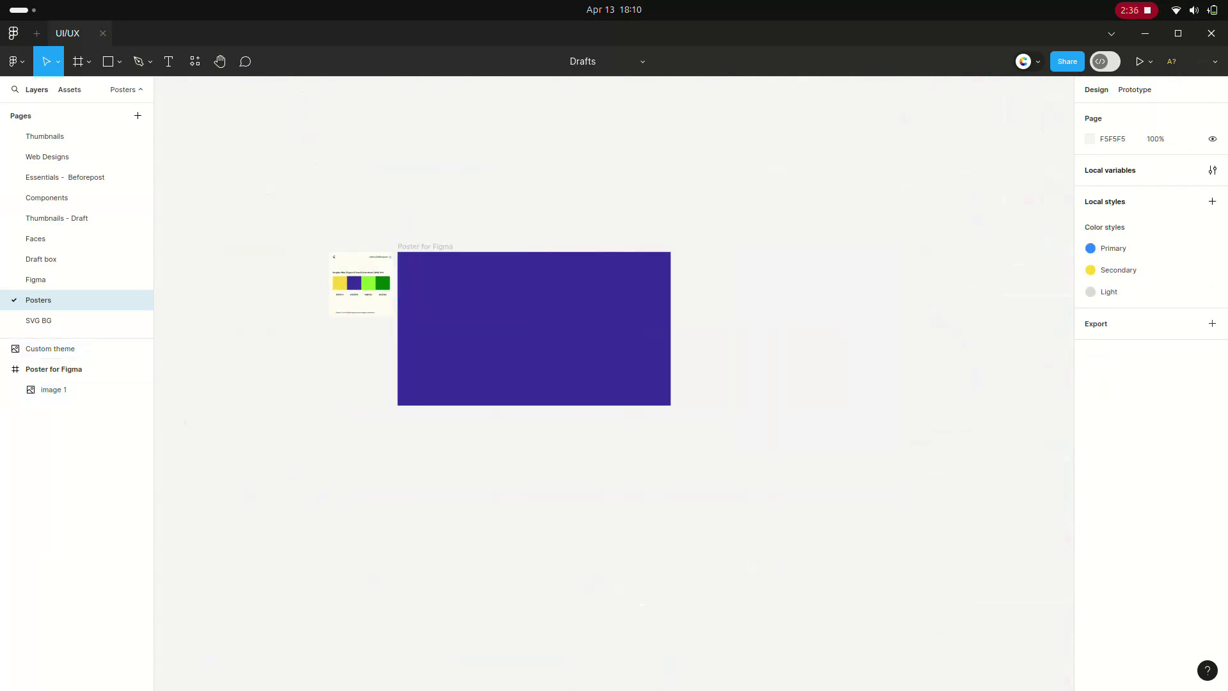
pyautogui.click(49, 349)
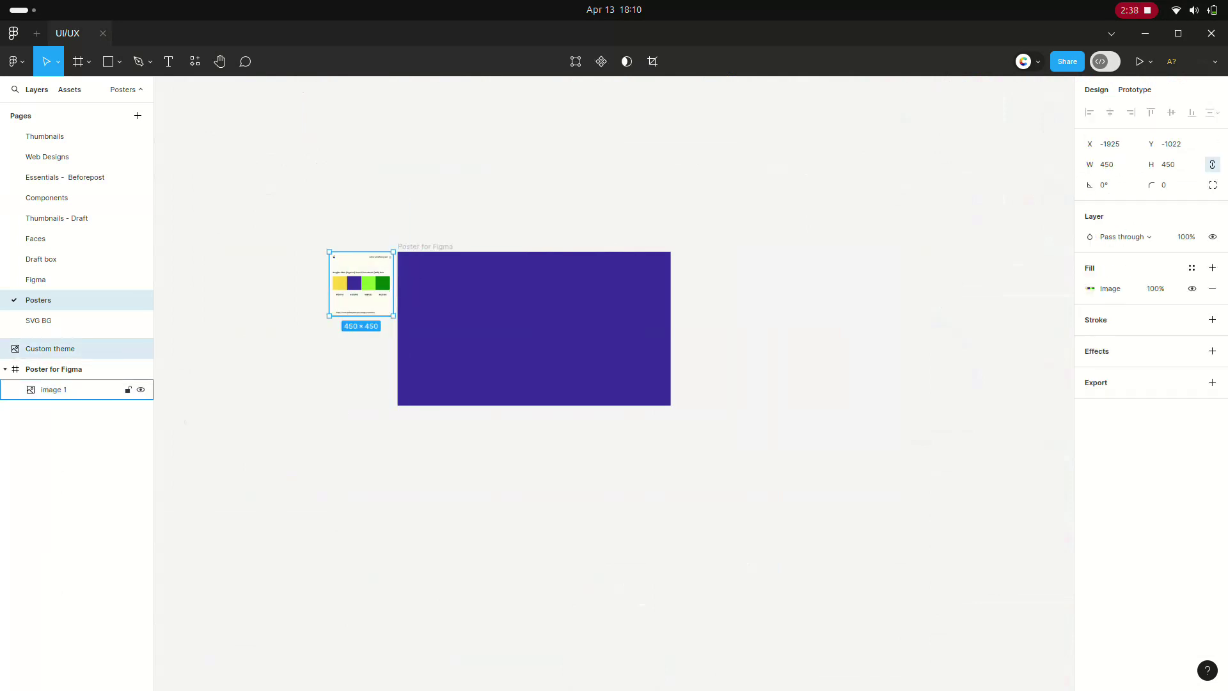
pyautogui.click(54, 389)
pyautogui.moveTo(426, 275); pyautogui.dragTo(266, 451)
pyautogui.click(53, 389)
pyautogui.moveTo(54, 390); pyautogui.dragTo(53, 369)
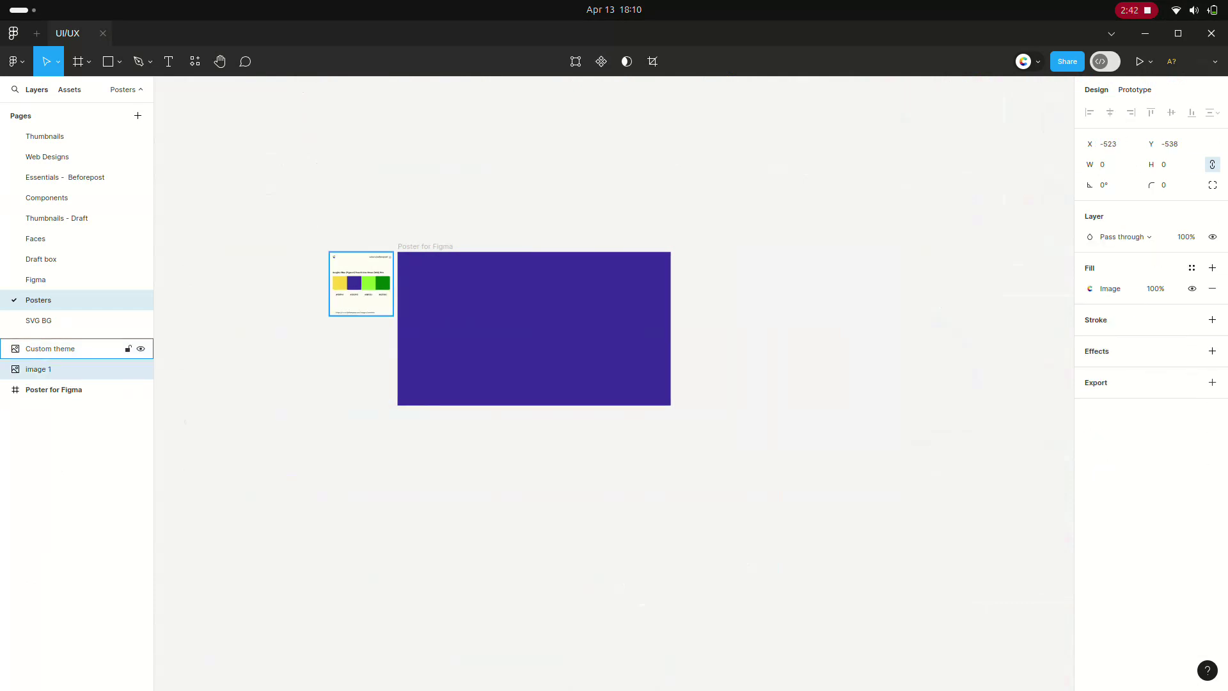
pyautogui.click(54, 389)
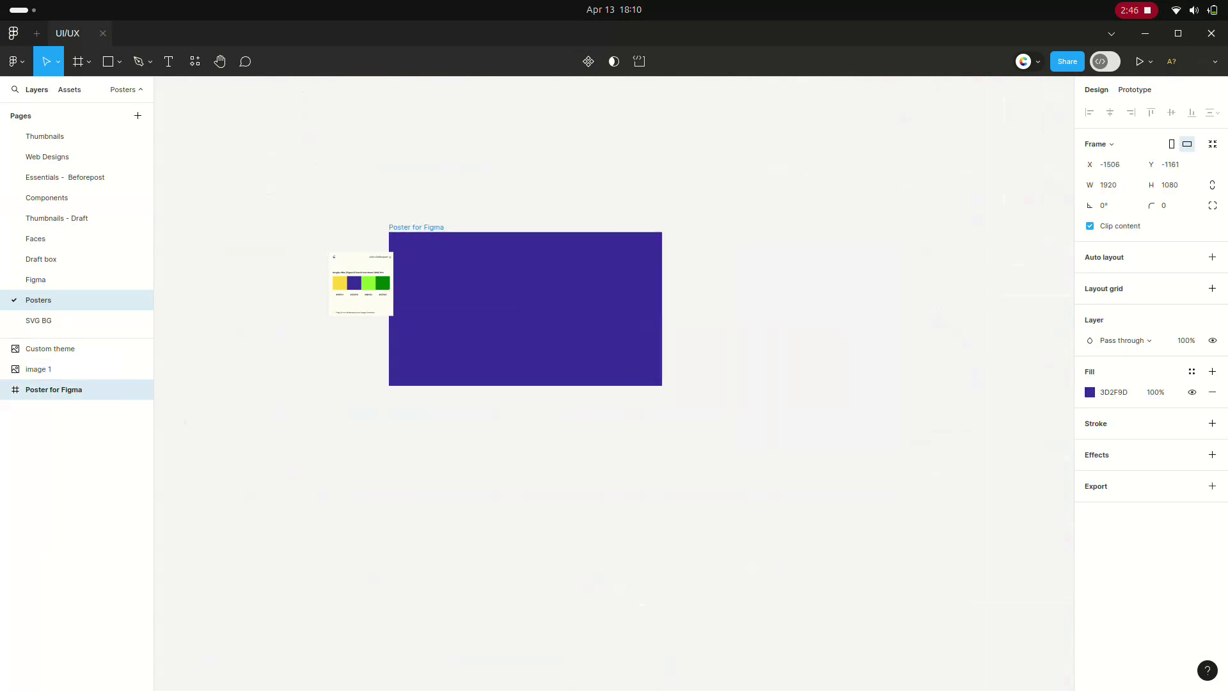
pyautogui.hotkey('ctrl', 'z')
pyautogui.hotkey('ctrl', 'z')
pyautogui.hotkey('ctrl', 'z')
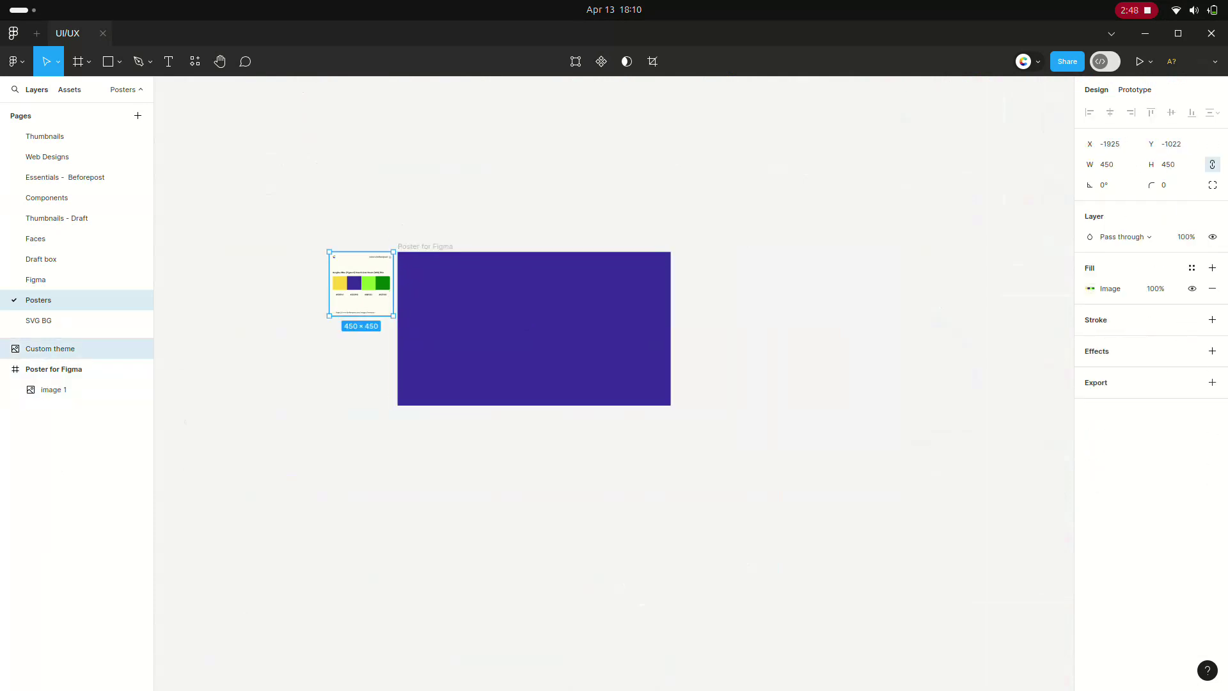
pyautogui.hotkey('ctrl', 'shift', 'z')
pyautogui.hotkey('ctrl', 'z')
pyautogui.hotkey('ctrl', 'shift', 'z')
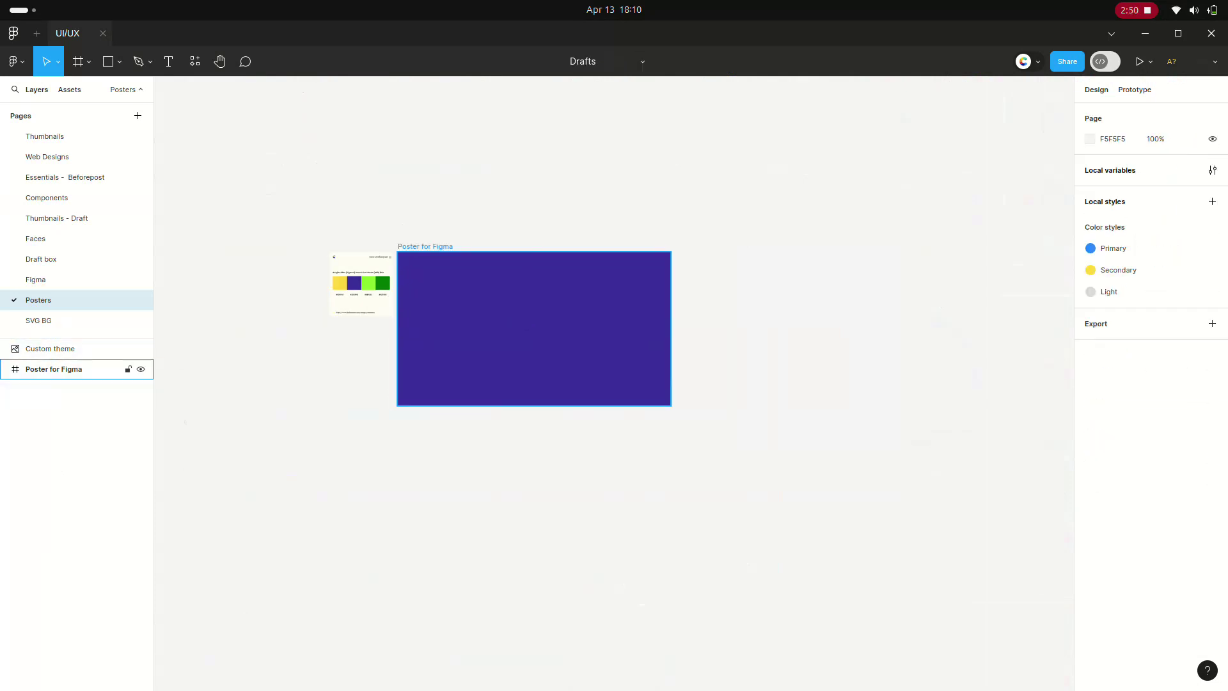
pyautogui.hotkey('ctrl', 'z')
pyautogui.hotkey('ctrl', 'z')
pyautogui.hotkey('ctrl', 'z')
pyautogui.hotkey('ctrl', 'z')
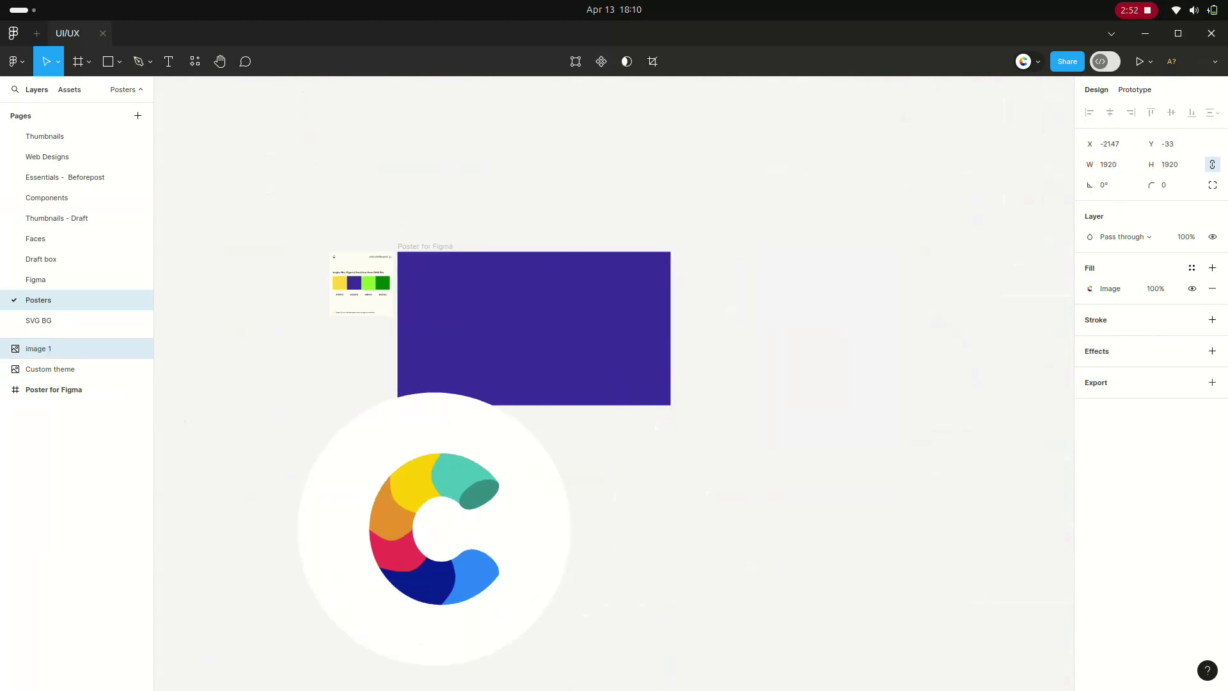
pyautogui.hotkey('ctrl', 'z')
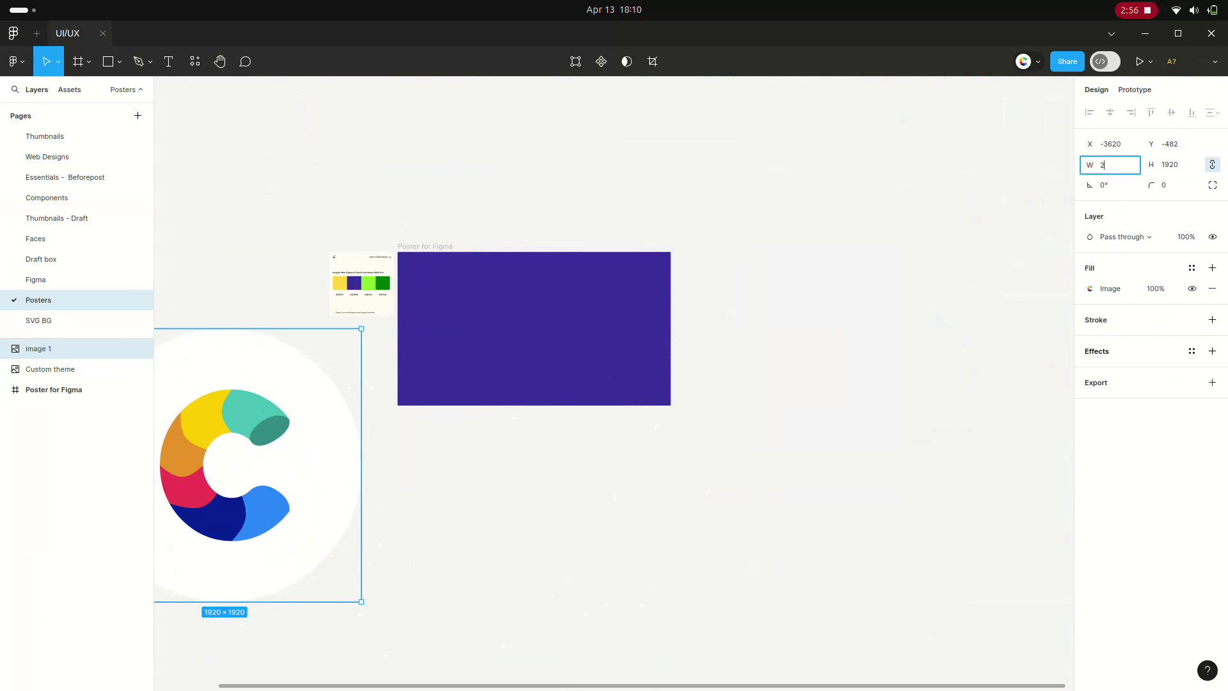
# Set the logo width to 256 and move it beside the poster
pyautogui.write('56')
pyautogui.press('Return')
pyautogui.hscroll(-10, 614, 371)
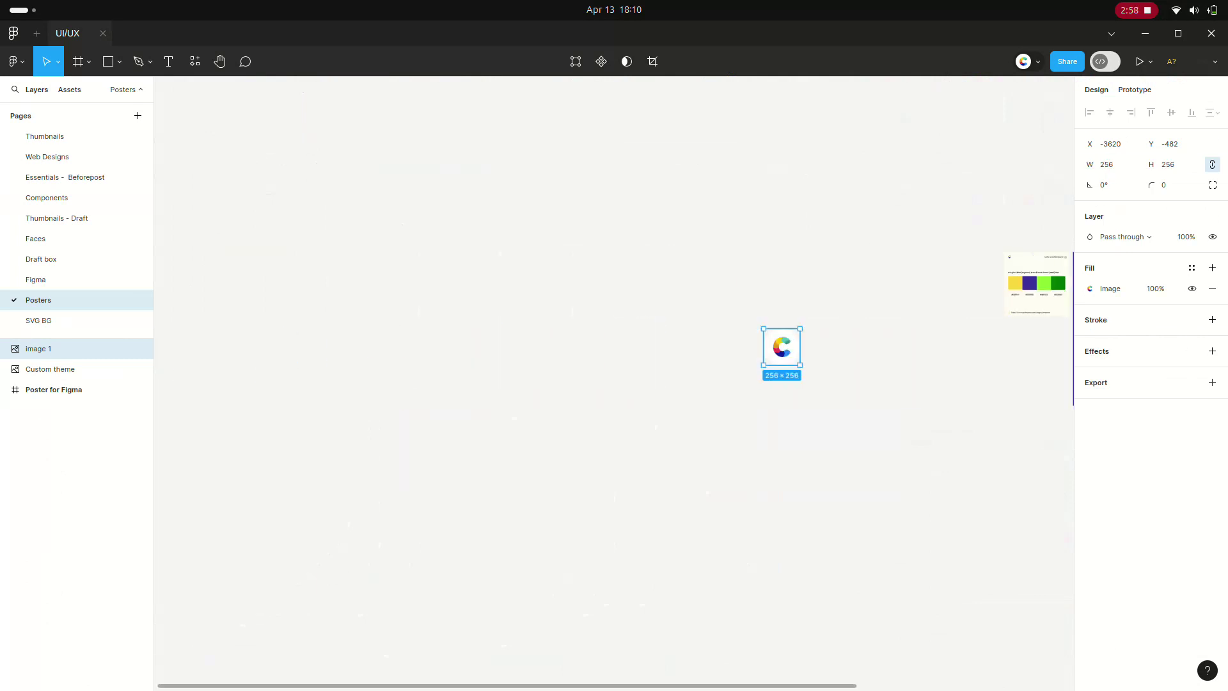
pyautogui.hscroll(-2, 615, 371)
pyautogui.hscroll(5, 614, 371)
pyautogui.moveTo(562, 346); pyautogui.dragTo(803, 347)
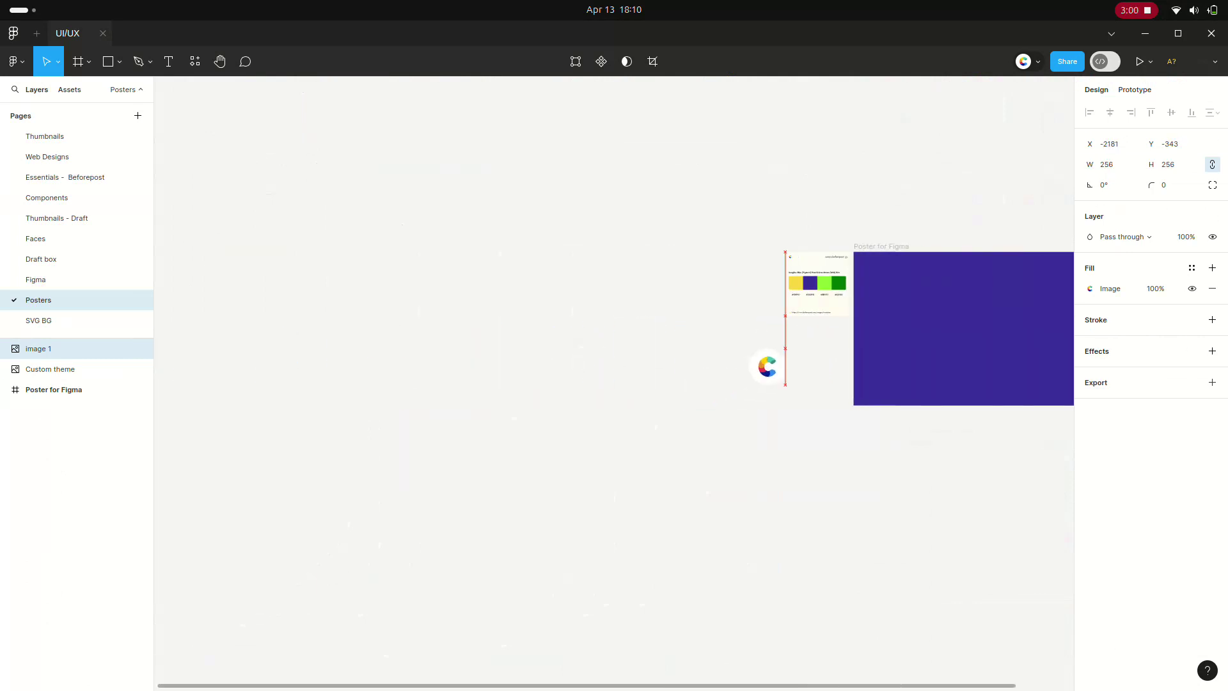
pyautogui.hscroll(3, 758, 378)
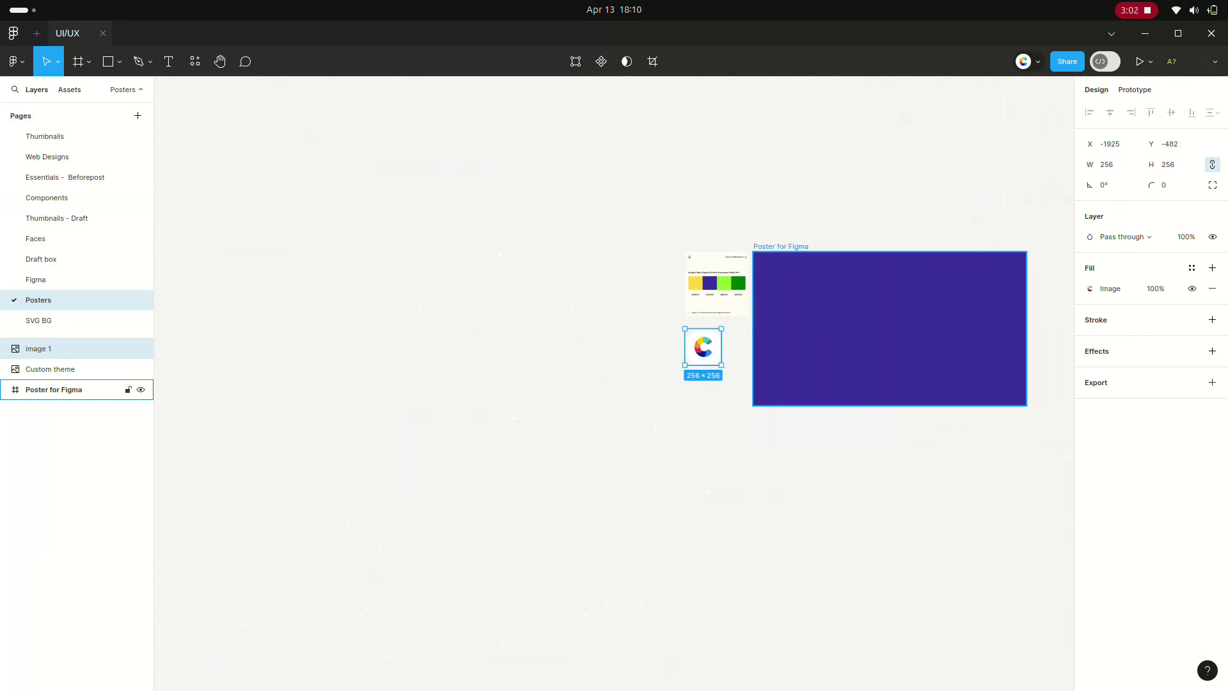
pyautogui.hscroll(2, 758, 378)
pyautogui.scroll(3, 758, 378)
pyautogui.scroll(2, 758, 378)
pyautogui.hscroll(3, 614, 378)
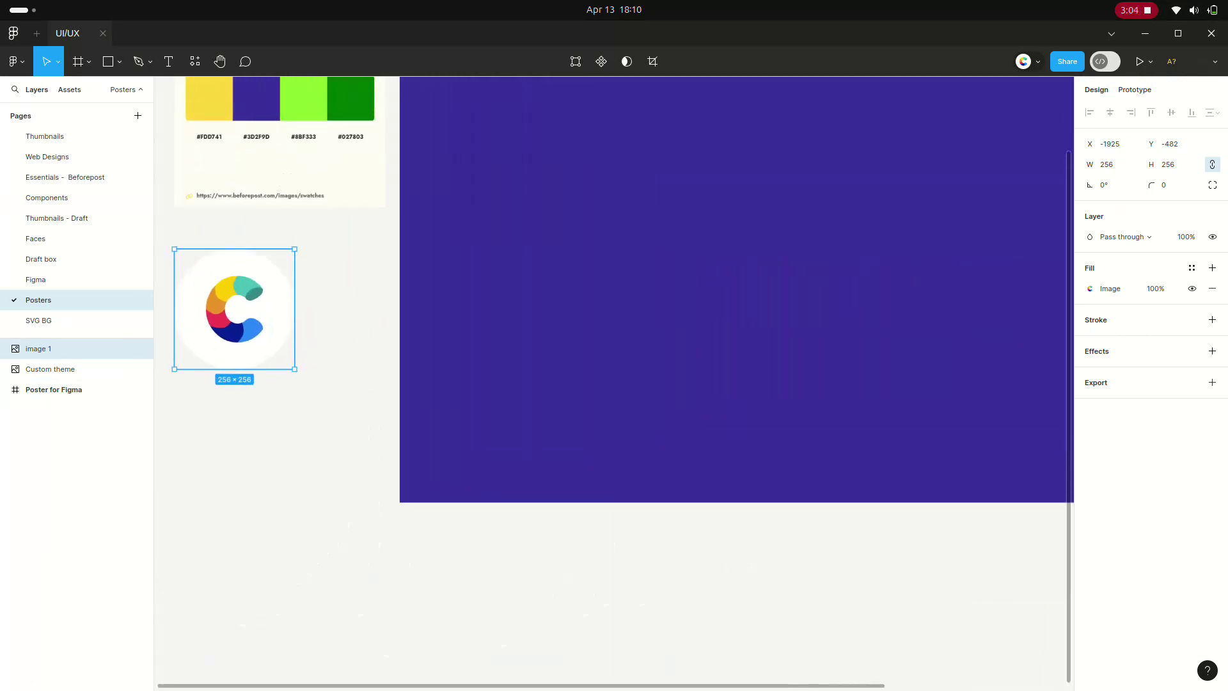
pyautogui.scroll(4, 614, 378)
pyautogui.hscroll(-1, 614, 377)
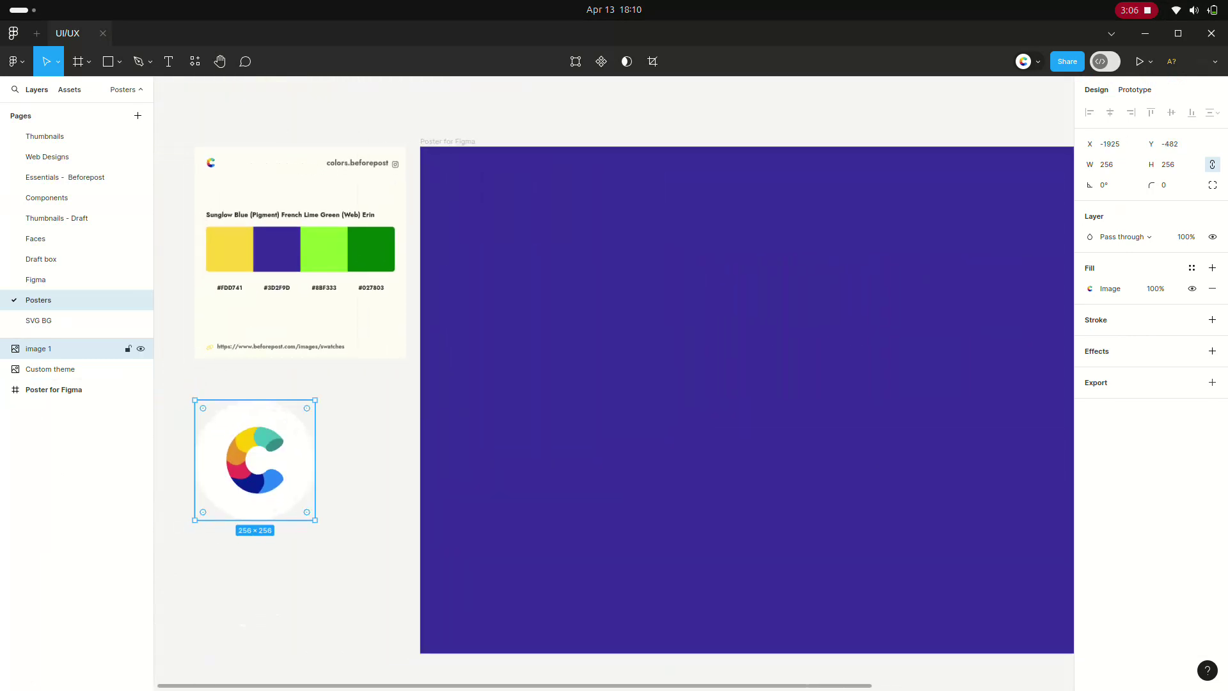
# Alt-drag a logo copy into the poster's top-left and halve it to 128×128 with 256/2
pyautogui.moveTo(255, 459)
pyautogui.mouseDown()
pyautogui.moveTo(521, 455)
pyautogui.moveTo(532, 278)
pyautogui.moveTo(521, 247)
pyautogui.mouseUp()
pyautogui.write('/')
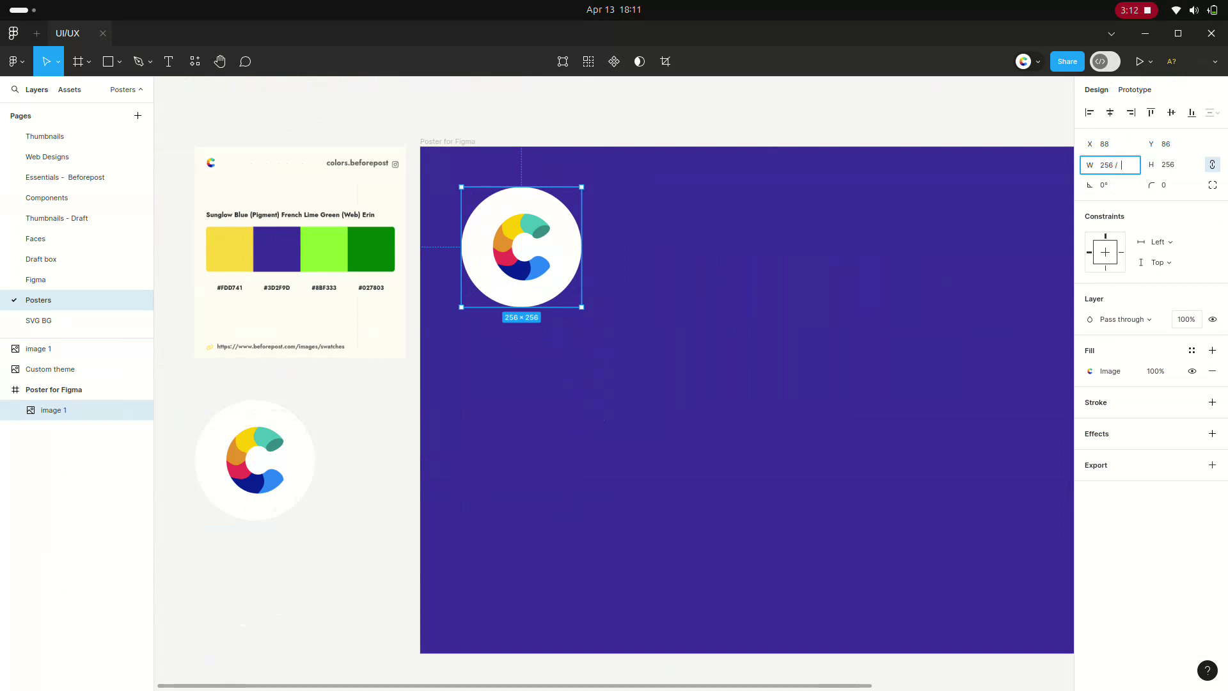
pyautogui.write('2')
pyautogui.press('Return')
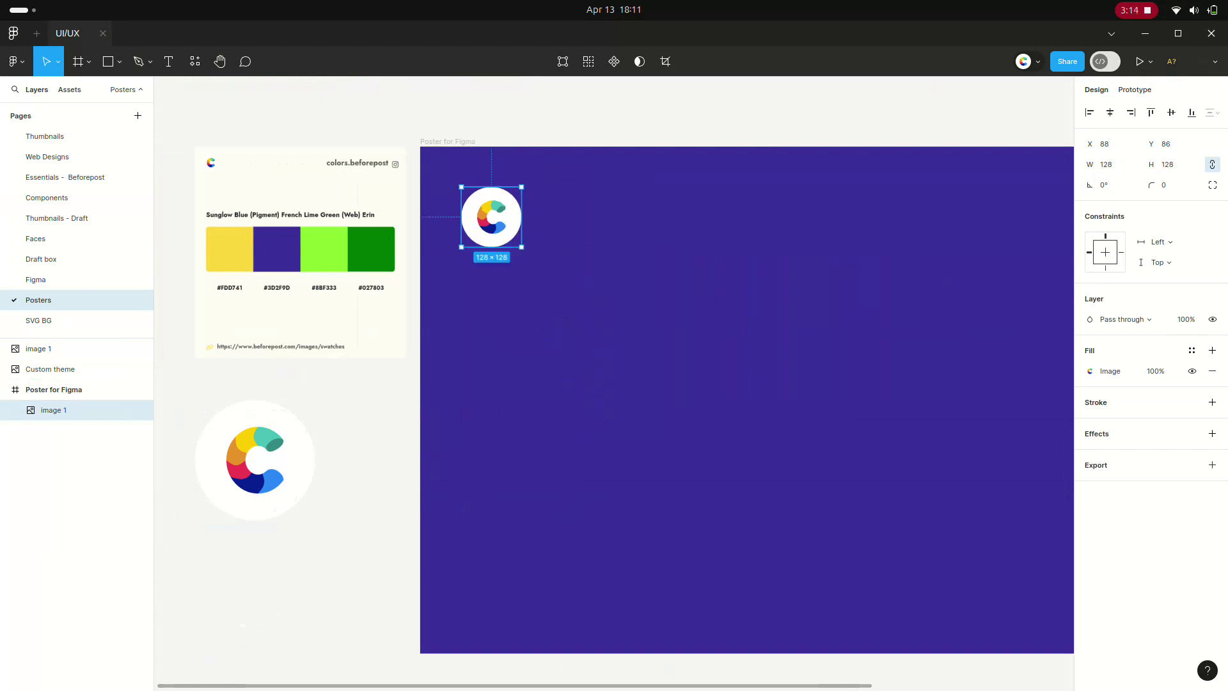
pyautogui.click(53, 390)
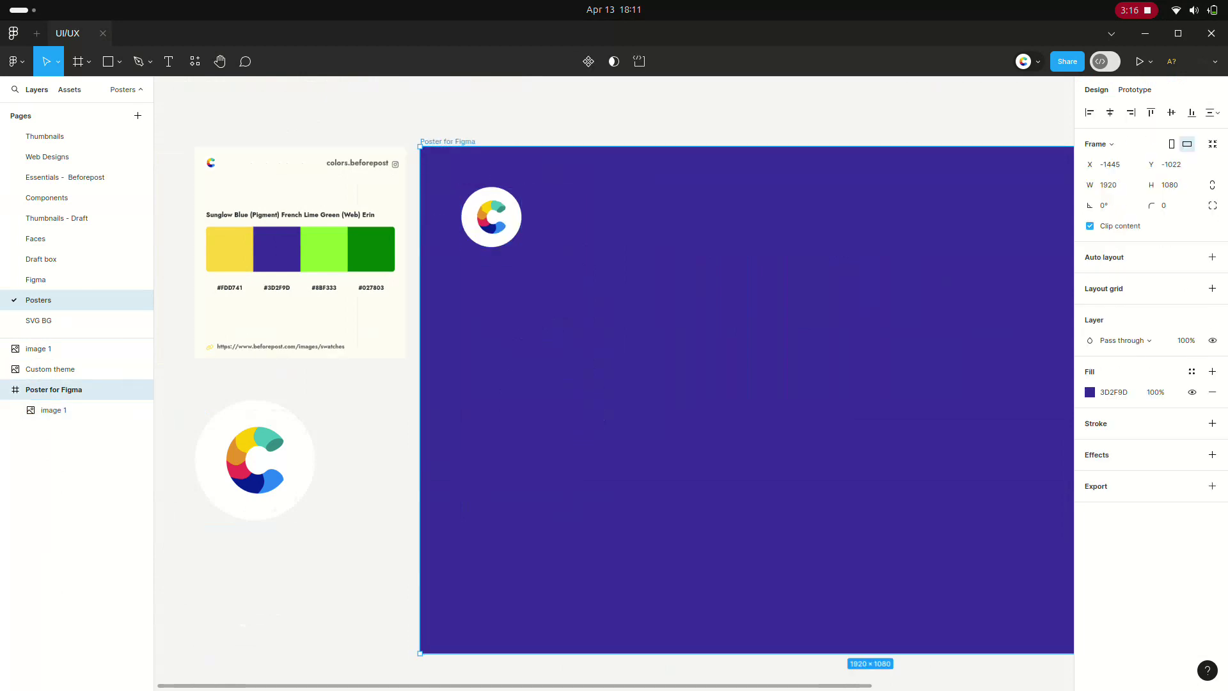
# Add a layout grid to the poster frame and set its colour to FFFFFF
pyautogui.click(1212, 288)
pyautogui.click(1090, 309)
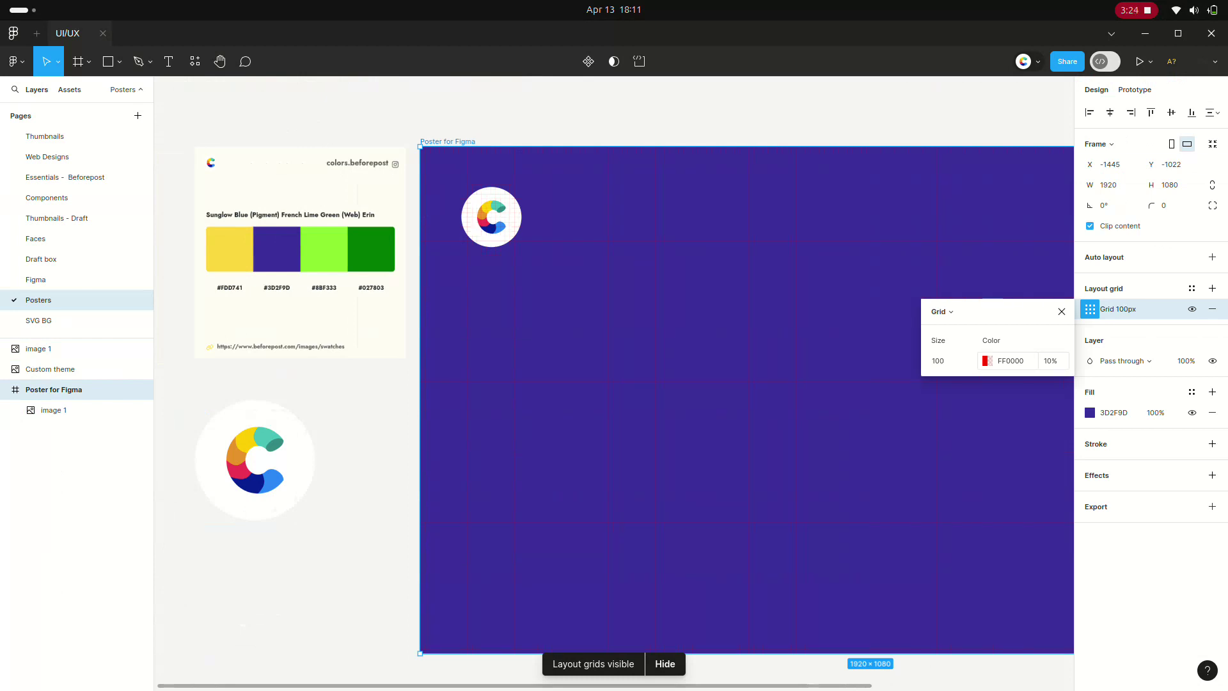
pyautogui.click(987, 361)
pyautogui.write('FFFFFF')
pyautogui.press('Return')
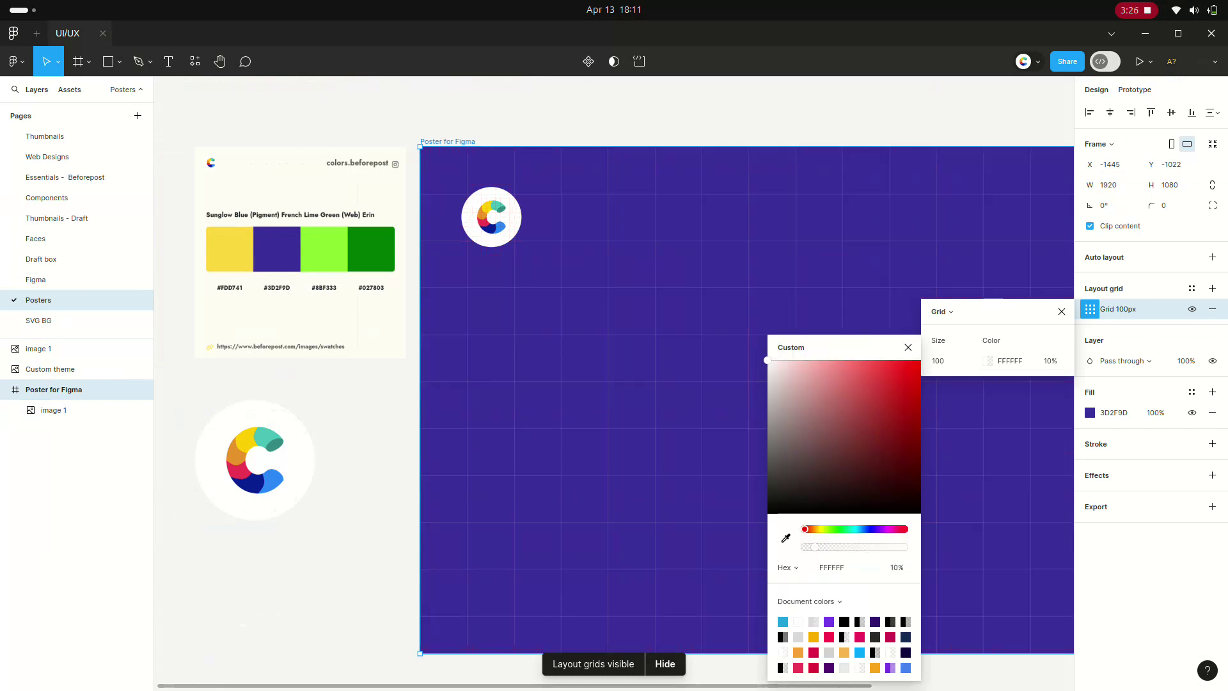
pyautogui.press('Escape')
pyautogui.press('Escape')
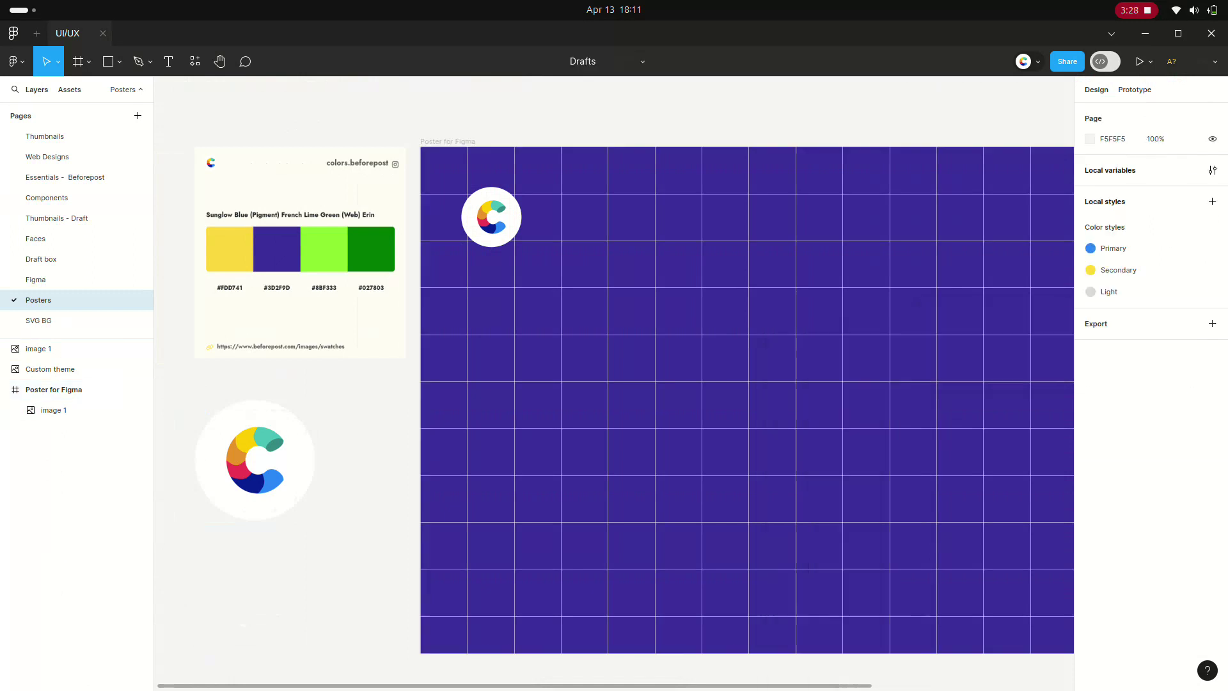
# Nudge the C logo onto the grid at exactly X 100, Y 100
pyautogui.moveTo(491, 217); pyautogui.dragTo(501, 228)
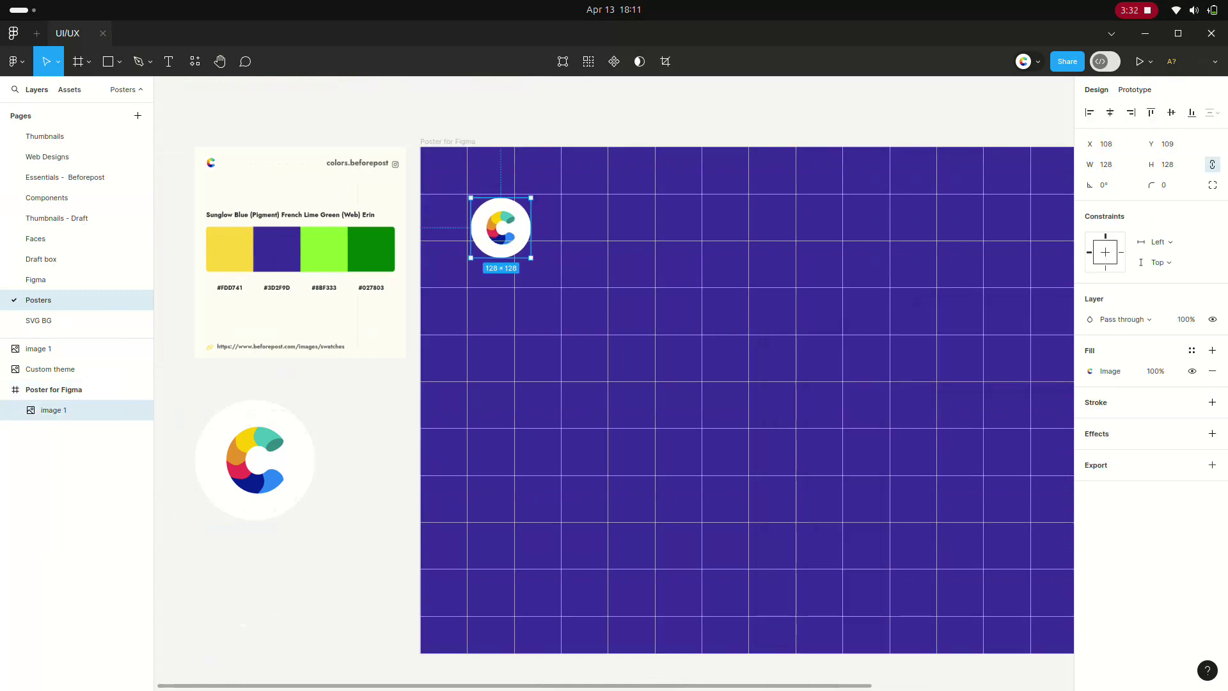
pyautogui.hotkey('shift', '2')
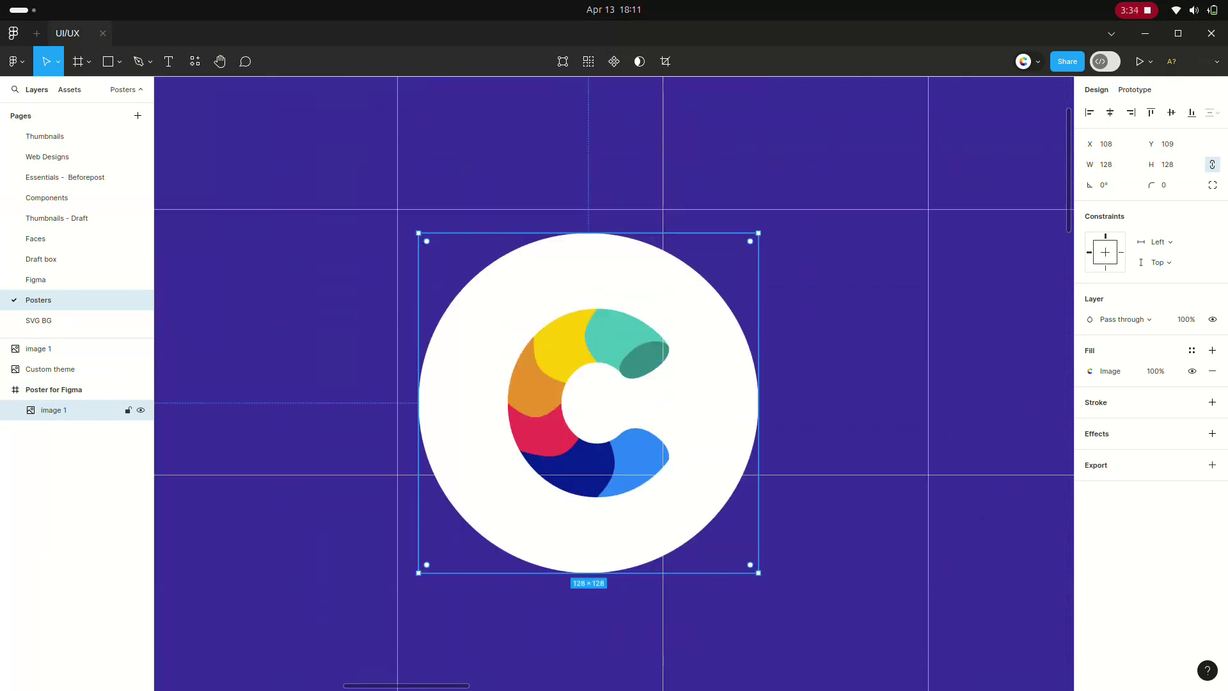
pyautogui.press('Left')
pyautogui.press('Left')
pyautogui.press('Left')
pyautogui.press('Left')
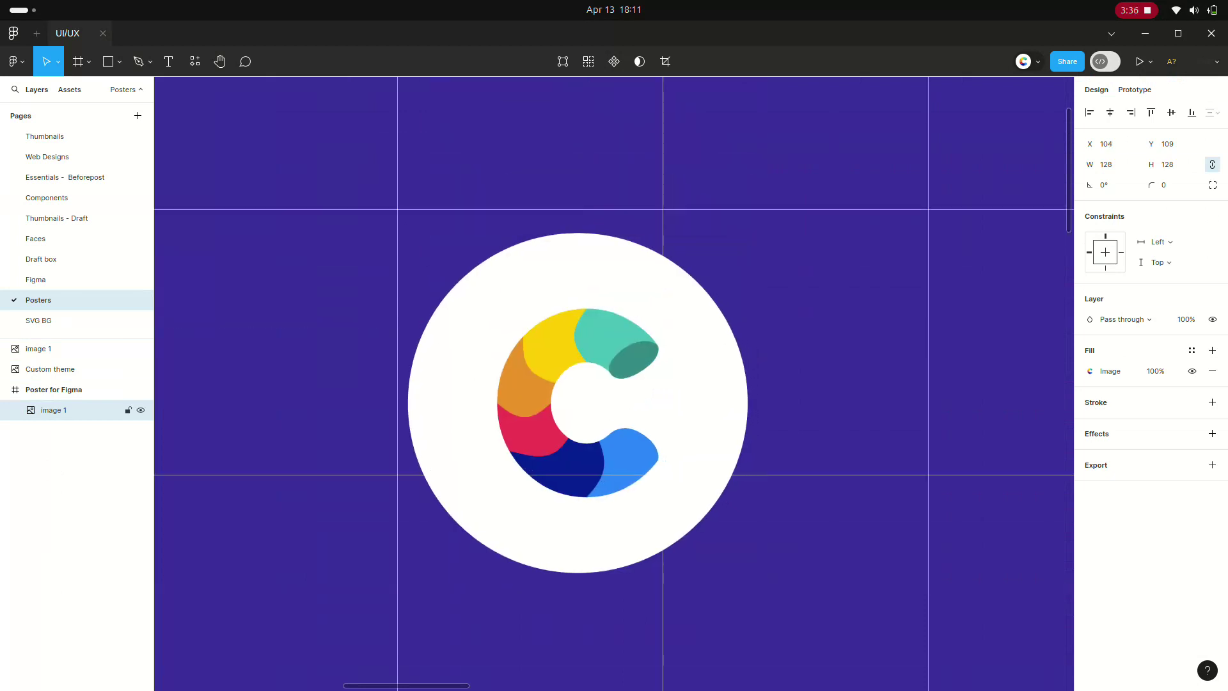
pyautogui.press('Up')
pyautogui.press('Up')
pyautogui.press('Up')
pyautogui.press('Up')
pyautogui.press('Up')
pyautogui.press('Up')
pyautogui.press('Up')
pyautogui.press('Up')
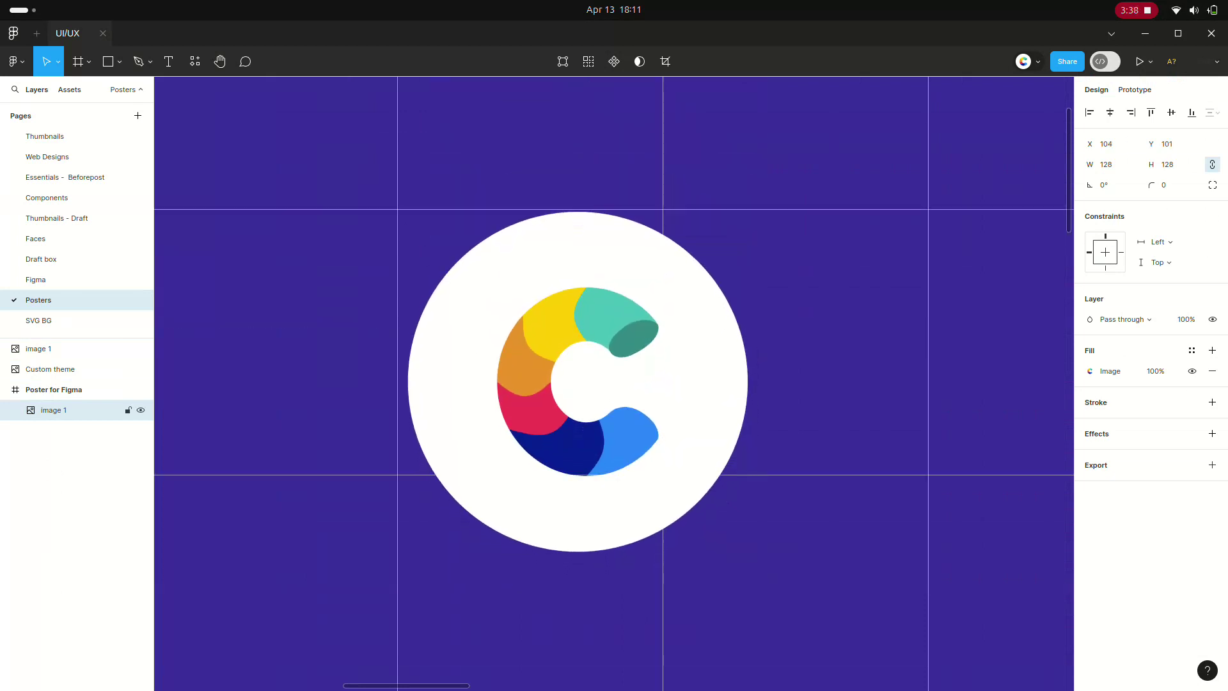
pyautogui.press('Left')
pyautogui.press('Left')
pyautogui.press('Left')
pyautogui.press('Left')
pyautogui.press('Up')
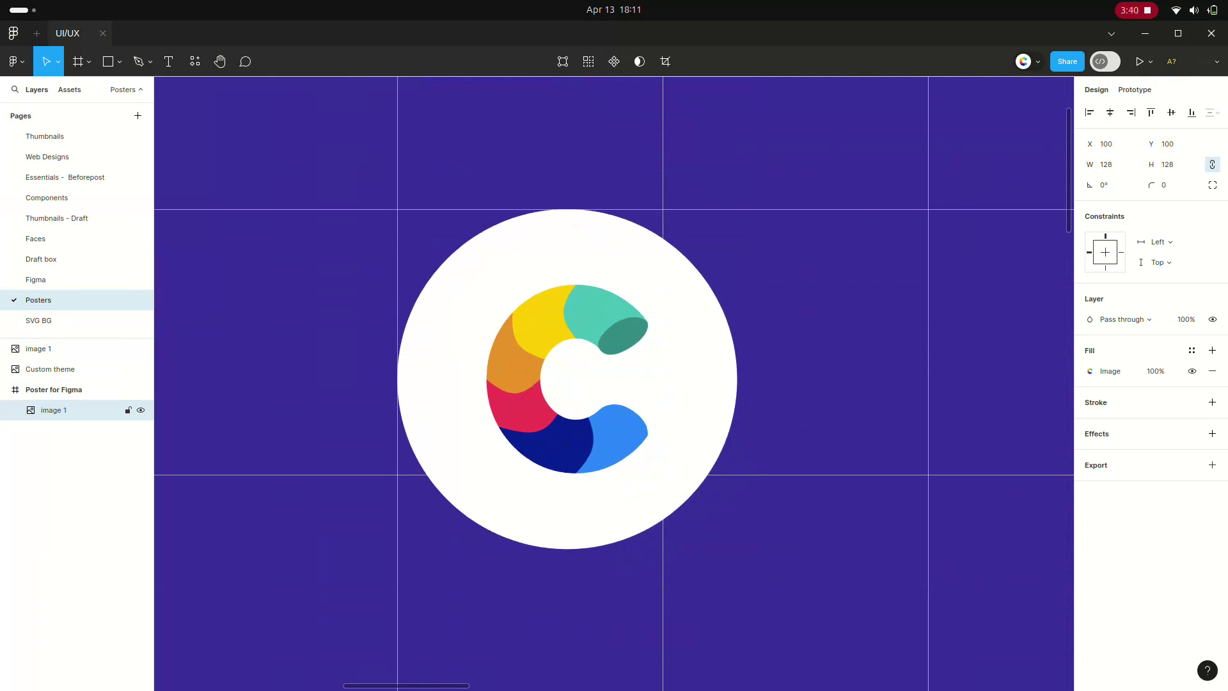
pyautogui.hotkey('ctrl', '-')
pyautogui.hotkey('ctrl', '-')
pyautogui.hotkey('ctrl', '-')
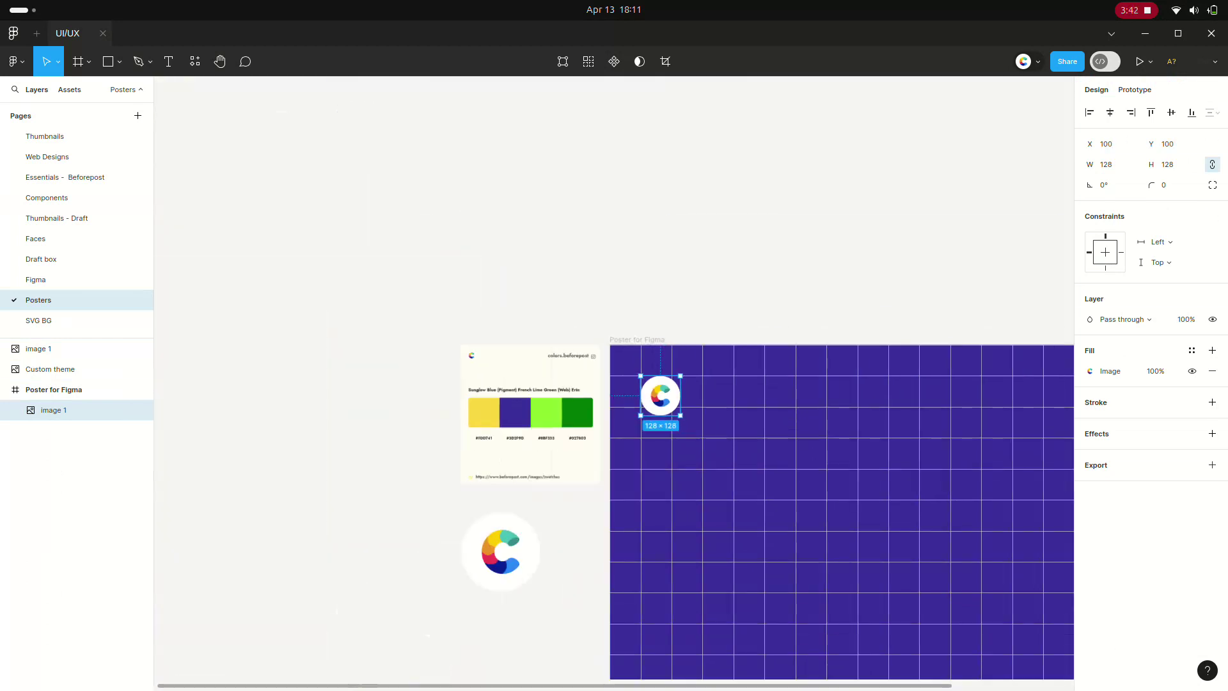
# In a new Chrome tab, run a Google Images search for 'figma logo png transparent'
pyautogui.click(614, 666)
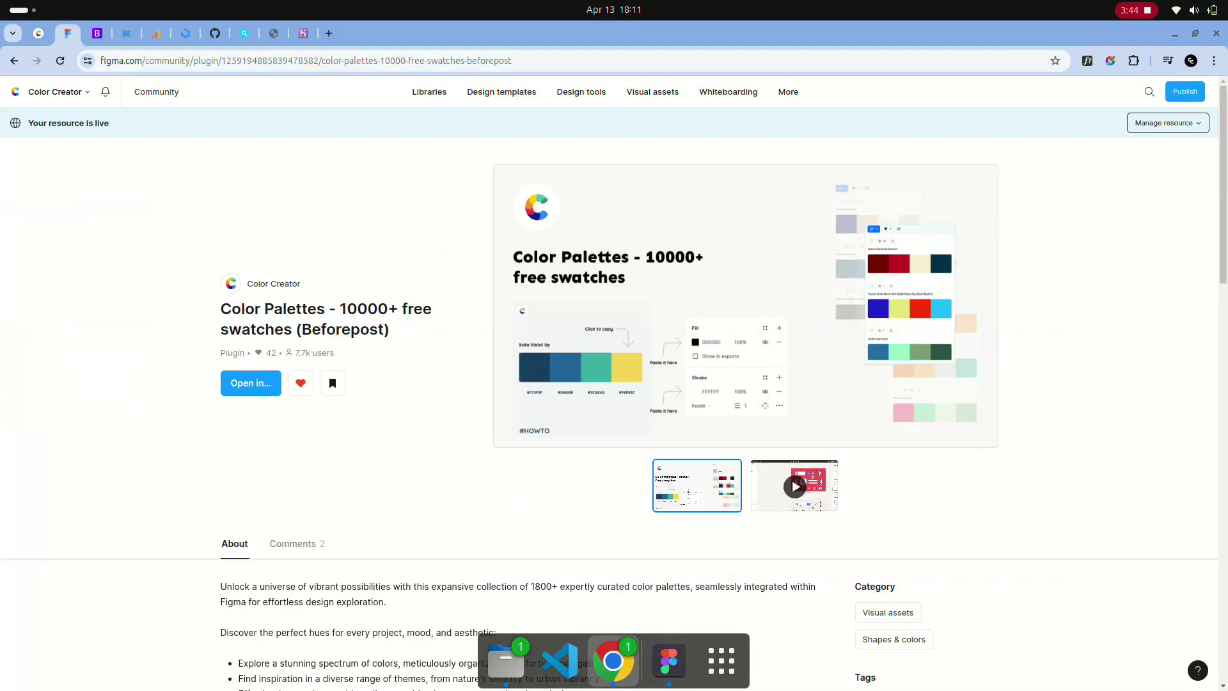
pyautogui.hotkey('ctrl', 't')
pyautogui.write('fig')
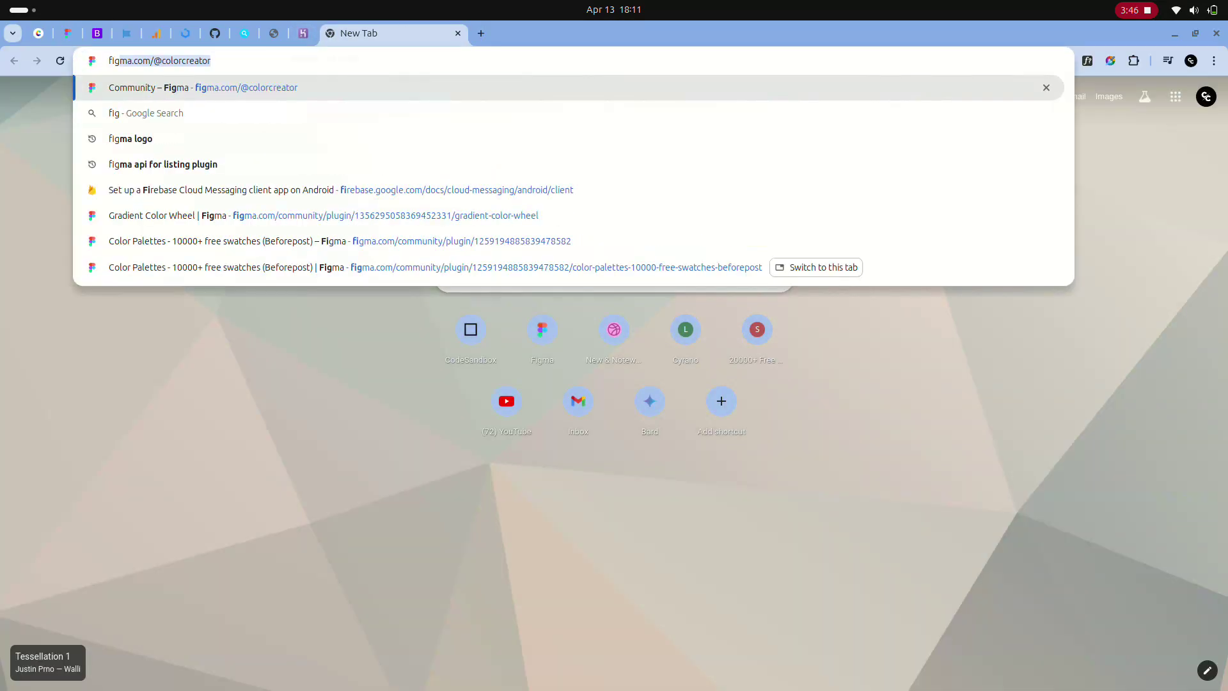
pyautogui.write('ma lo')
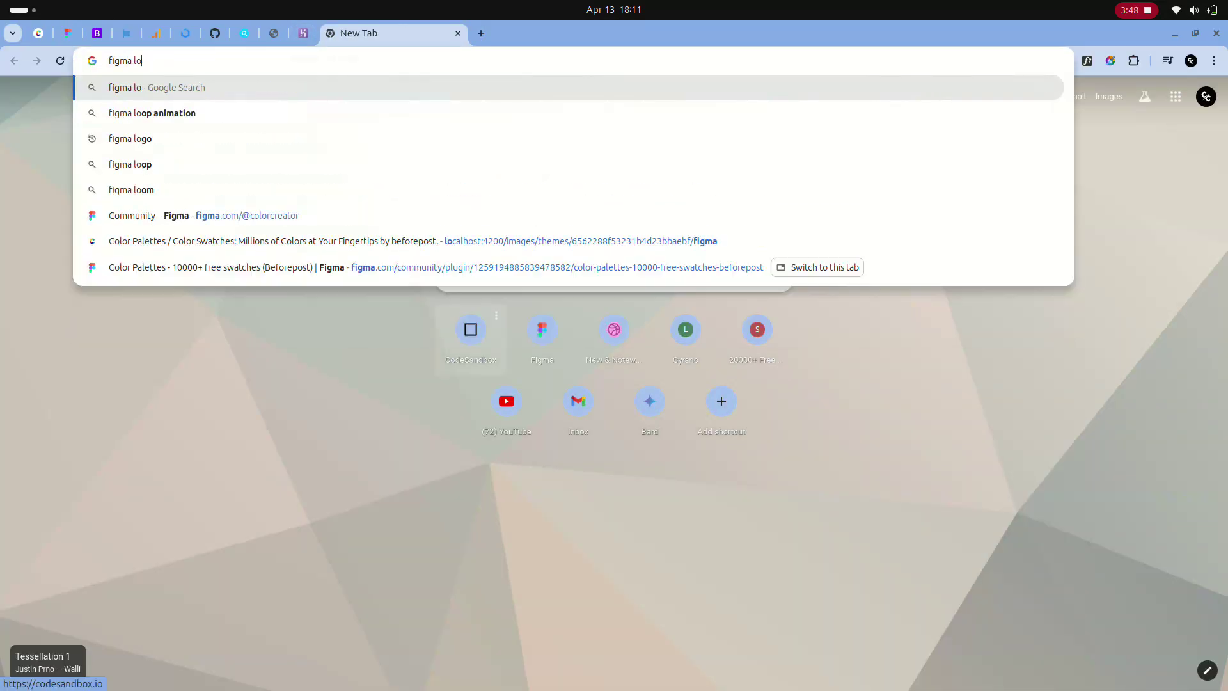
pyautogui.write('go p')
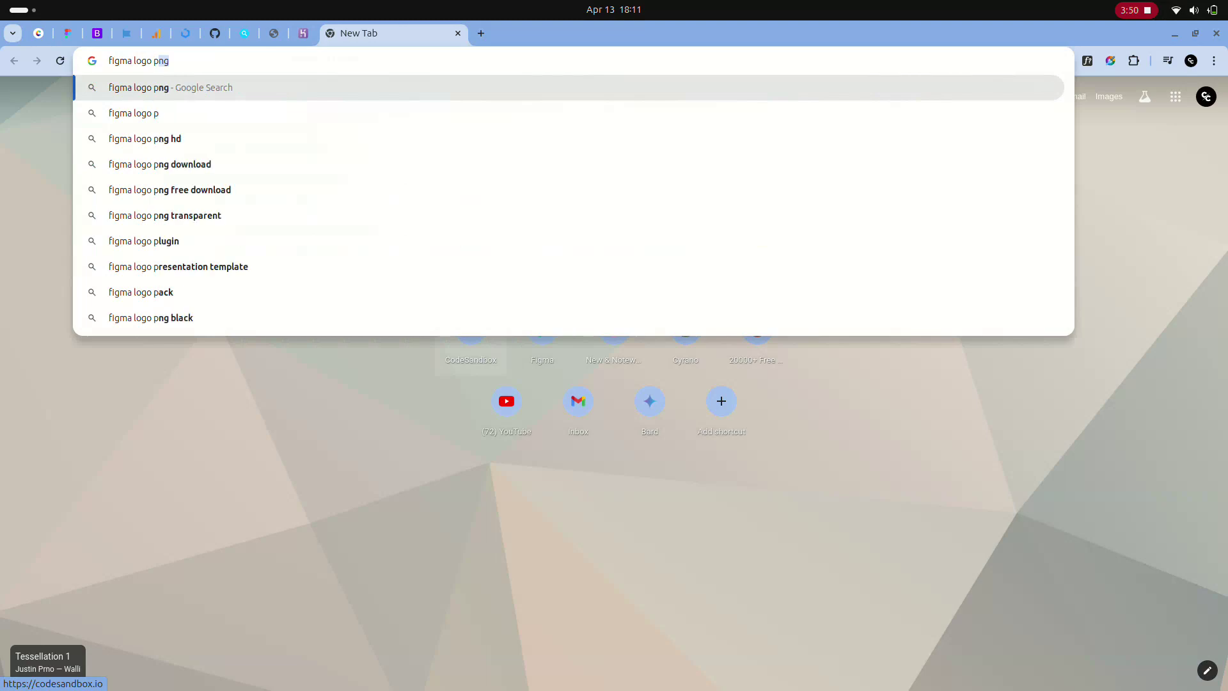
pyautogui.write('ng tr')
pyautogui.press('Return')
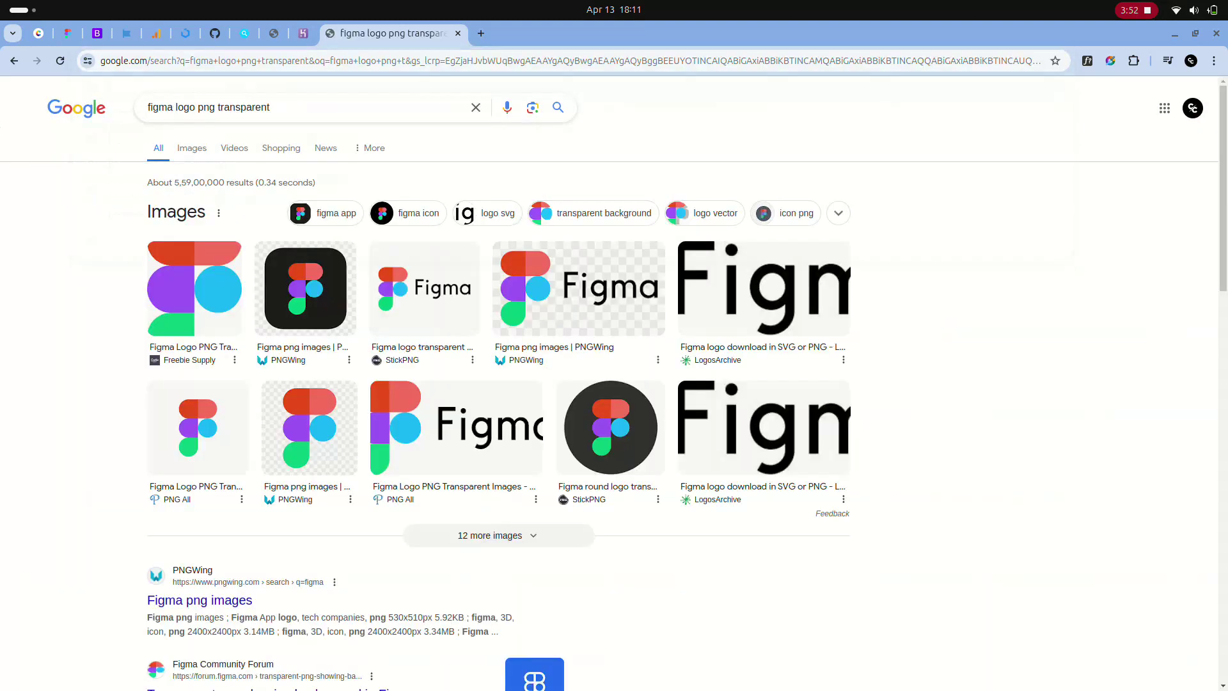
pyautogui.click(192, 147)
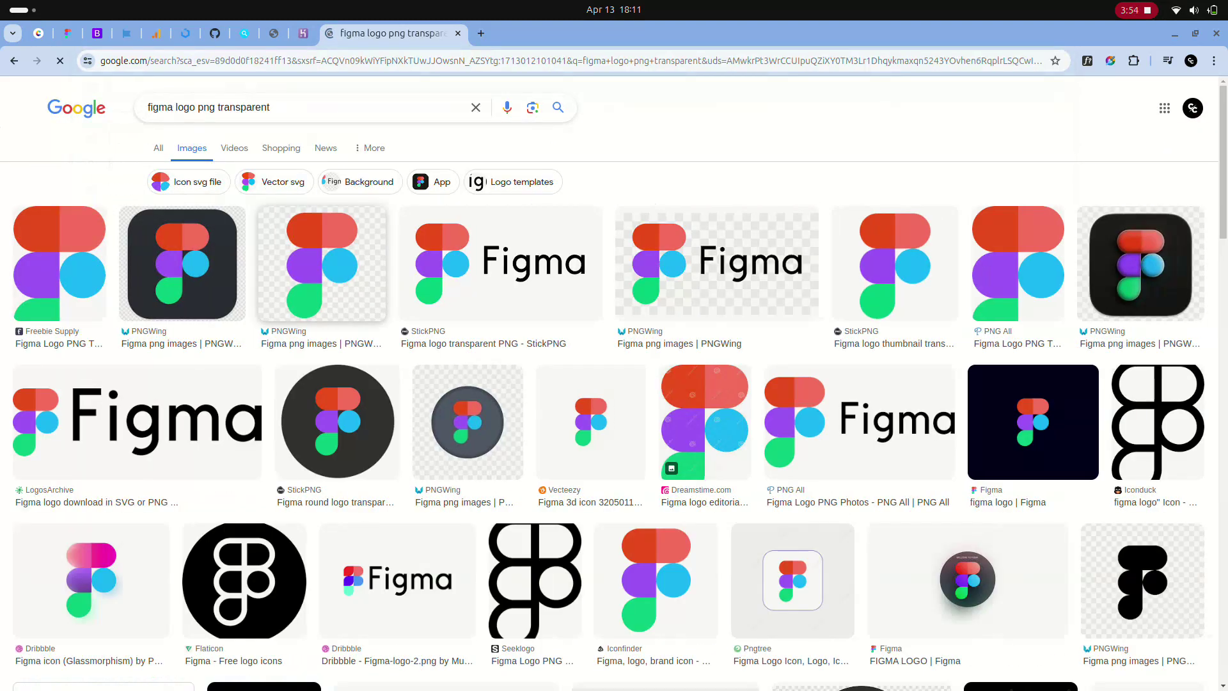
# Preview the StickPNG, PNGWing and Fathym Figma logo results
pyautogui.click(500, 262)
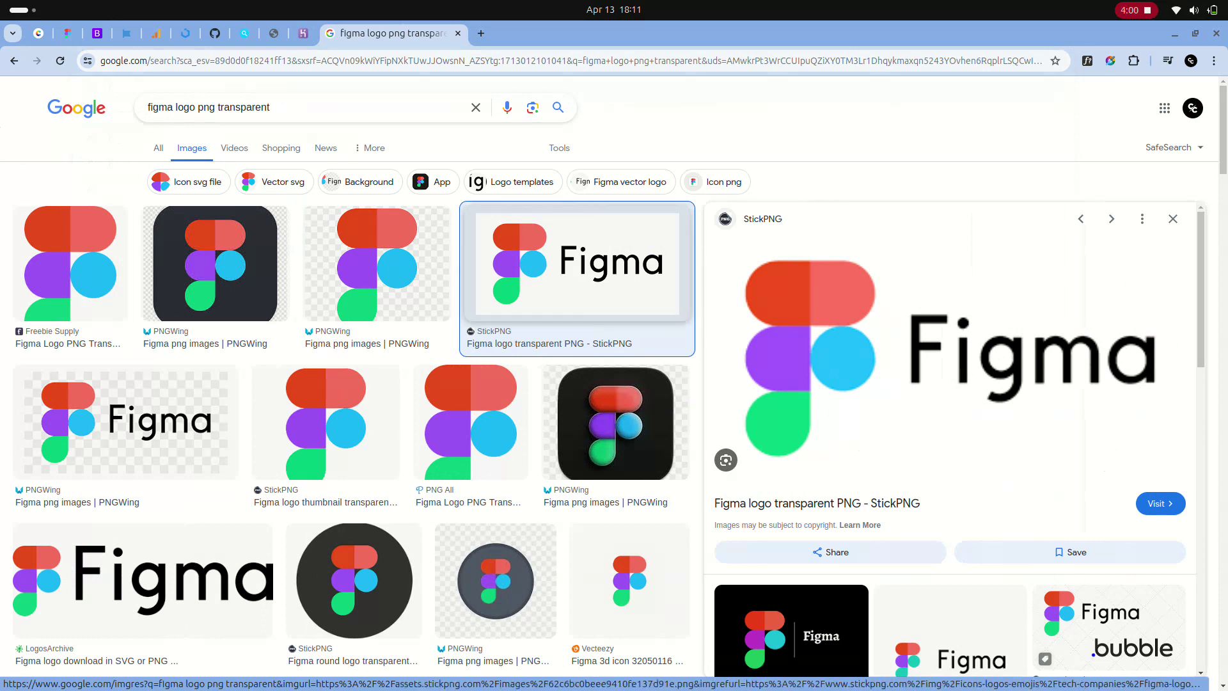
pyautogui.click(128, 422)
pyautogui.scroll(-4, 281, 358)
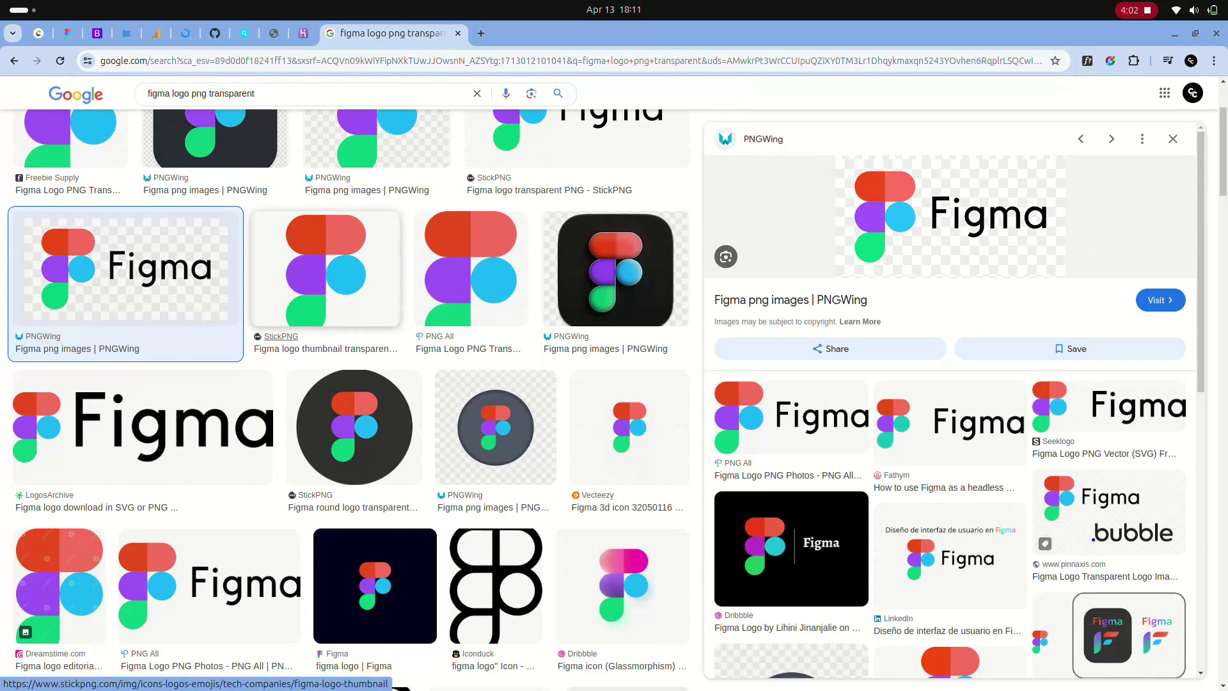
pyautogui.scroll(2, 345, 384)
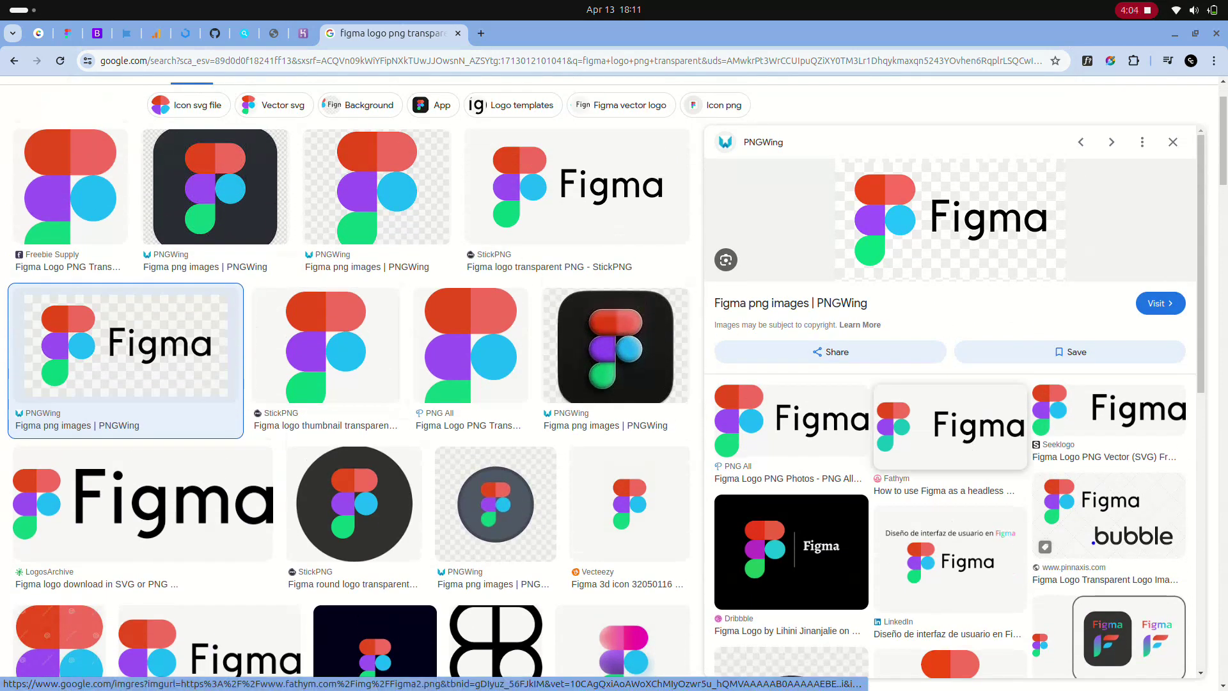
pyautogui.click(949, 425)
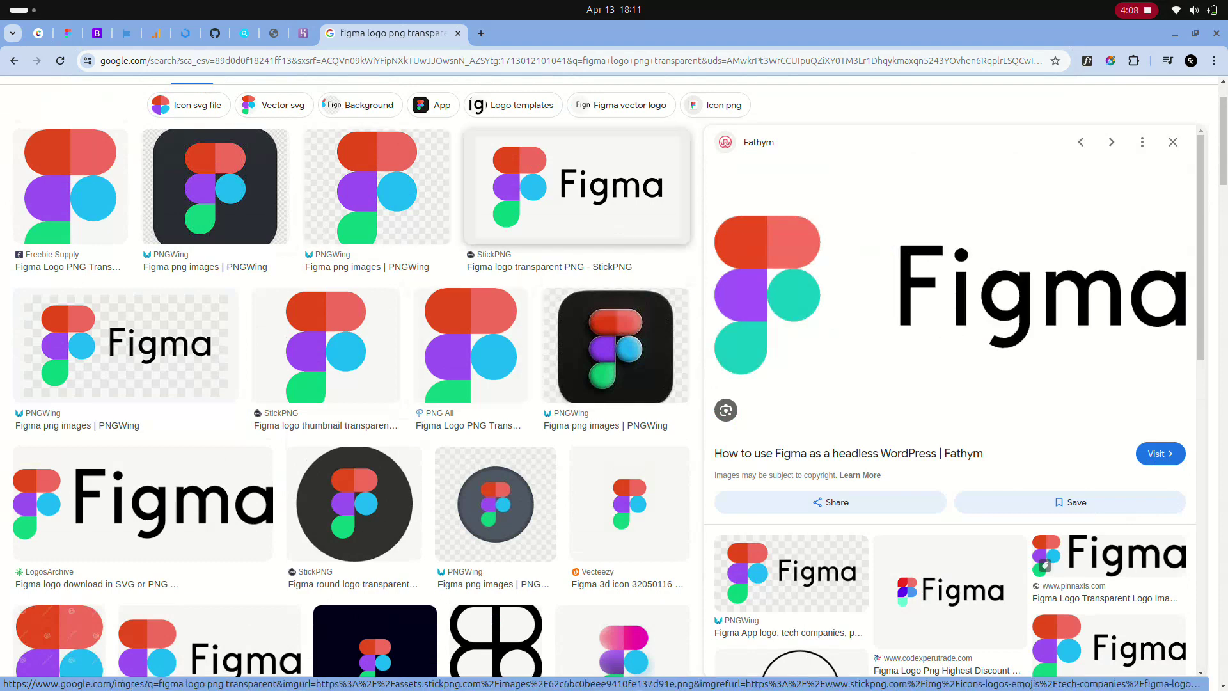
pyautogui.click(576, 186)
pyautogui.scroll(-3, 950, 397)
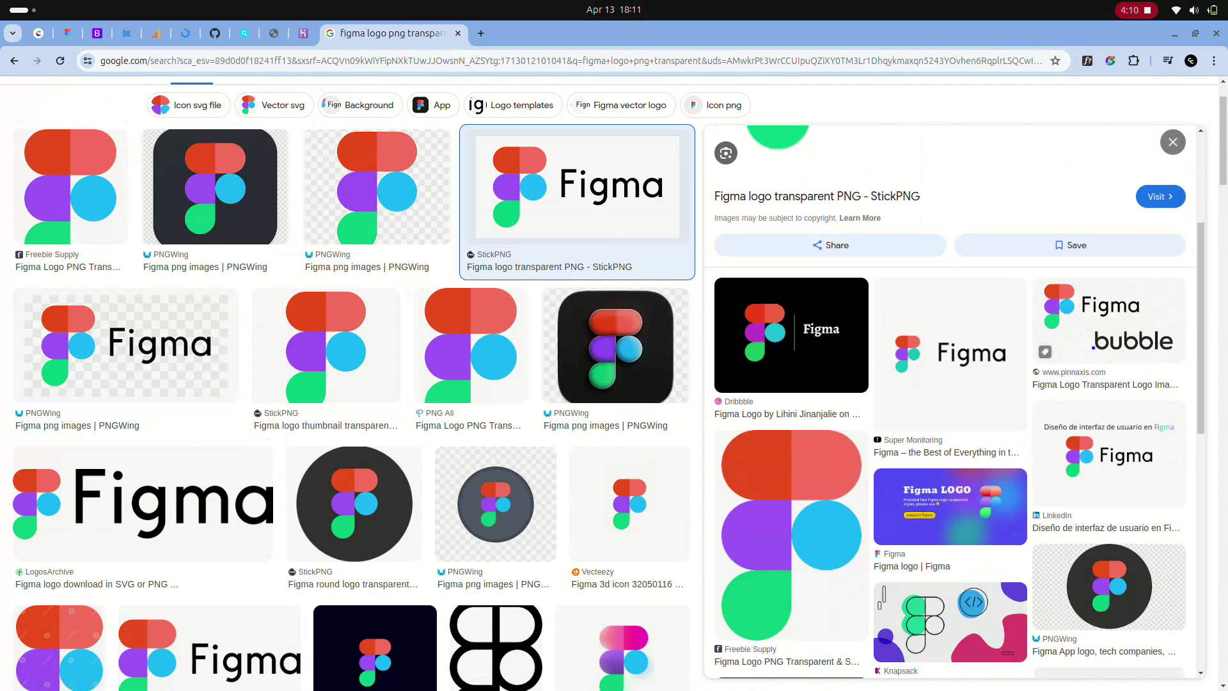
pyautogui.scroll(3, 950, 396)
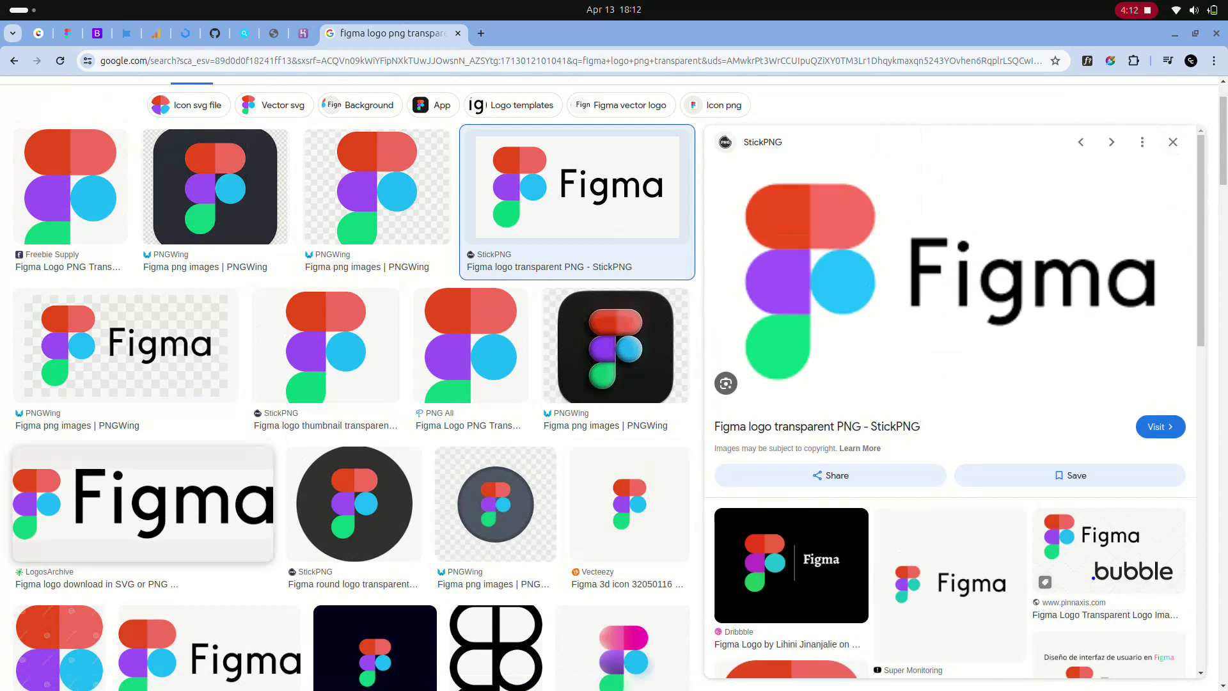
# Preview the LogosArchive and PNG All logos, then copy the PNG All image
pyautogui.click(141, 506)
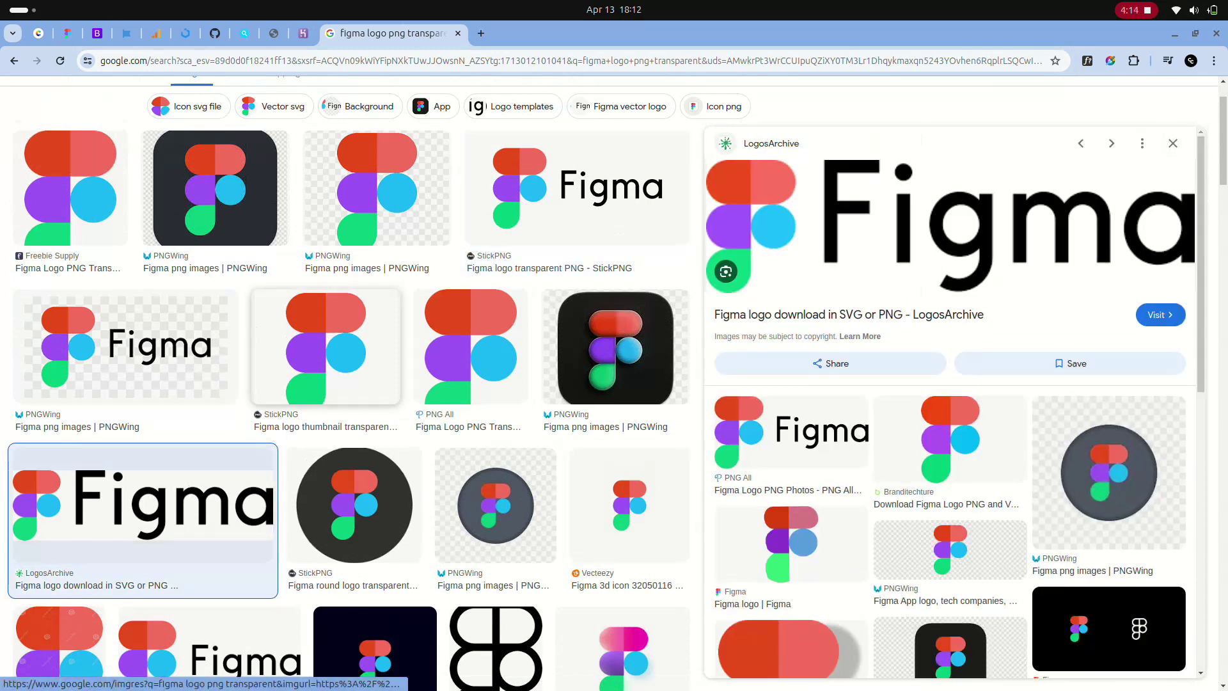
pyautogui.scroll(1, 171, 331)
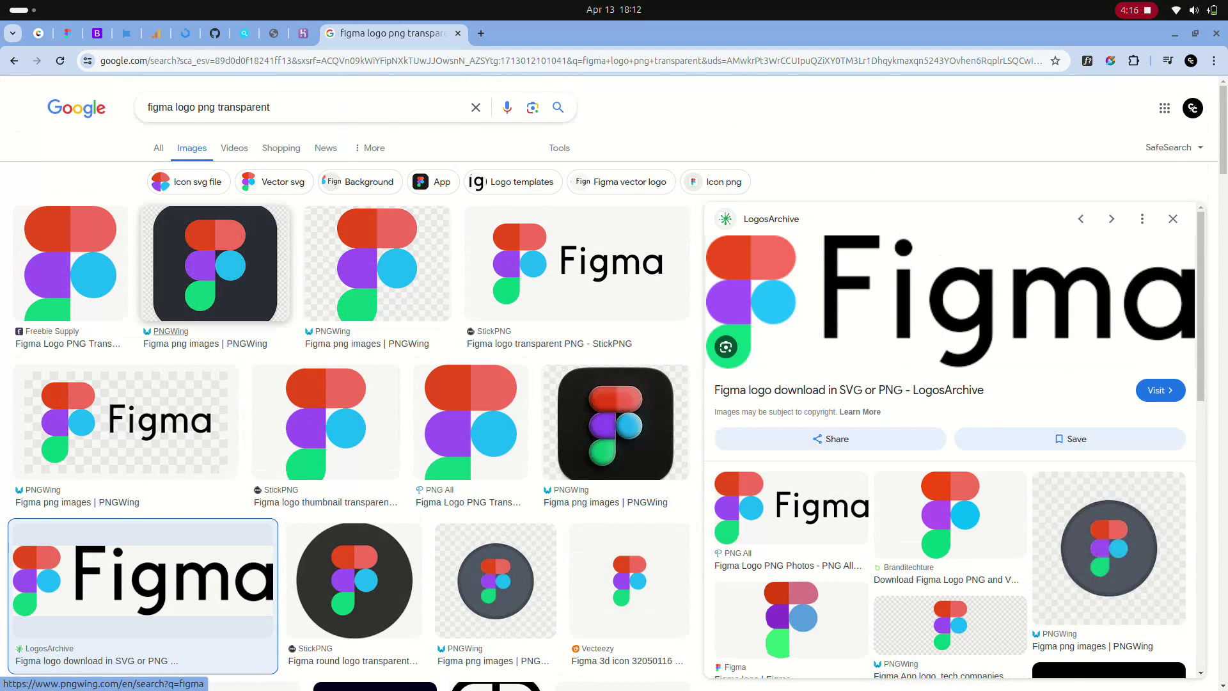
pyautogui.click(791, 508)
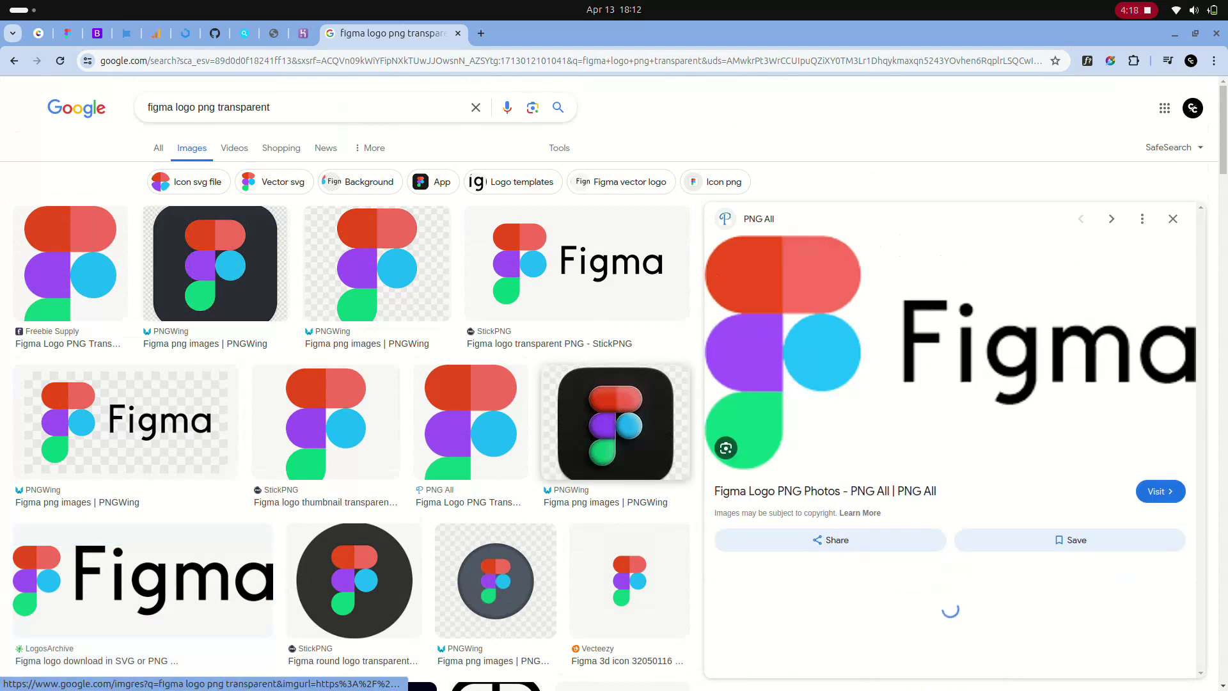
pyautogui.rightClick(895, 350)
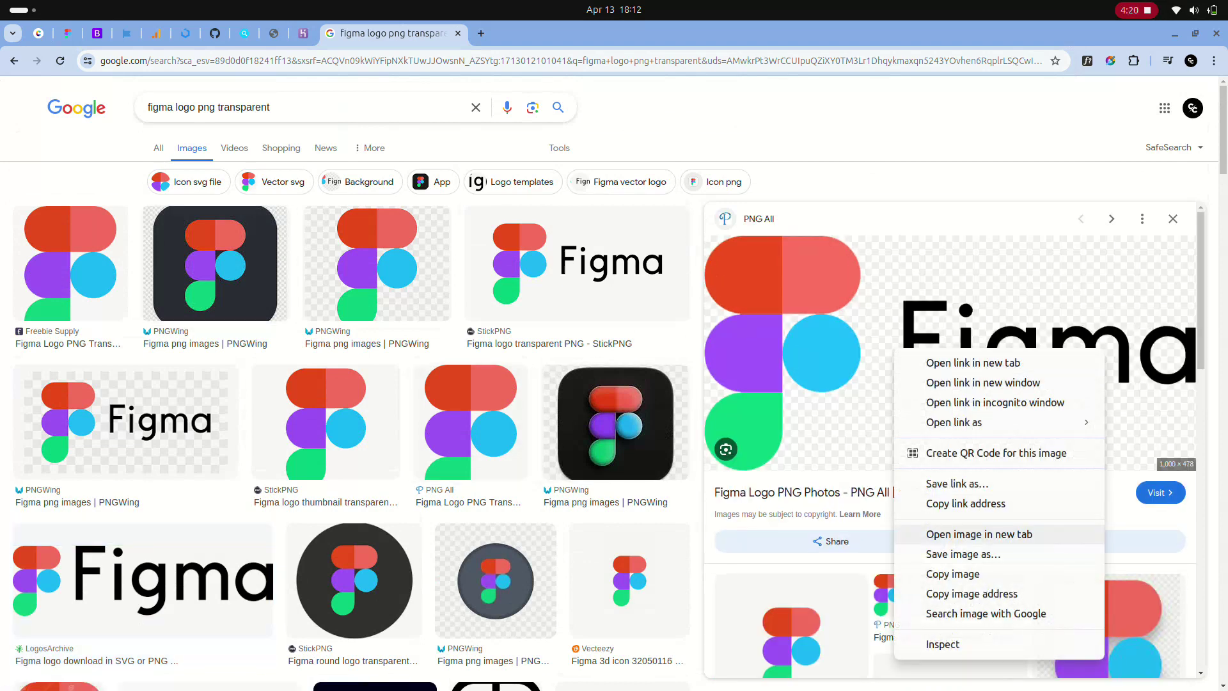
pyautogui.click(953, 574)
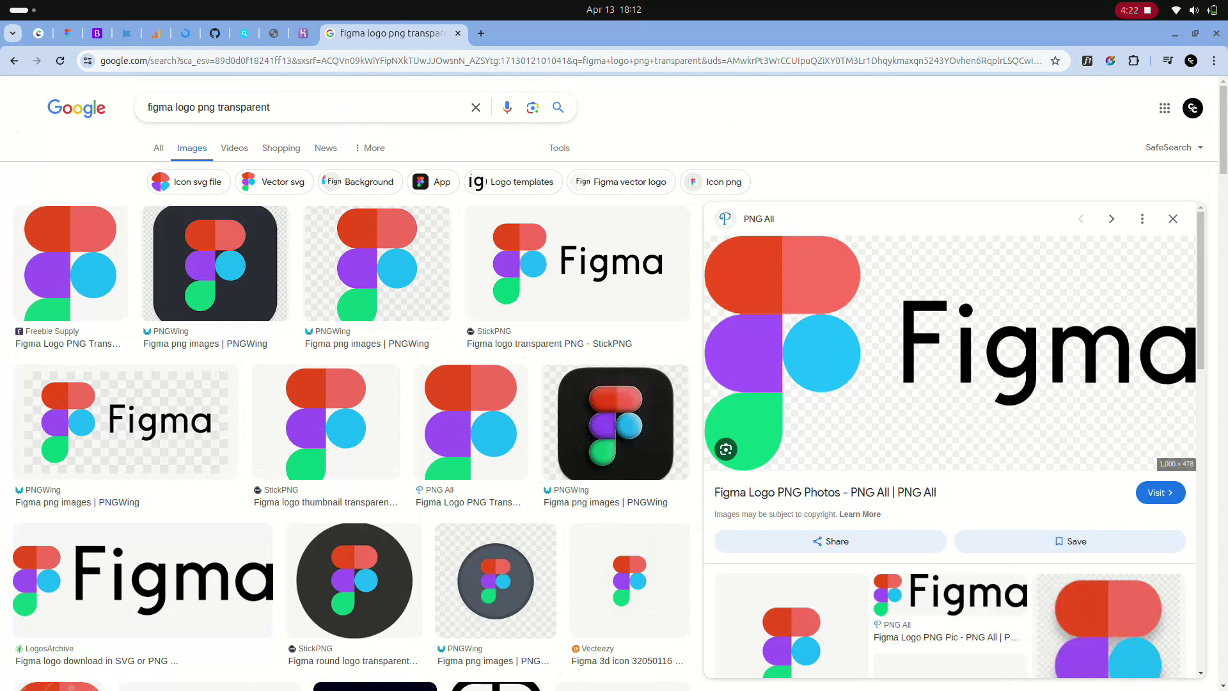
# Paste the copied Figma logo into the design and move it onto the poster
pyautogui.hotkey('alt', 'Tab')
pyautogui.press('Escape')
pyautogui.press('Escape')
pyautogui.scroll(-2, 774, 352)
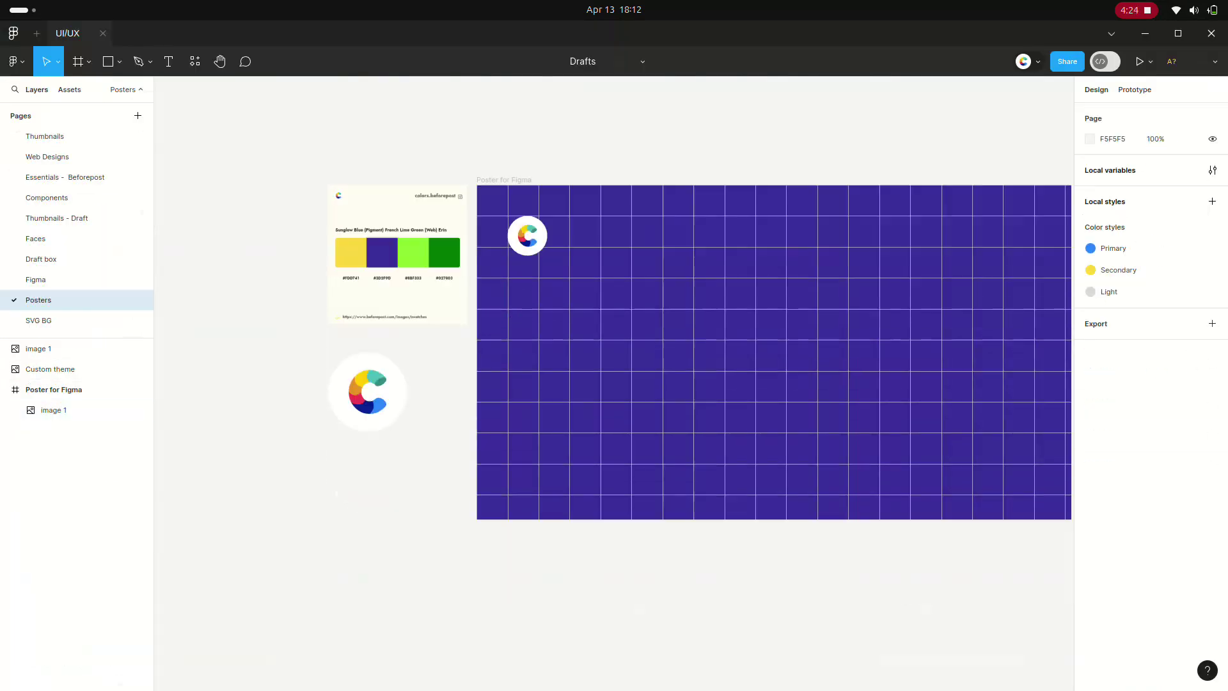
pyautogui.scroll(-2, 774, 352)
pyautogui.hotkey('ctrl', 'v')
pyautogui.moveTo(613, 386); pyautogui.dragTo(452, 442)
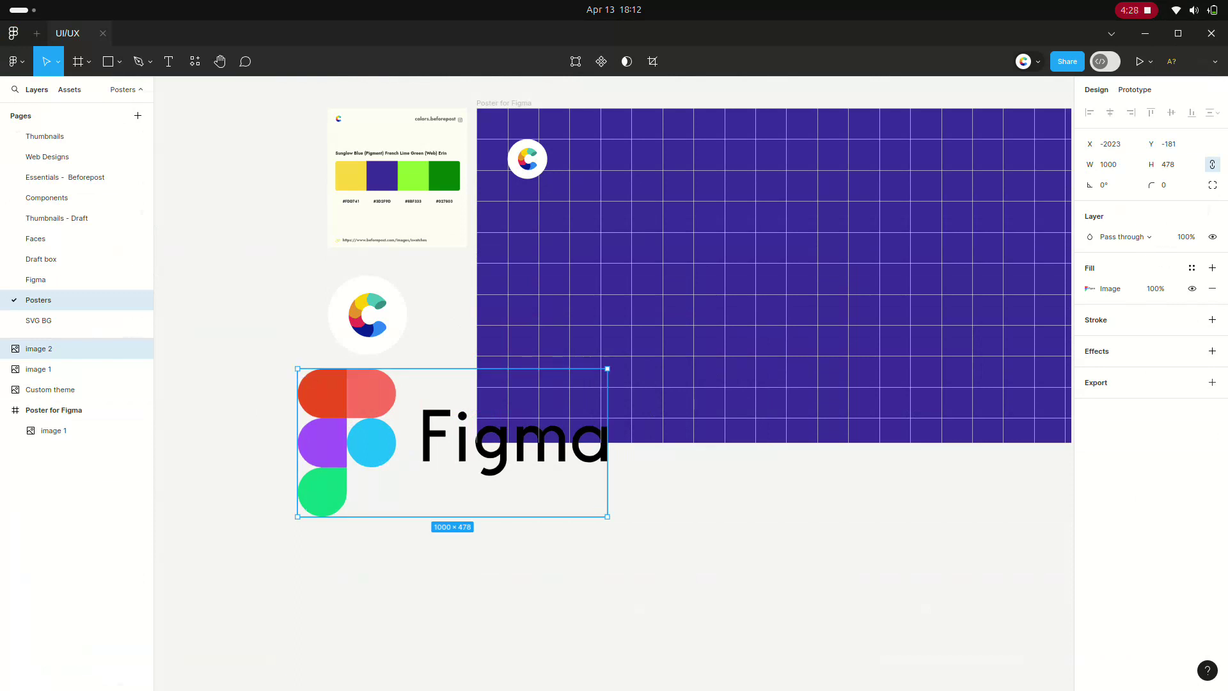
# Resize the Figma logo to 210×100 and the C logo to 100×100
pyautogui.moveTo(607, 516)
pyautogui.mouseDown()
pyautogui.moveTo(389, 411)
pyautogui.moveTo(639, 408)
pyautogui.moveTo(625, 164)
pyautogui.mouseUp()
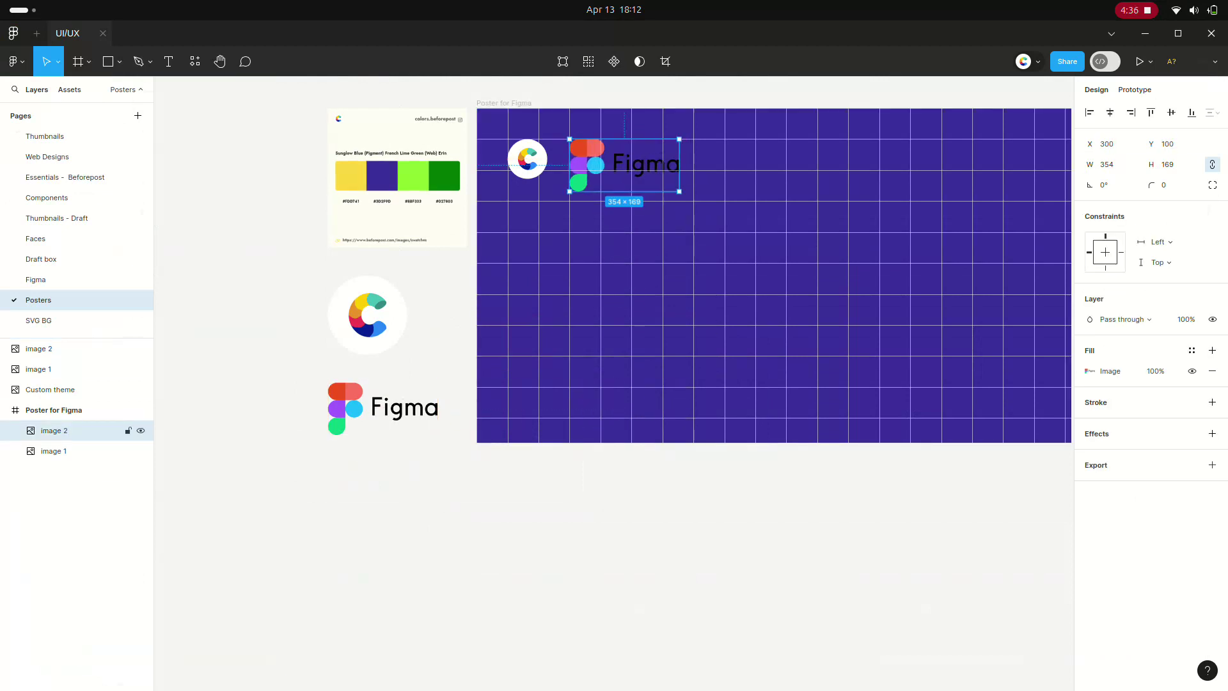
pyautogui.scroll(5, 625, 164)
pyautogui.scroll(2, 625, 164)
pyautogui.moveTo(809, 541); pyautogui.dragTo(662, 472)
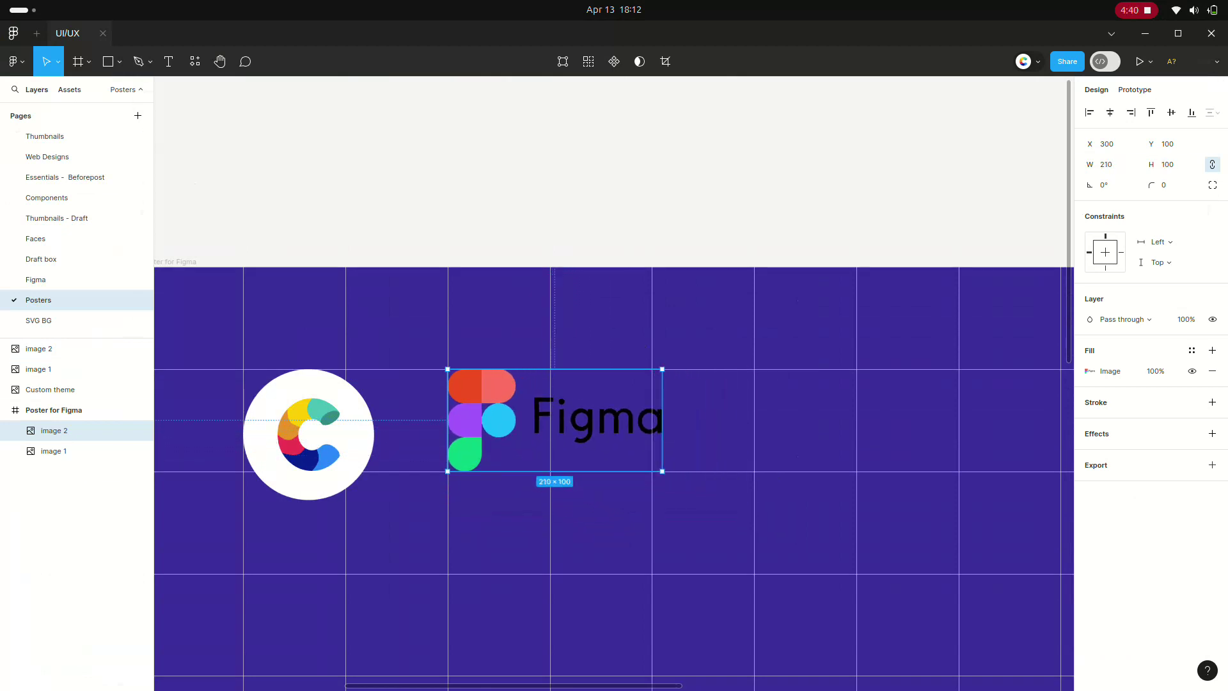
pyautogui.click(77, 451)
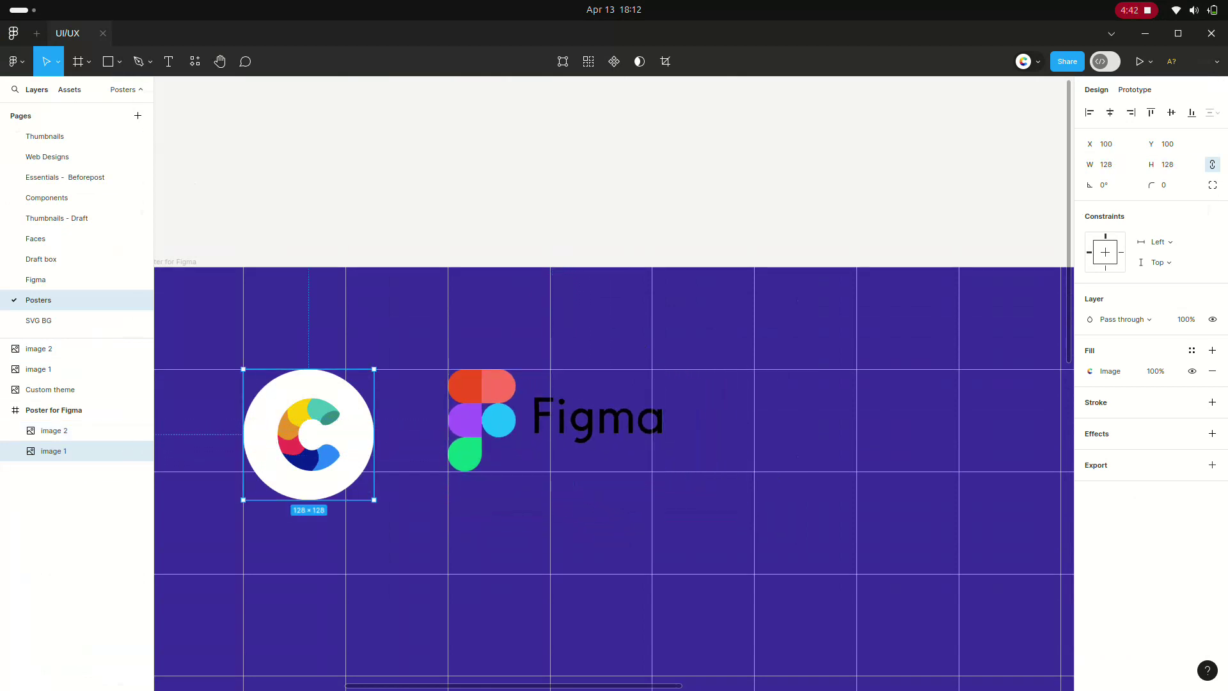
pyautogui.moveTo(374, 499); pyautogui.dragTo(345, 472)
# Check the Figma logo's image fill adjustments, then deselect it
pyautogui.click(64, 430)
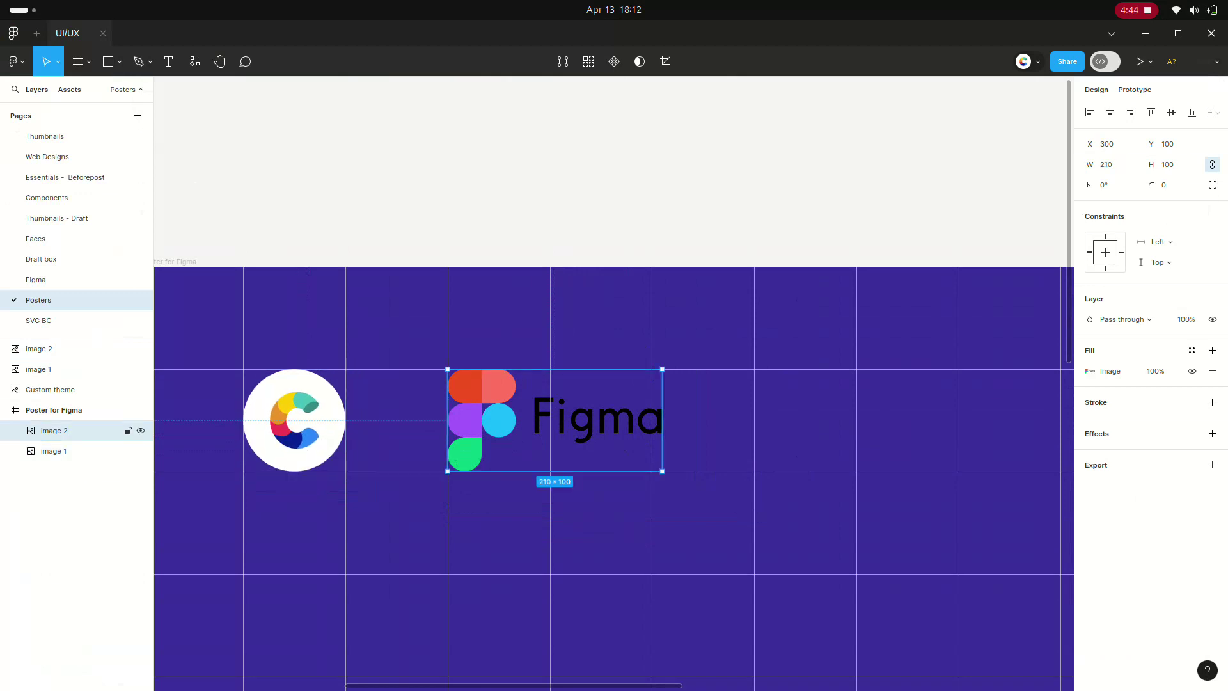
pyautogui.scroll(2, 615, 415)
pyautogui.scroll(-2, 614, 416)
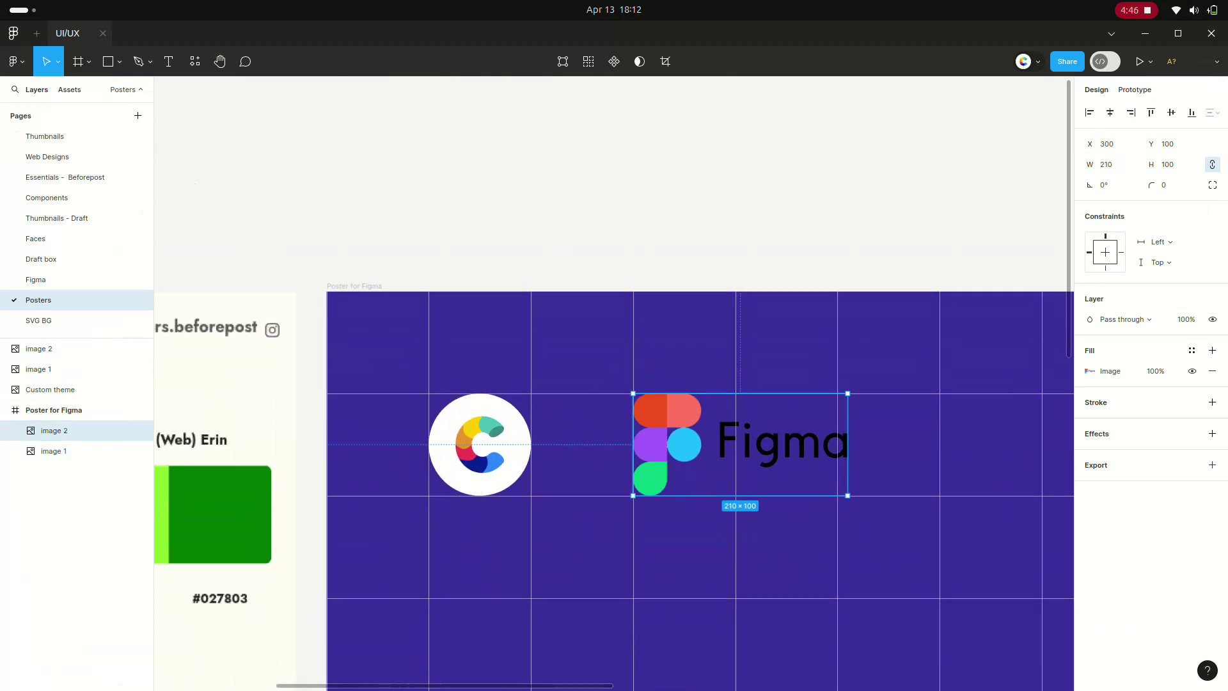
pyautogui.scroll(-2, 614, 416)
pyautogui.press('Escape')
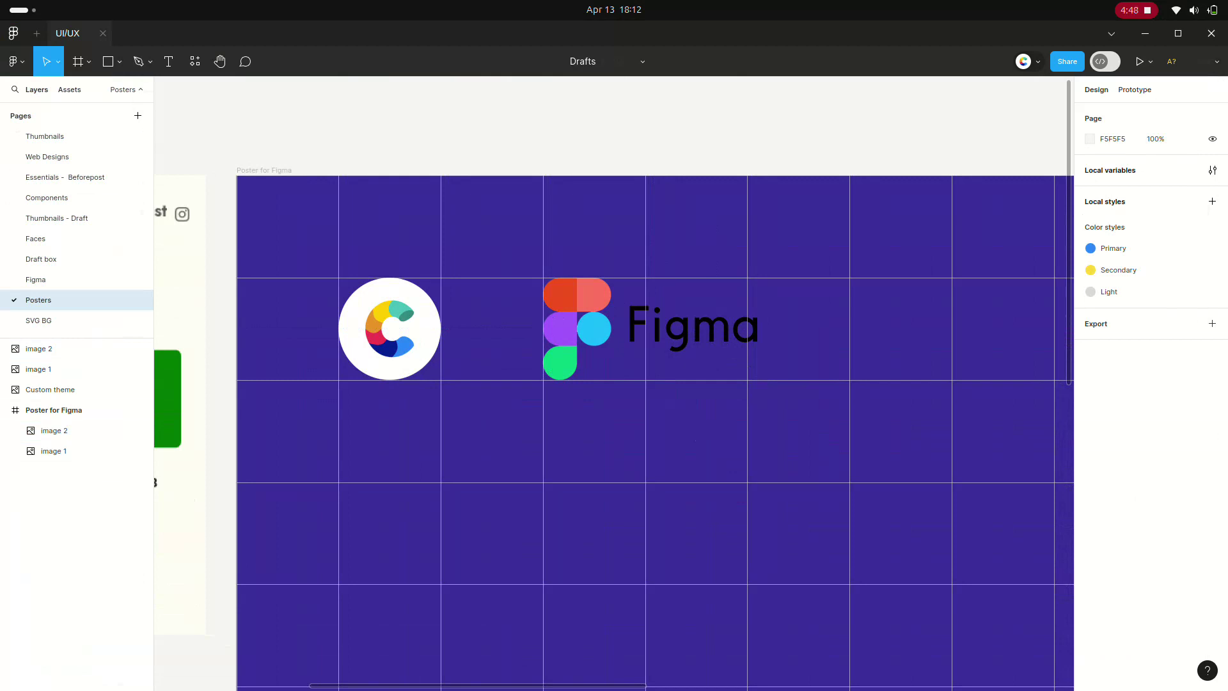
pyautogui.click(64, 430)
pyautogui.press('Return')
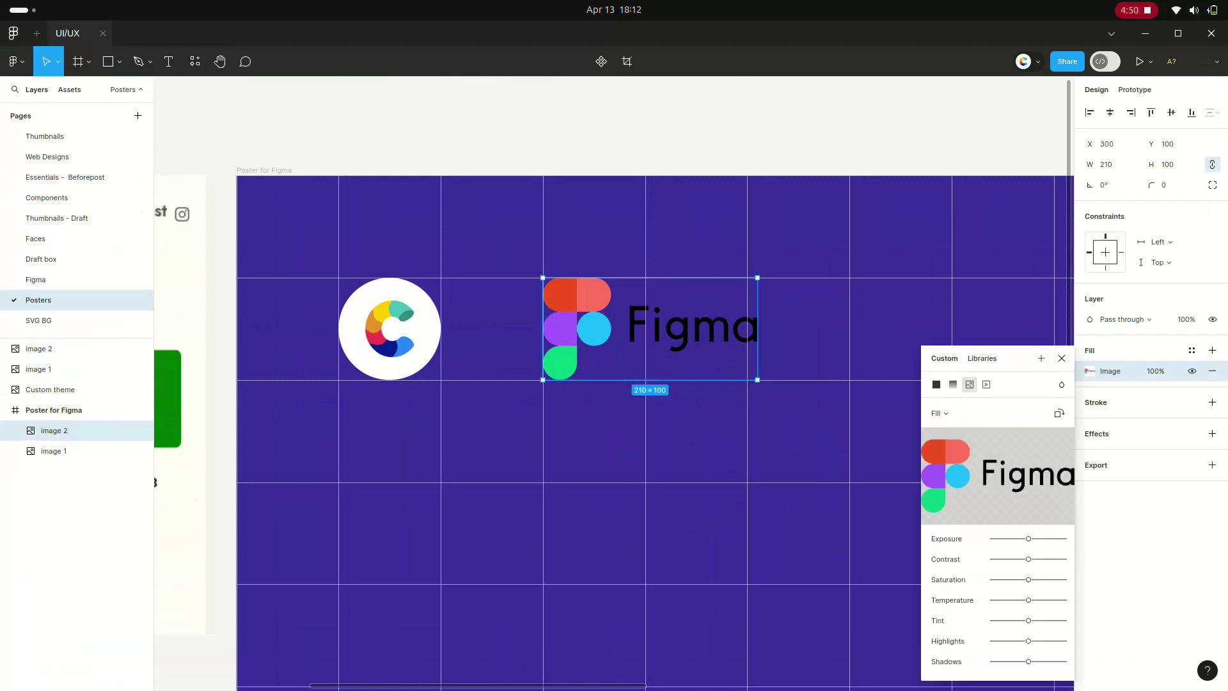
pyautogui.press('Escape')
pyautogui.press('Escape')
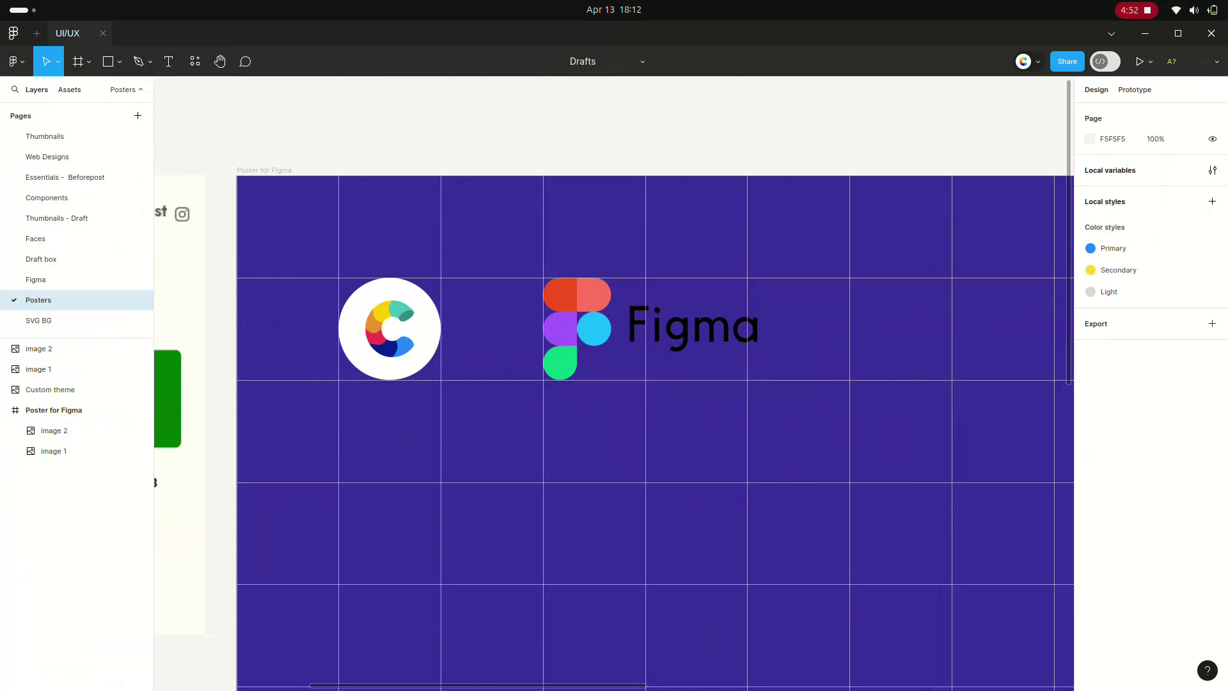
pyautogui.hotkey('alt', 'Tab')
# Preview the Freebie Supply icon-only Figma logo and copy that image
pyautogui.scroll(-3, 345, 396)
pyautogui.scroll(-4, 345, 396)
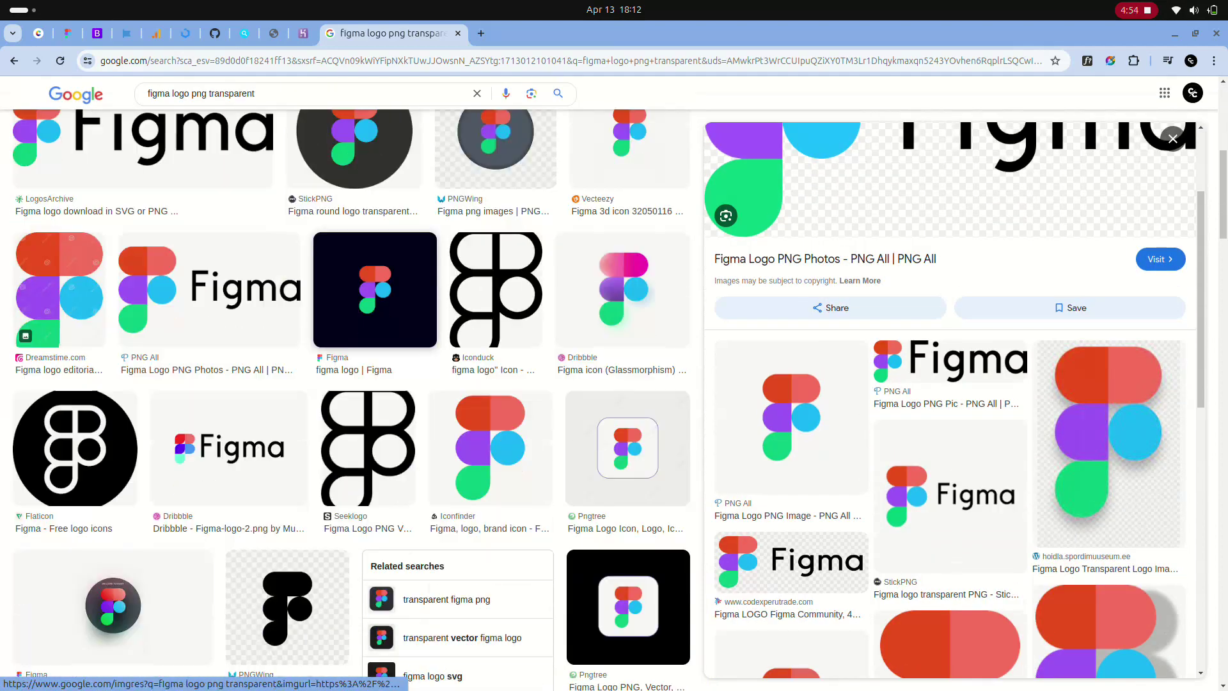
pyautogui.scroll(-3, 345, 396)
pyautogui.scroll(-1, 345, 396)
pyautogui.scroll(8, 345, 396)
pyautogui.scroll(2, 345, 397)
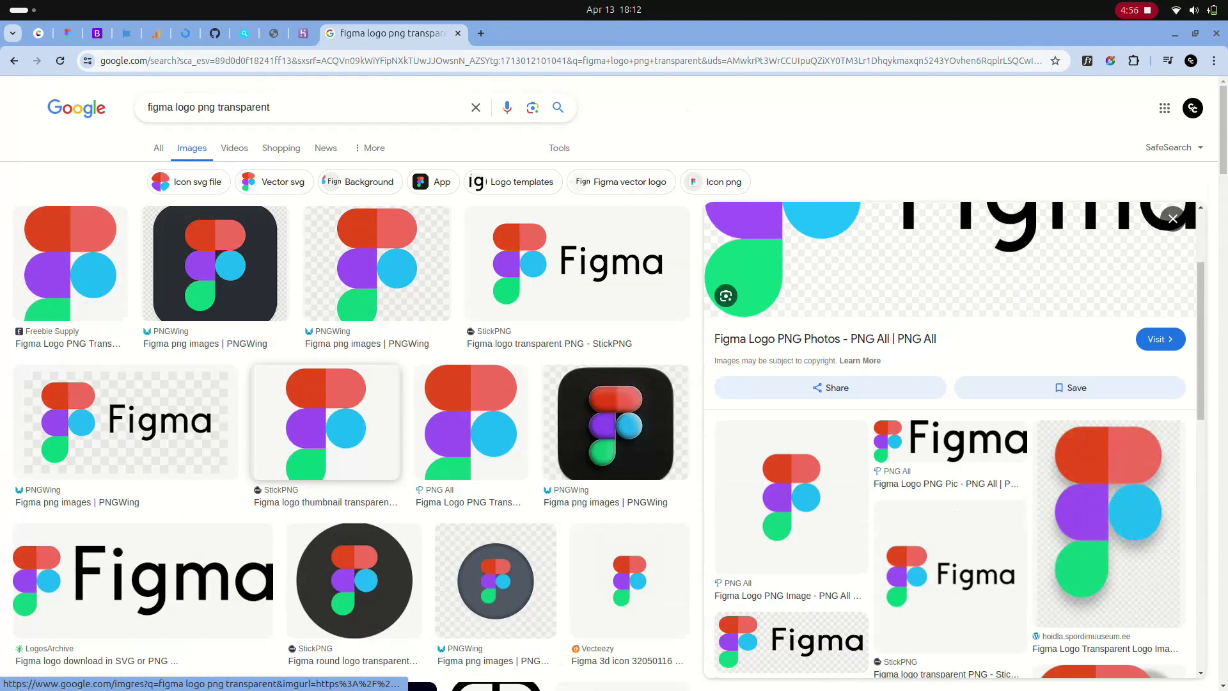
pyautogui.click(70, 262)
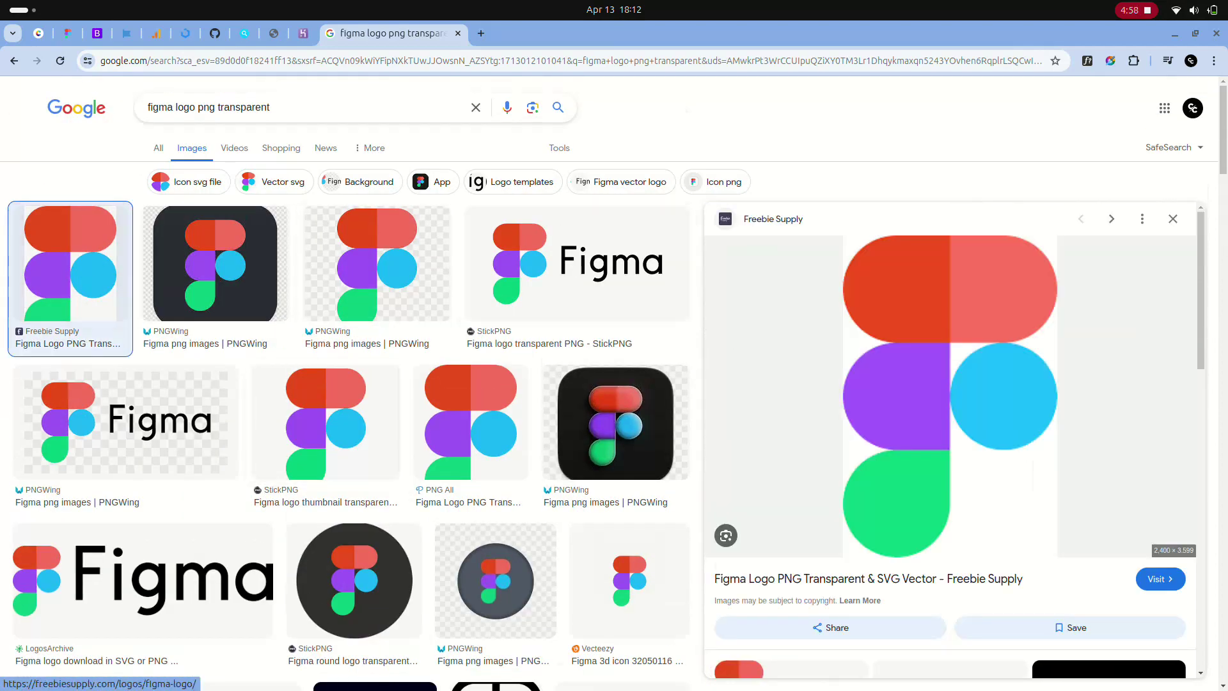
pyautogui.rightClick(960, 360)
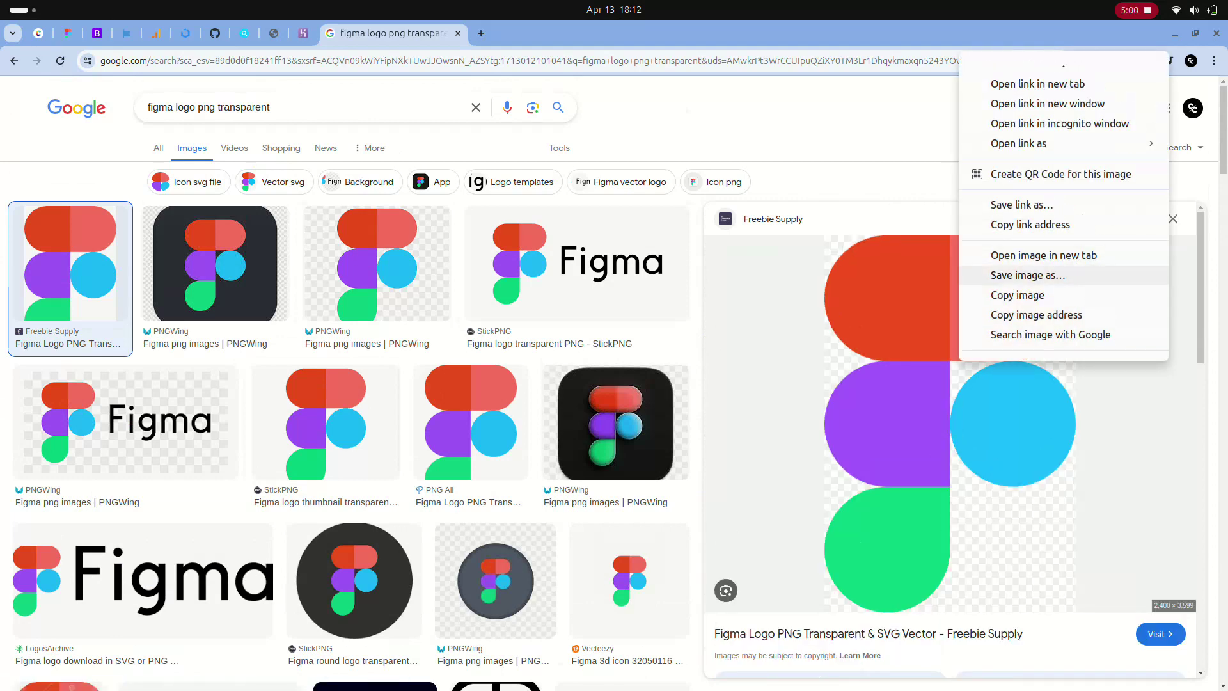
pyautogui.click(1017, 295)
pyautogui.hotkey('alt', 'Tab')
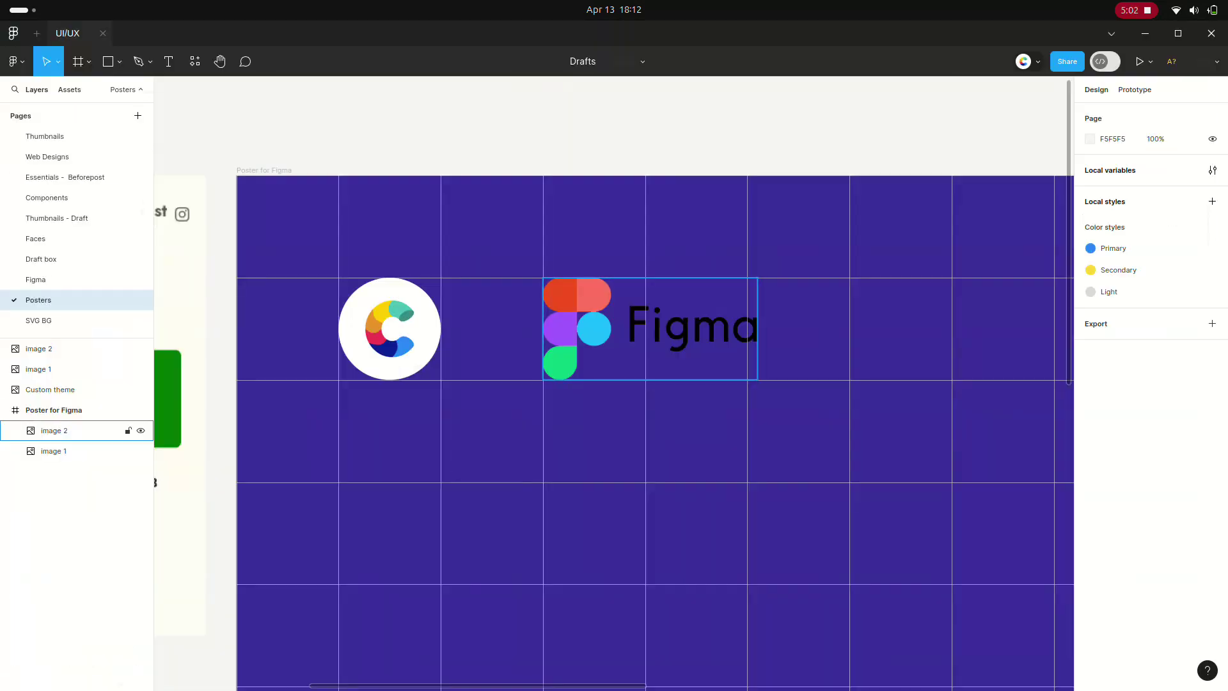
# Paste the Figma logo mark, set its width to 256, and move it below the logos
pyautogui.scroll(-4, 614, 384)
pyautogui.press('-')
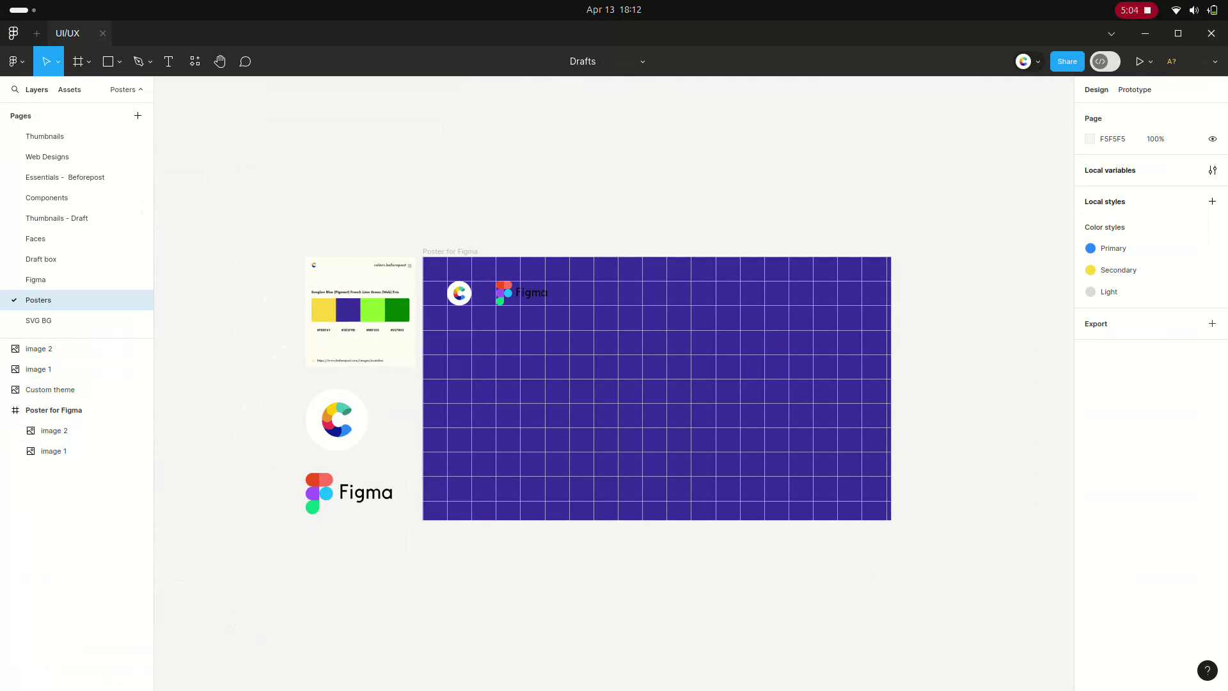
pyautogui.scroll(-5, 614, 384)
pyautogui.hotkey('ctrl', 'v')
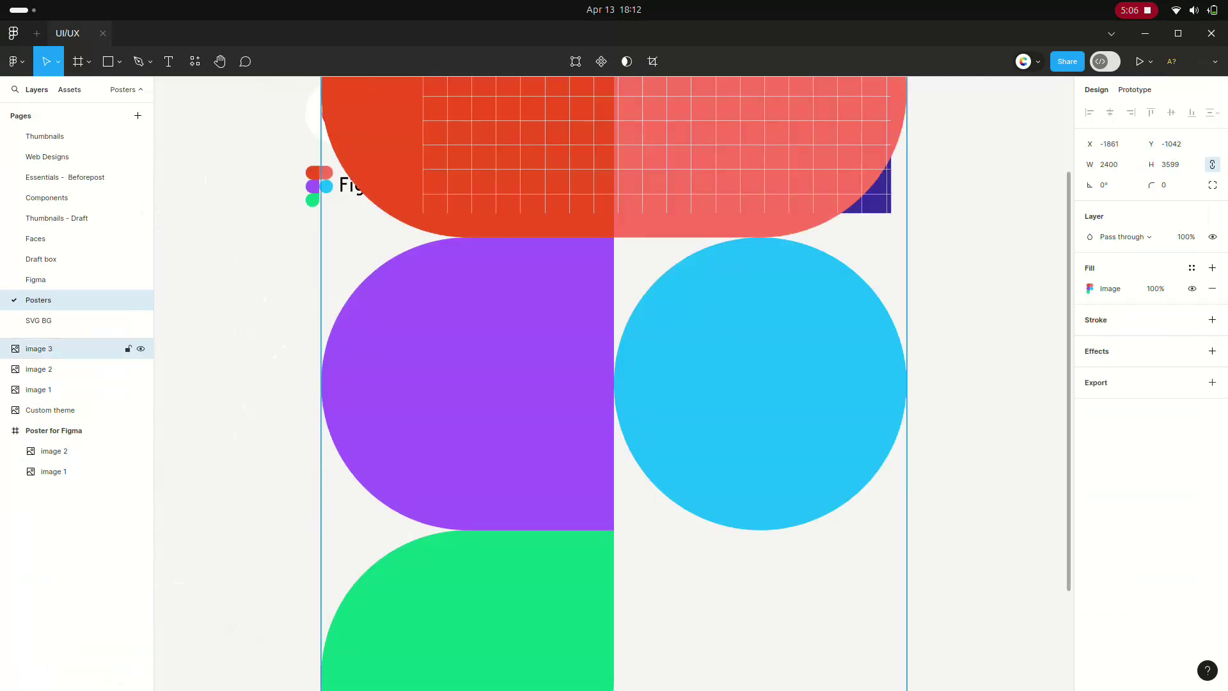
pyautogui.click(1110, 164)
pyautogui.write('6')
pyautogui.press('Return')
pyautogui.scroll(4, 614, 384)
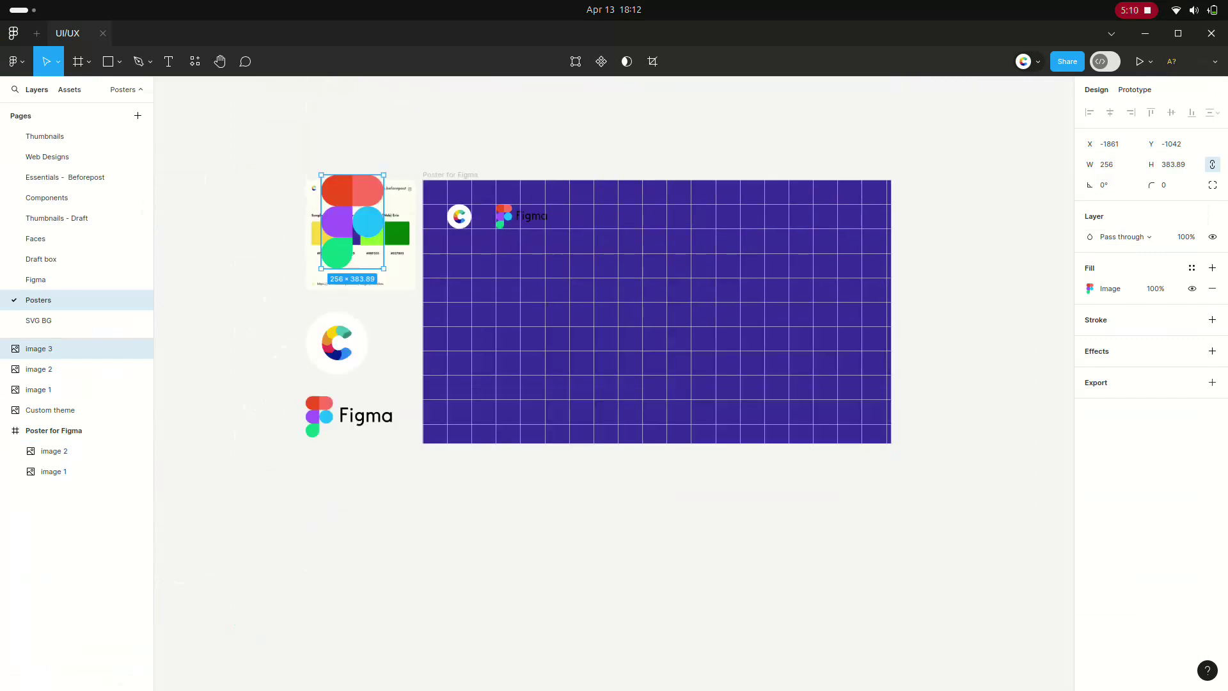
pyautogui.moveTo(353, 225)
pyautogui.mouseDown()
pyautogui.moveTo(342, 522)
pyautogui.moveTo(337, 506)
pyautogui.moveTo(547, 427)
pyautogui.moveTo(559, 334)
pyautogui.mouseUp()
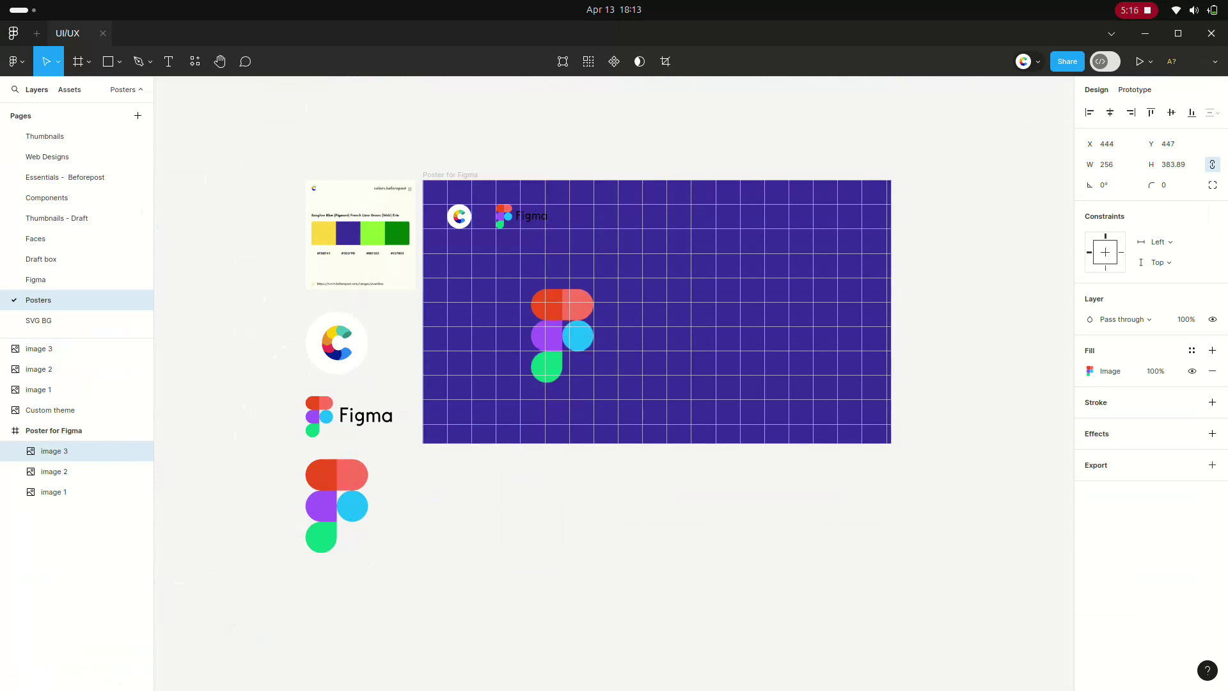
# Set the logo mark width to 100, delete the wordmark, and move the mark to the top row
pyautogui.click(1110, 165)
pyautogui.write('100')
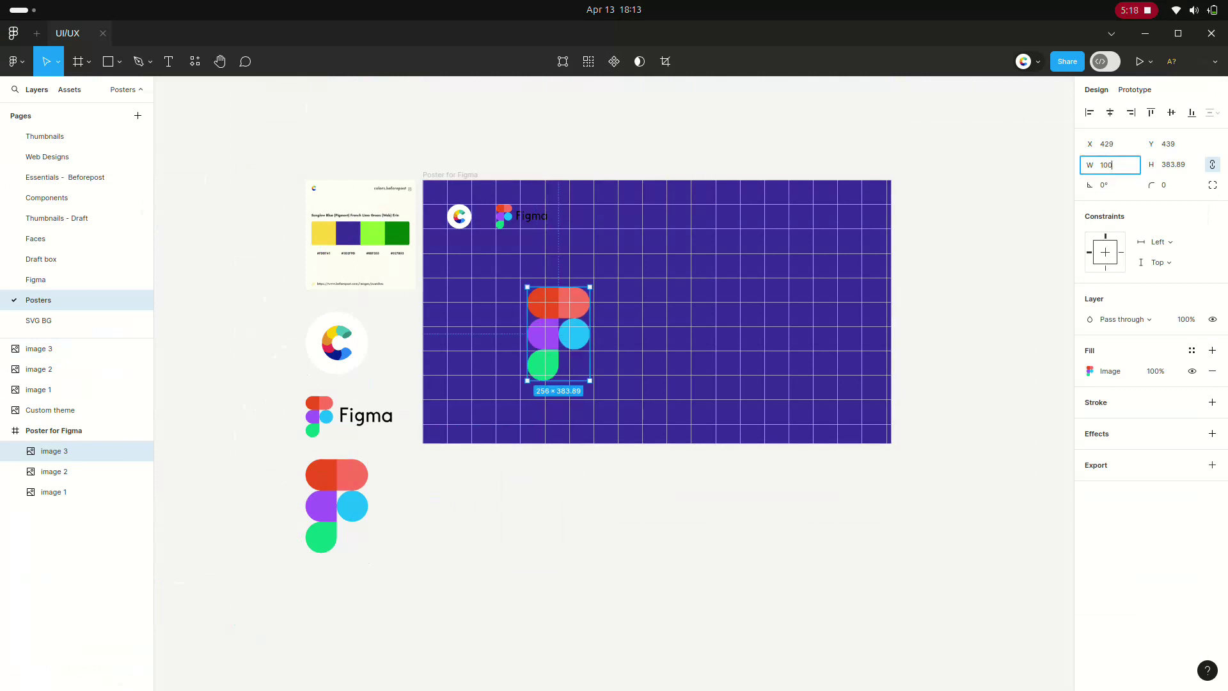
pyautogui.press('Return')
pyautogui.click(539, 215)
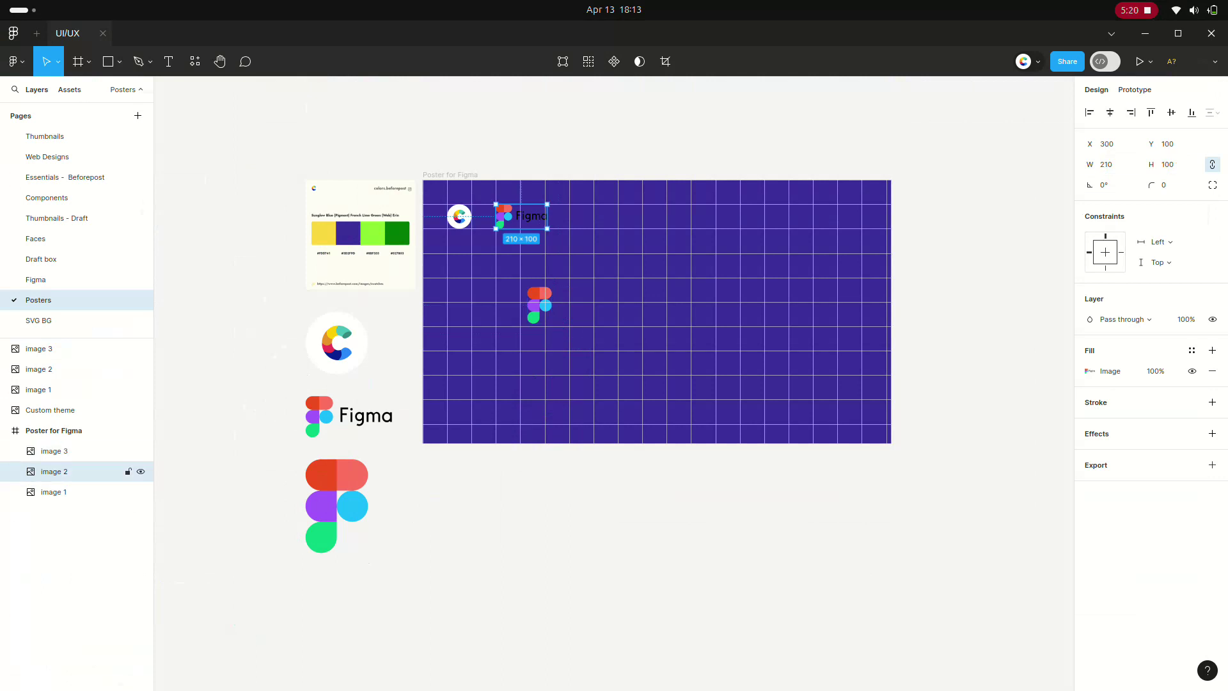
pyautogui.press('Delete')
pyautogui.moveTo(539, 305); pyautogui.dragTo(510, 217)
# Scale the Figma logo mark to about 67×100 at 300, 100, matching the C logo
pyautogui.keyDown('ctrl'); pyautogui.scroll(5, 510, 216); pyautogui.keyUp('ctrl')
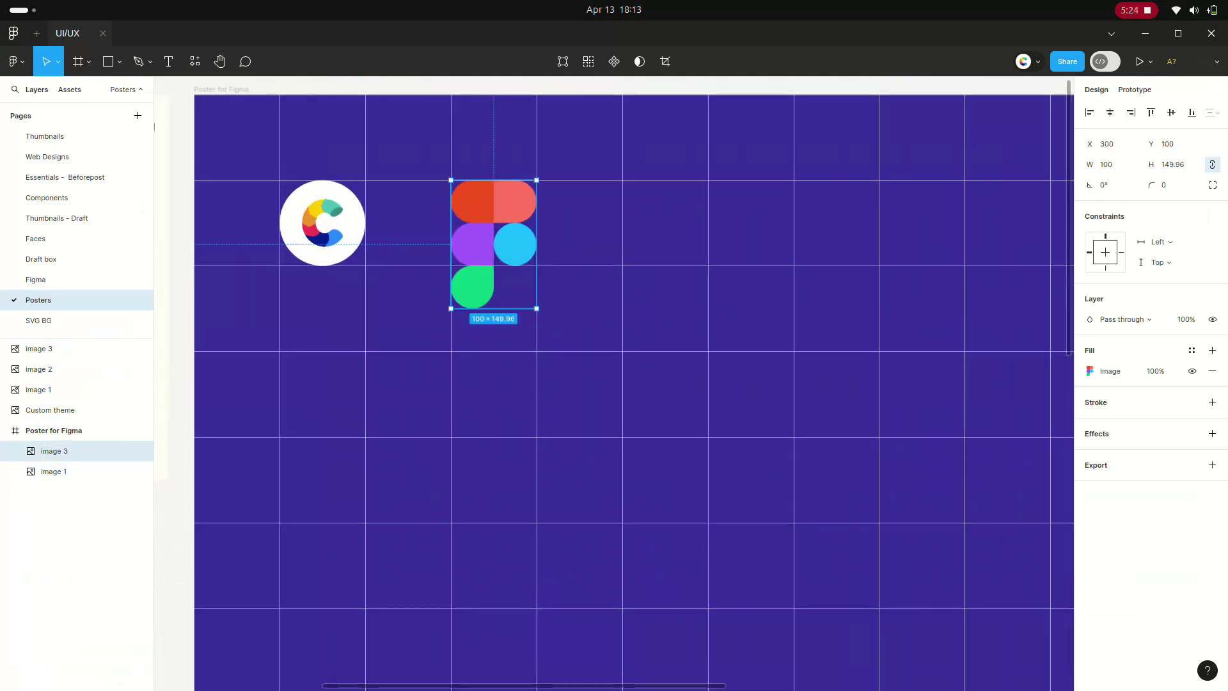
pyautogui.moveTo(536, 308); pyautogui.dragTo(508, 265)
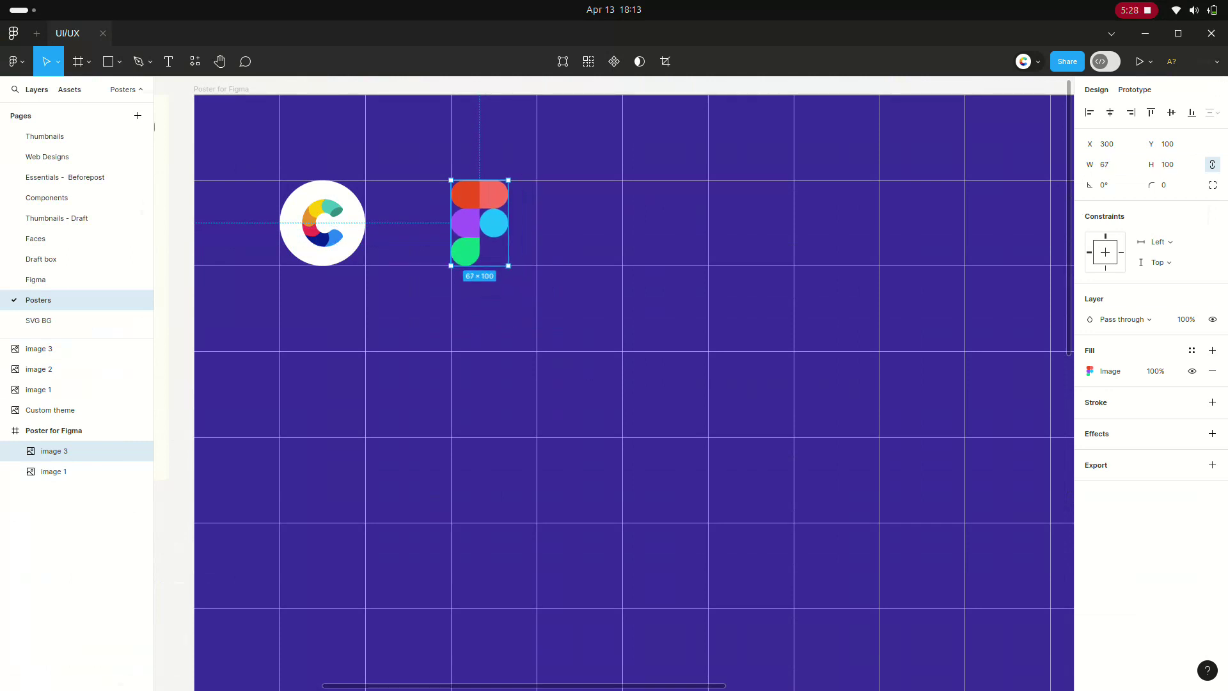
pyautogui.click(54, 472)
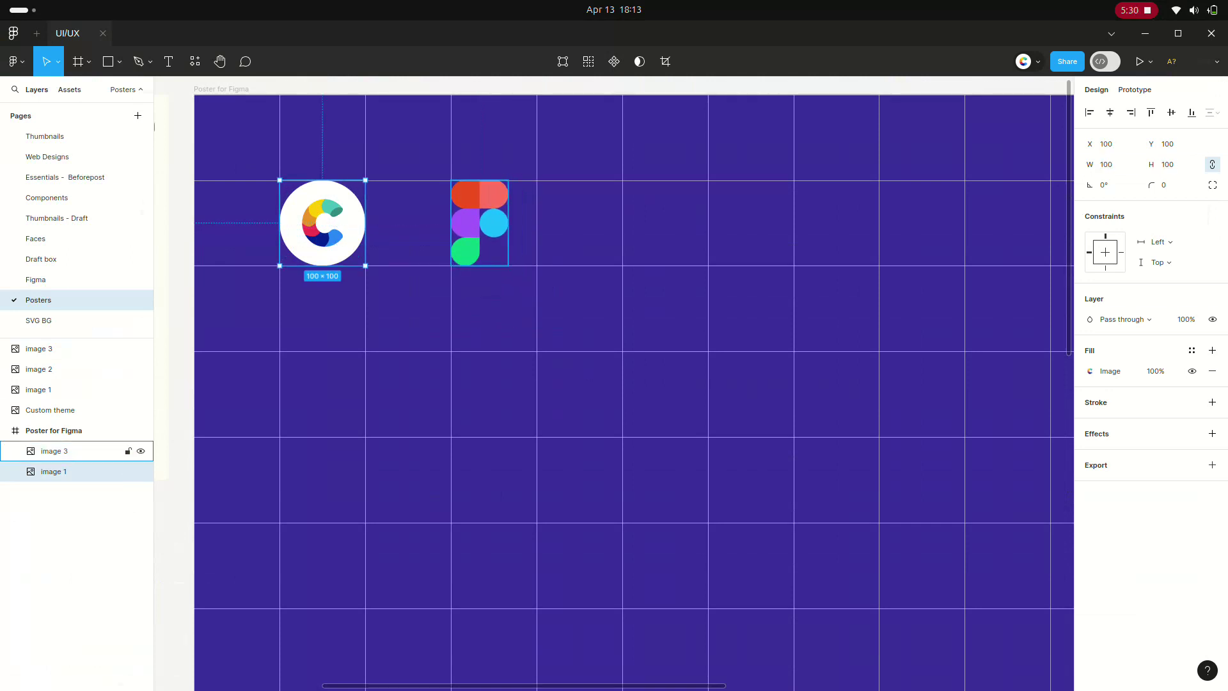
pyautogui.click(55, 451)
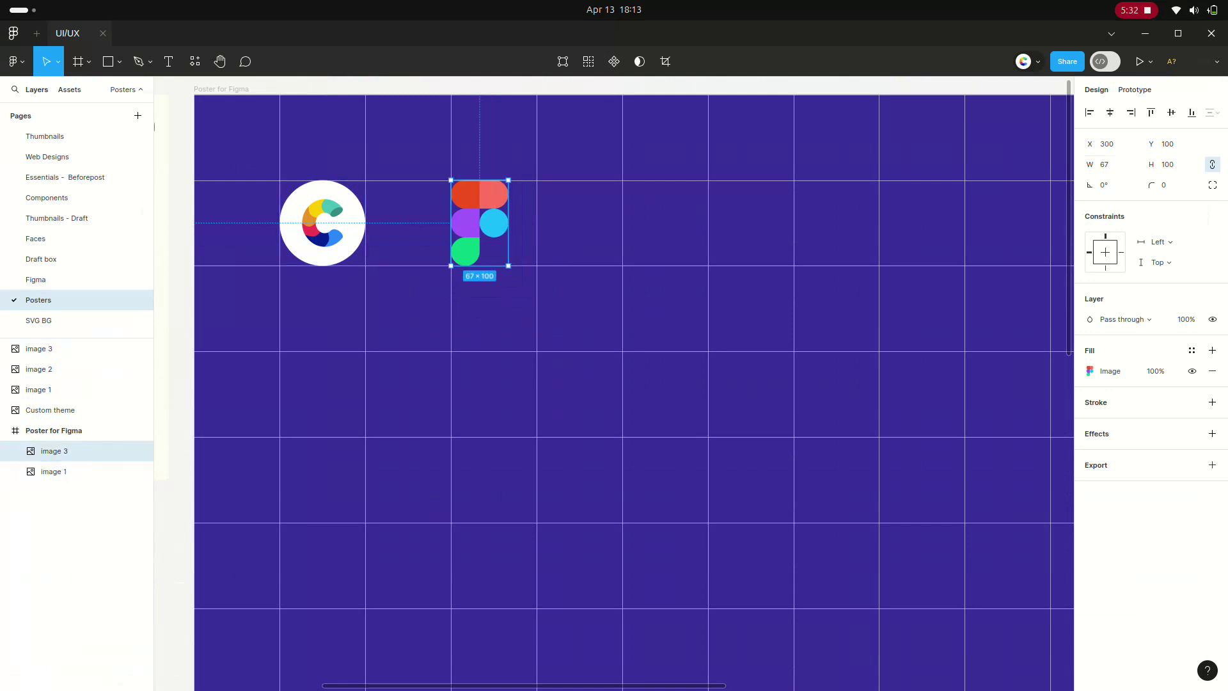
pyautogui.press('Escape')
pyautogui.scroll(-5, 633, 384)
pyautogui.scroll(5, 634, 384)
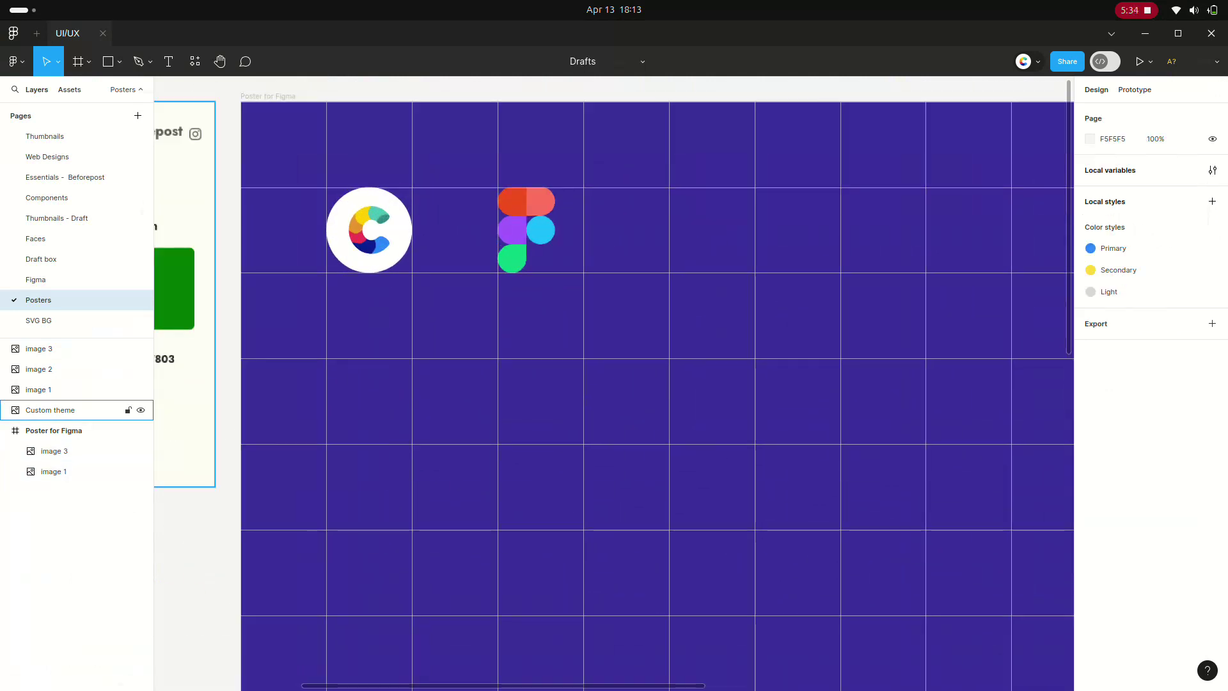
pyautogui.click(195, 61)
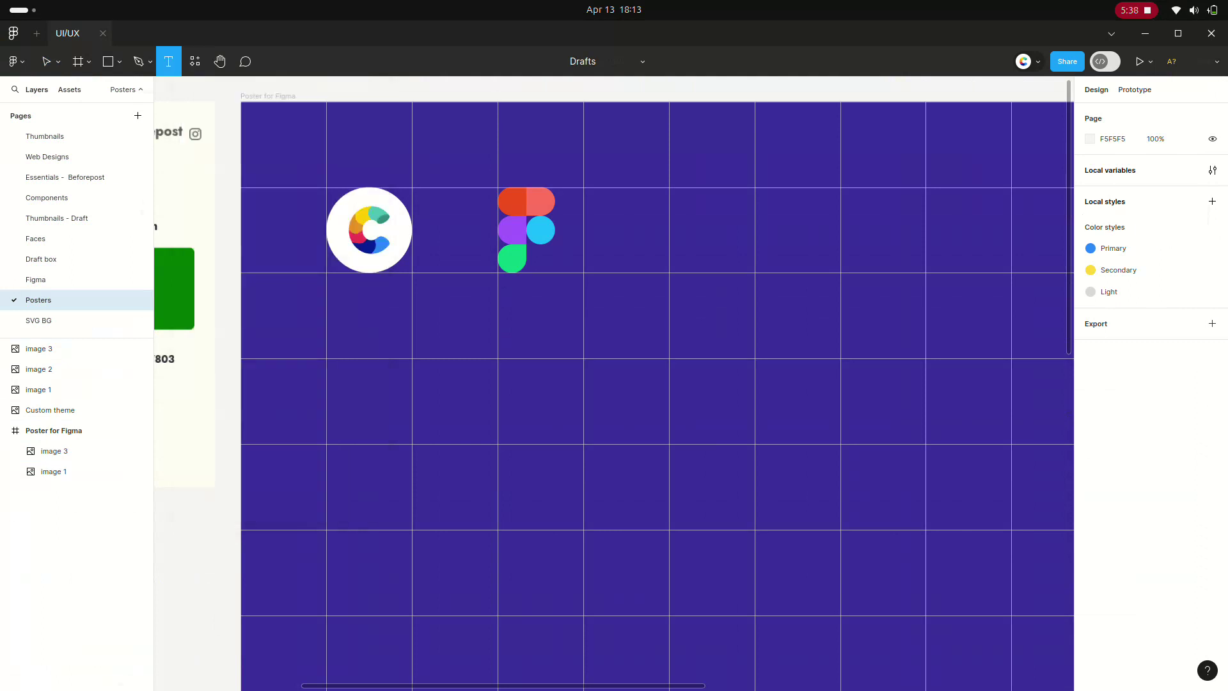
# Insert the X icon from the Feather Icons plugin
pyautogui.click(195, 62)
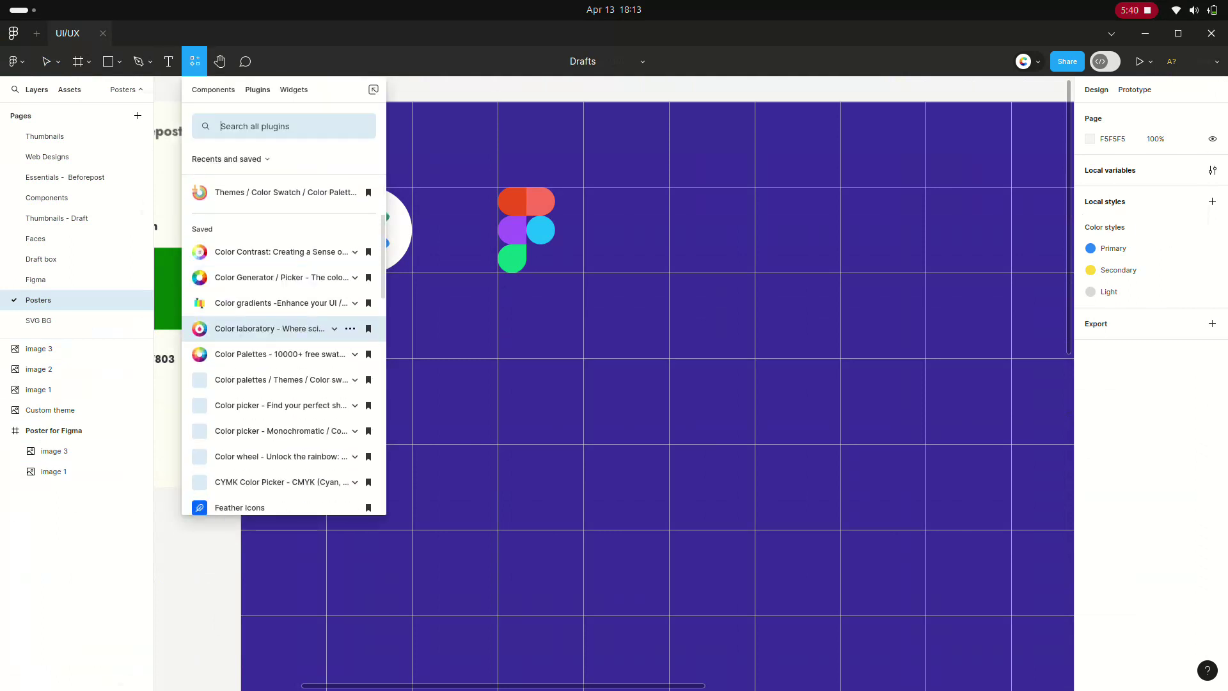
pyautogui.scroll(-5, 284, 346)
pyautogui.click(243, 351)
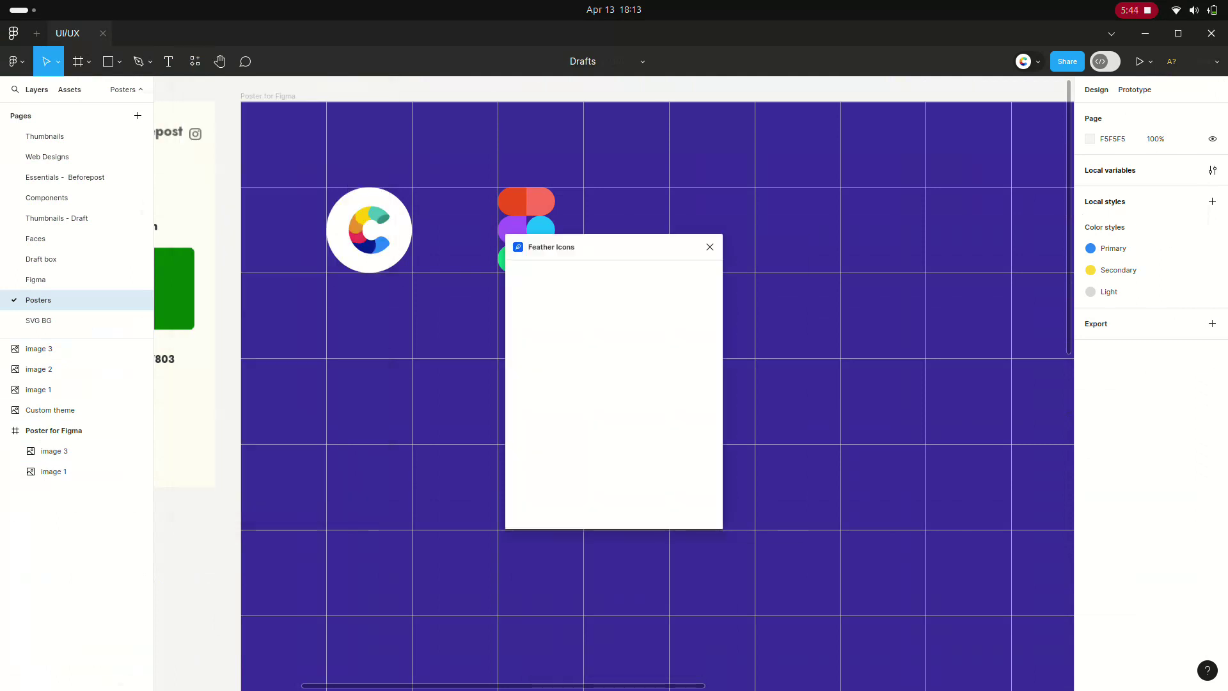
pyautogui.write('cl')
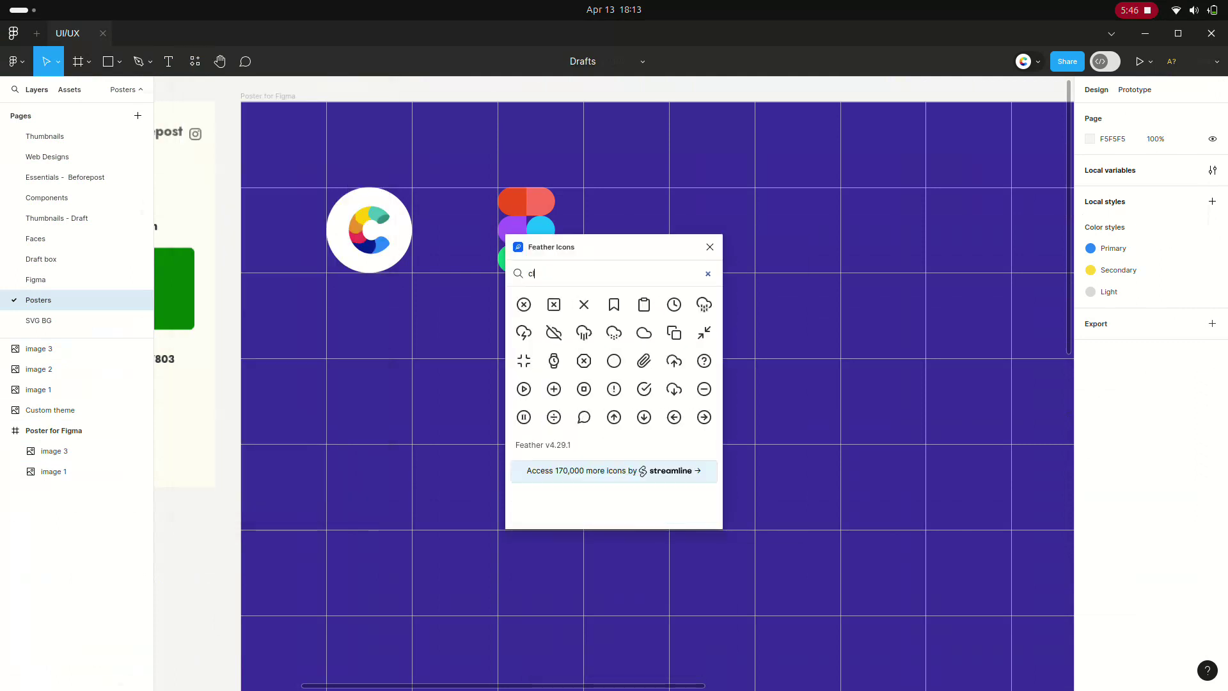
pyautogui.write('o')
pyautogui.press('BackSpace')
pyautogui.press('BackSpace')
pyautogui.click(584, 304)
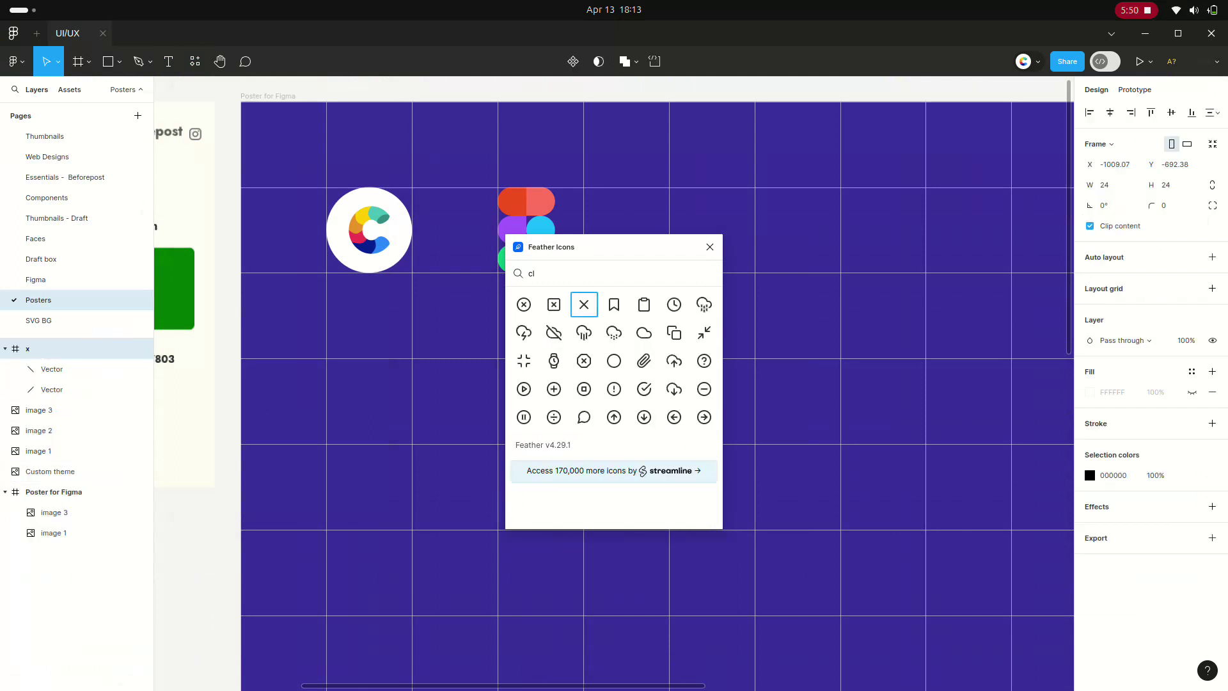
pyautogui.click(5, 349)
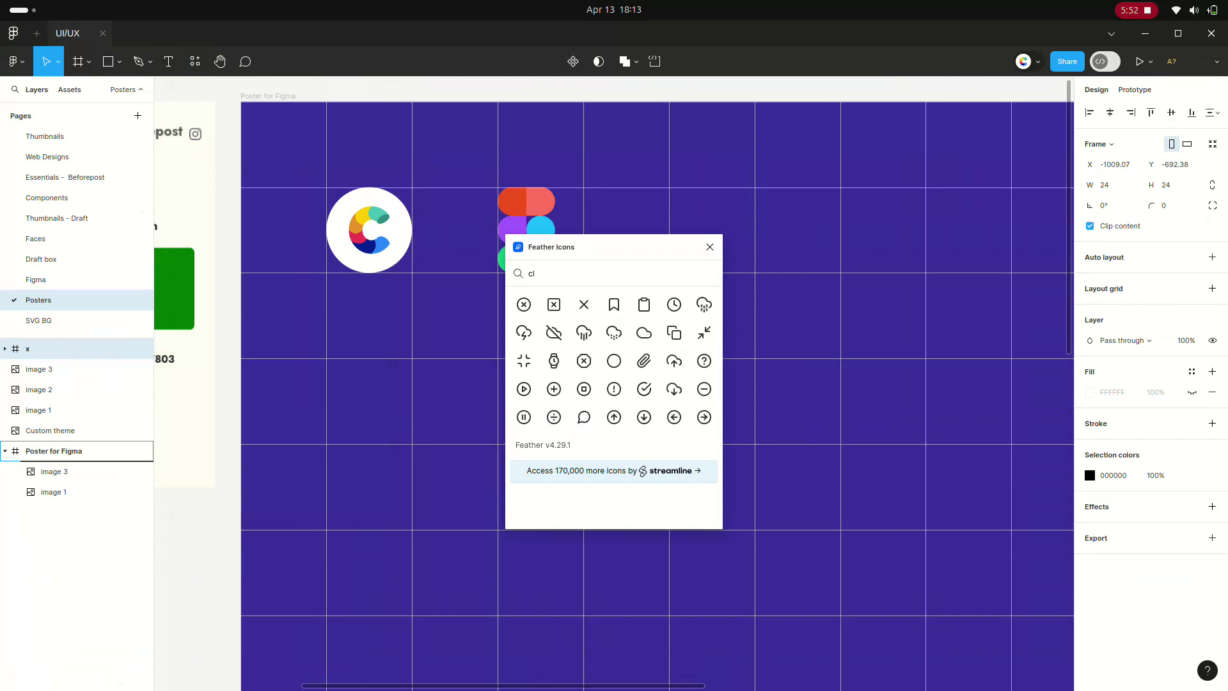
pyautogui.click(710, 247)
# Place the X icon between the two logos and colour it FFFFFF
pyautogui.scroll(-3, 733, 370)
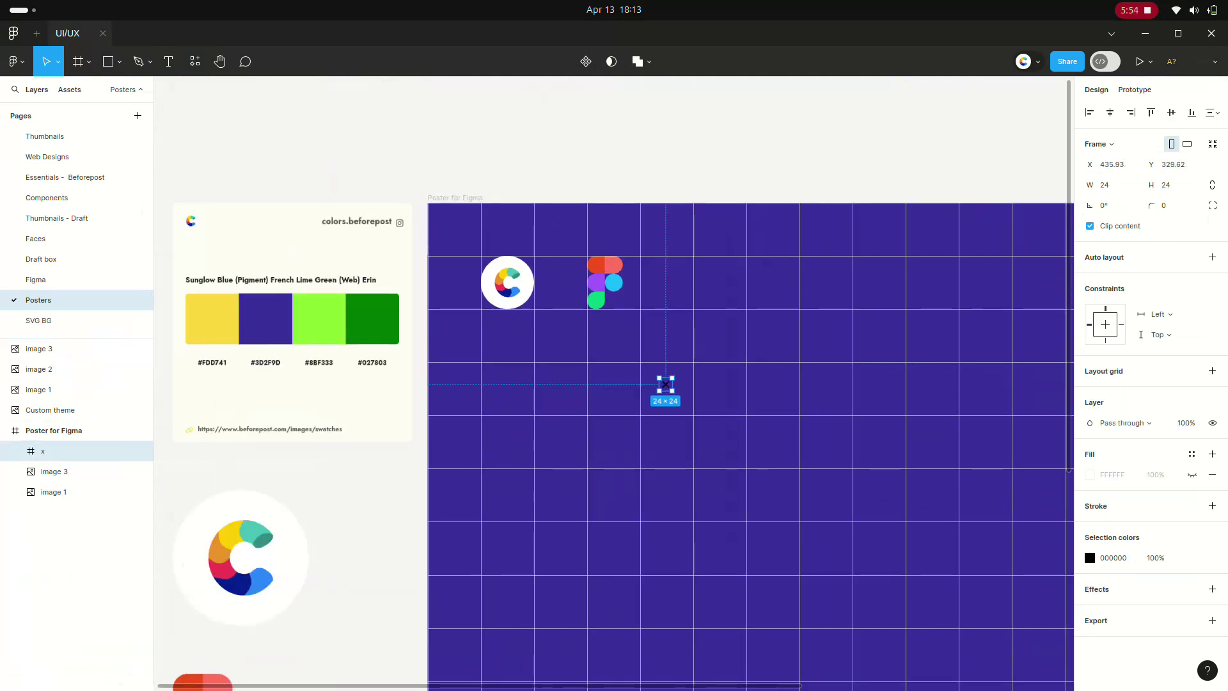
pyautogui.moveTo(665, 384); pyautogui.dragTo(557, 288)
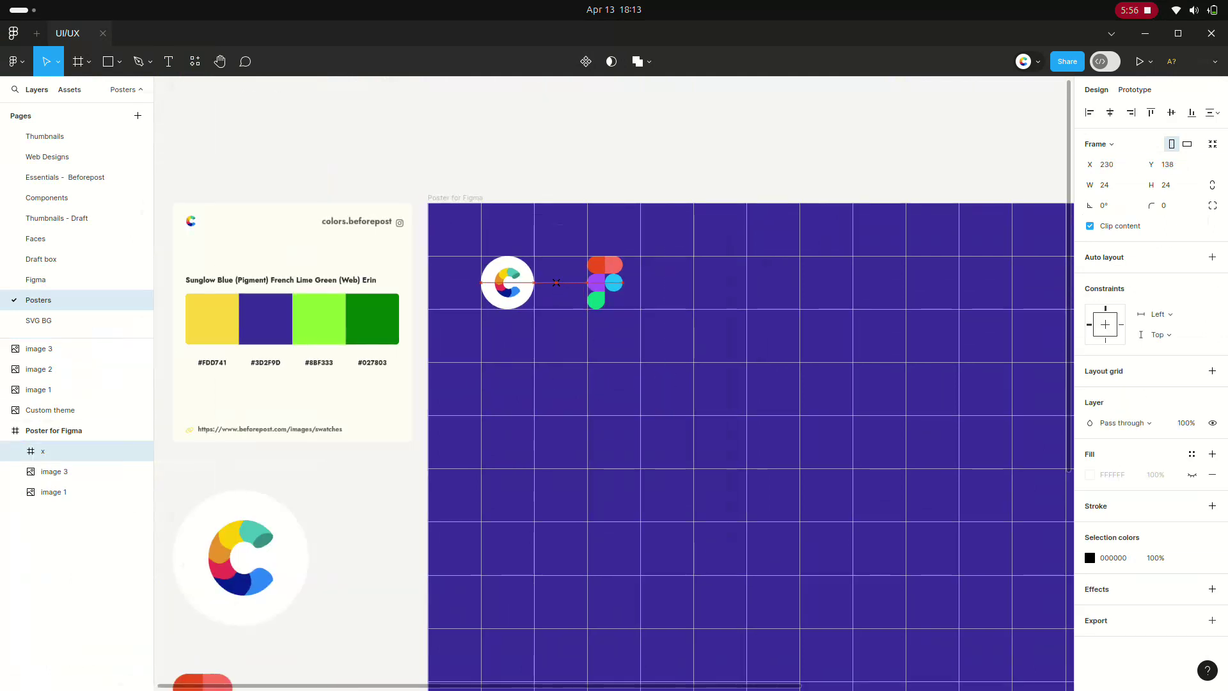
pyautogui.scroll(5, 560, 282)
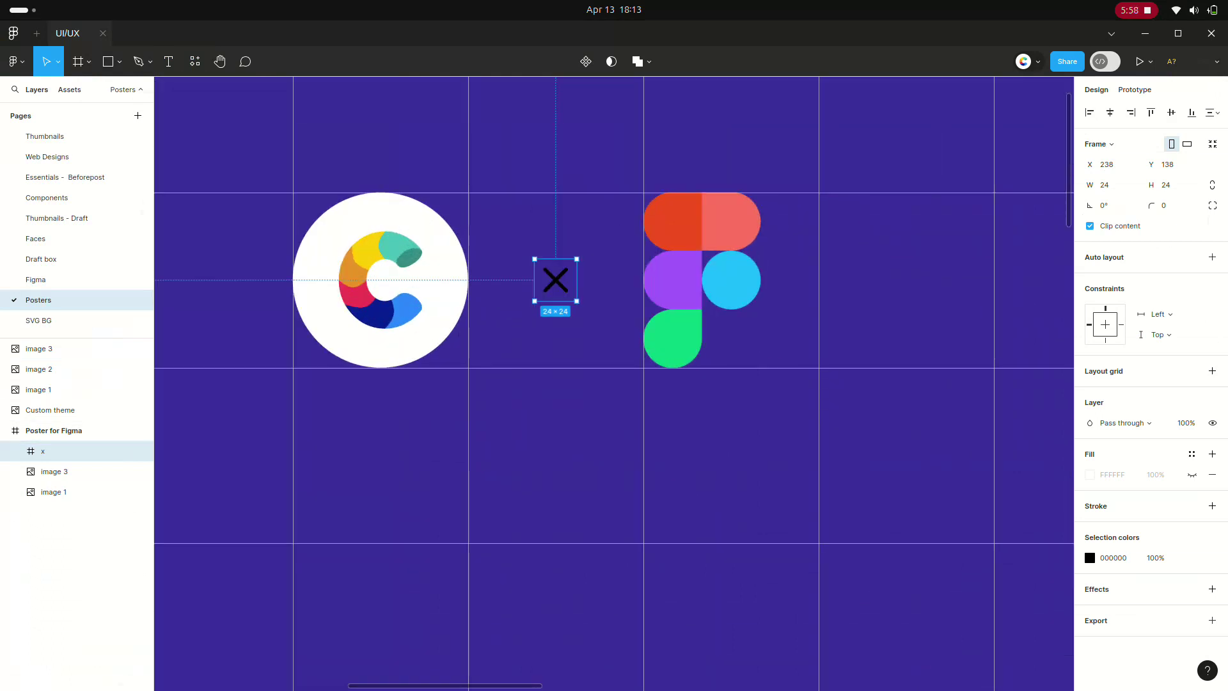
pyautogui.click(1091, 558)
pyautogui.write('FFFFFF')
pyautogui.press('Return')
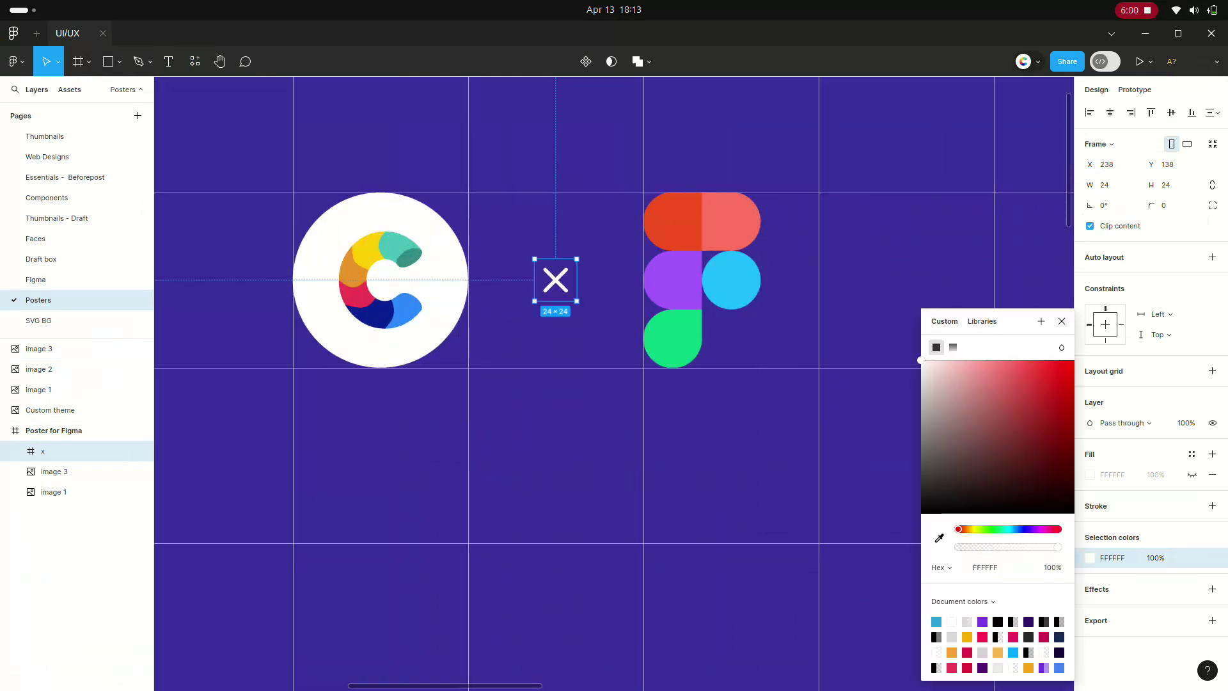
pyautogui.press('Escape')
pyautogui.press('Escape')
pyautogui.scroll(-5, 615, 383)
pyautogui.hscroll(5, 614, 384)
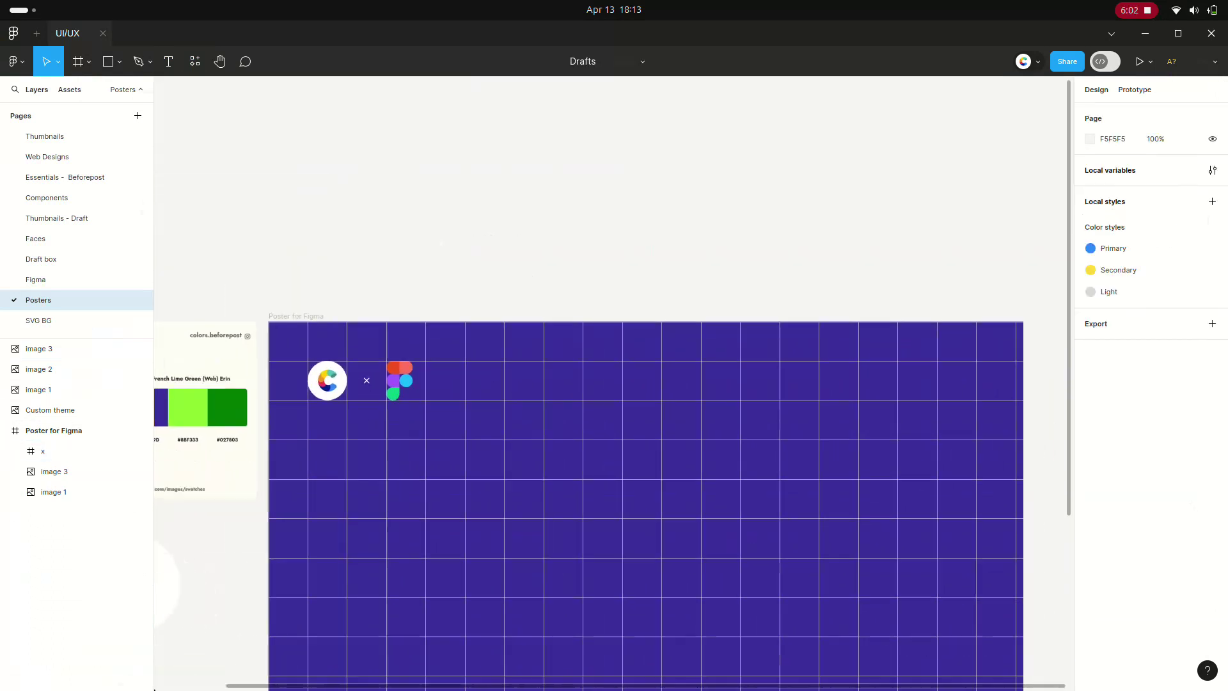
pyautogui.scroll(2, 614, 384)
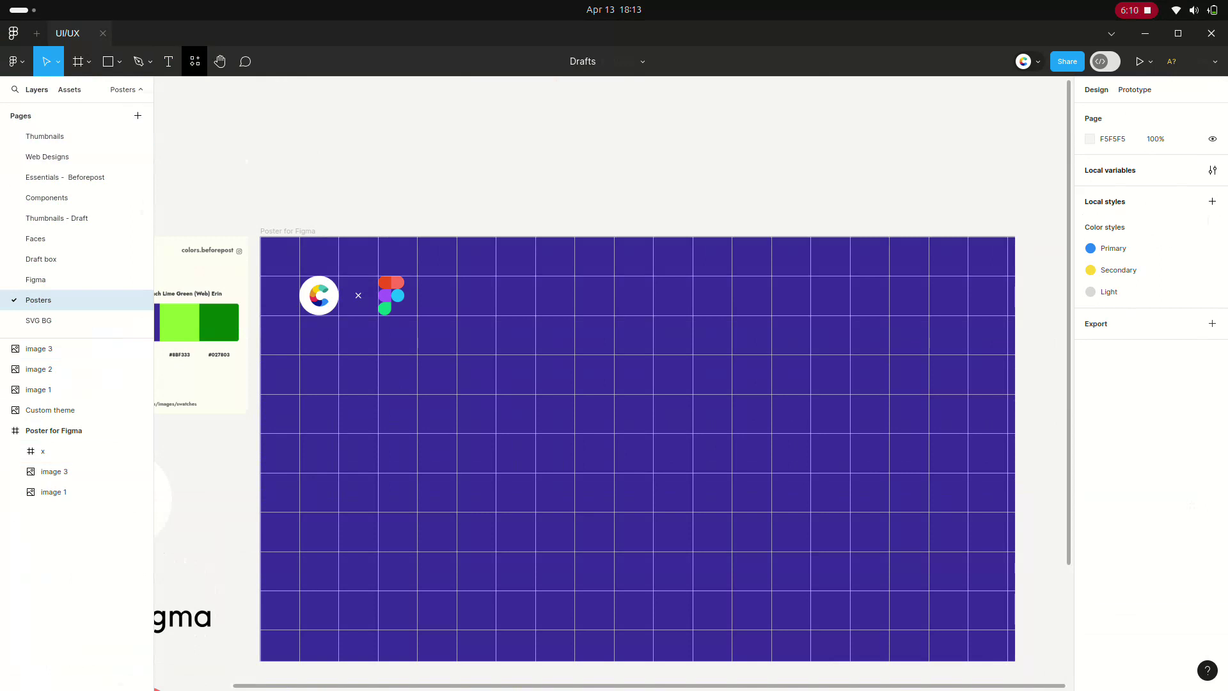
pyautogui.press('t')
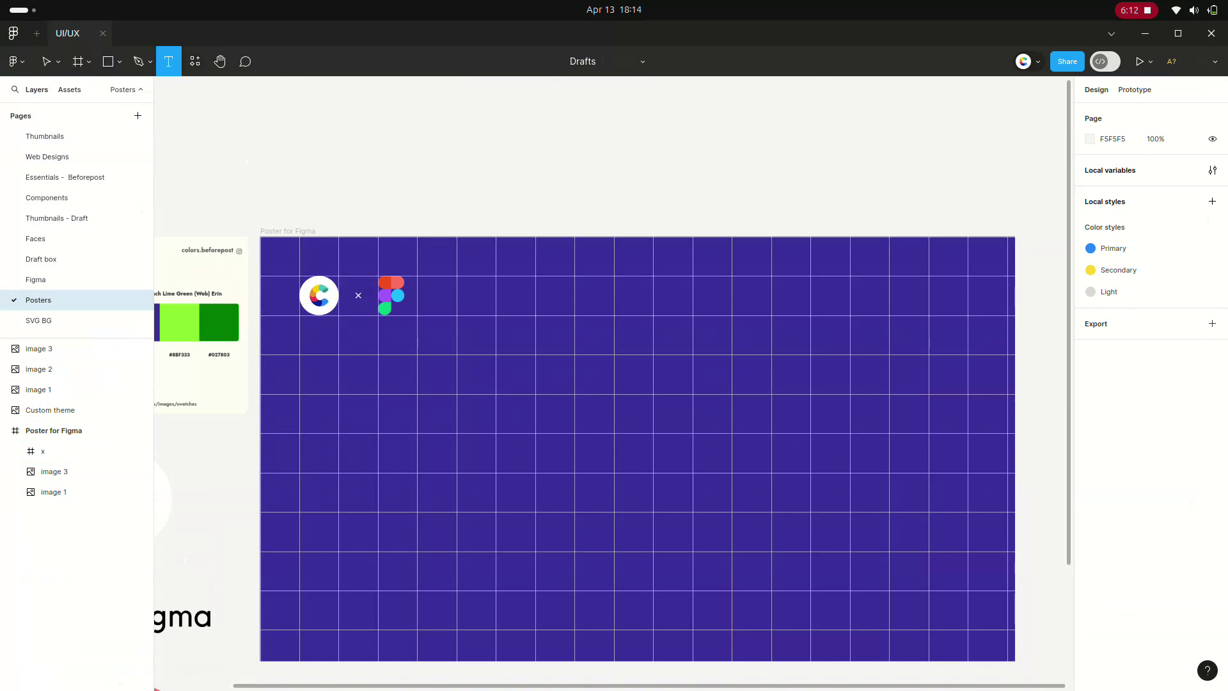
# Draw a 600×200 text box at 100, 300, then select the Color Palettes plugin title in the browser
pyautogui.moveTo(299, 353); pyautogui.dragTo(536, 433)
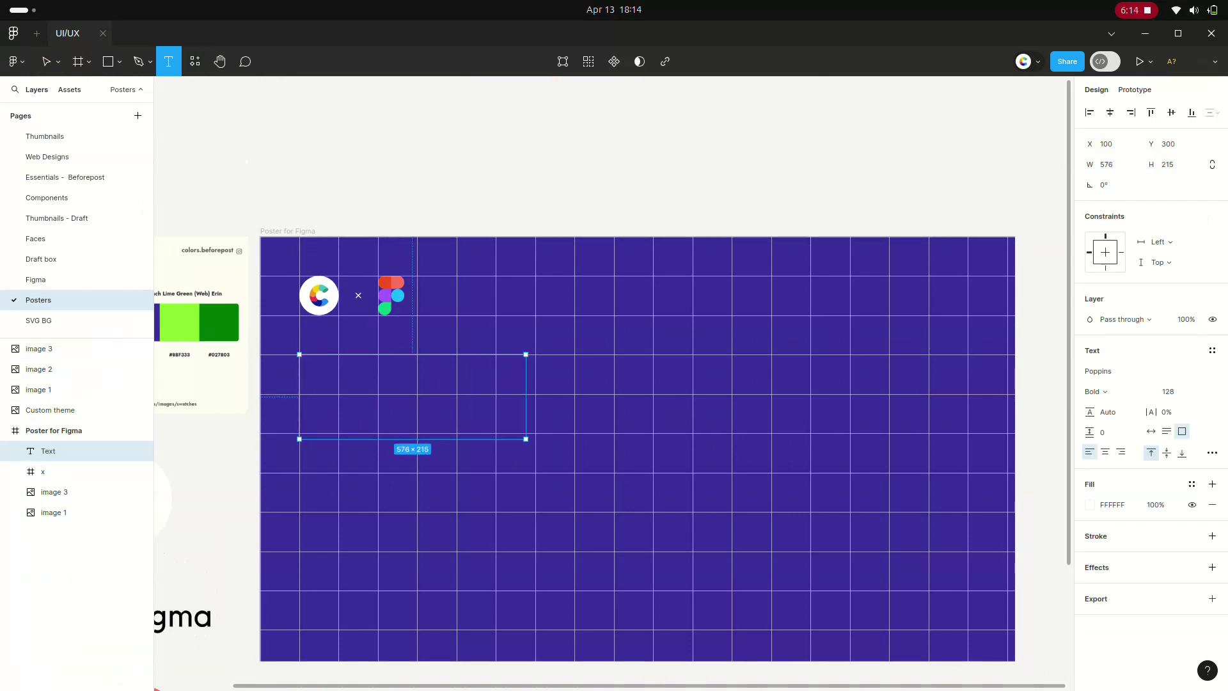
pyautogui.hotkey('alt', 'Tab')
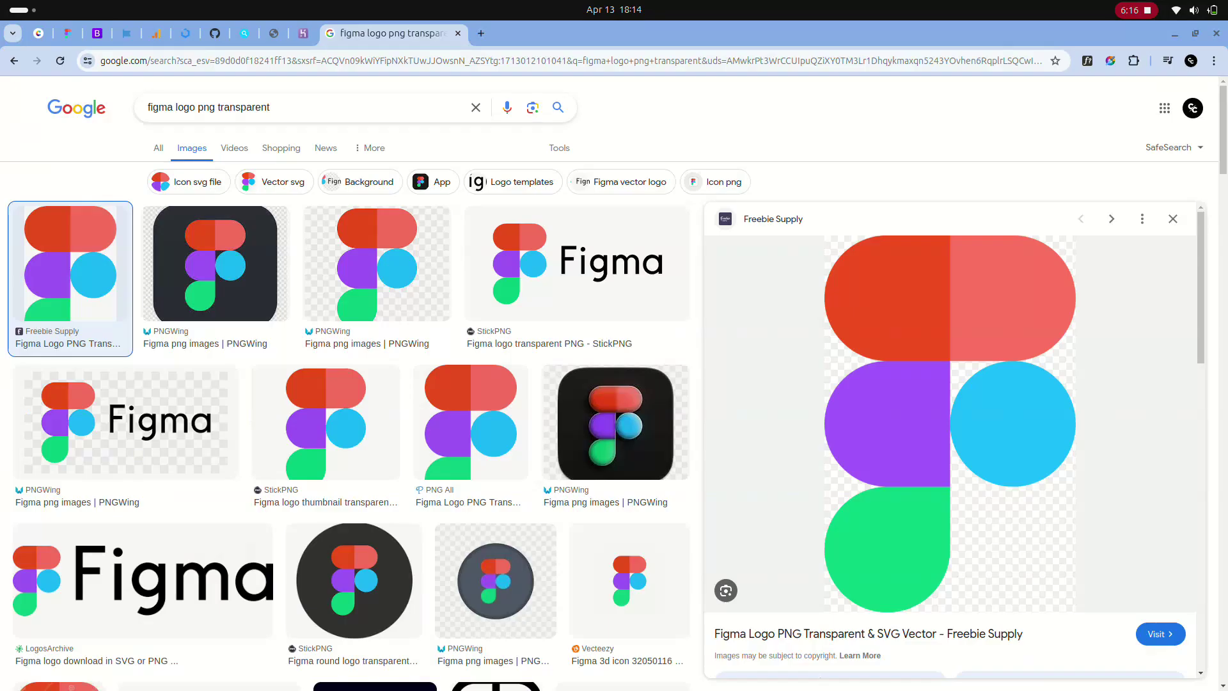
pyautogui.click(68, 33)
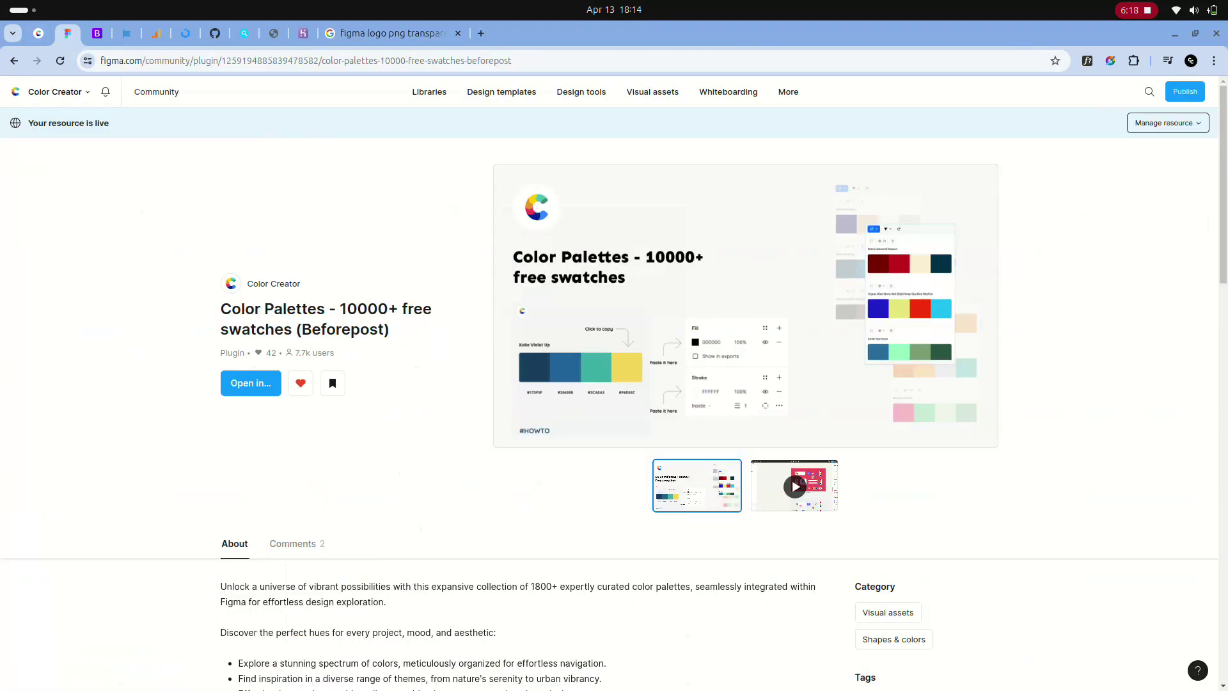
pyautogui.moveTo(390, 329); pyautogui.dragTo(221, 307)
pyautogui.hotkey('alt', 'Tab')
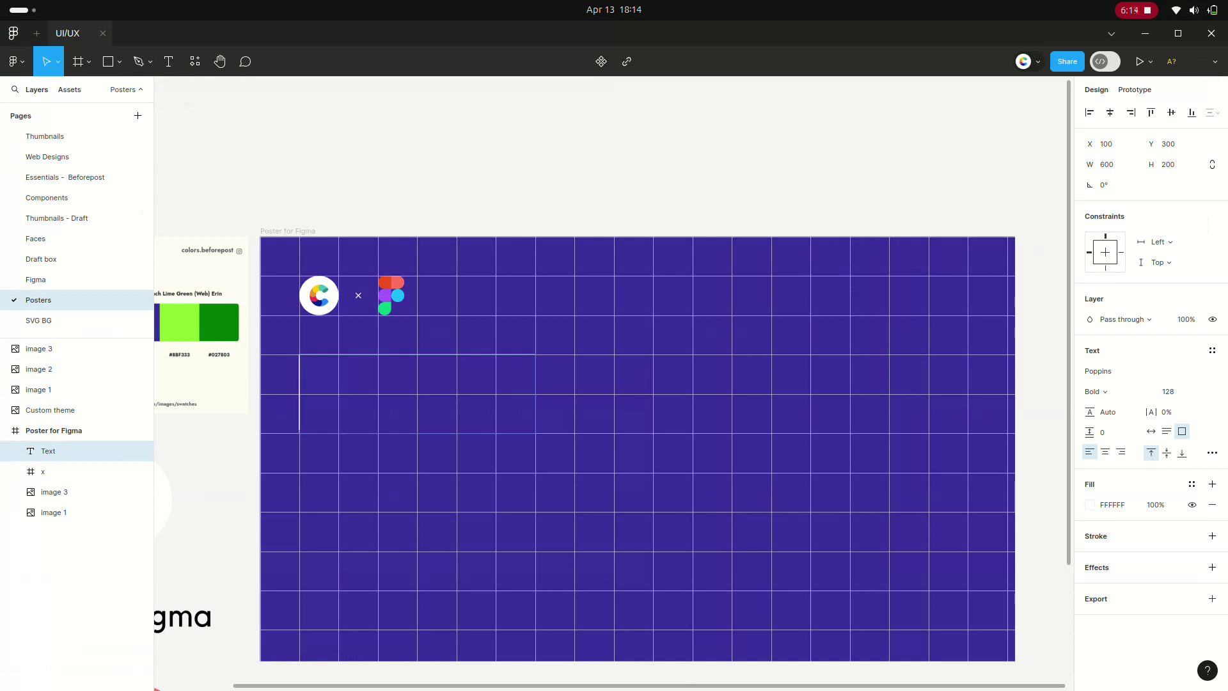
# Paste the plugin name as the title in Poppins Bold, size 64
pyautogui.hotkey('ctrl', 'v')
pyautogui.hotkey('ctrl', 'a')
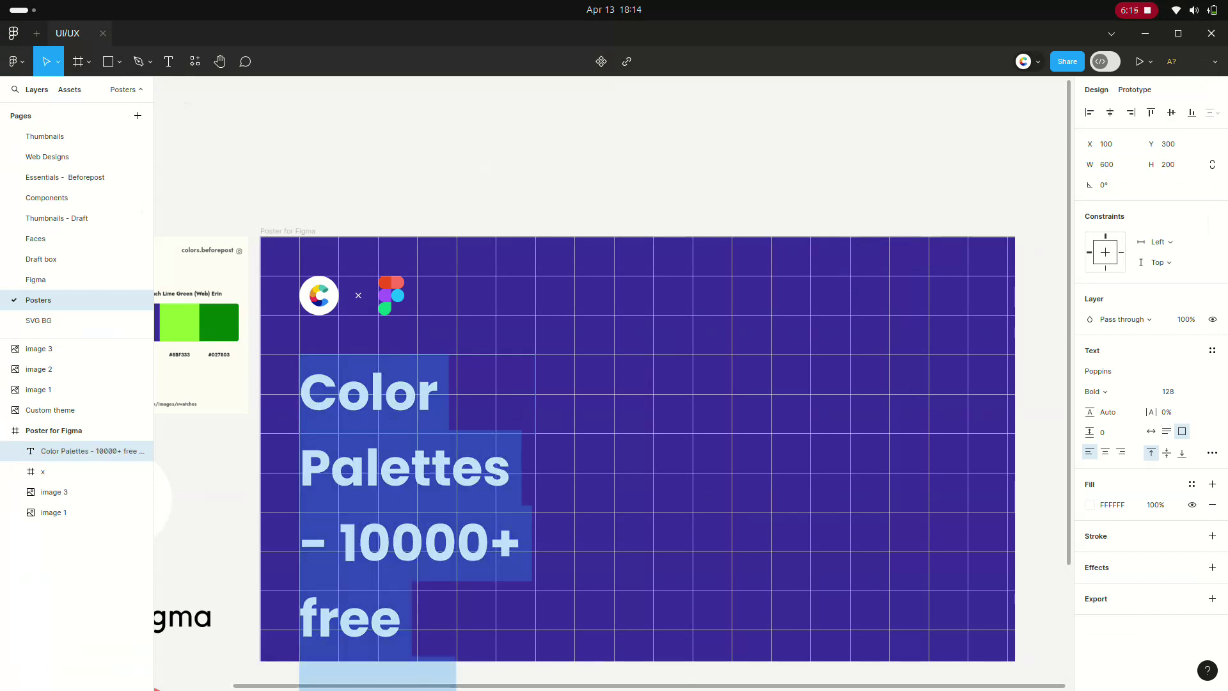
pyautogui.click(1098, 371)
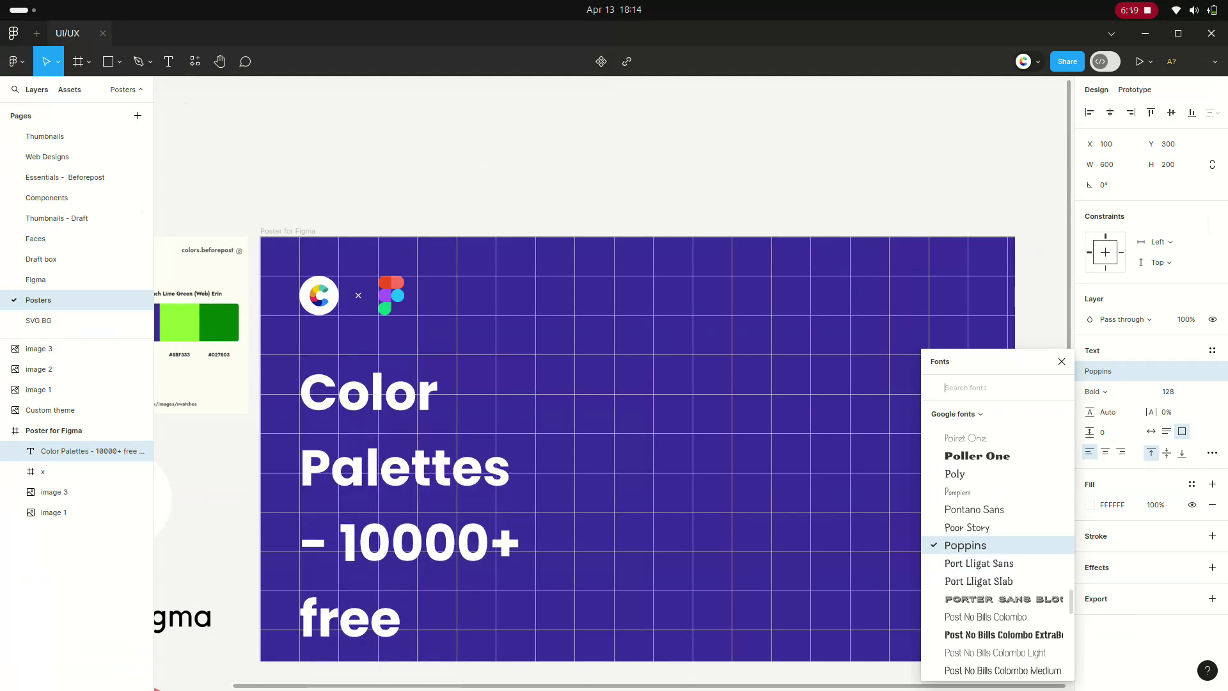
pyautogui.click(966, 545)
pyautogui.click(1116, 392)
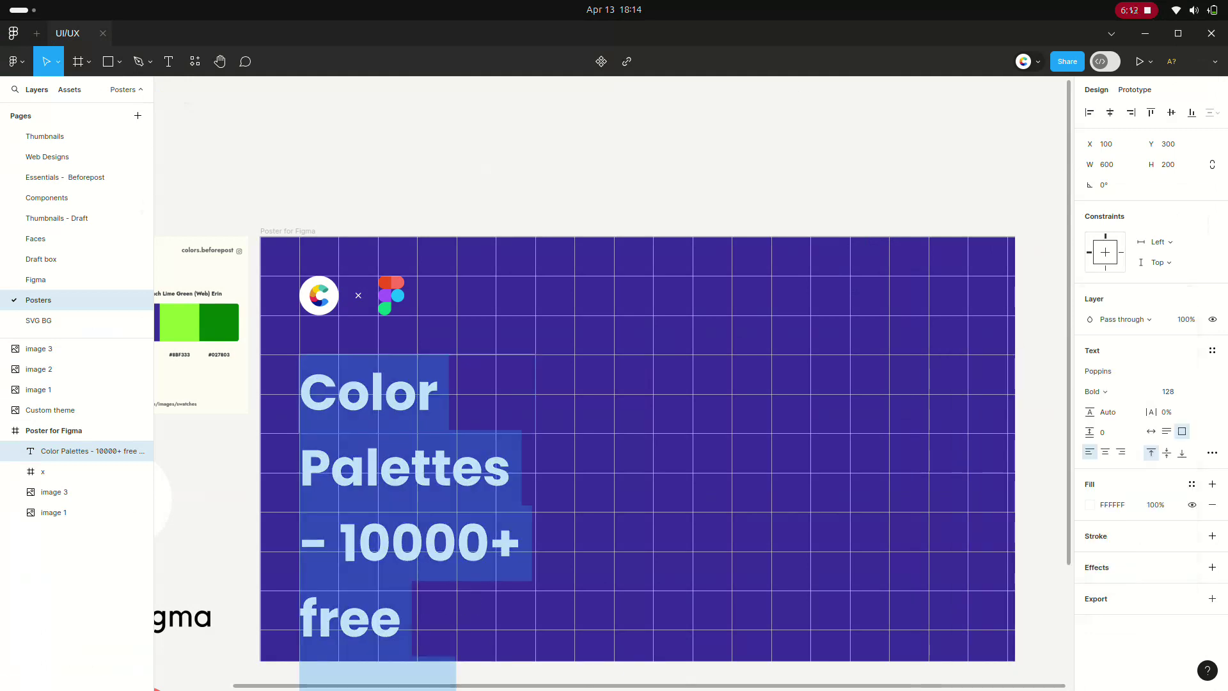
pyautogui.click(1195, 392)
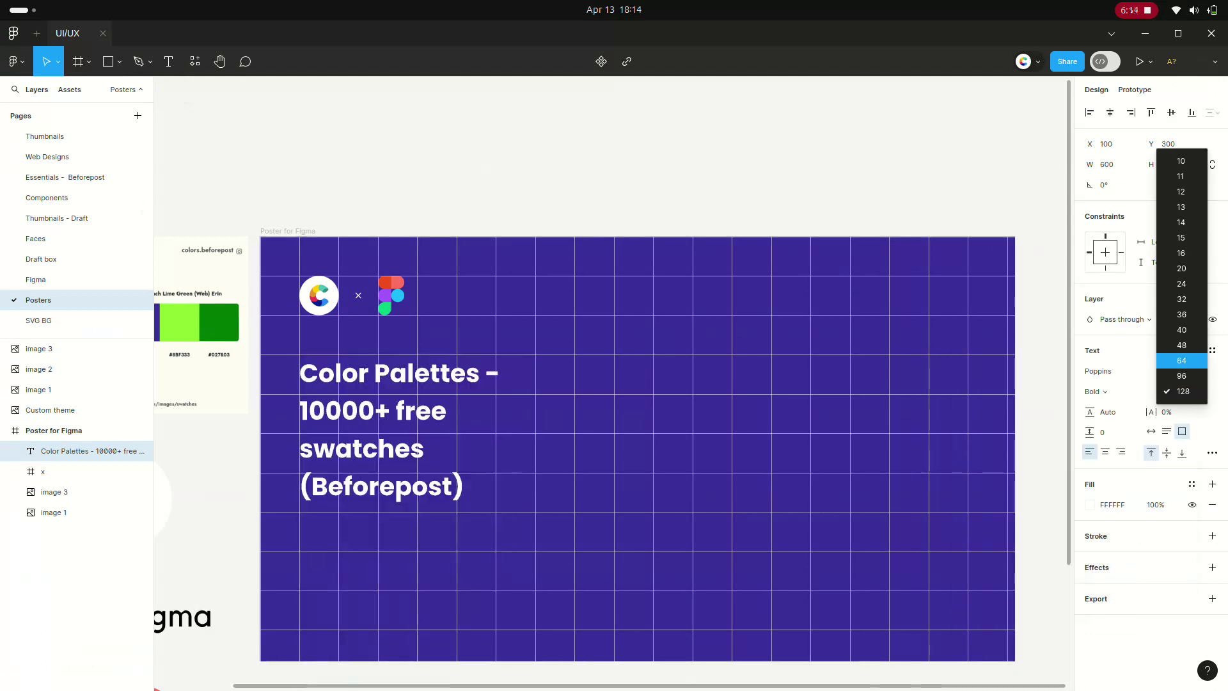
pyautogui.click(1182, 360)
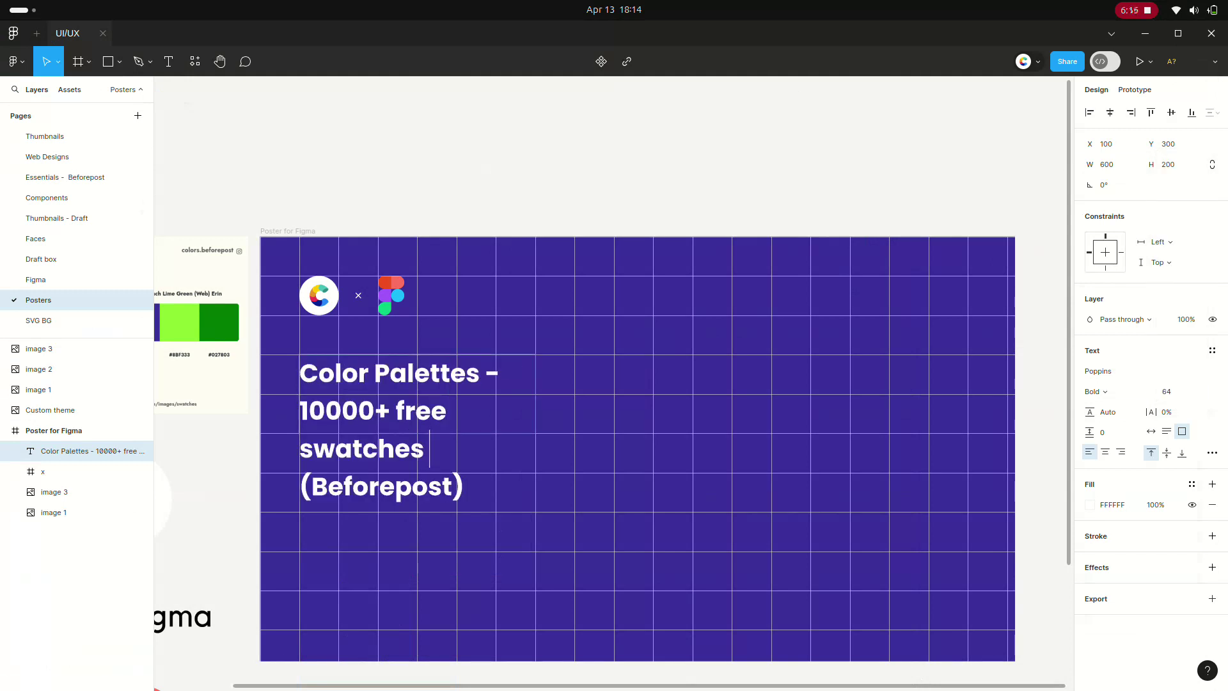
pyautogui.press('Escape')
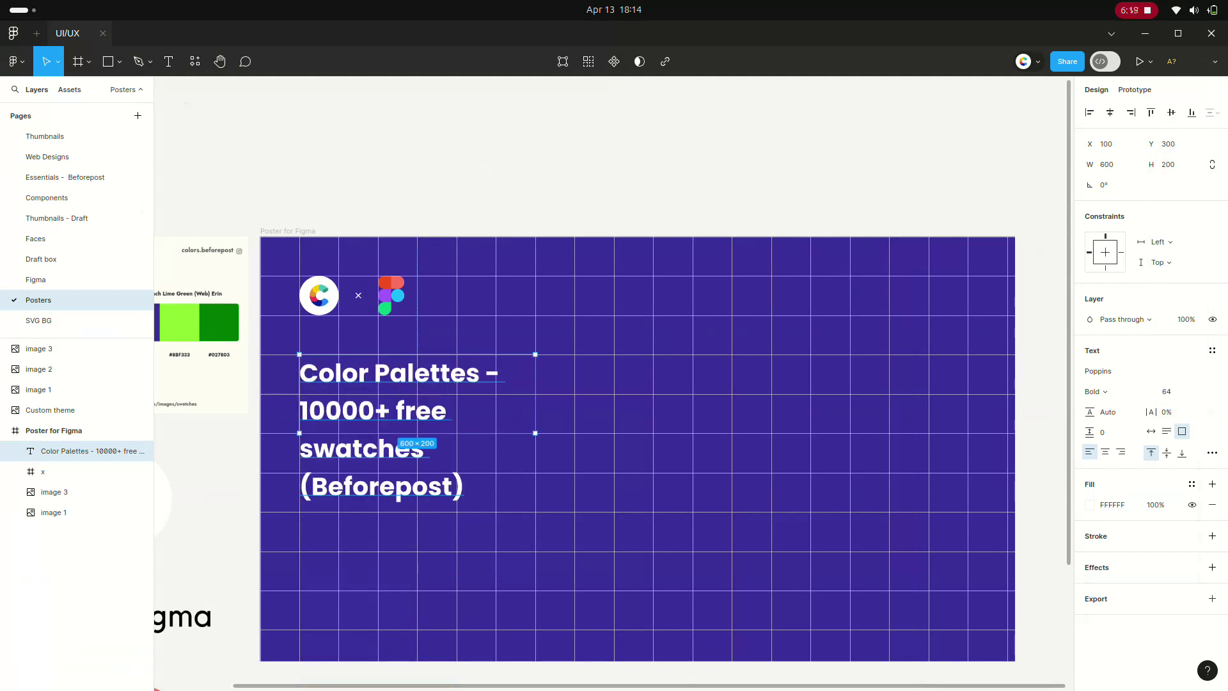
# Set the title box to 800 wide so the text wraps over two lines
pyautogui.moveTo(535, 393); pyautogui.dragTo(575, 393)
pyautogui.moveTo(603, 393); pyautogui.dragTo(614, 393)
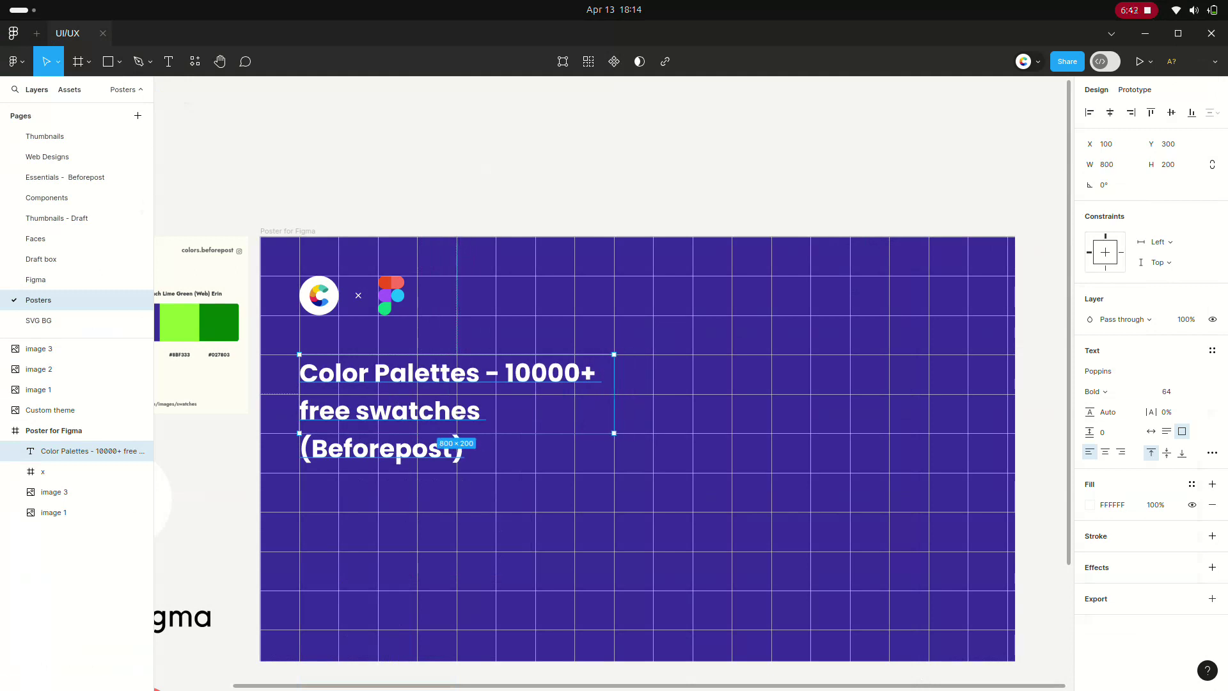
pyautogui.doubleClick(614, 393)
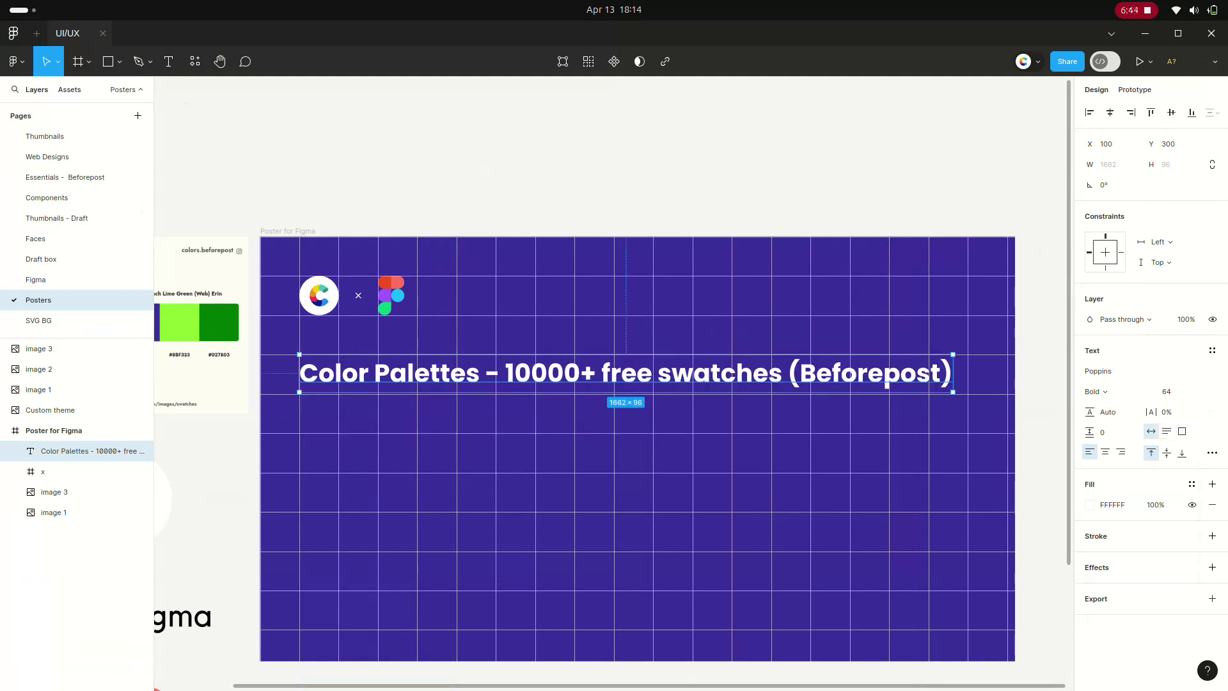
pyautogui.moveTo(953, 373); pyautogui.dragTo(615, 373)
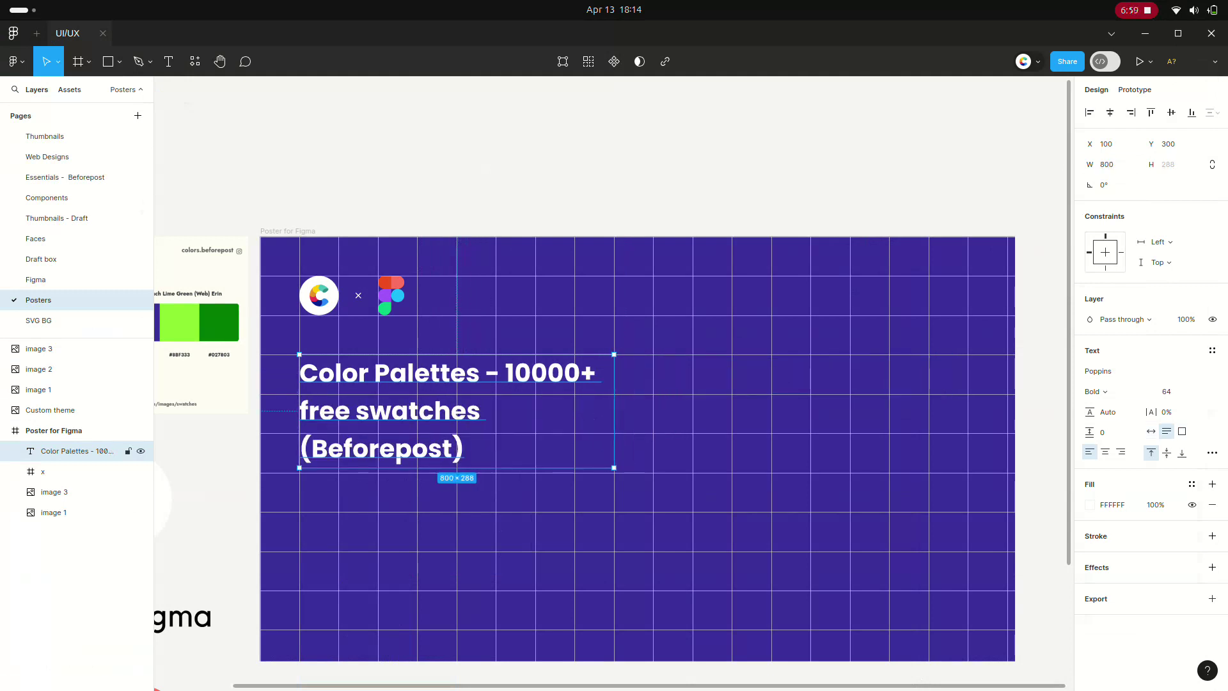
# Delete the '(Beforepost)' line and trailing space, leaving 'Color Palettes - 10000+ free swatches'
pyautogui.click(77, 563)
pyautogui.click(77, 451)
pyautogui.press('Return')
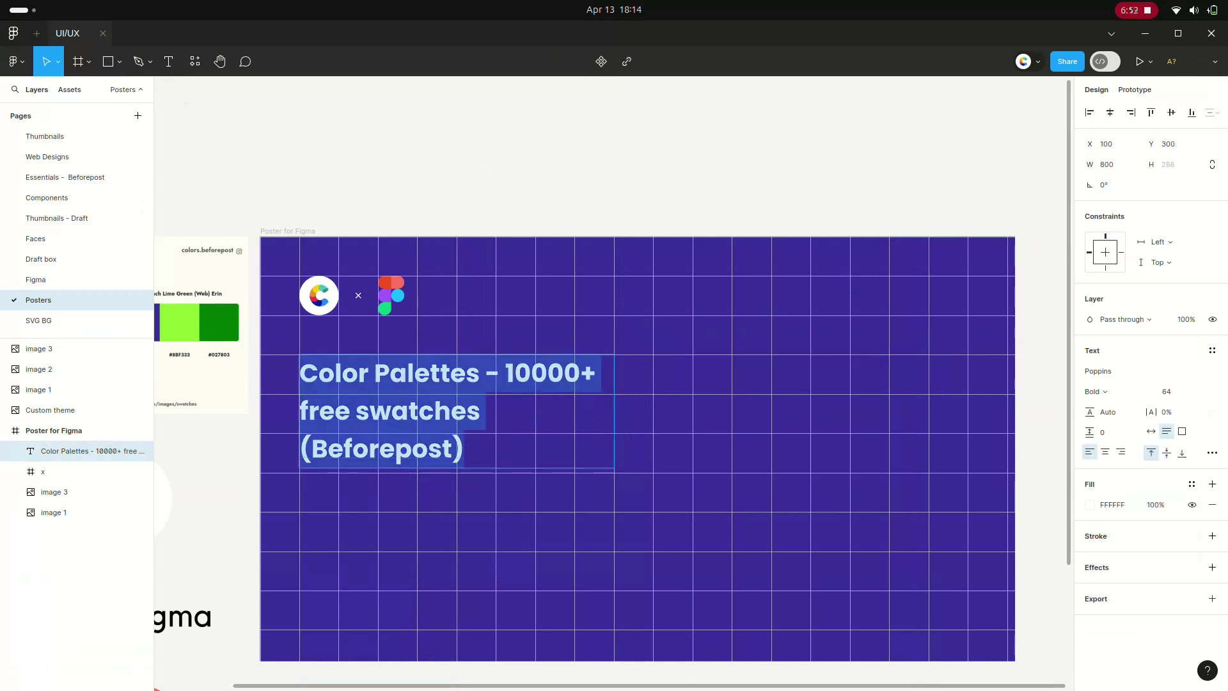
pyautogui.moveTo(465, 448); pyautogui.dragTo(299, 410)
pyautogui.press('Right')
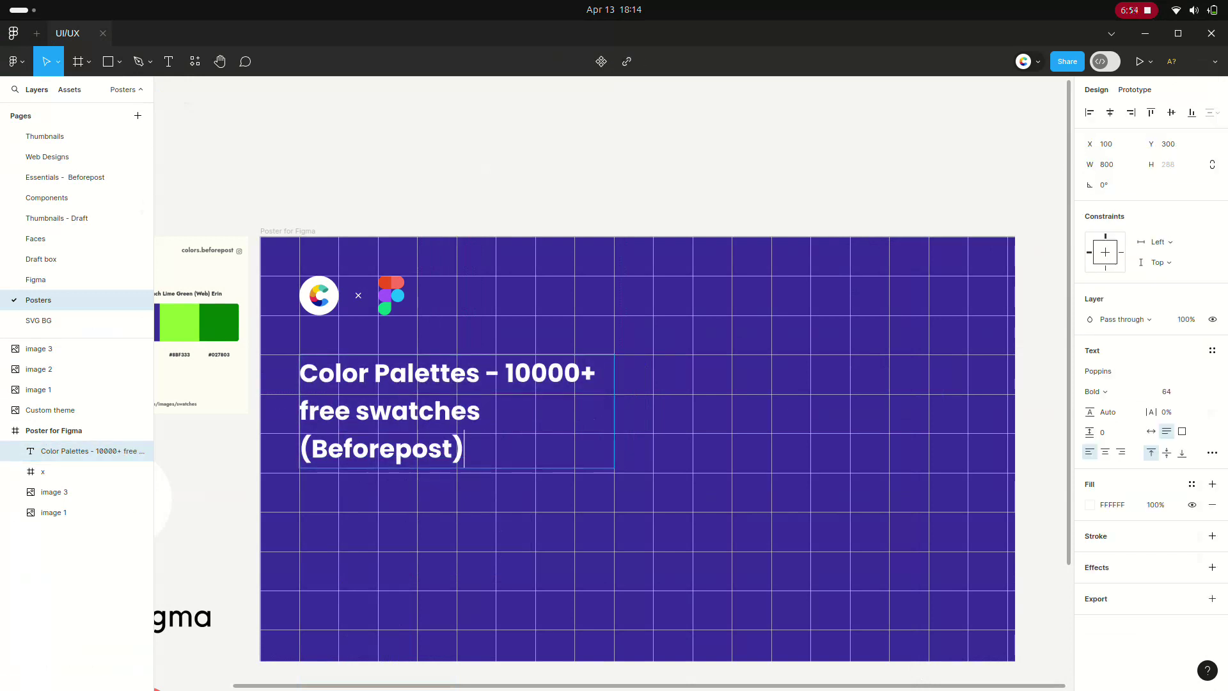
pyautogui.hotkey('shift', 'Home')
pyautogui.press('BackSpace')
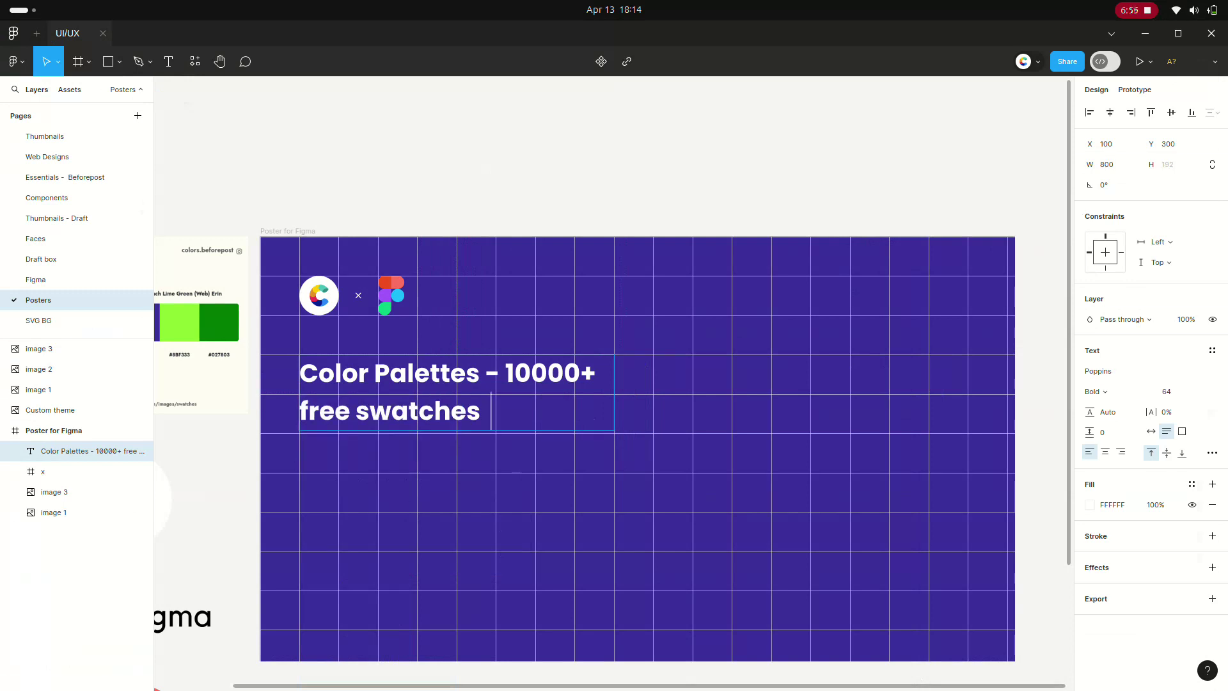
pyautogui.press('BackSpace')
pyautogui.press('Escape')
pyautogui.press('Escape')
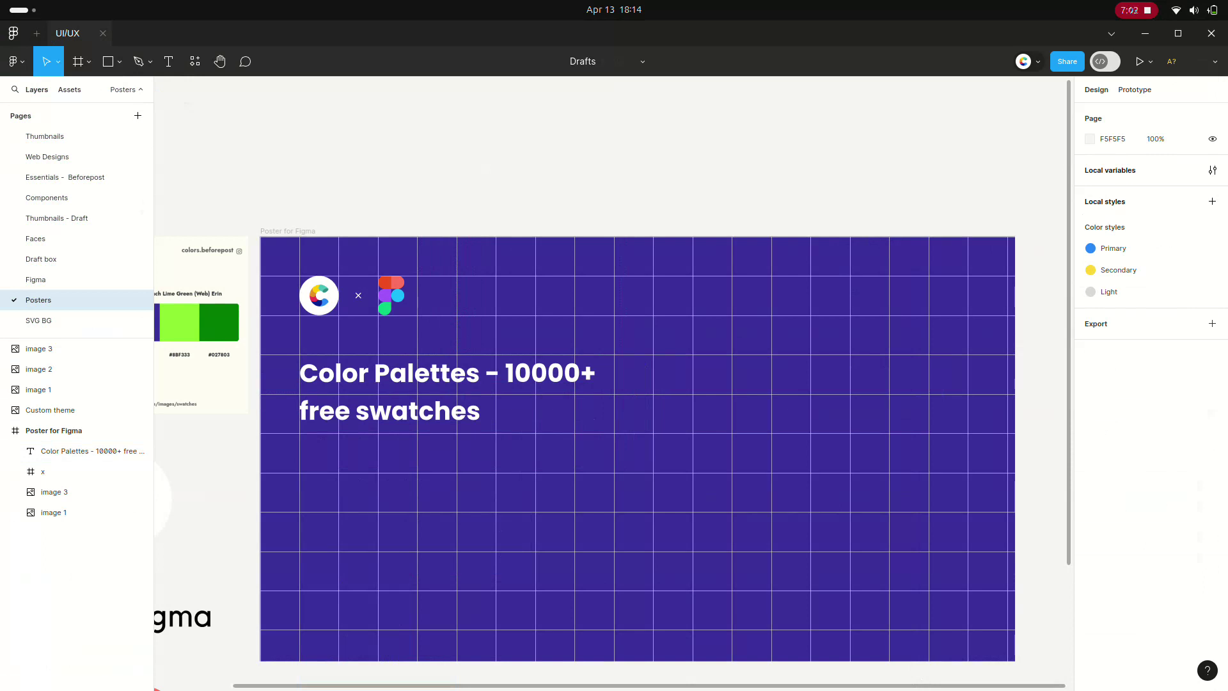
pyautogui.click(90, 451)
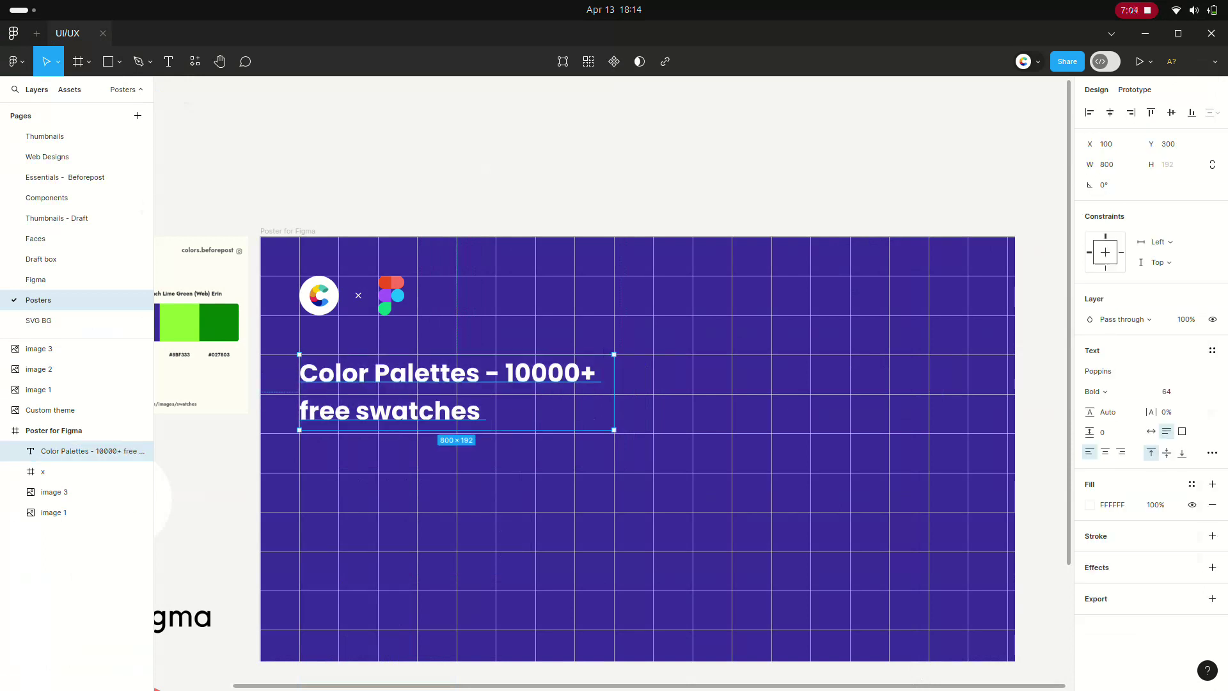
# Open the editor for the Color Palettes community listing in Chrome
pyautogui.hotkey('alt', 'Tab')
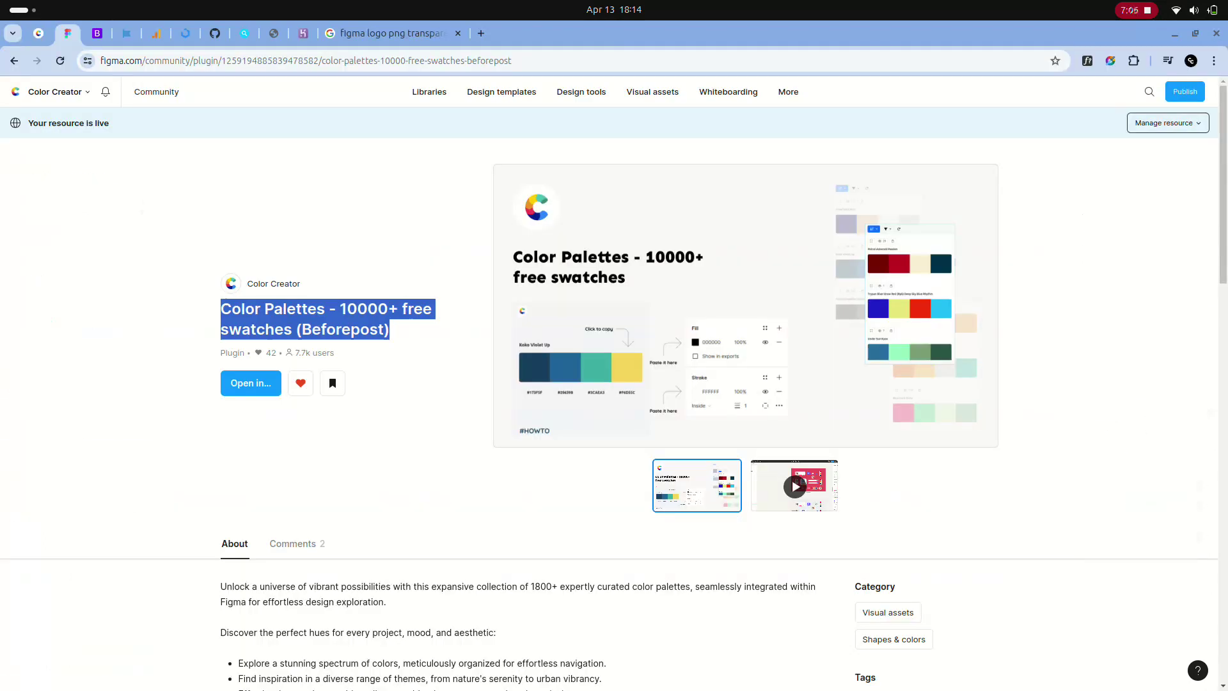
pyautogui.scroll(-1, 614, 383)
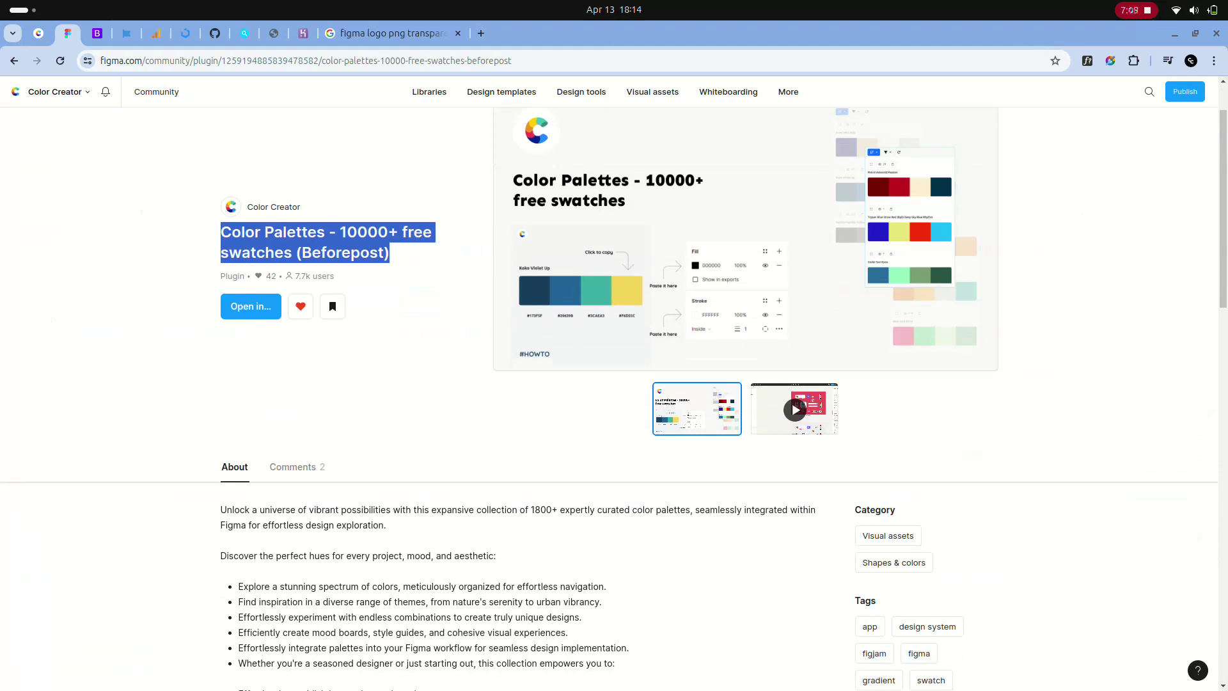
pyautogui.click(1168, 123)
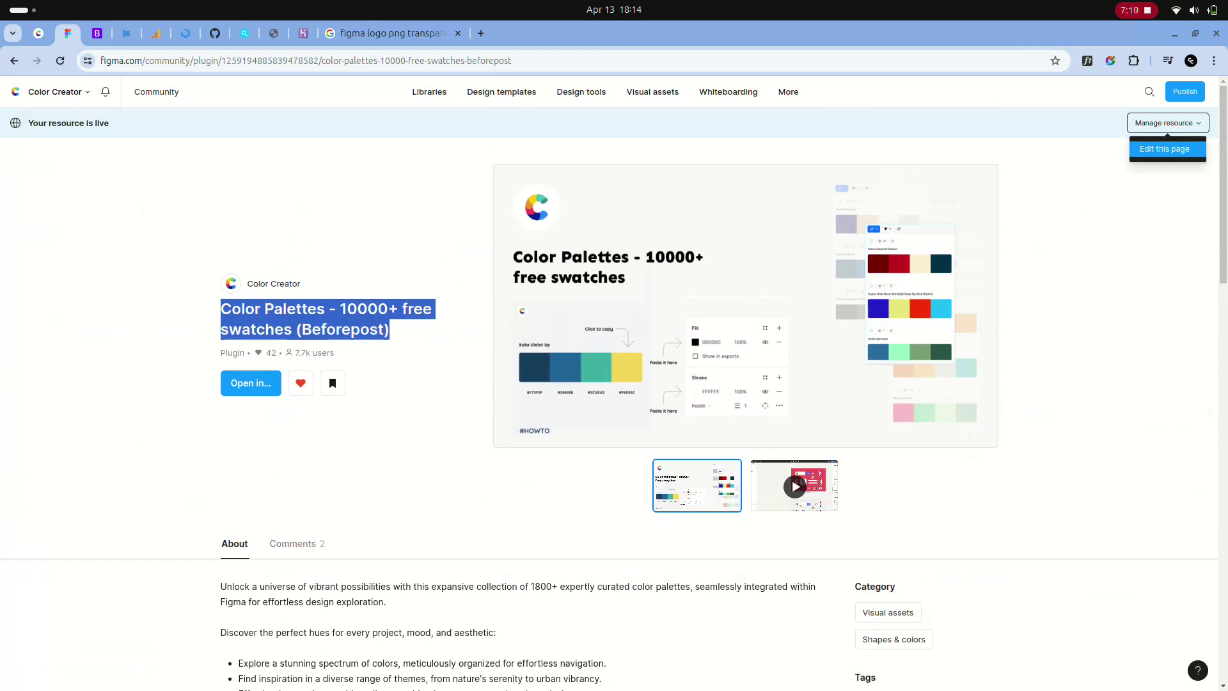
pyautogui.click(1164, 149)
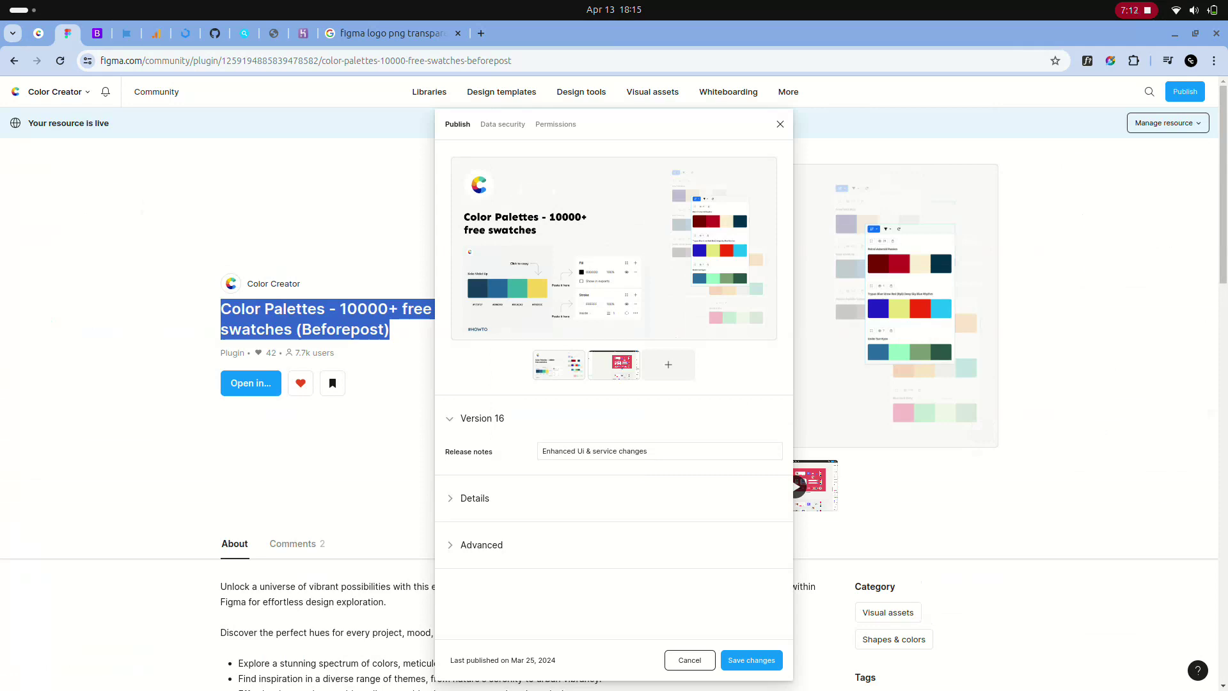
# Copy the listing's Tagline field from Details and return to Figma
pyautogui.click(475, 497)
pyautogui.scroll(-5, 614, 384)
pyautogui.doubleClick(643, 306)
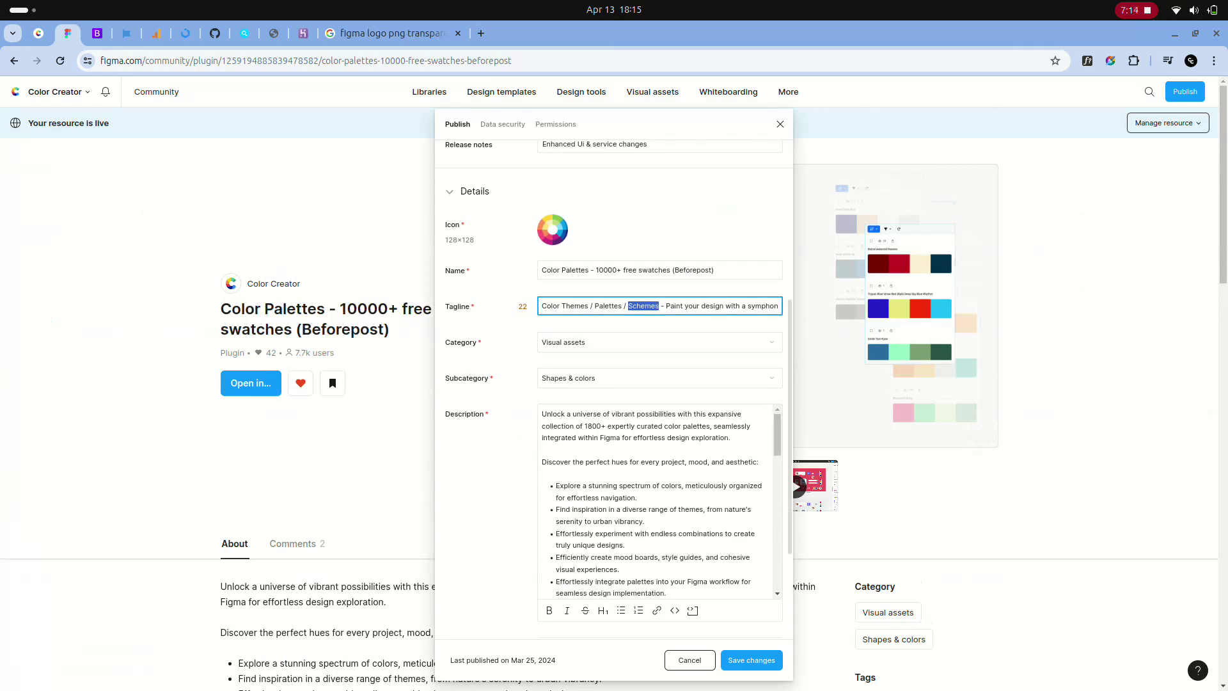
pyautogui.hotkey('ctrl', 'a')
pyautogui.hotkey('alt', 'Tab')
pyautogui.press('Escape')
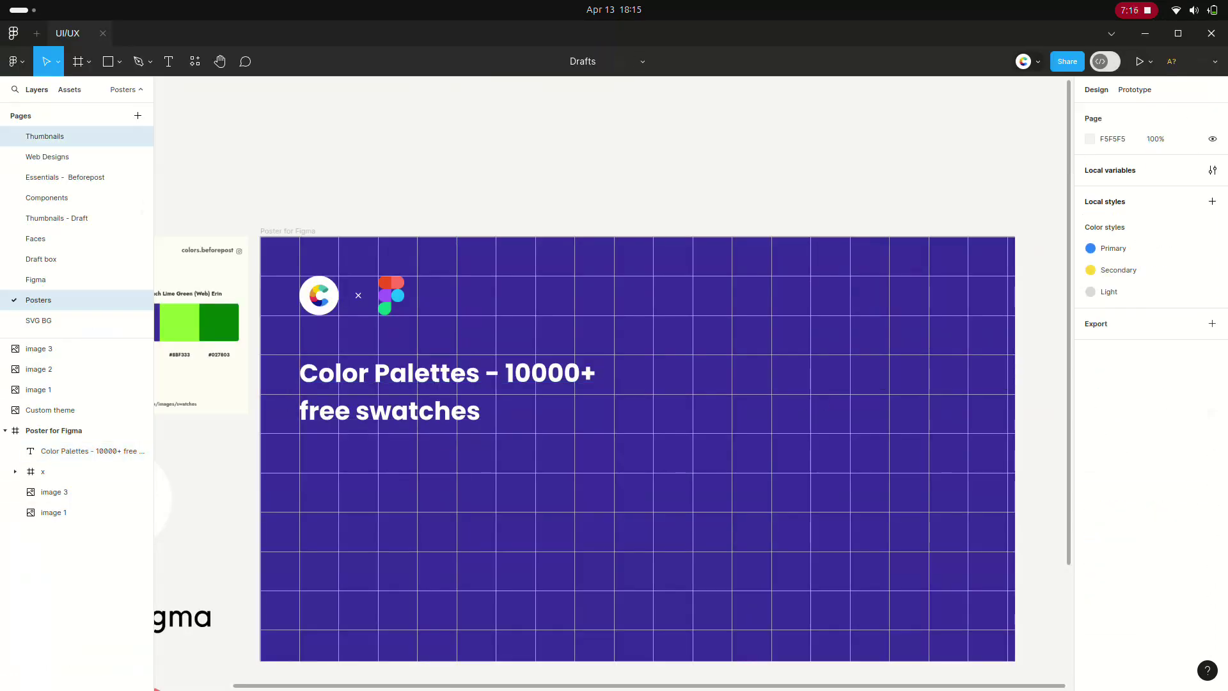
pyautogui.press('t')
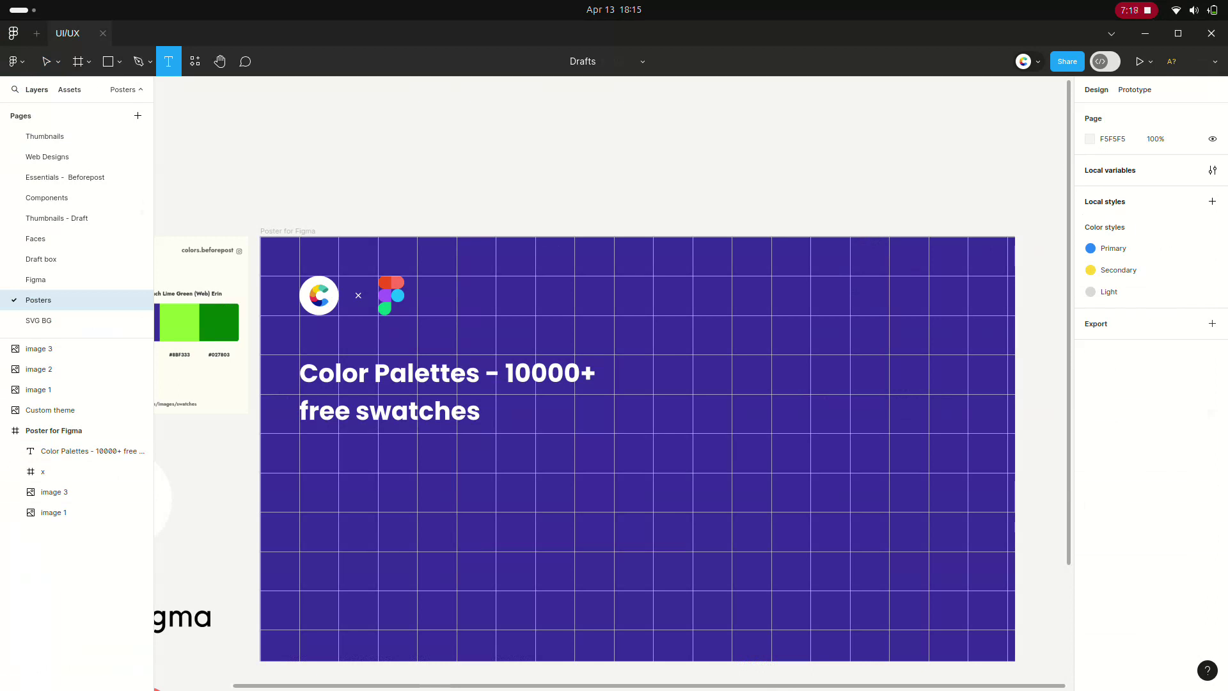
# Paste the tagline into a text box under the title, sized 32, Regular weight
pyautogui.moveTo(299, 448); pyautogui.dragTo(606, 518)
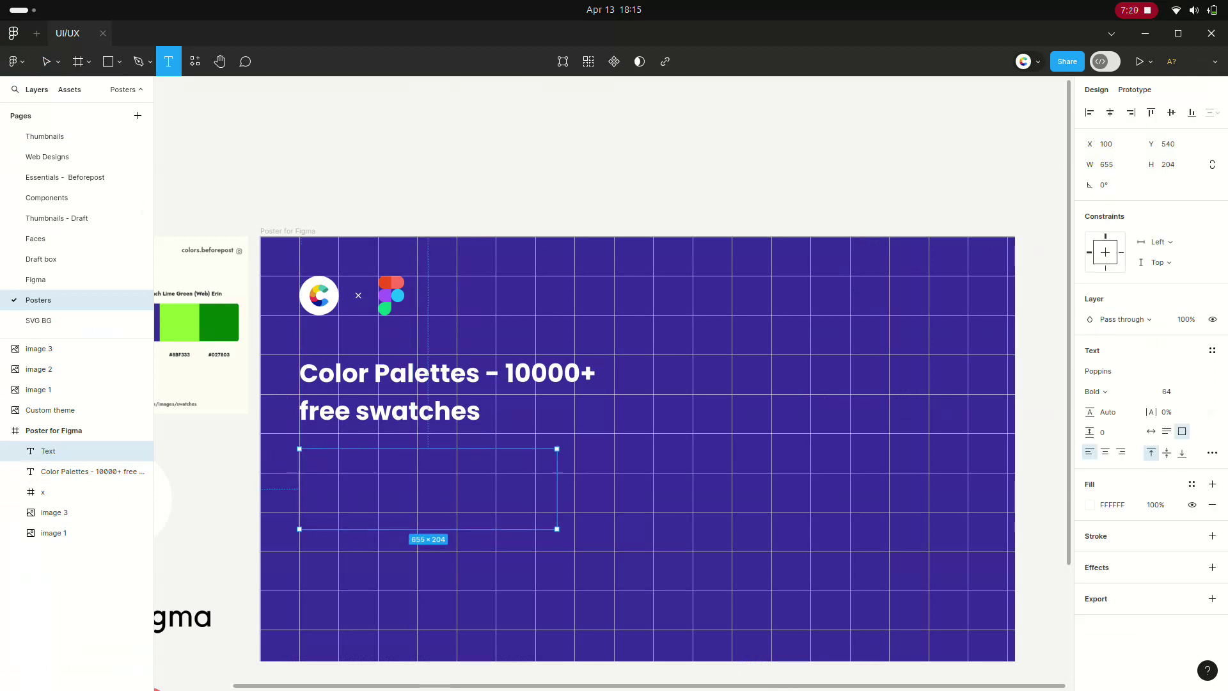
pyautogui.write('Color Themes / Palettes / Schemes - Paint your design with a symphony of hues.')
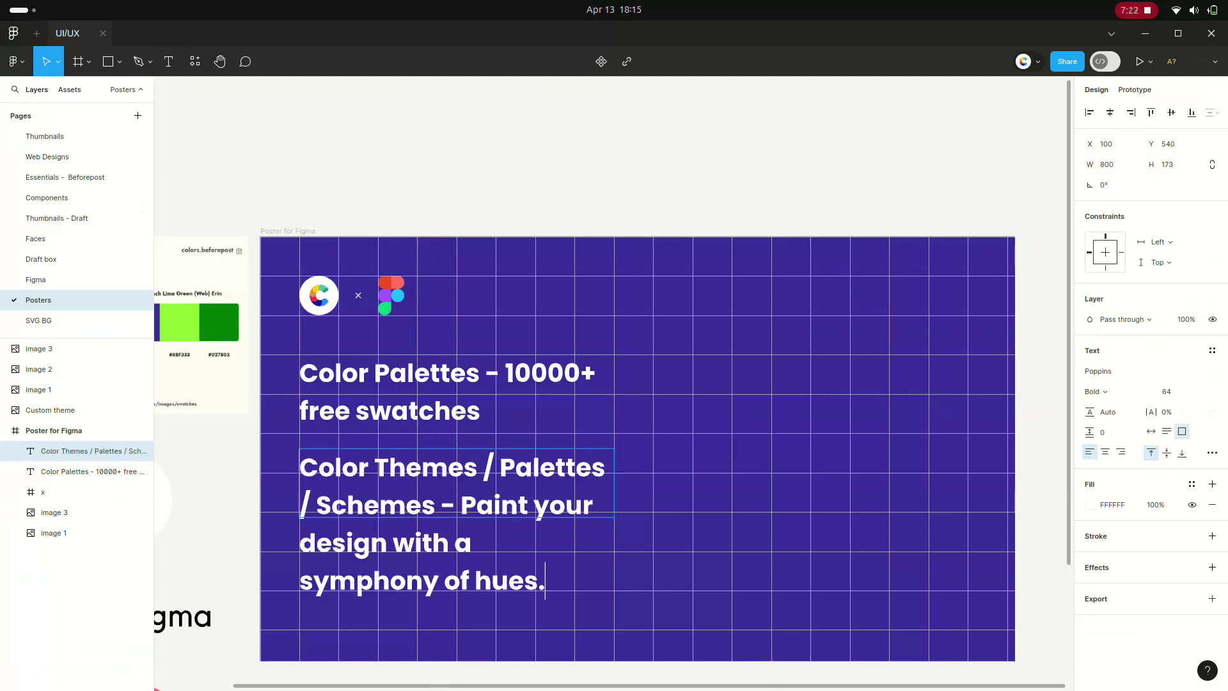
pyautogui.hotkey('ctrl', 'a')
pyautogui.click(1177, 392)
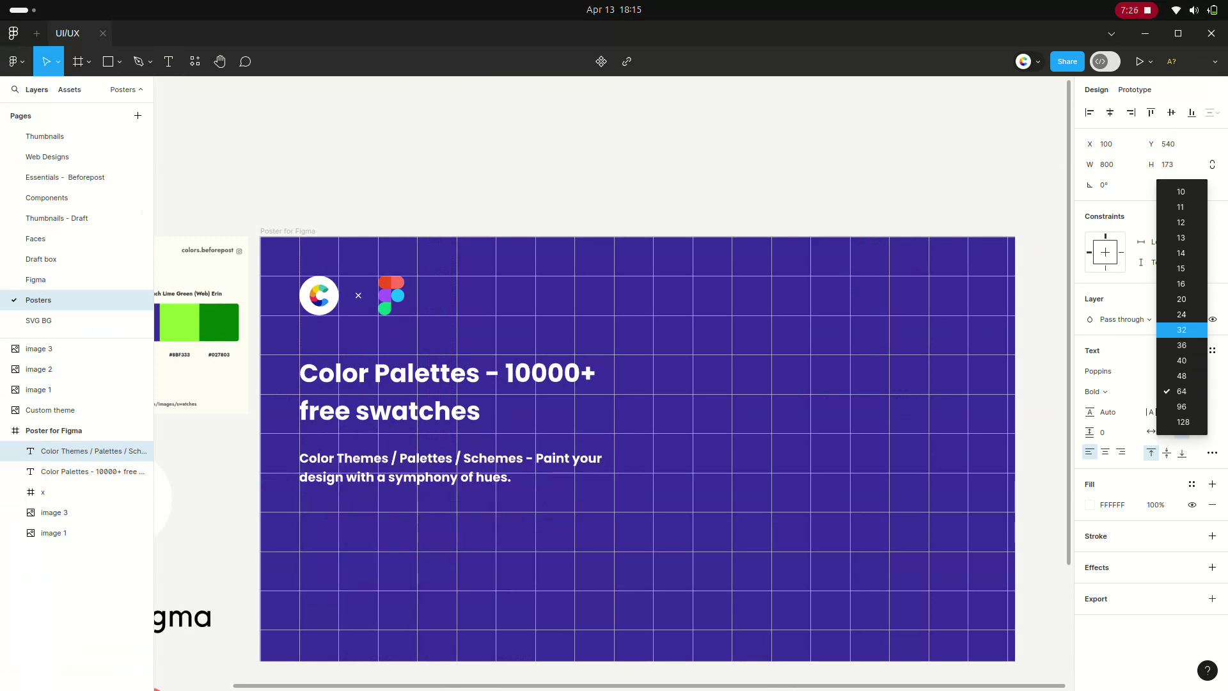
pyautogui.click(1182, 329)
pyautogui.click(1096, 391)
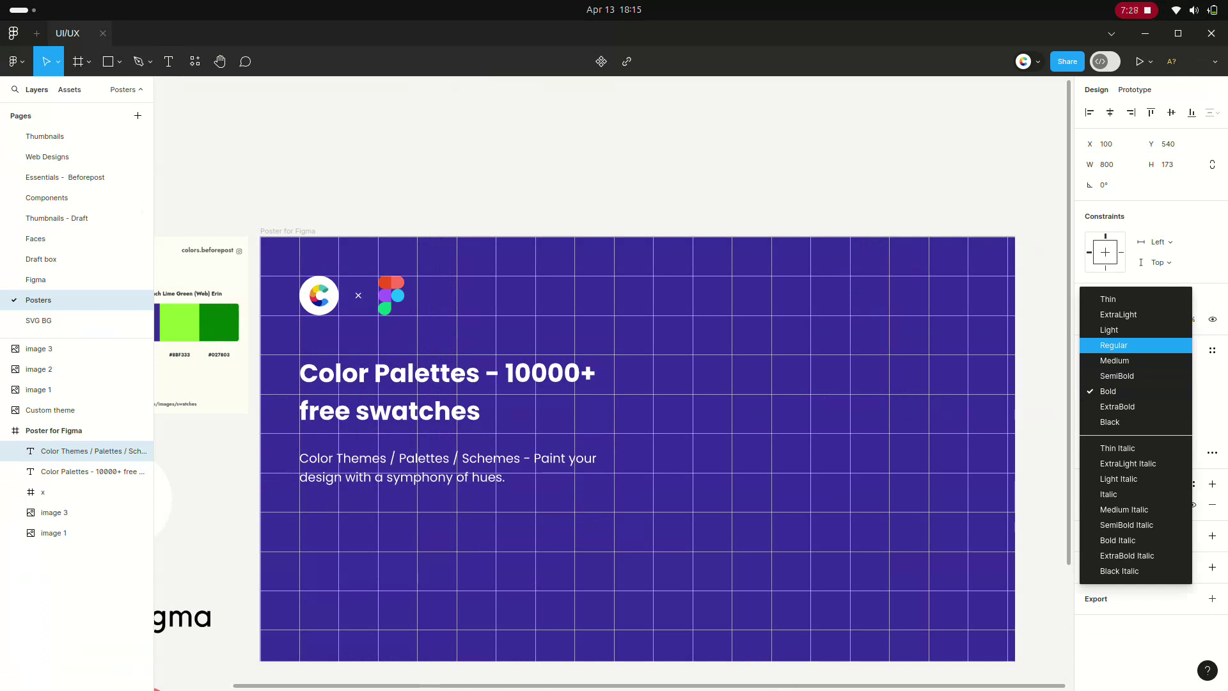
pyautogui.click(1114, 361)
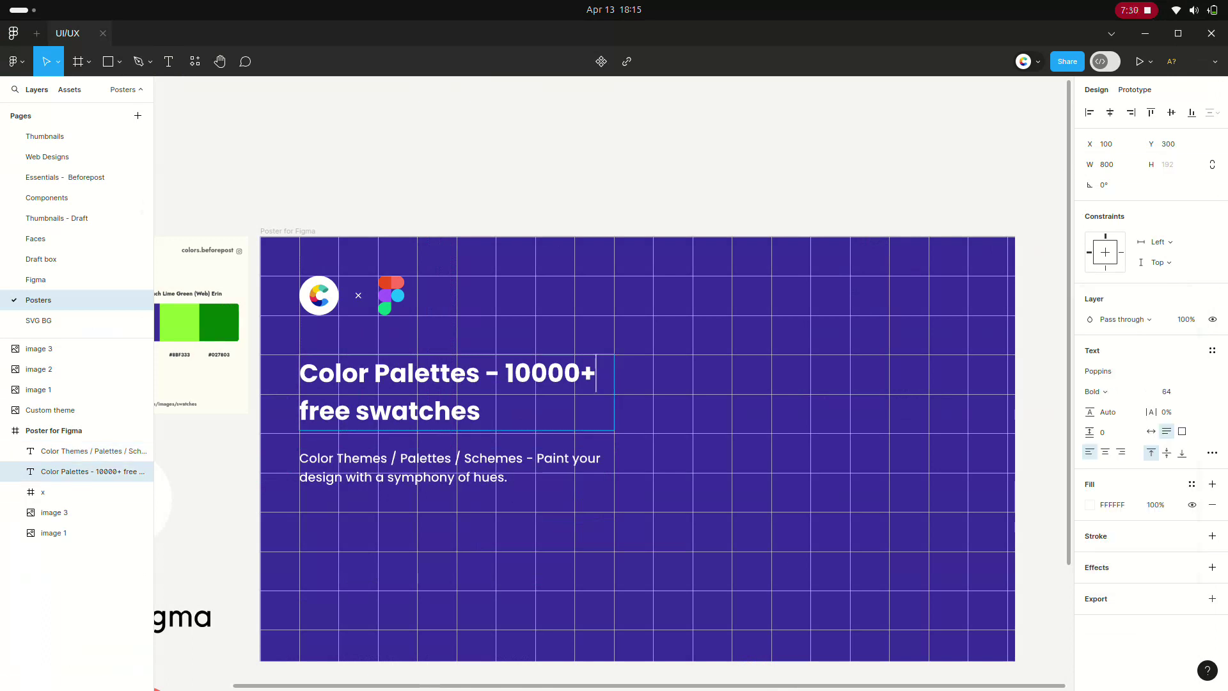
# Select the title and tagline together and adjust the gap between them
pyautogui.click(89, 471)
pyautogui.keyDown('shift'); pyautogui.click(89, 451); pyautogui.keyUp('shift')
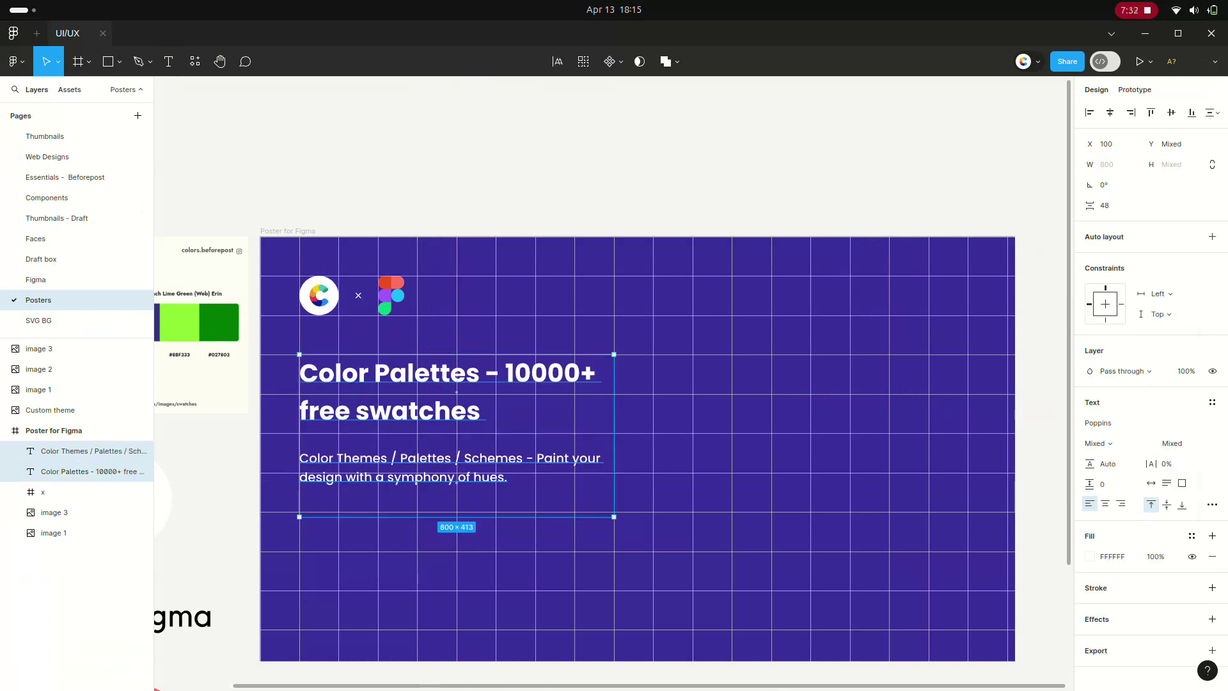
pyautogui.click(1117, 205)
# Group the title and tagline and name the group 'Text'
pyautogui.press('Escape')
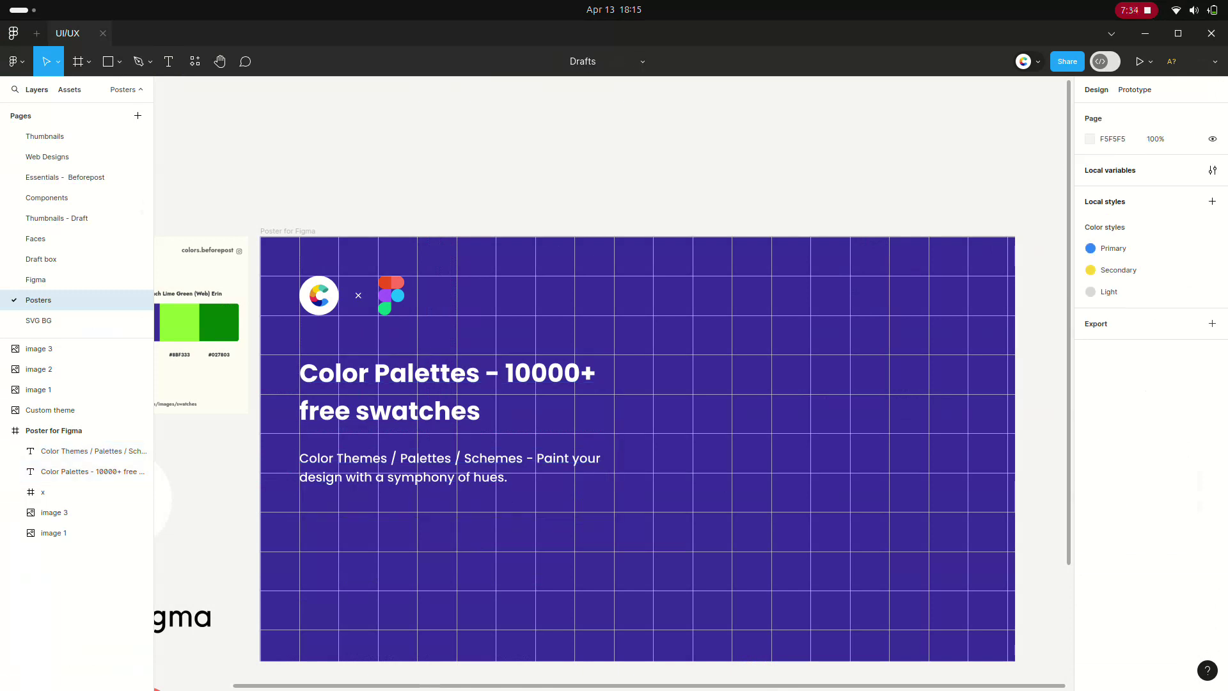
pyautogui.click(89, 451)
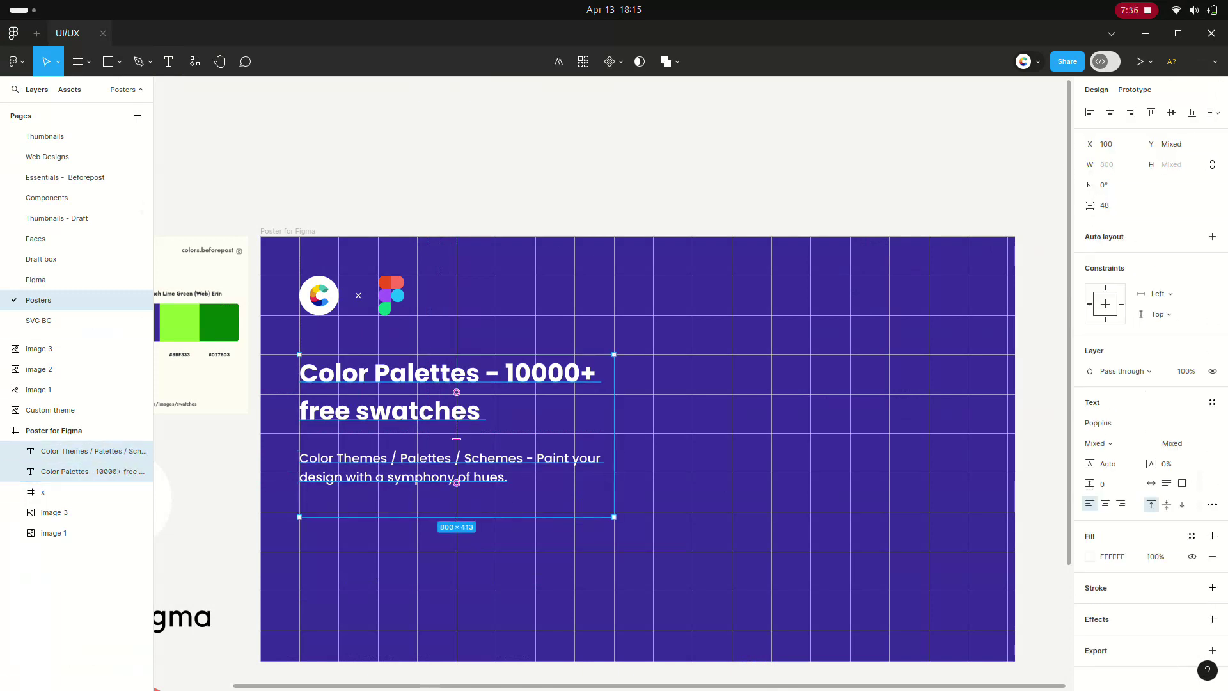
pyautogui.rightClick(421, 300)
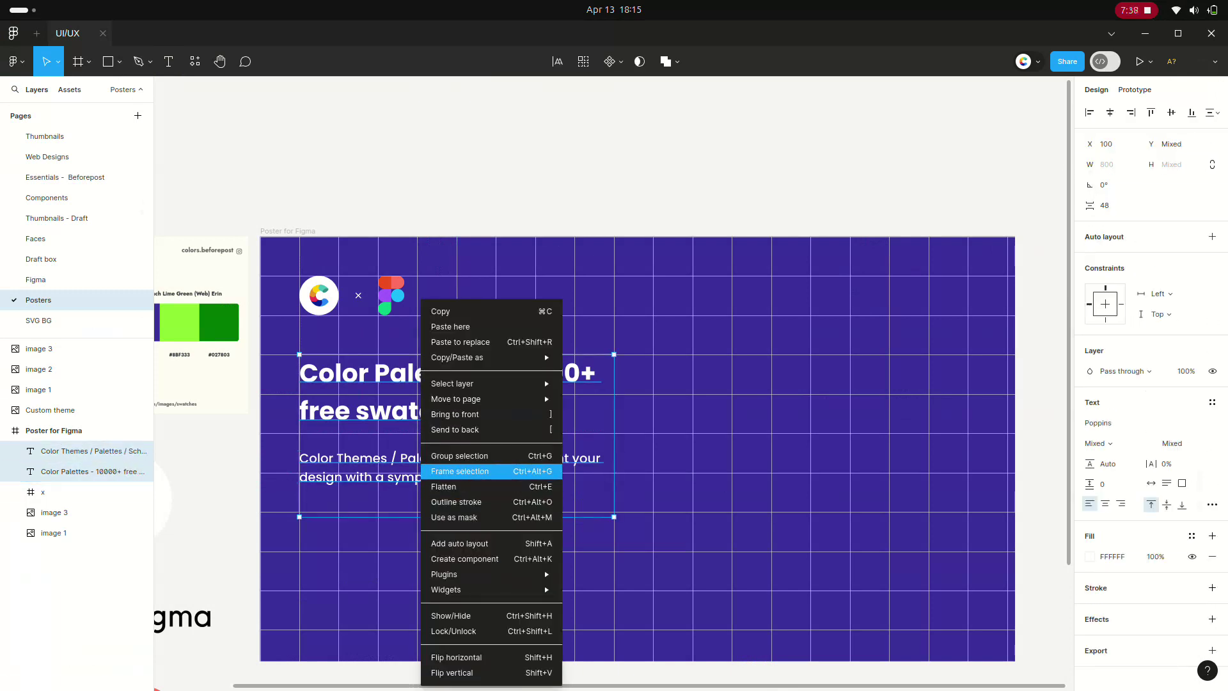
pyautogui.click(459, 455)
pyautogui.doubleClick(51, 451)
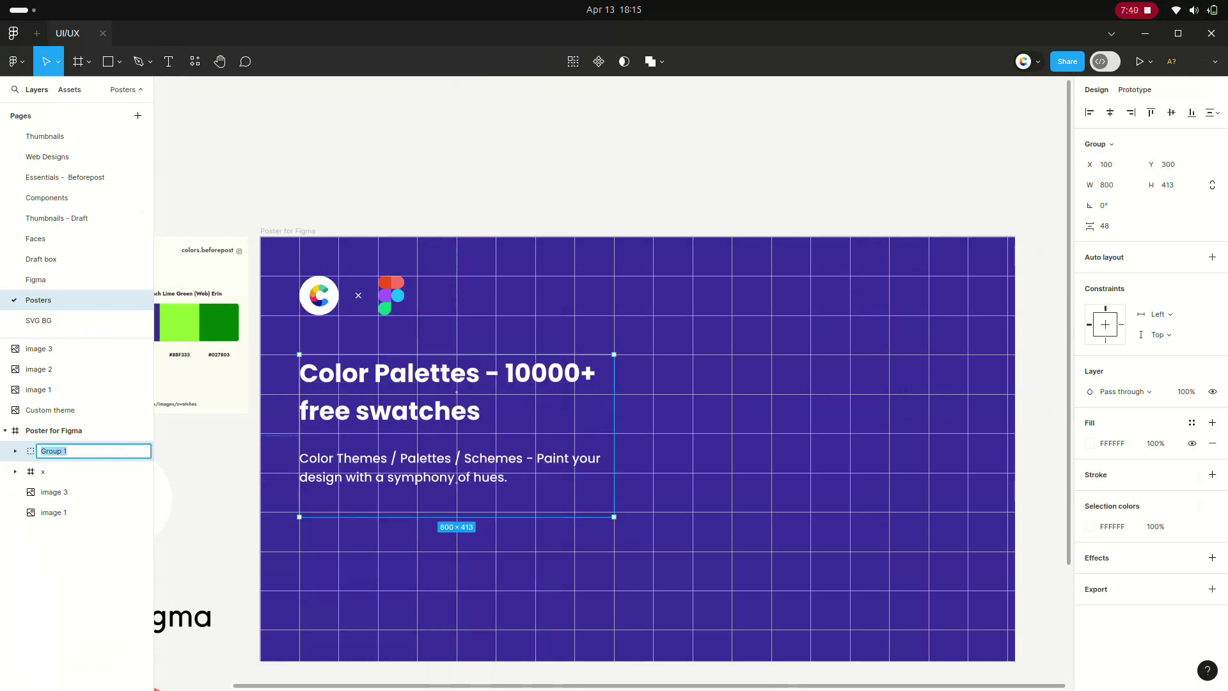
pyautogui.write('Text')
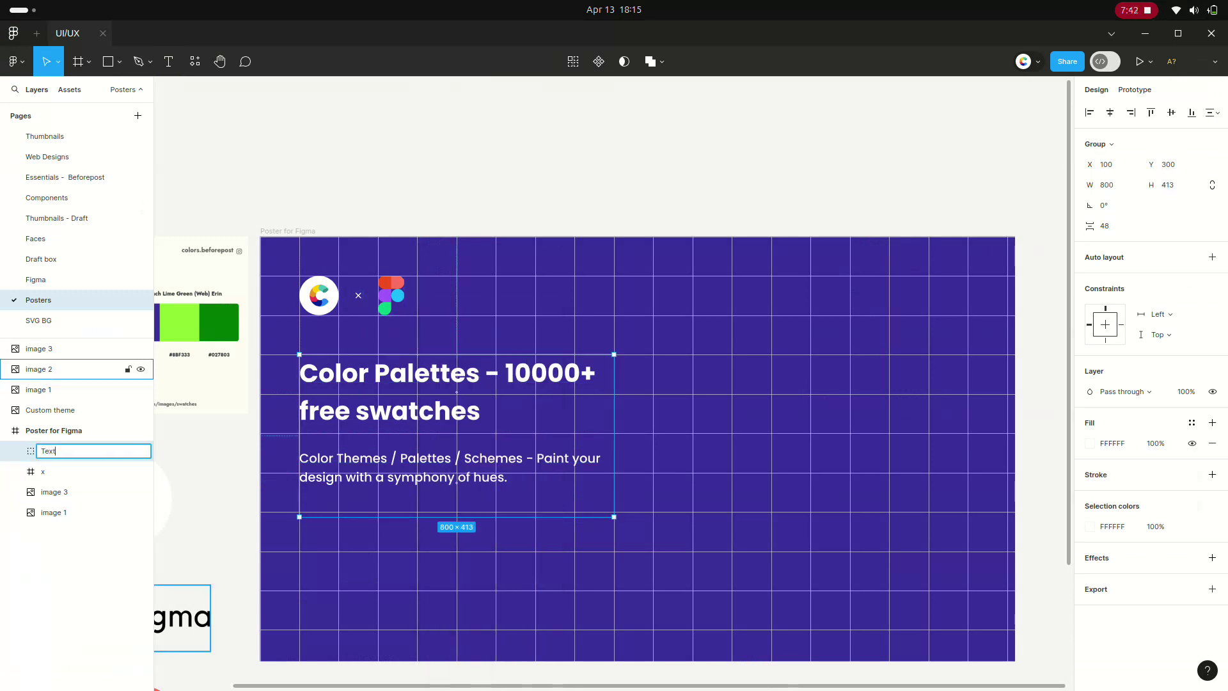
# Rename the logo layers to Beforepost and Figma
pyautogui.click(57, 512)
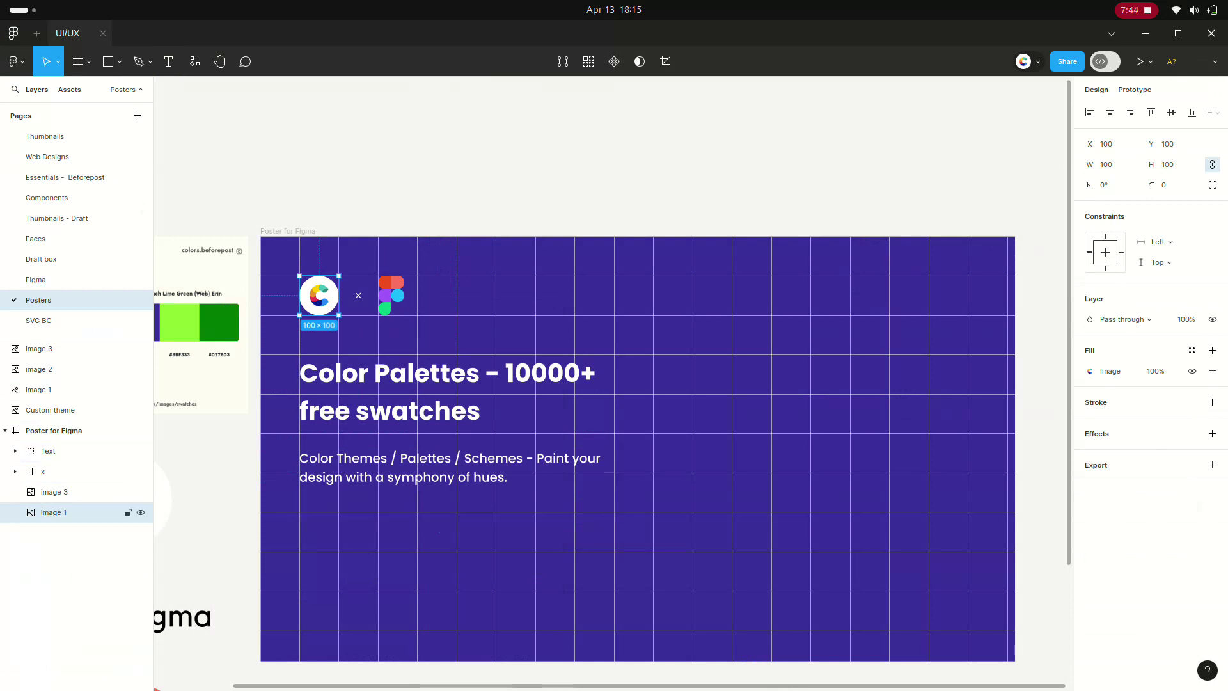
pyautogui.doubleClick(54, 513)
pyautogui.write('Beforepost logo')
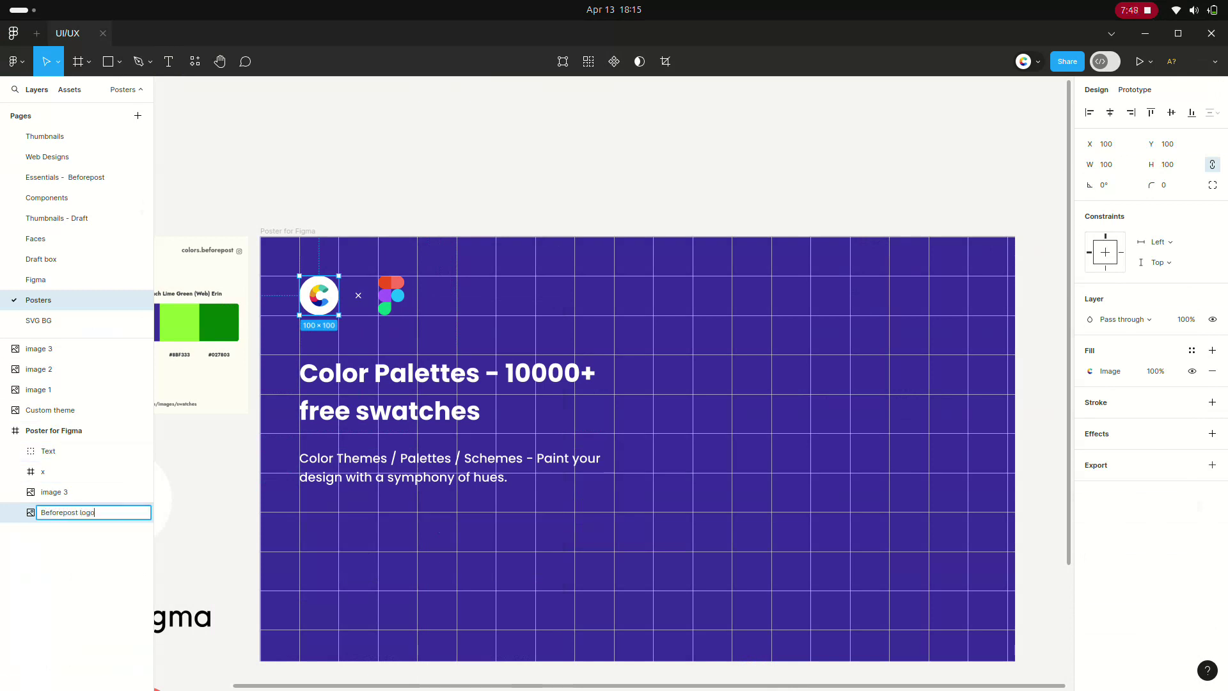
pyautogui.click(58, 492)
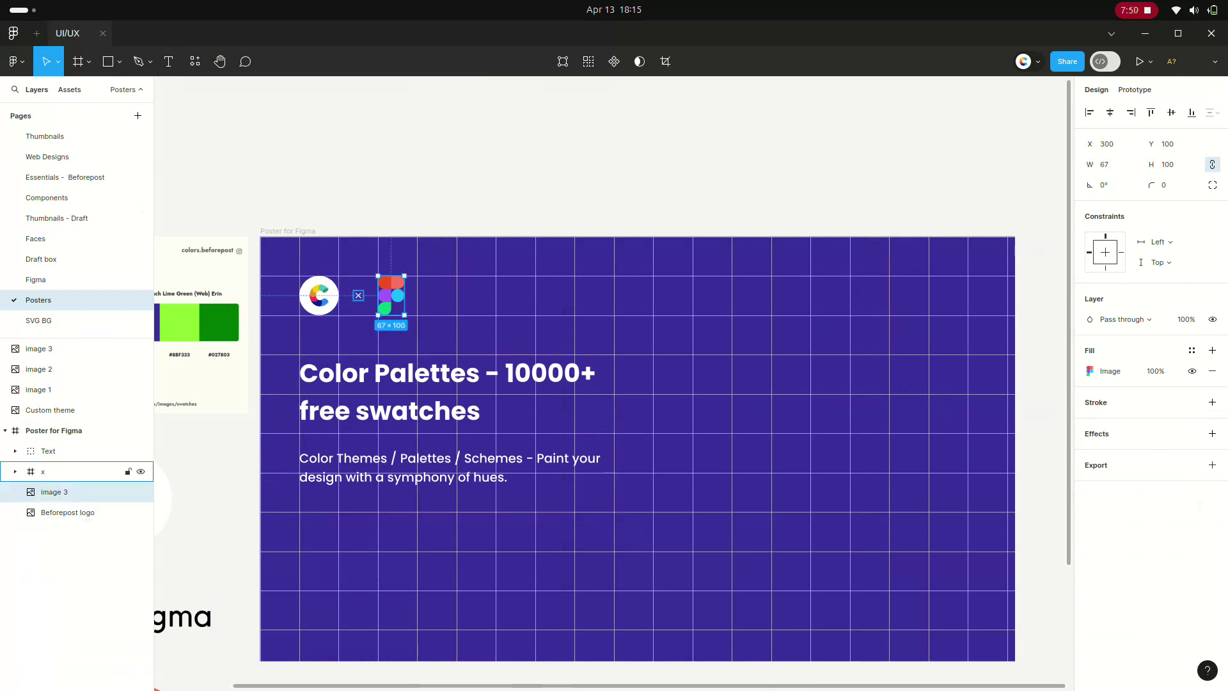
pyautogui.doubleClick(55, 492)
pyautogui.write('Figma logo')
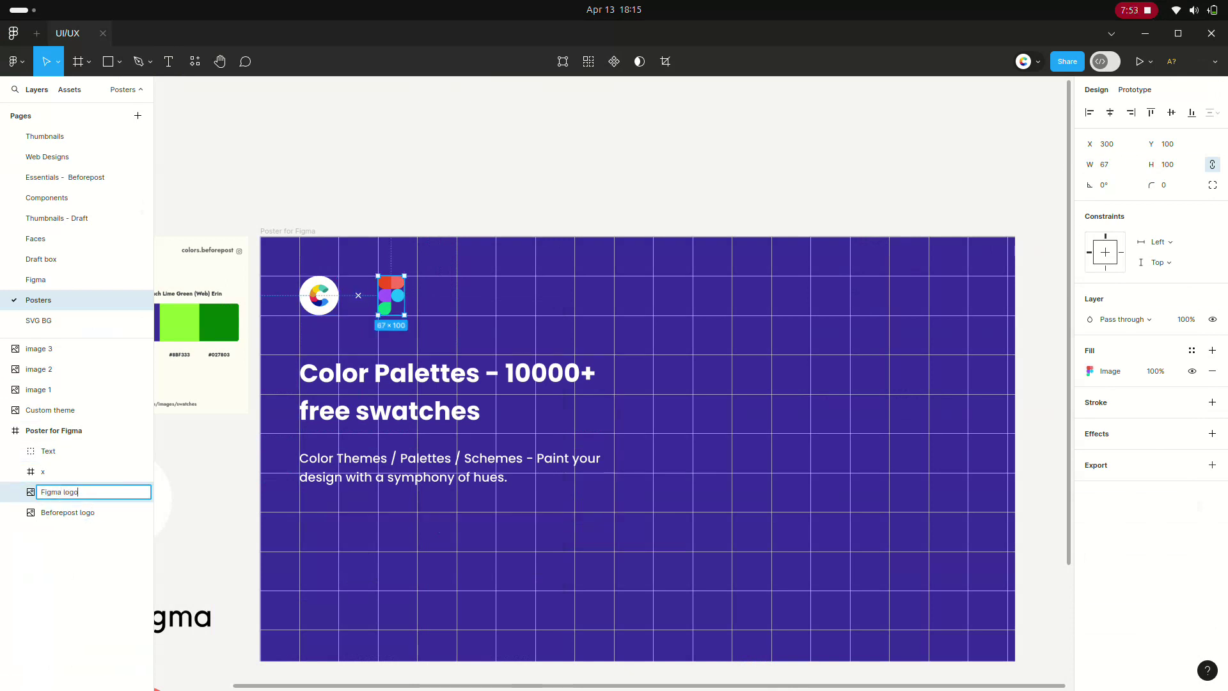
pyautogui.press('Return')
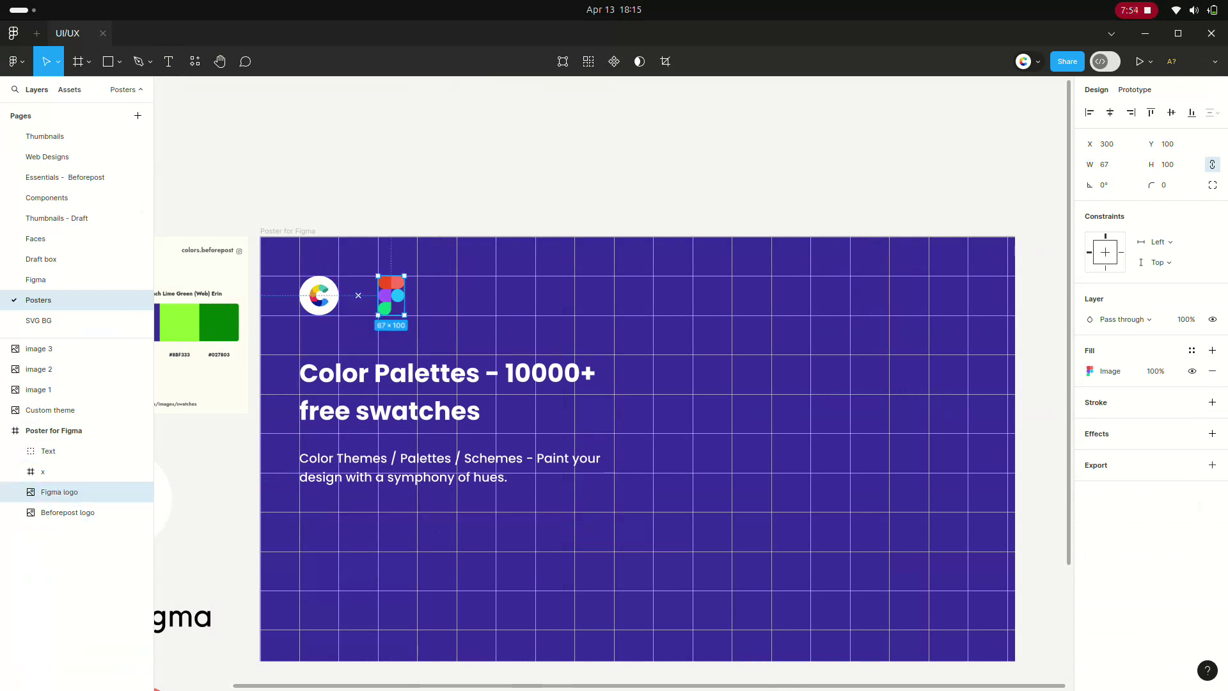
# Group both logos and the x mark as 'Header Logo'
pyautogui.click(48, 451)
pyautogui.click(67, 512)
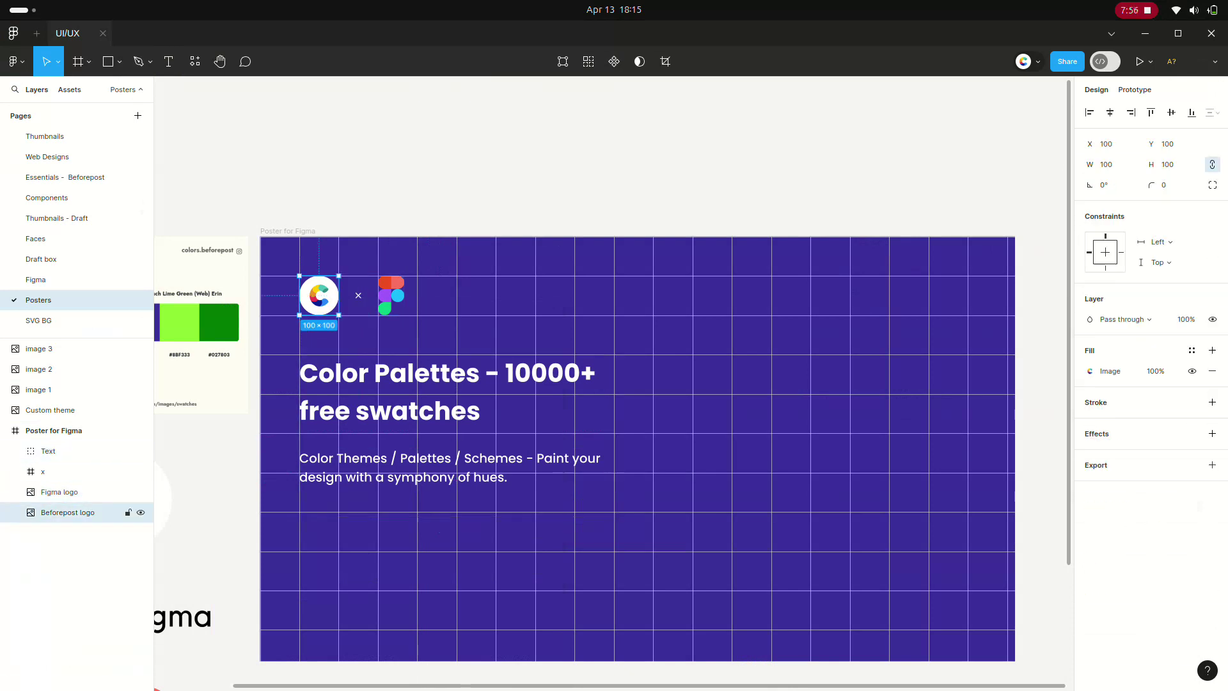
pyautogui.keyDown('shift'); pyautogui.click(42, 472); pyautogui.keyUp('shift')
pyautogui.rightClick(391, 294)
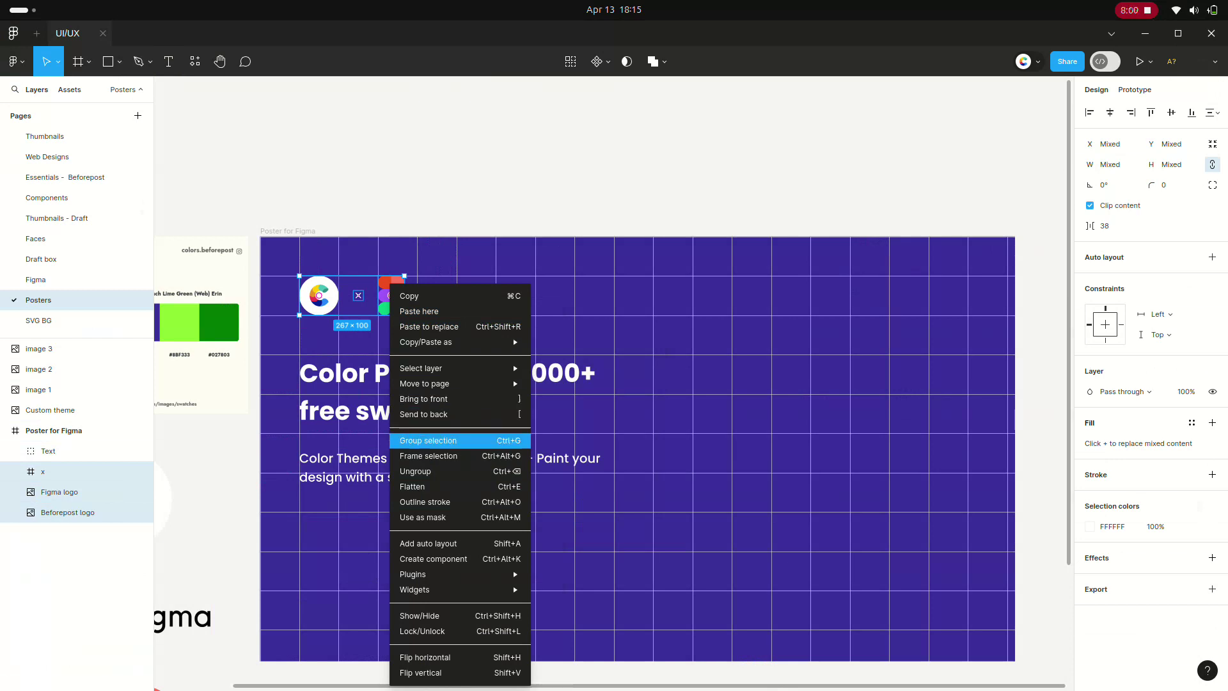
pyautogui.click(428, 440)
pyautogui.hotkey('ctrl', 'r')
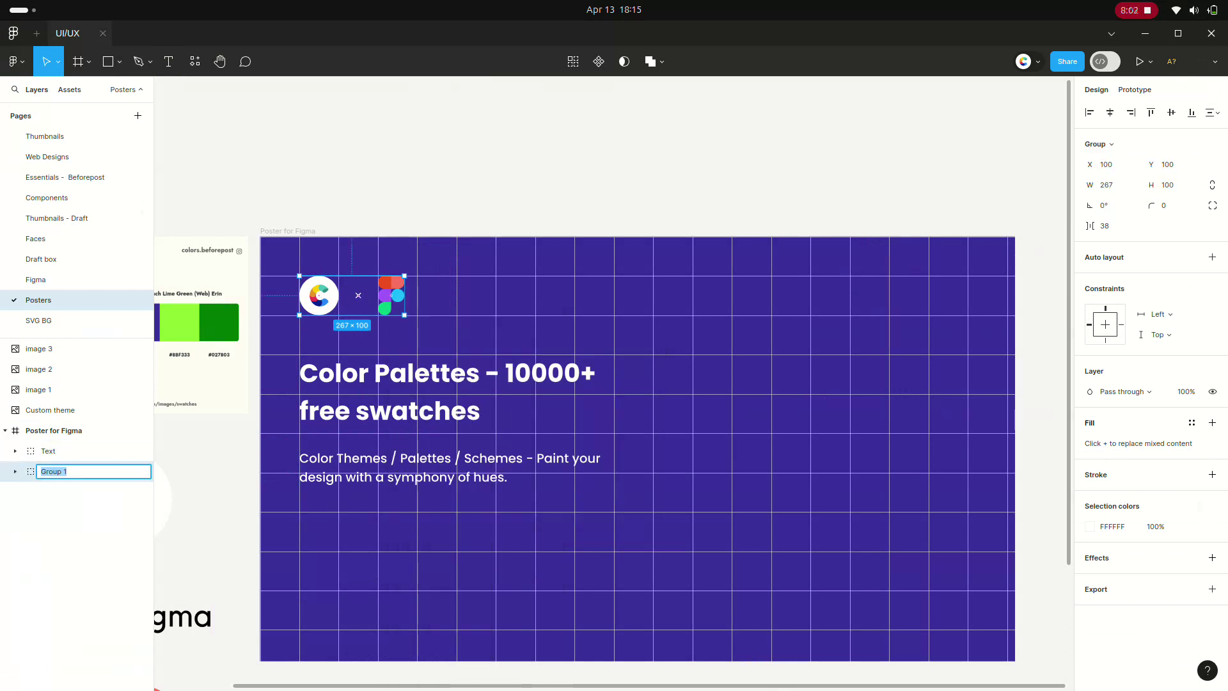
pyautogui.write('Header Logo')
pyautogui.press('Return')
# Move the Text and Header Logo groups down the poster, then view the whole poster
pyautogui.press('Escape')
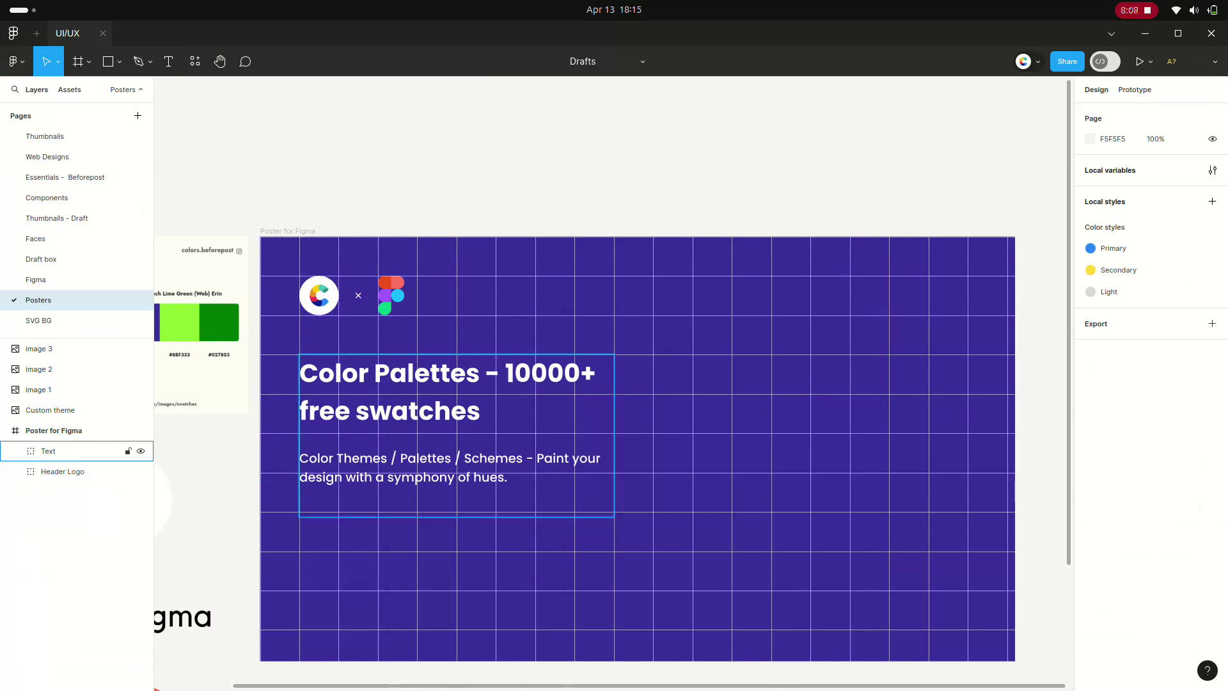
pyautogui.click(48, 451)
pyautogui.keyDown('shift'); pyautogui.click(62, 471); pyautogui.keyUp('shift')
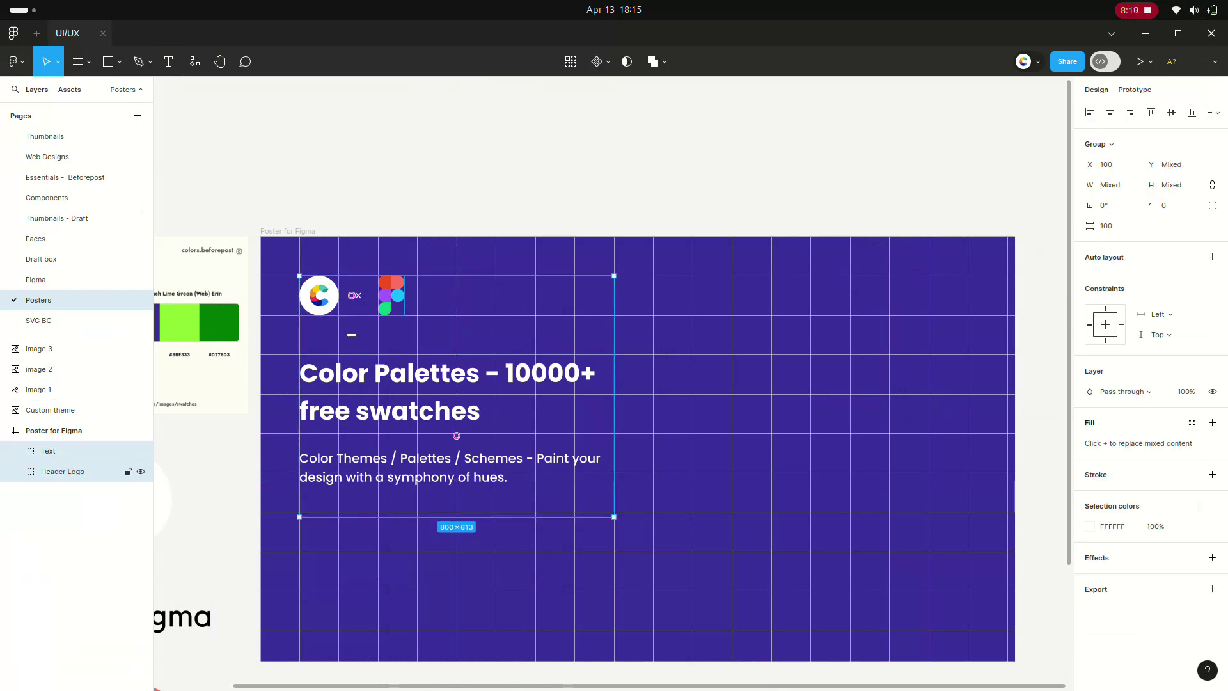
pyautogui.press('Escape')
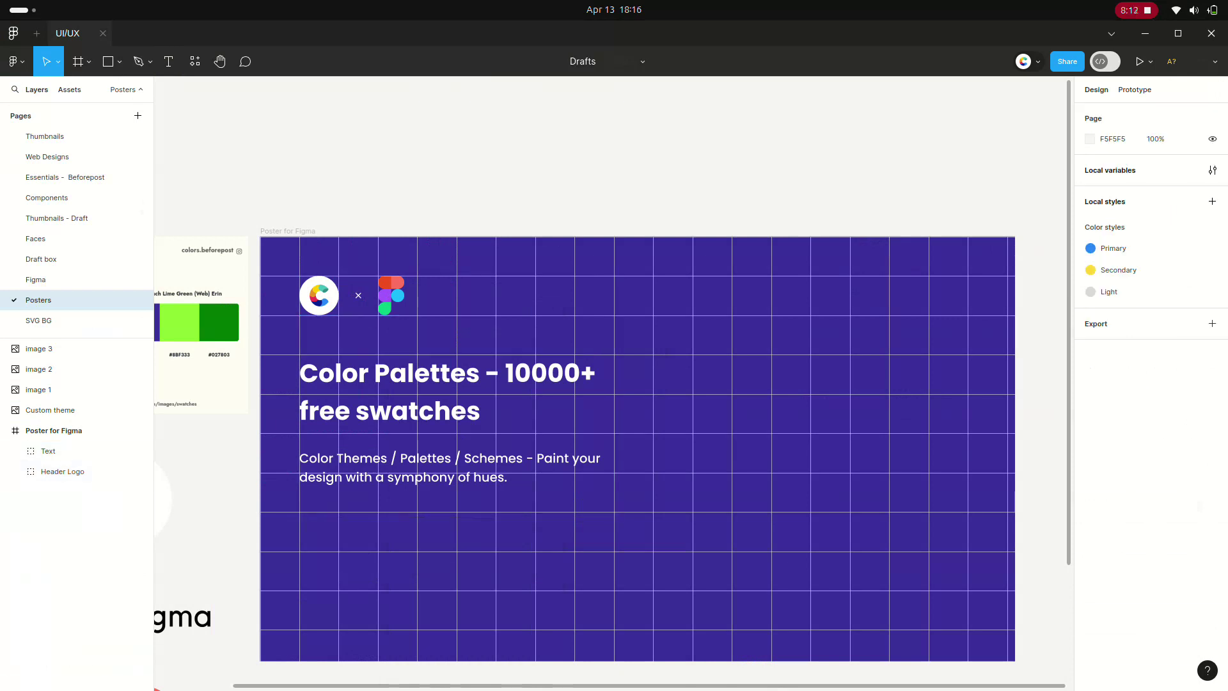
pyautogui.scroll(-3, 638, 448)
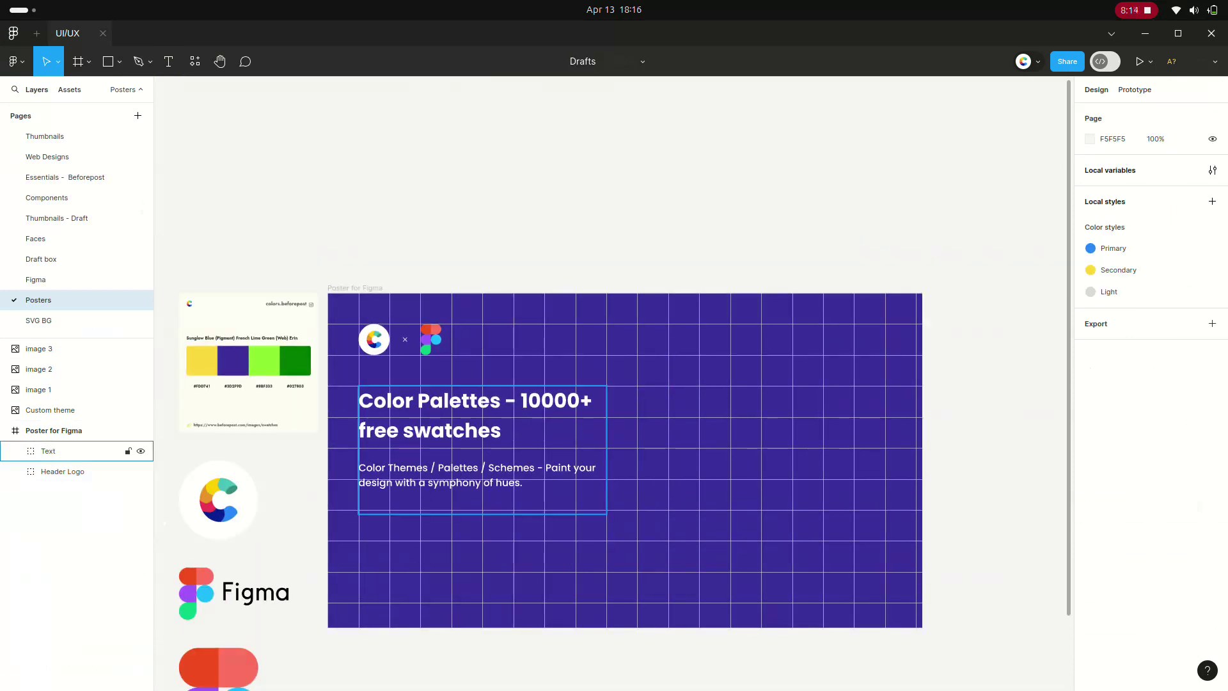
pyautogui.click(48, 451)
pyautogui.keyDown('shift'); pyautogui.click(62, 472); pyautogui.keyUp('shift')
pyautogui.hotkey('shift', 'Down')
pyautogui.hotkey('shift', 'Down')
pyautogui.hotkey('shift', 'Down')
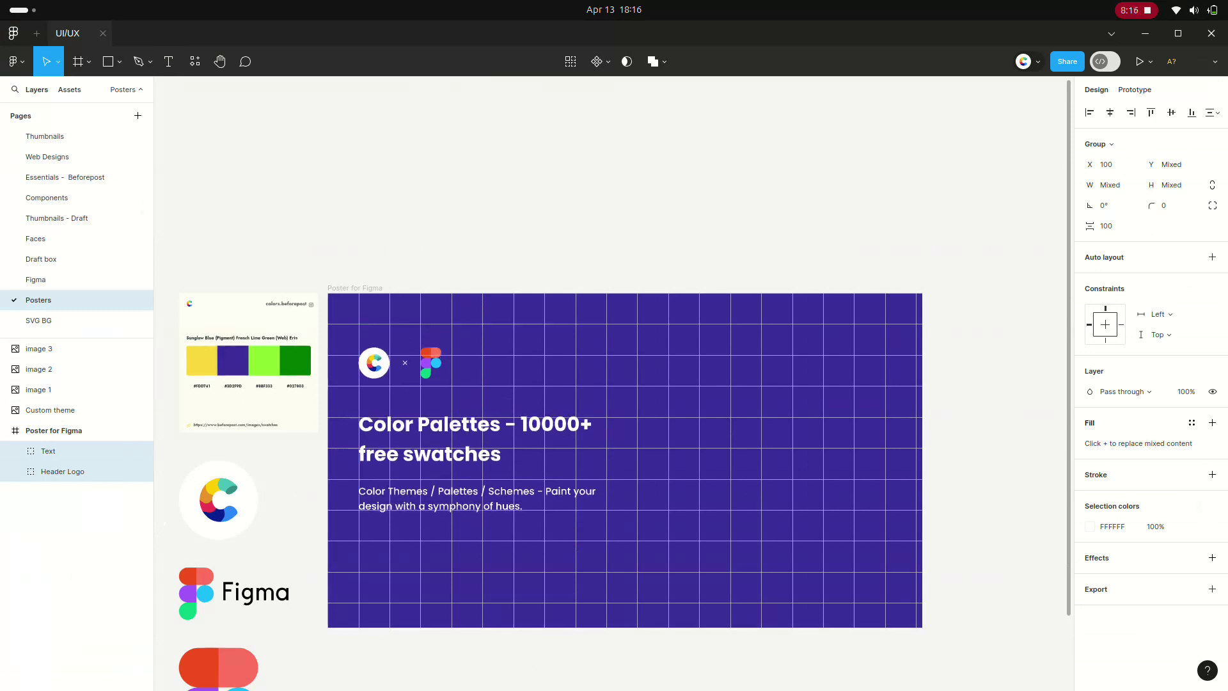
pyautogui.hotkey('shift', 'Down')
pyautogui.hotkey('shift', 'Down')
pyautogui.hotkey('shift', 'Down')
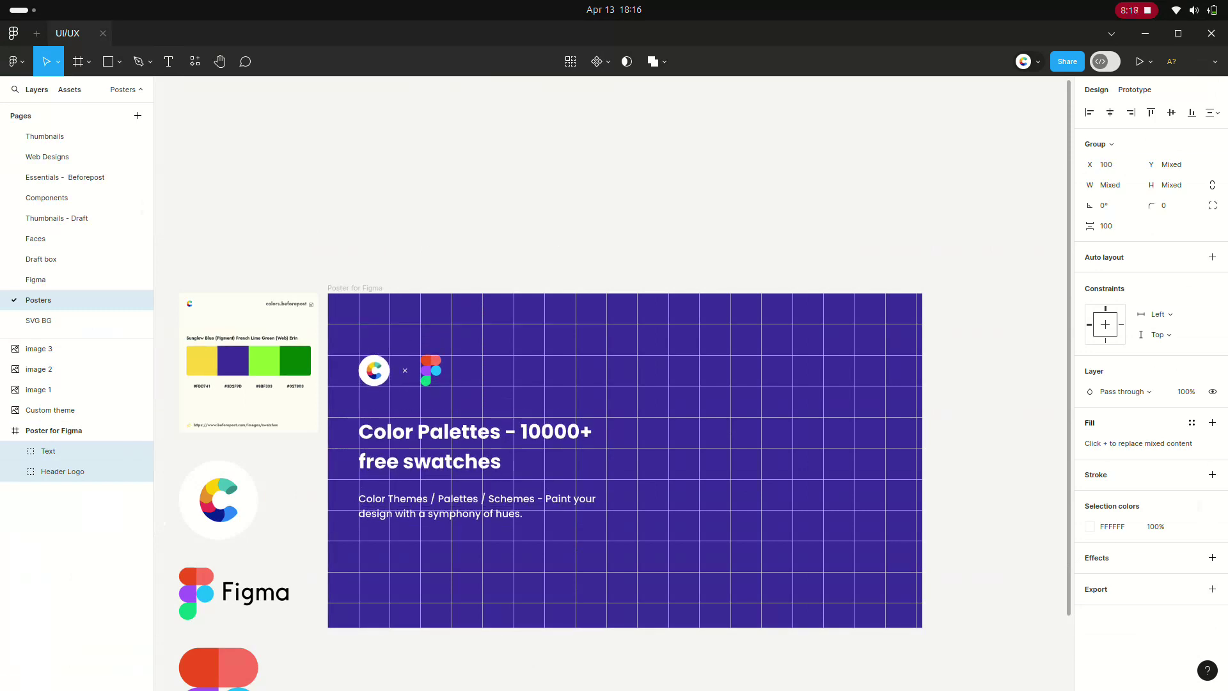
pyautogui.scroll(2, 499, 345)
pyautogui.scroll(5, 499, 346)
pyautogui.scroll(3, 499, 345)
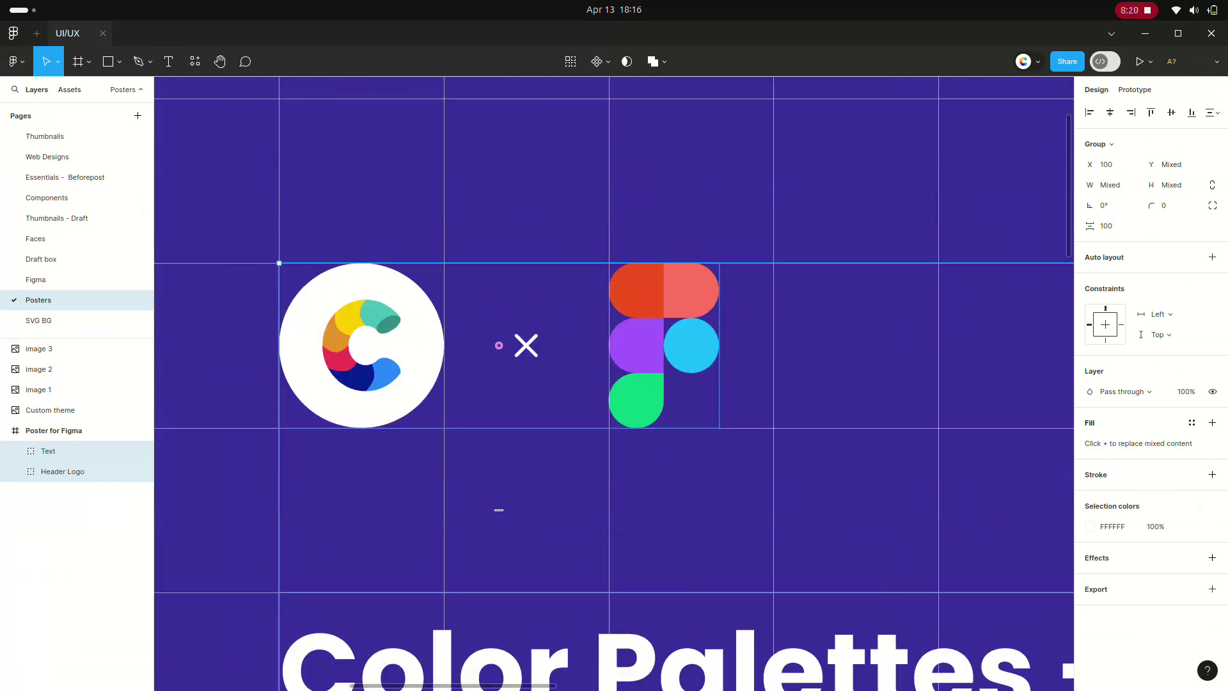
pyautogui.hotkey('shift', '1')
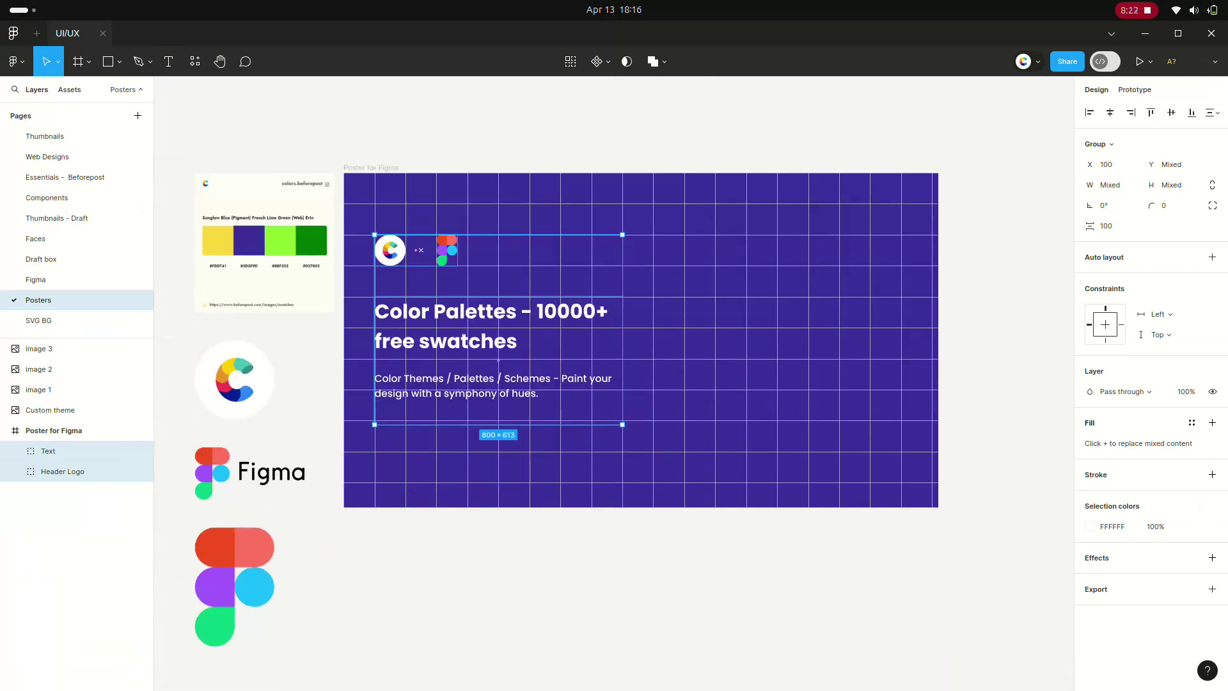
pyautogui.press('Escape')
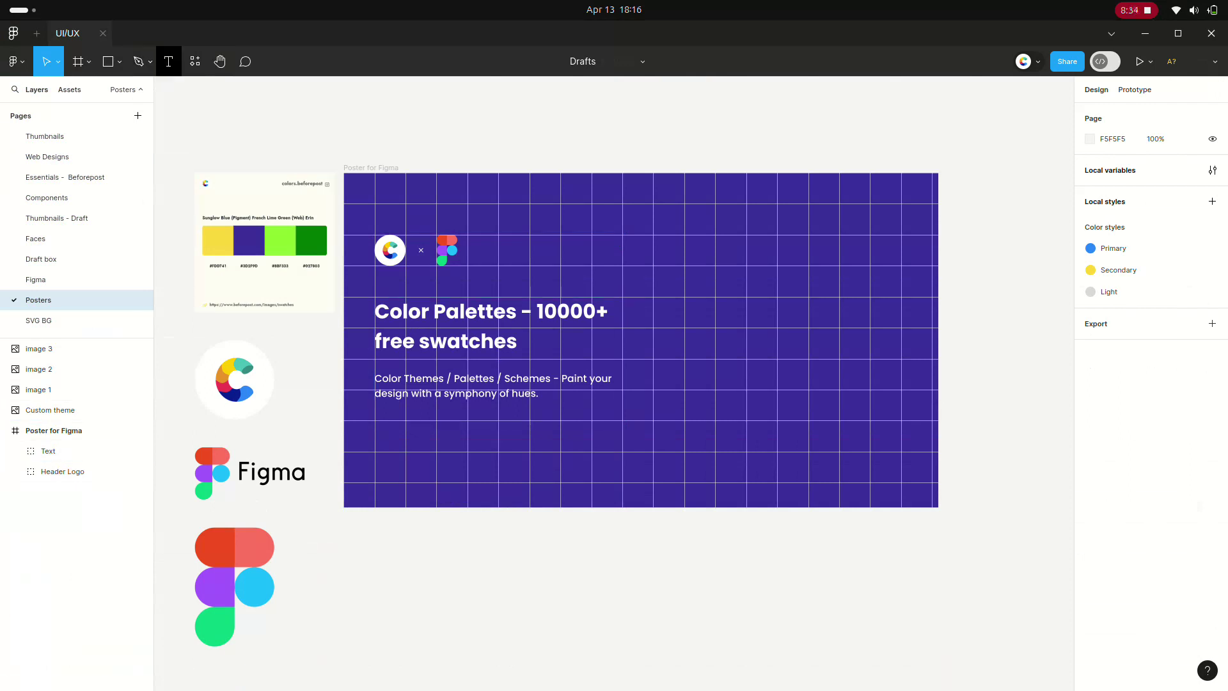
# Run the published version of Color Palettes from the Resources plugins list
pyautogui.click(195, 61)
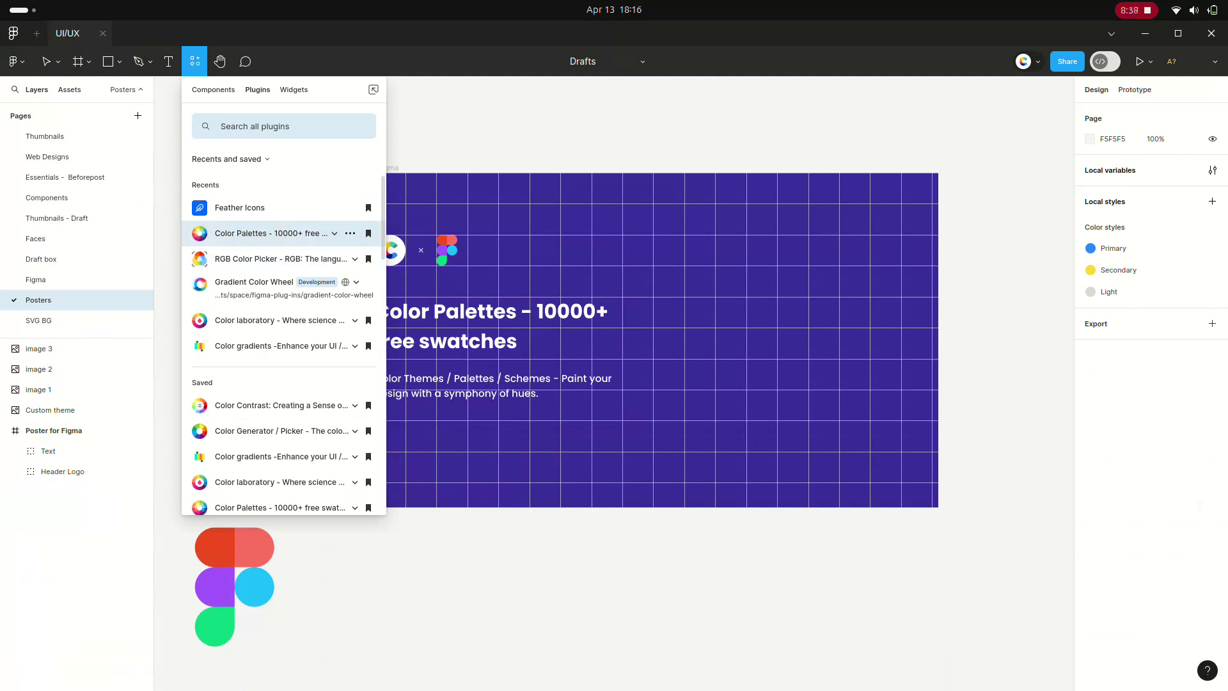
pyautogui.click(334, 233)
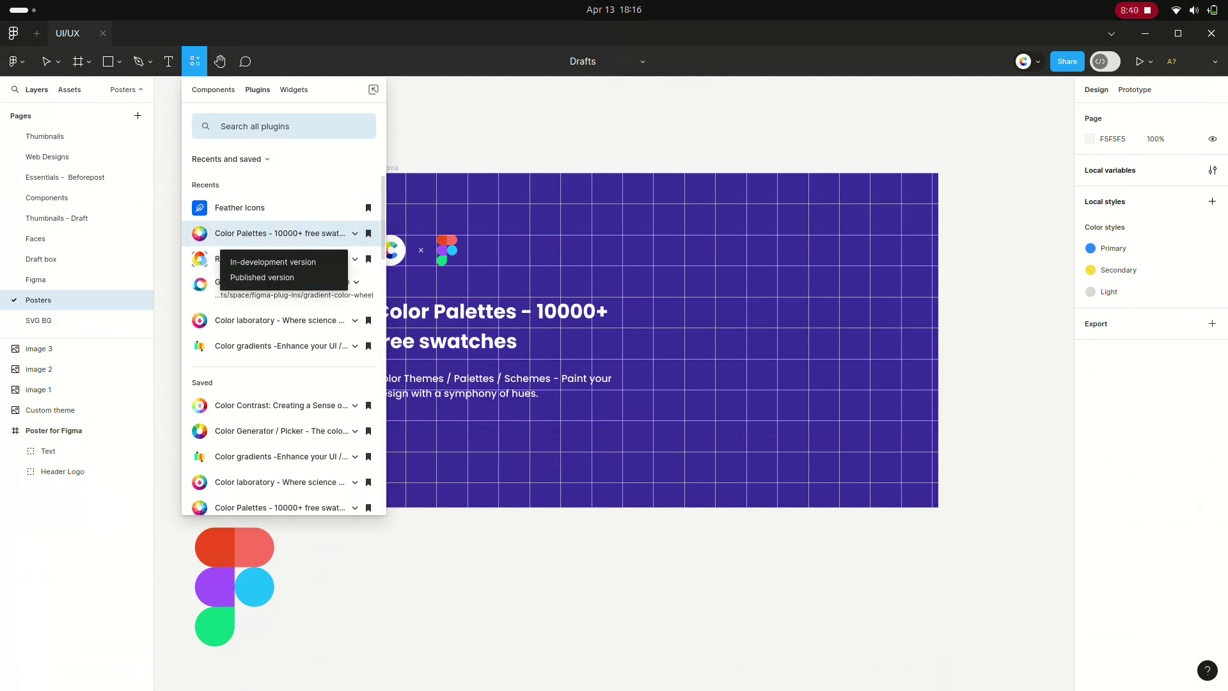
pyautogui.click(262, 276)
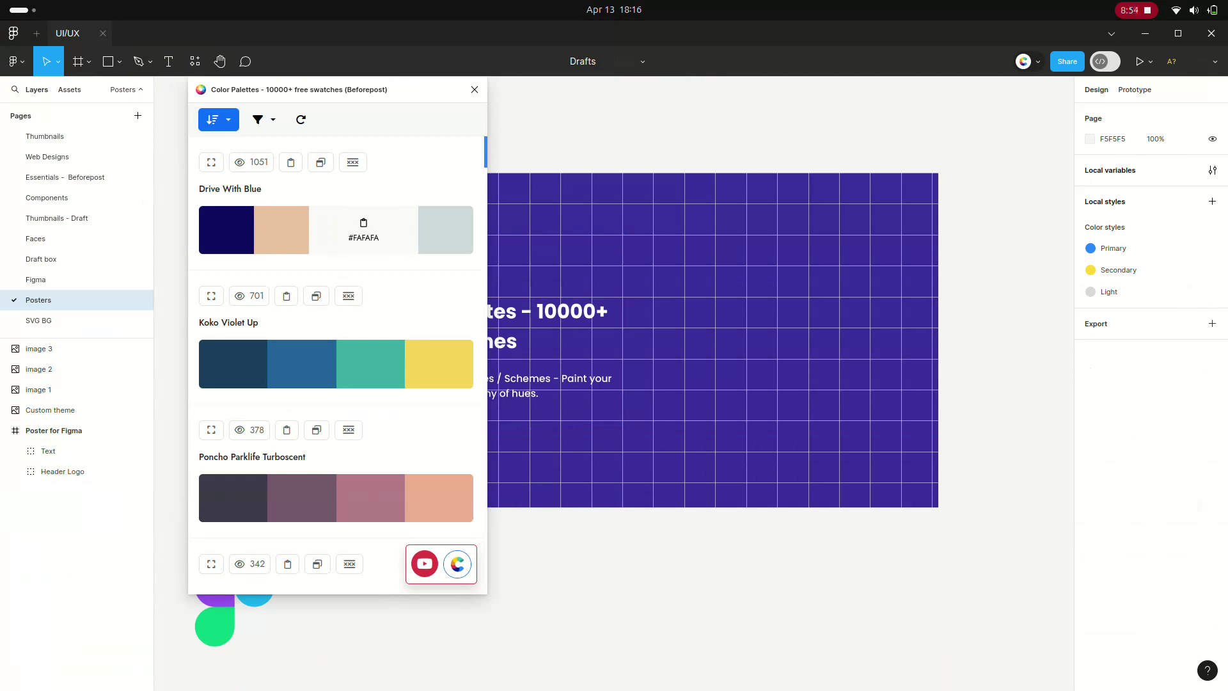
pyautogui.press('super')
pyautogui.write('snl')
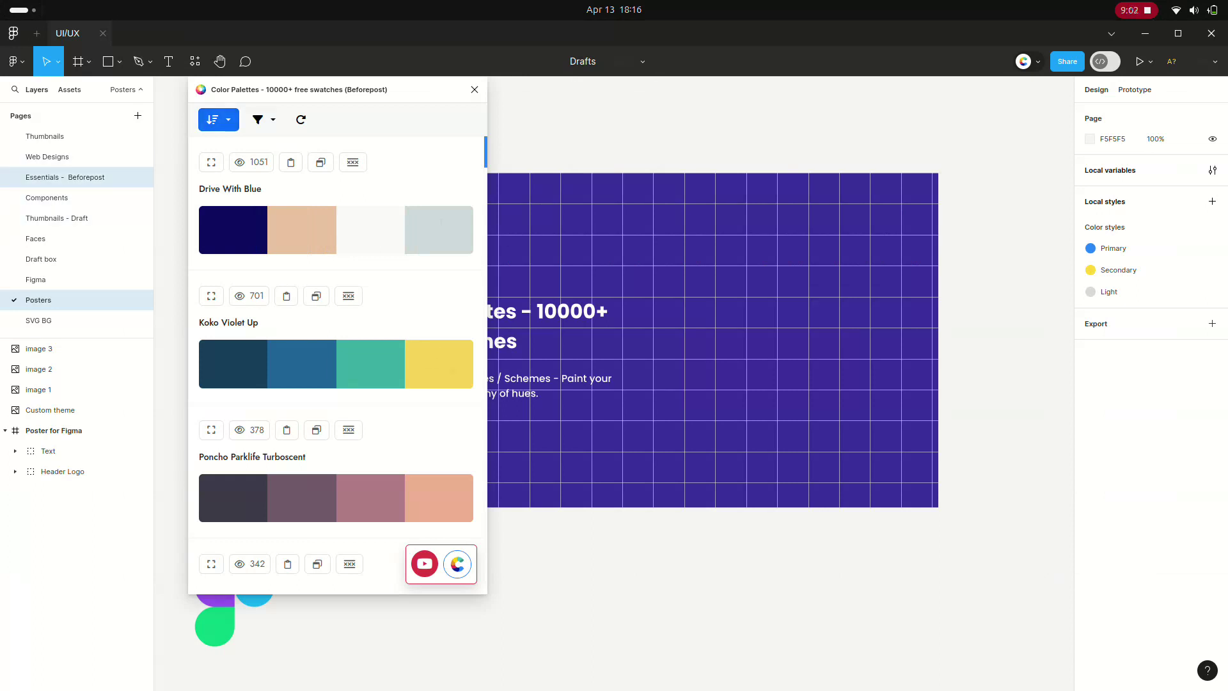
# Close the plugin, take screenshot image 190 from Essentials - Beforepost, and return to Posters
pyautogui.click(64, 177)
pyautogui.click(475, 89)
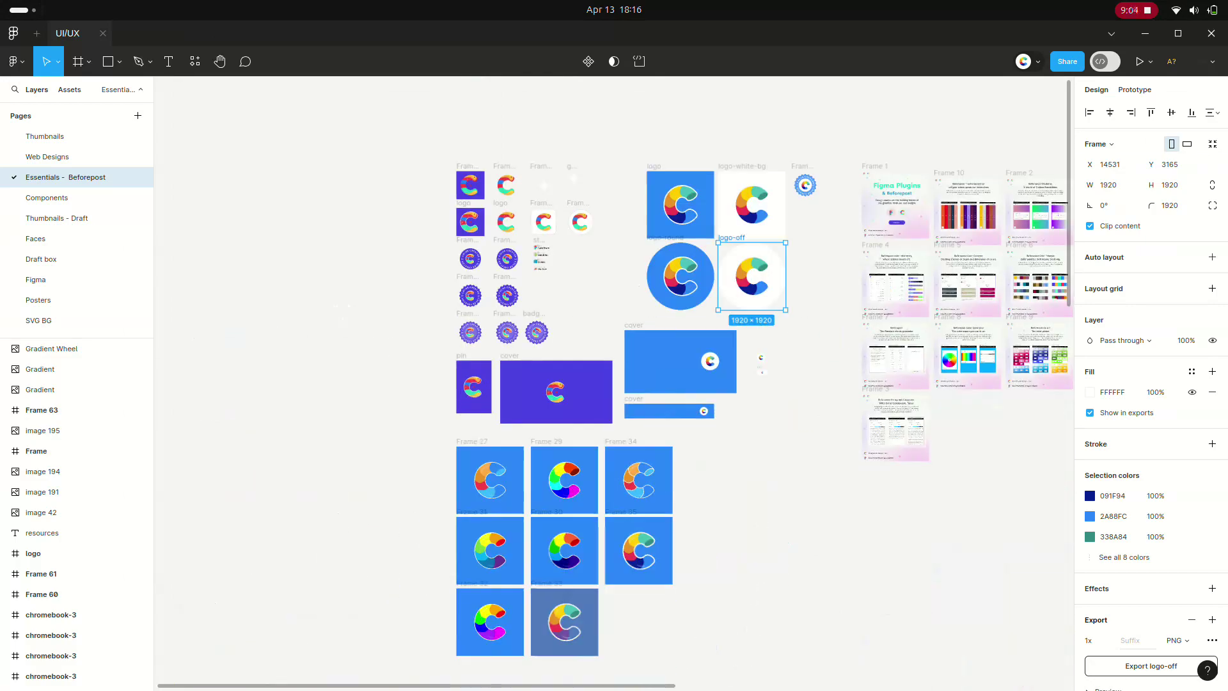
pyautogui.hscroll(15, 614, 384)
pyautogui.hscroll(3, 614, 384)
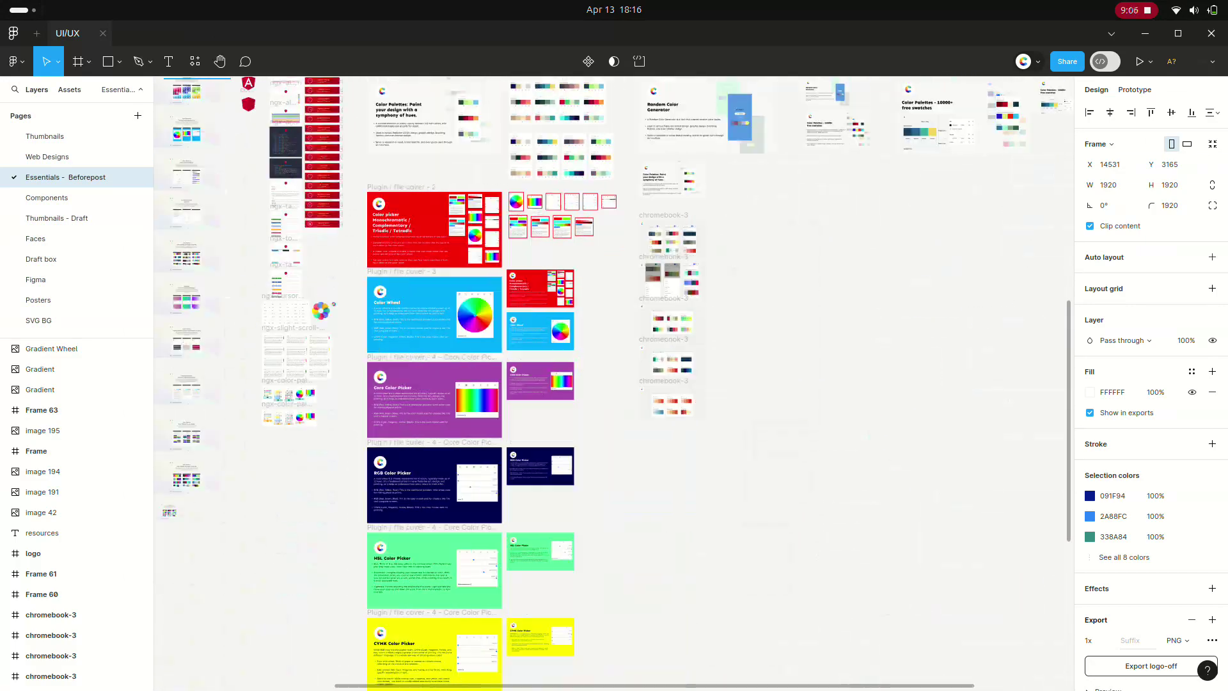
pyautogui.hscroll(3, 614, 384)
pyautogui.scroll(4, 614, 383)
pyautogui.scroll(3, 614, 384)
pyautogui.hscroll(2, 614, 384)
pyautogui.scroll(1, 614, 384)
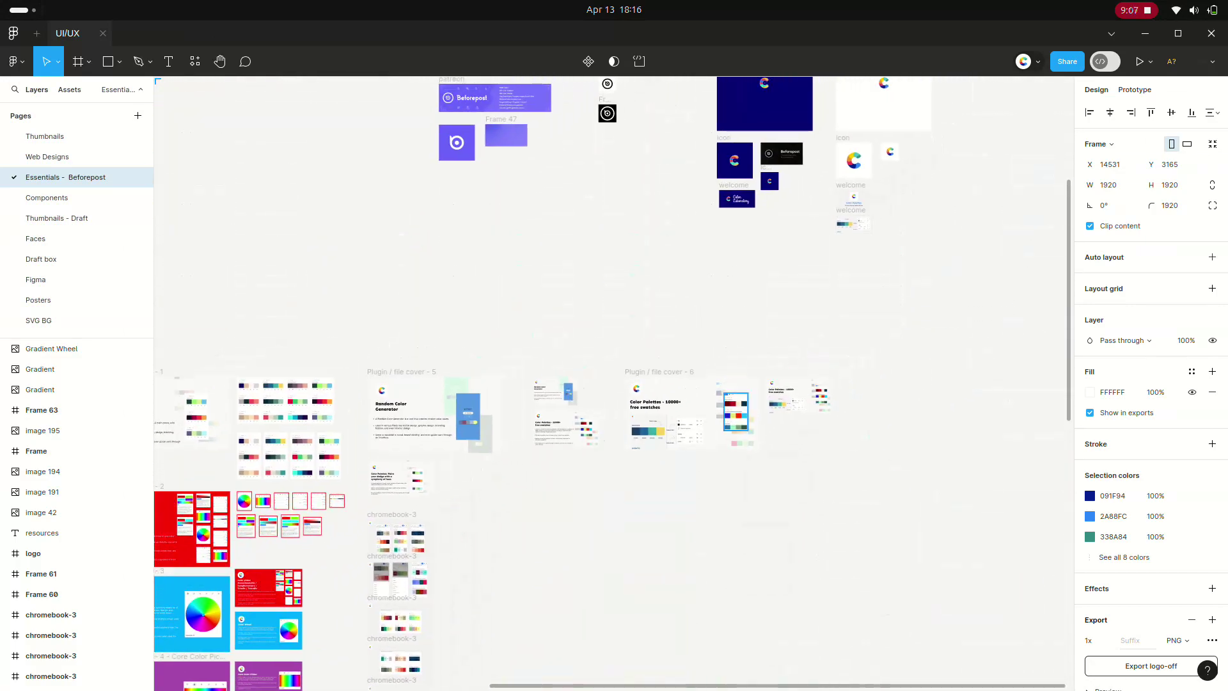
pyautogui.scroll(5, 749, 416)
pyautogui.scroll(5, 748, 416)
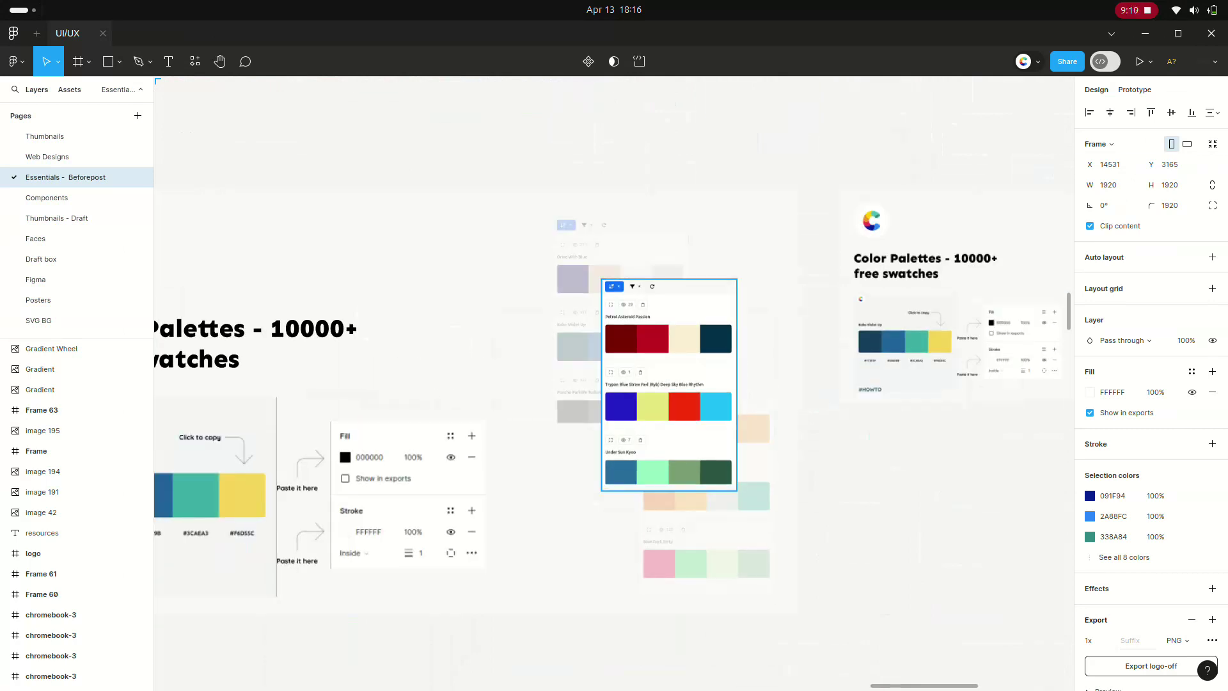
pyautogui.click(704, 416)
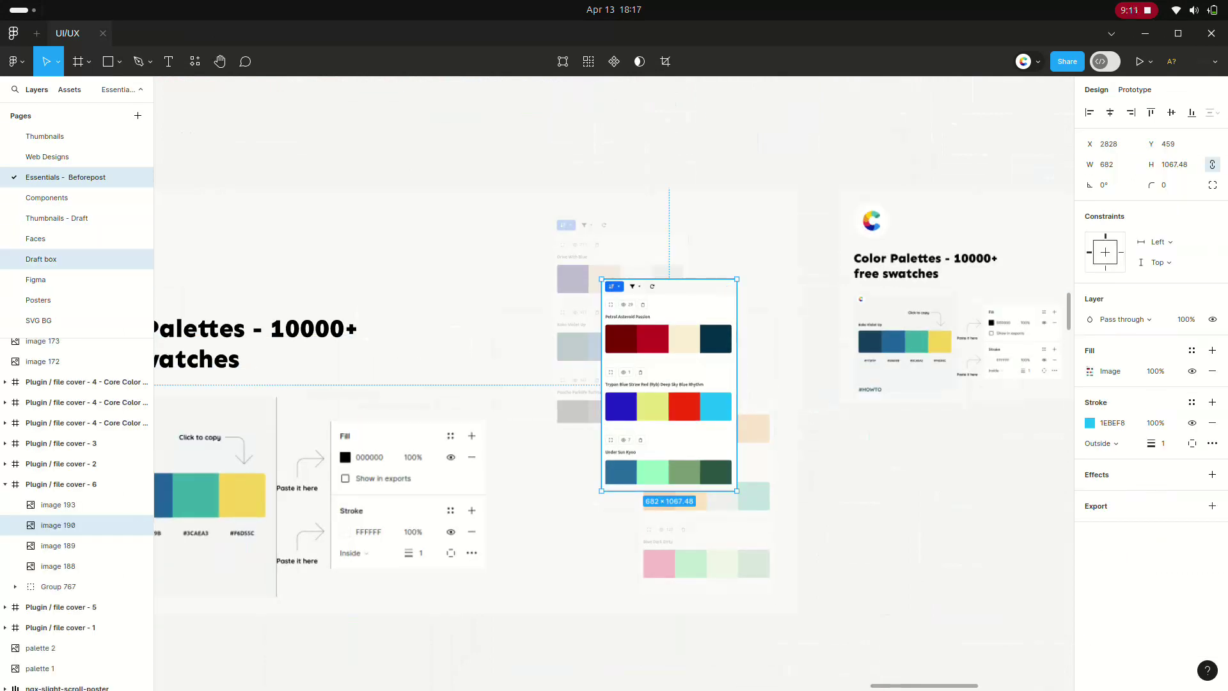
pyautogui.click(35, 280)
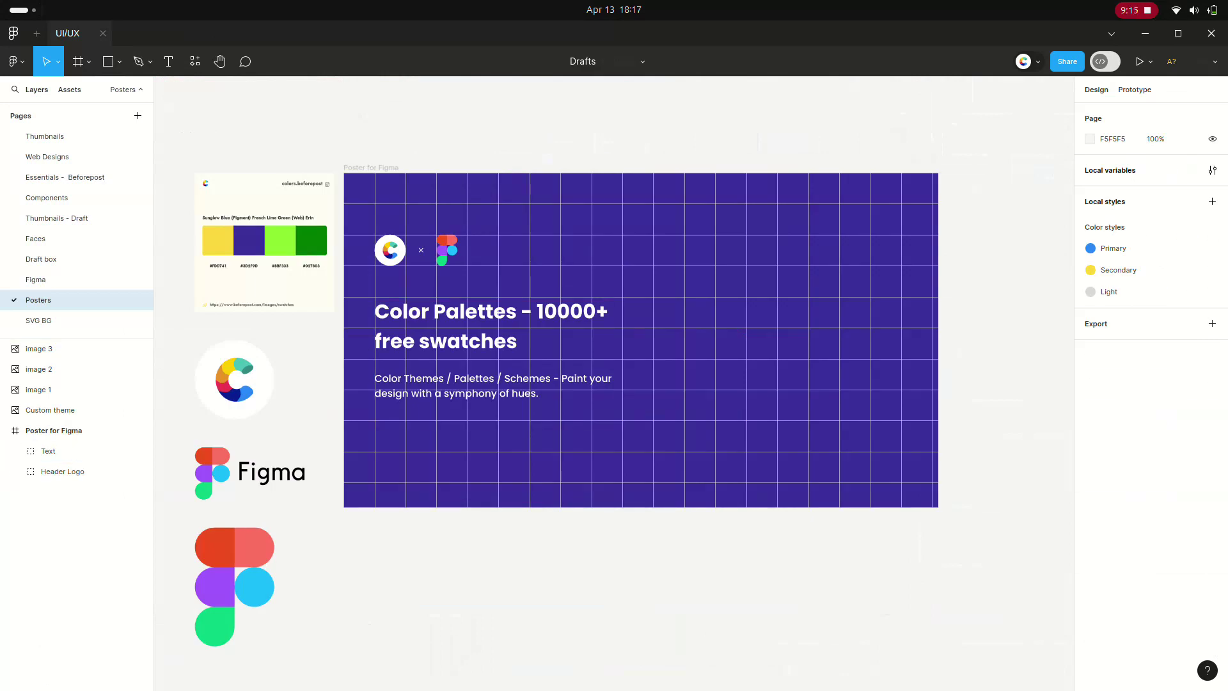
# Paste the palette screenshot, shrink it to 429×672, and move it to the poster's right
pyautogui.scroll(-4, 615, 384)
pyautogui.hotkey('ctrl', 'v')
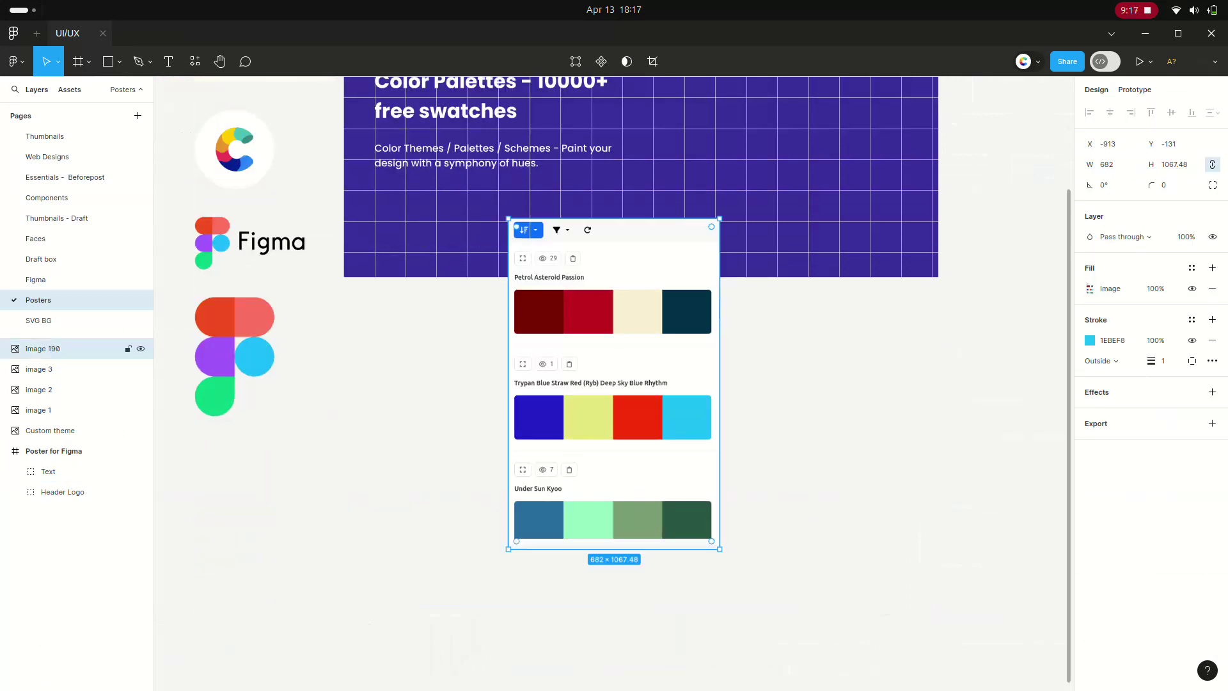
pyautogui.scroll(2, 614, 384)
pyautogui.scroll(4, 681, 384)
pyautogui.moveTo(681, 384); pyautogui.dragTo(724, 443)
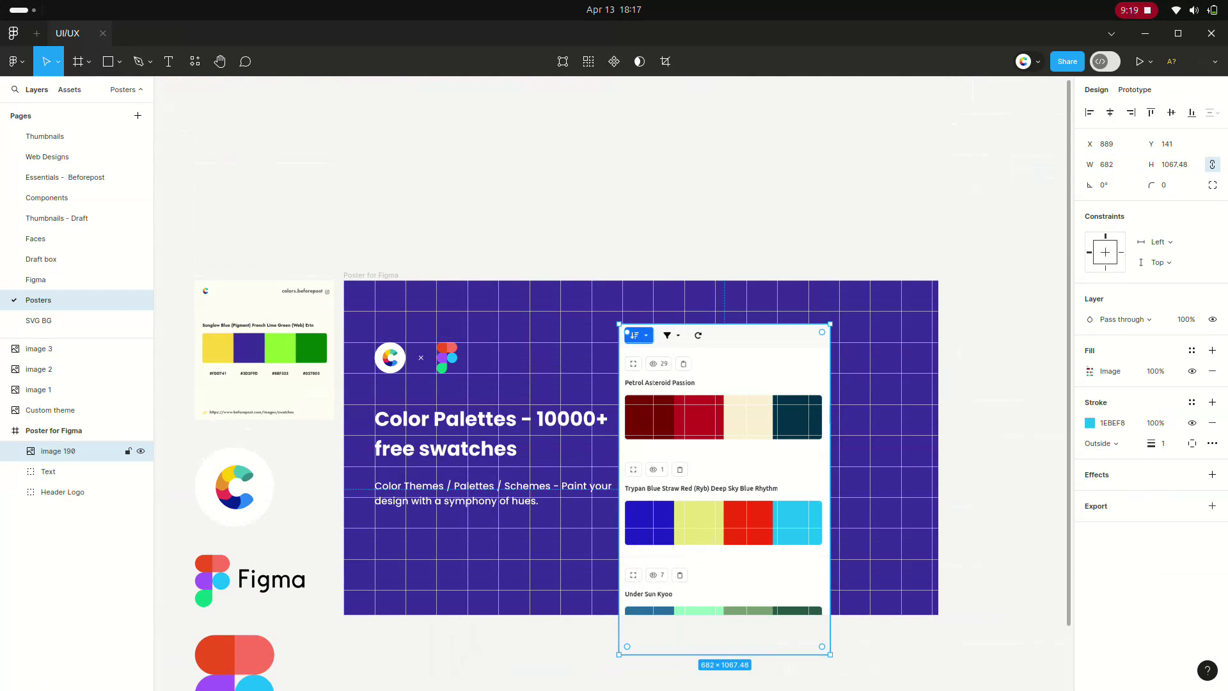
pyautogui.moveTo(830, 653); pyautogui.dragTo(751, 531)
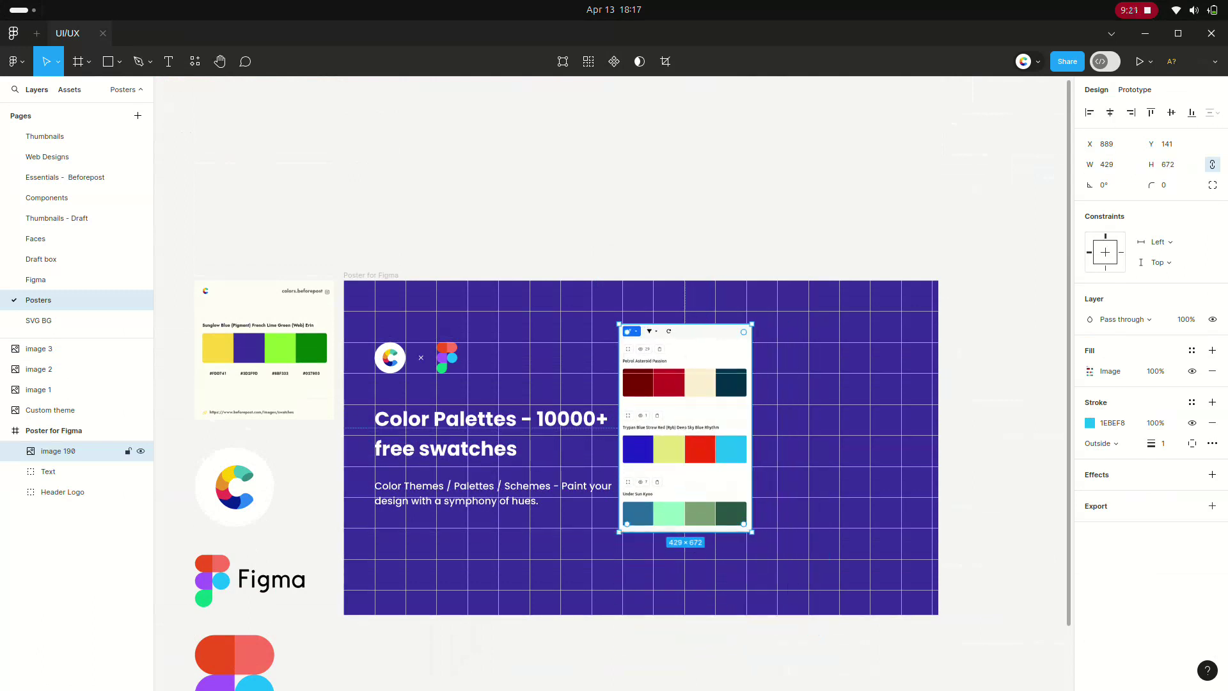
pyautogui.moveTo(684, 426)
pyautogui.mouseDown()
pyautogui.moveTo(762, 455)
pyautogui.moveTo(763, 445)
pyautogui.mouseUp()
pyautogui.hotkey('shift', 'Left')
pyautogui.hotkey('shift', 'Left')
pyautogui.hotkey('shift', 'Left')
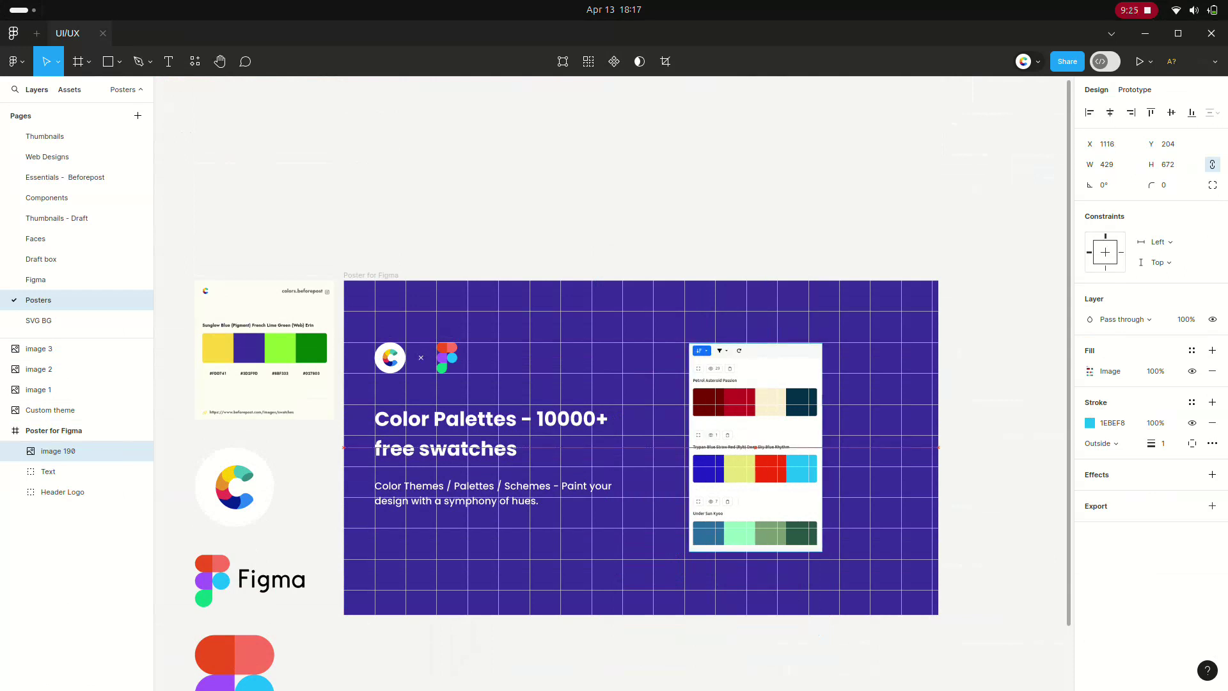
pyautogui.press('Left')
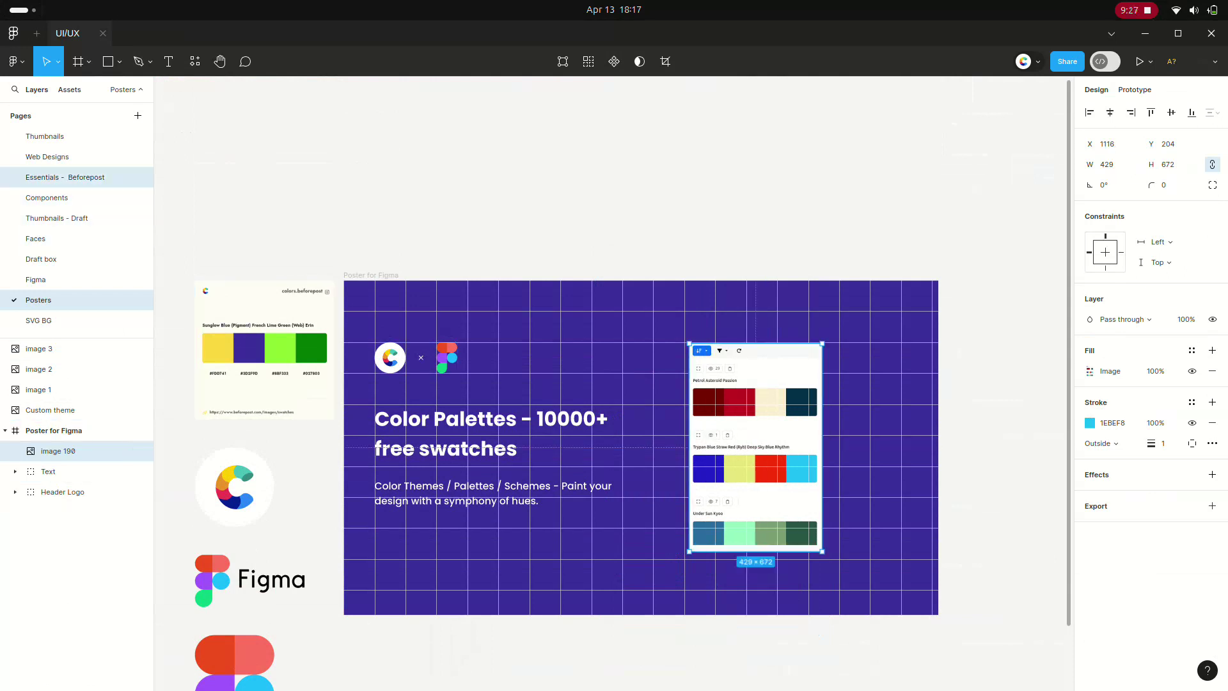
# Try faded image 189 on the poster, delete it, and fine-tune the screenshot's position
pyautogui.click(65, 177)
pyautogui.click(70, 525)
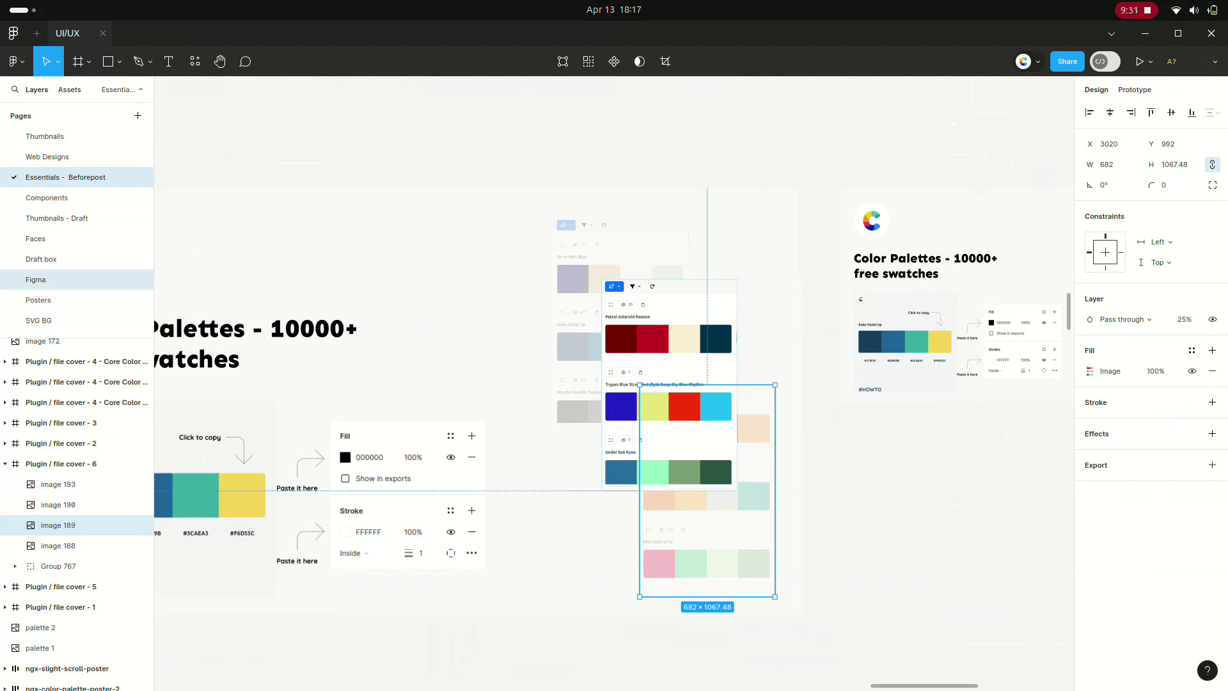
pyautogui.click(36, 279)
pyautogui.click(39, 300)
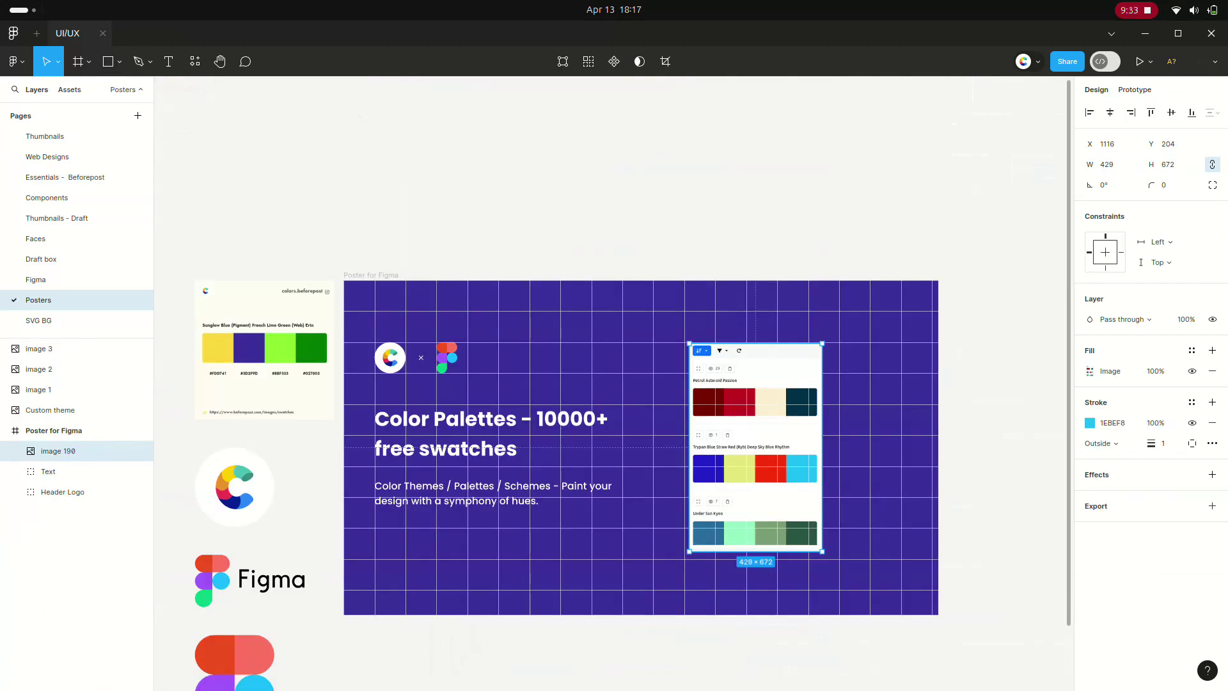
pyautogui.press('Escape')
pyautogui.hotkey('ctrl', 'v')
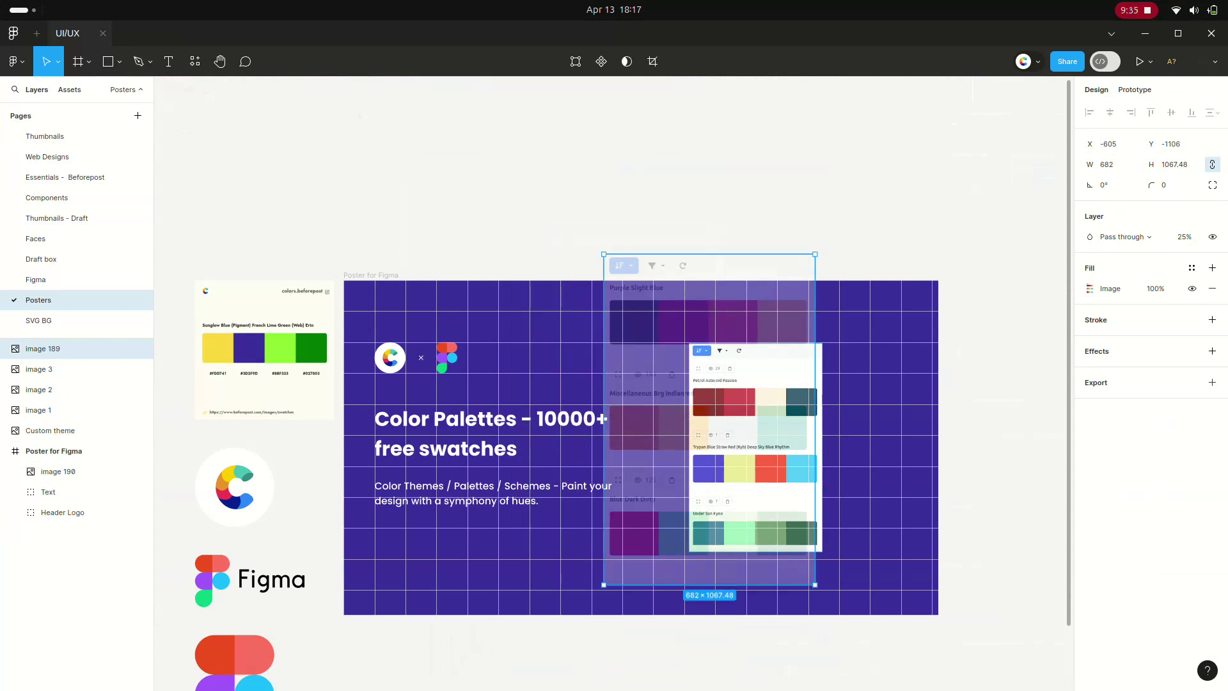
pyautogui.moveTo(709, 419)
pyautogui.mouseDown()
pyautogui.moveTo(828, 442)
pyautogui.moveTo(816, 428)
pyautogui.mouseUp()
pyautogui.press('Delete')
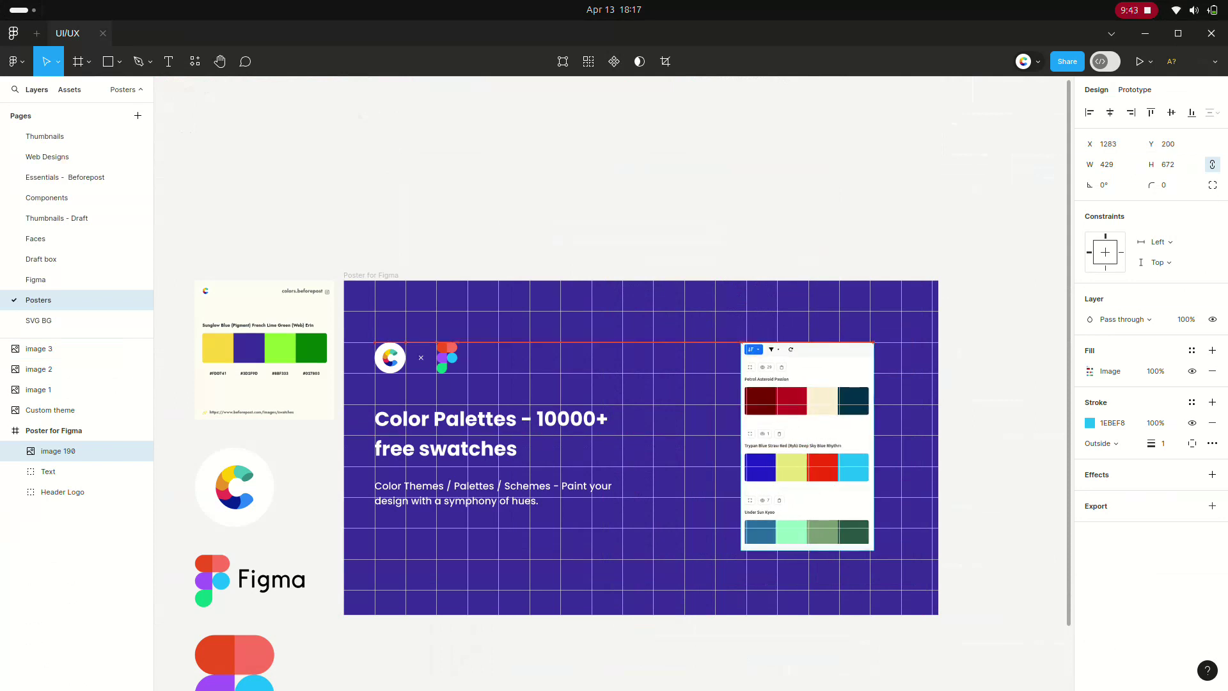
pyautogui.moveTo(815, 428)
pyautogui.mouseDown()
pyautogui.moveTo(825, 440)
pyautogui.moveTo(813, 448)
pyautogui.mouseUp()
pyautogui.press('Escape')
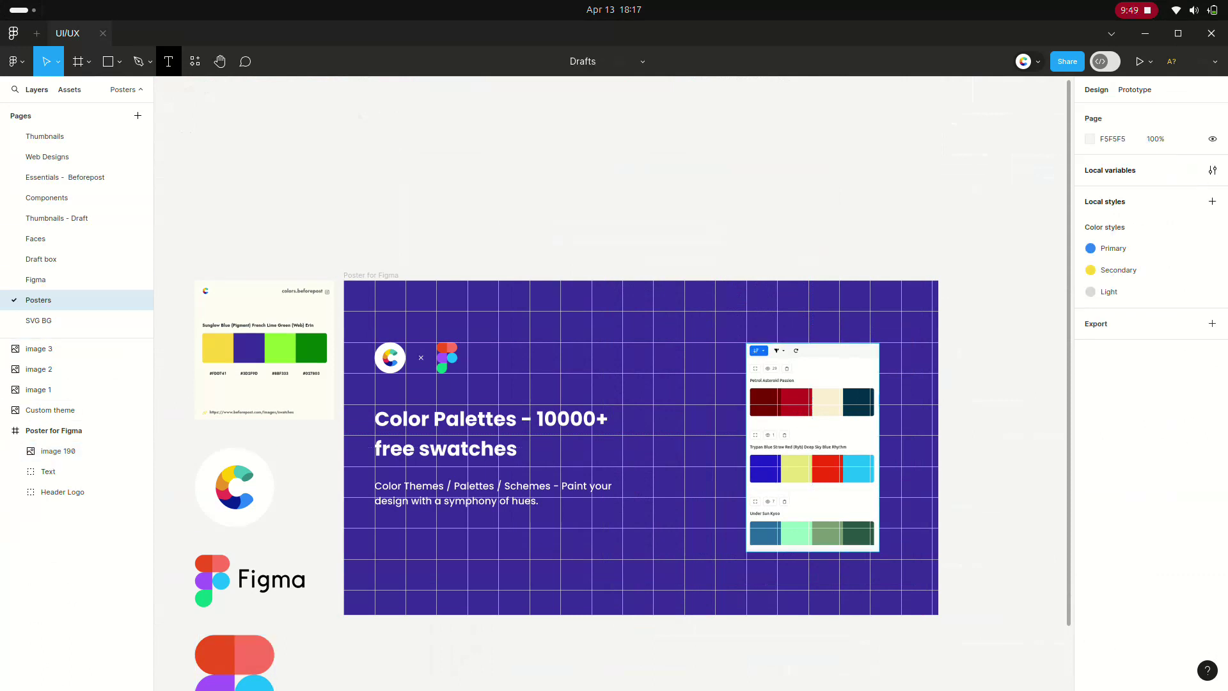
# Draw a band across the poster bottom filled with eyedropped yellow #FDD741
pyautogui.press('r')
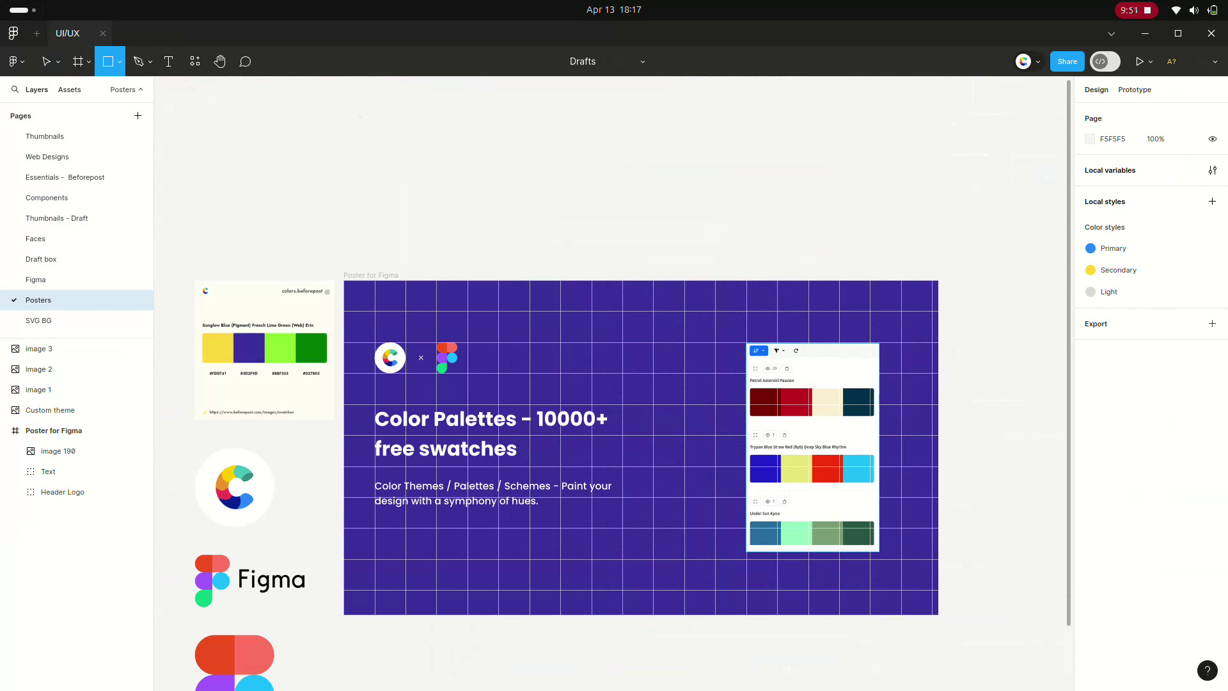
pyautogui.moveTo(343, 574); pyautogui.dragTo(938, 614)
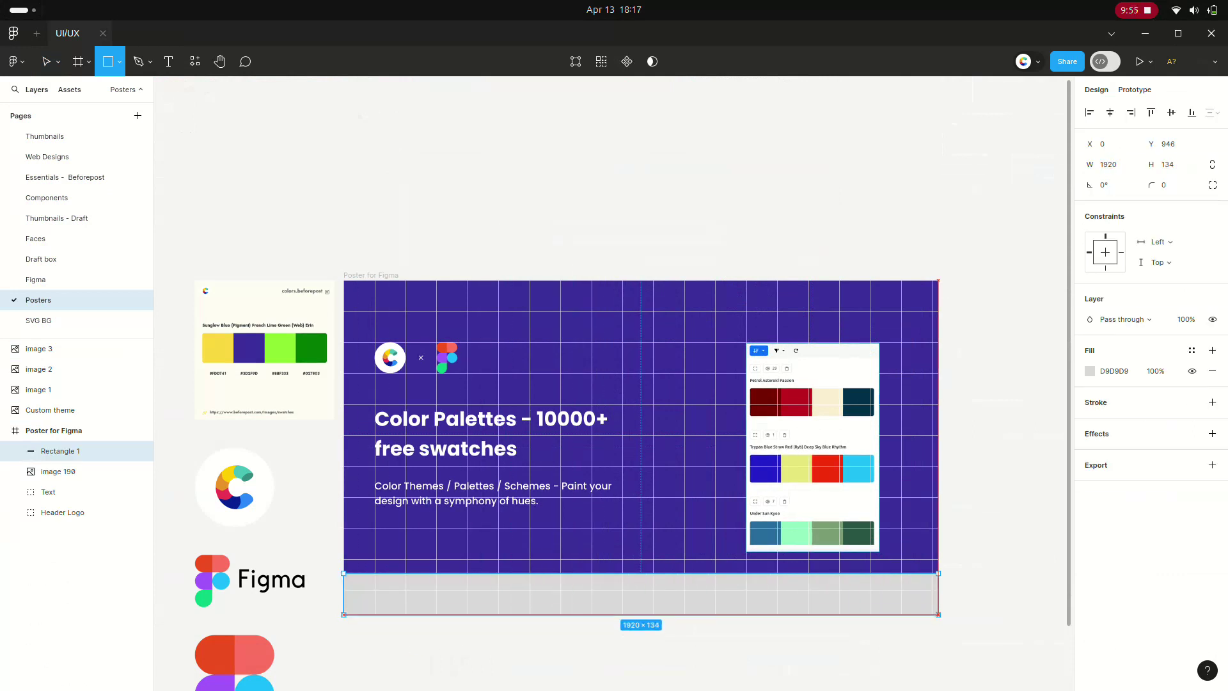
pyautogui.click(1090, 371)
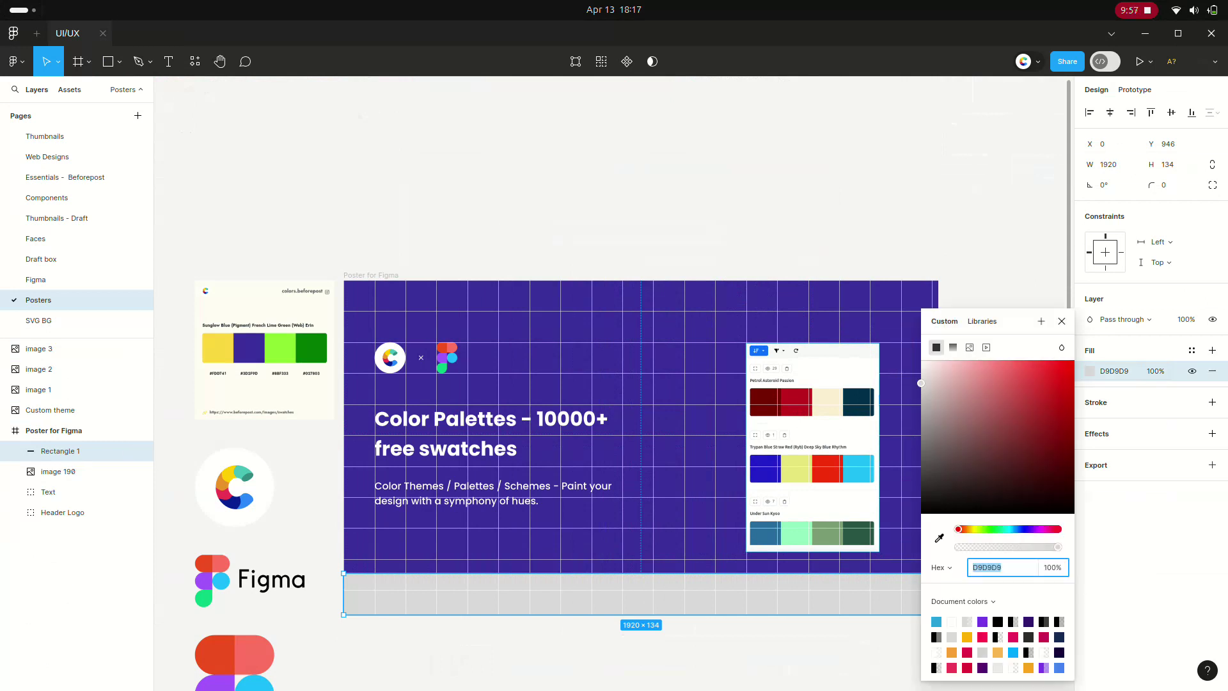
pyautogui.click(939, 538)
pyautogui.click(1013, 139)
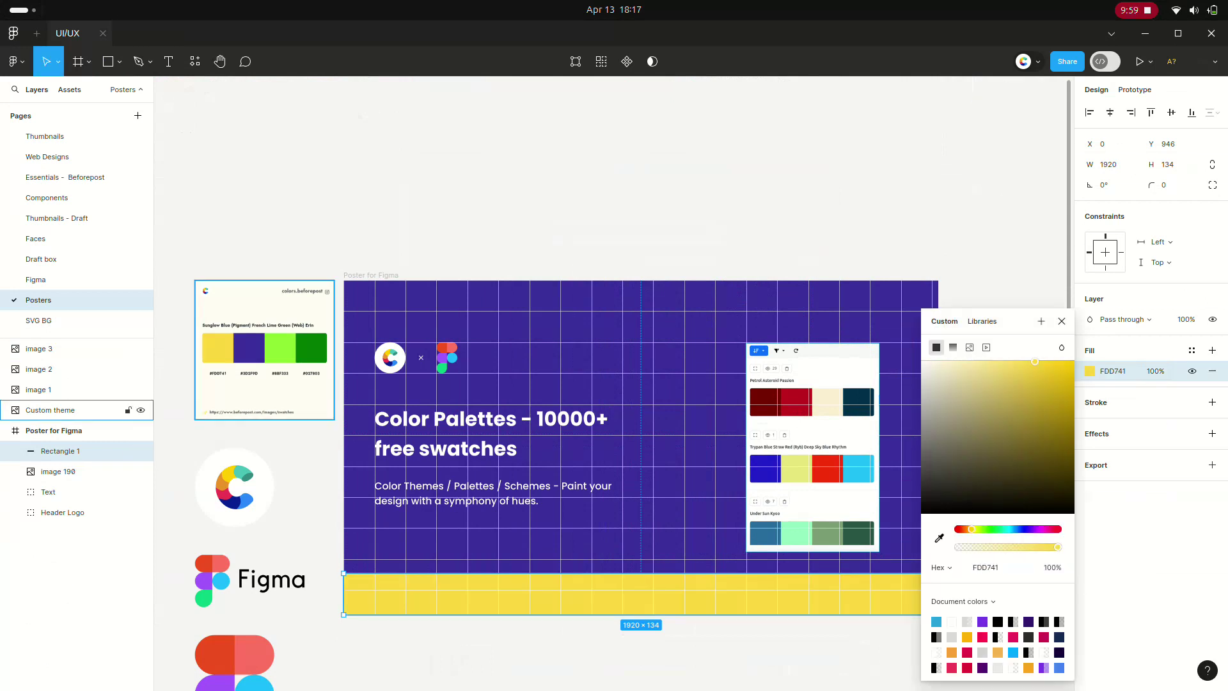
pyautogui.press('Escape')
# Set the yellow band's height to 128 and align it to the poster's bottom edge
pyautogui.scroll(-3, 611, 384)
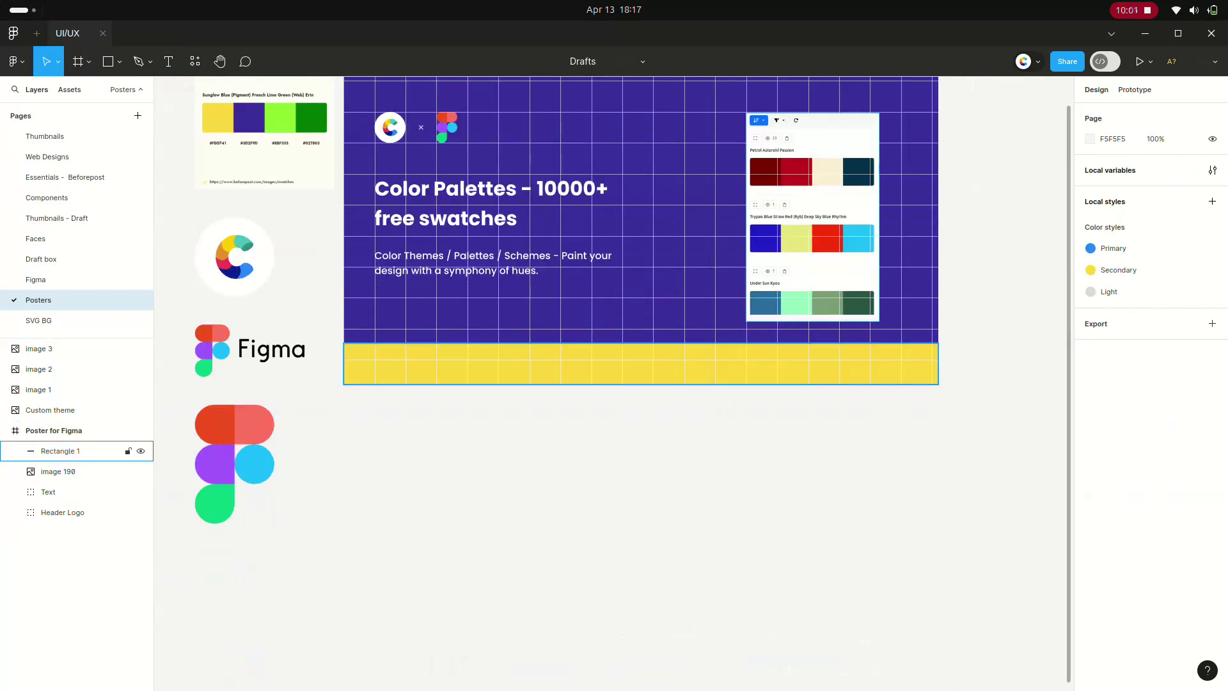
pyautogui.click(60, 451)
pyautogui.click(1171, 164)
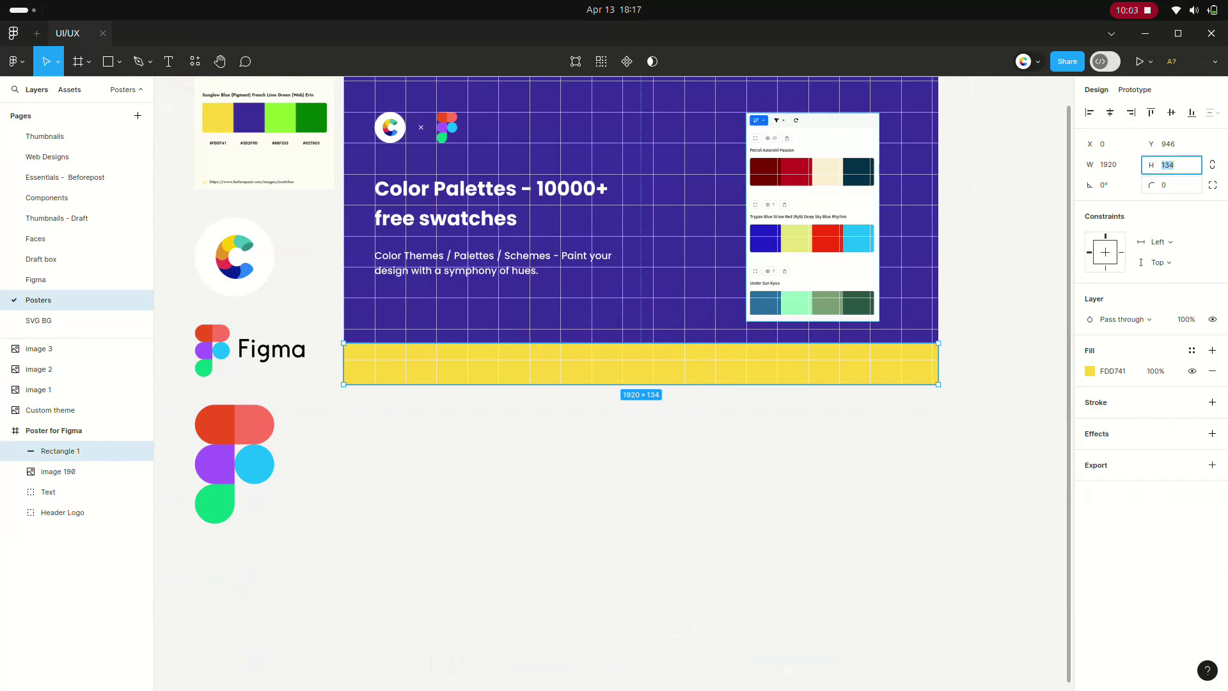
pyautogui.write('8')
pyautogui.press('Return')
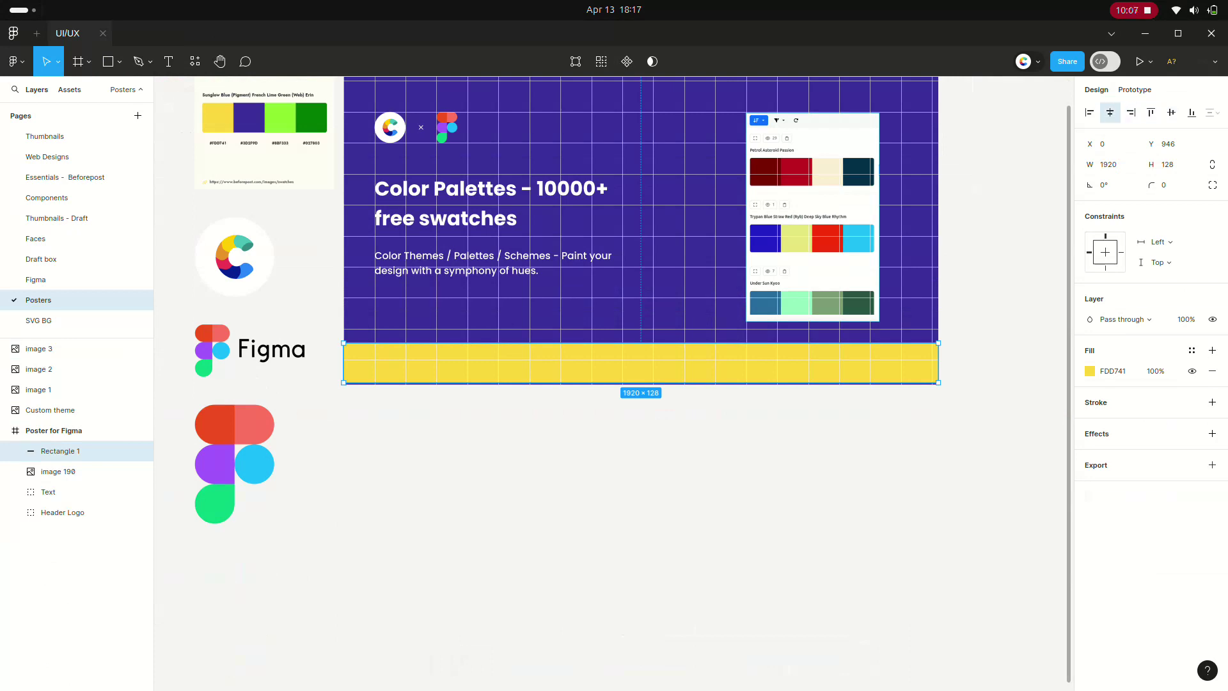
pyautogui.click(1191, 112)
pyautogui.hotkey('shift', '2')
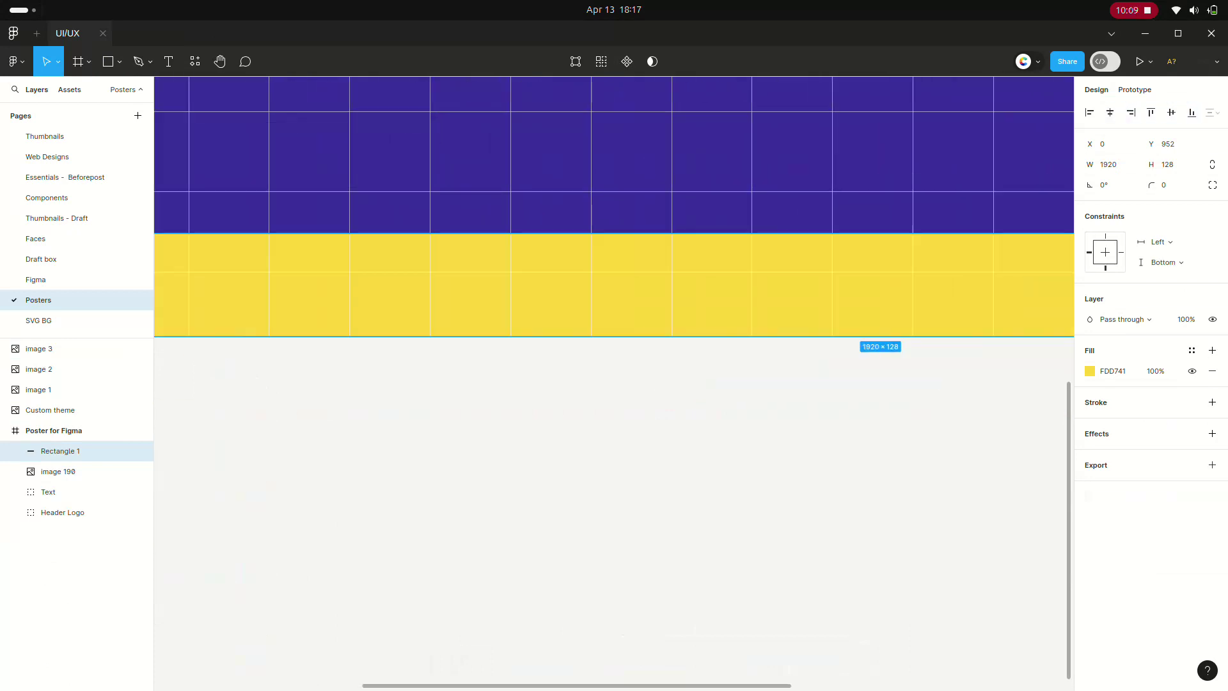
pyautogui.scroll(-3, 678, 435)
pyautogui.scroll(2, 612, 384)
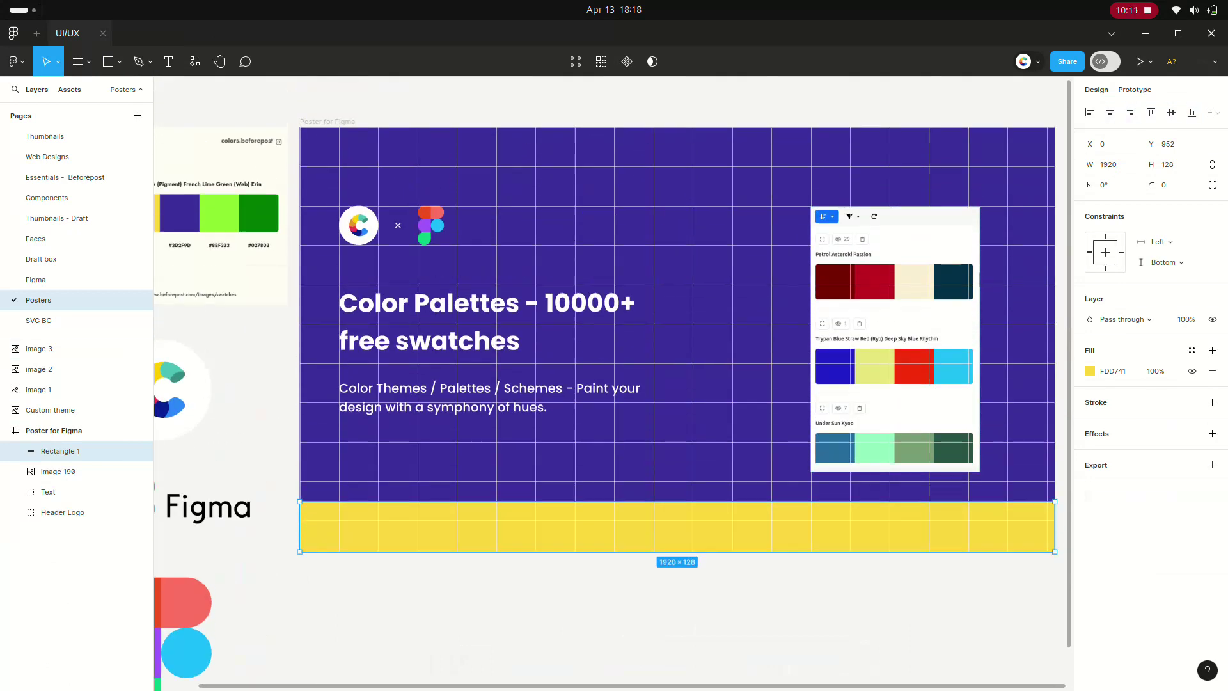
pyautogui.hscroll(1, 612, 384)
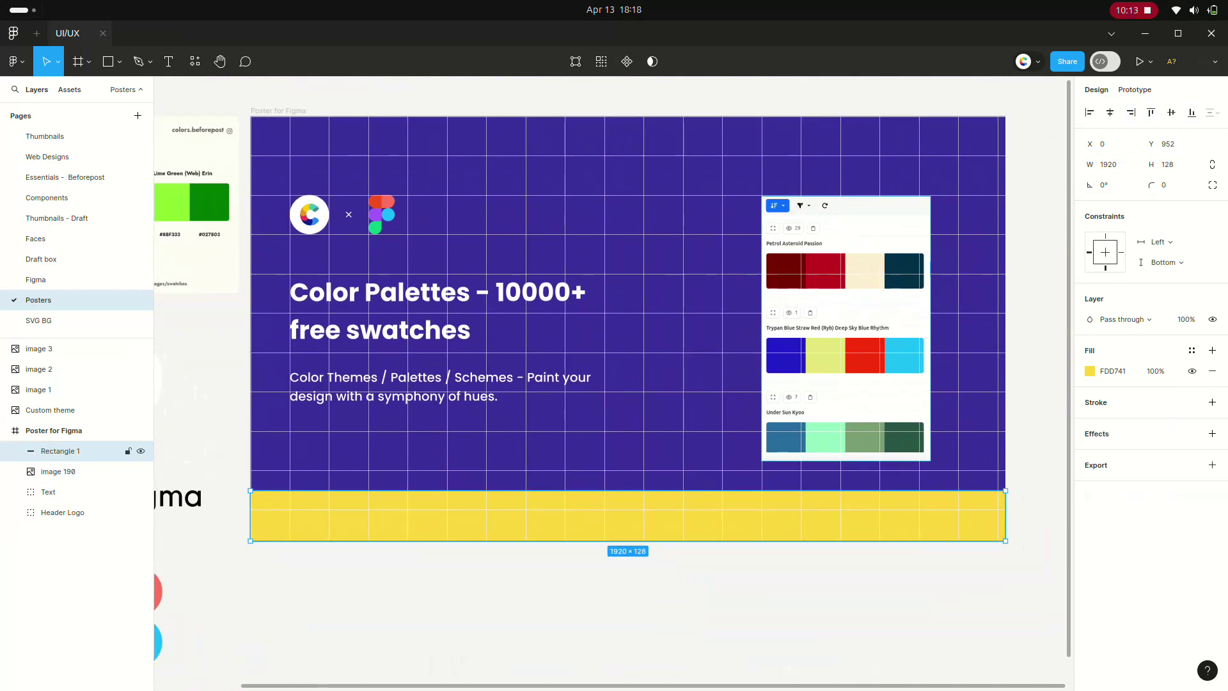
pyautogui.scroll(5, 681, 256)
pyautogui.scroll(-3, 681, 255)
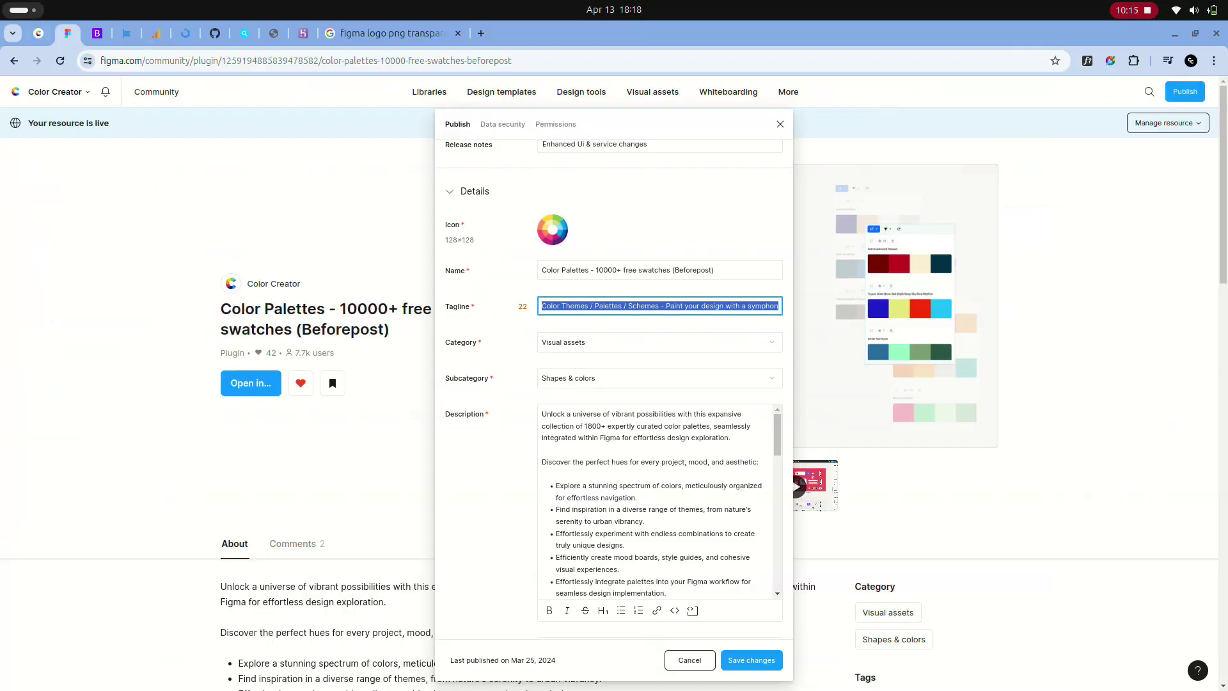
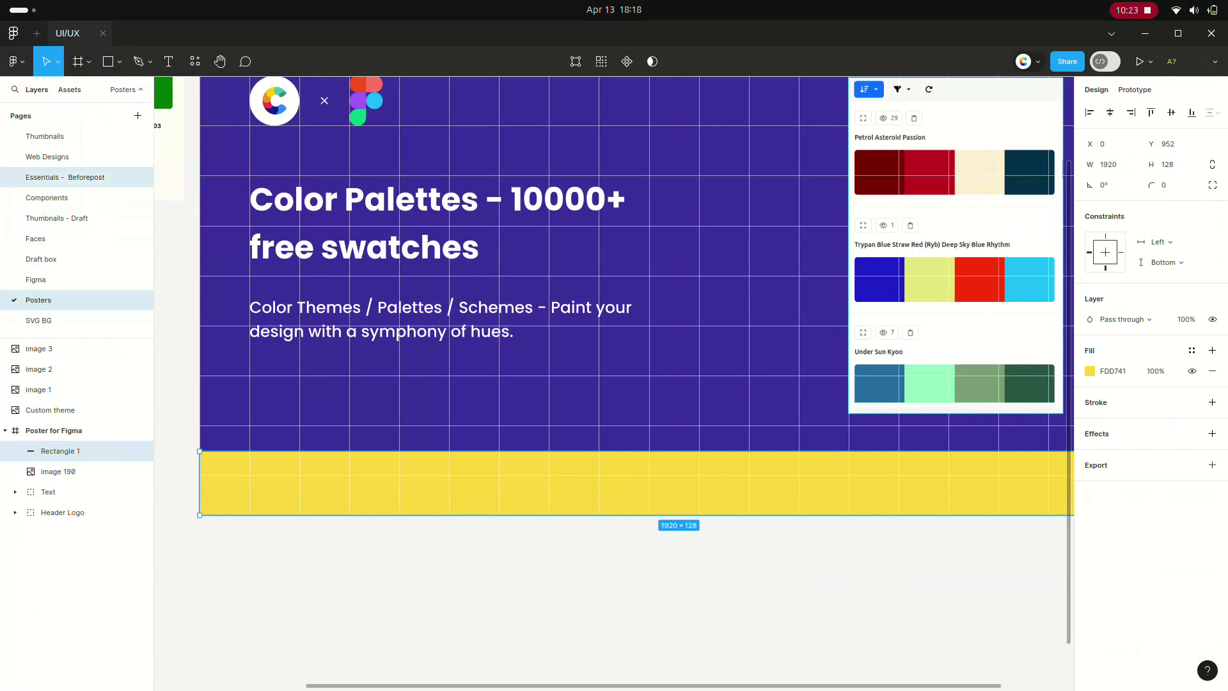
# Add a text label reading 'Color Palettes' at the left of the yellow bar
pyautogui.press('t')
pyautogui.press('t')
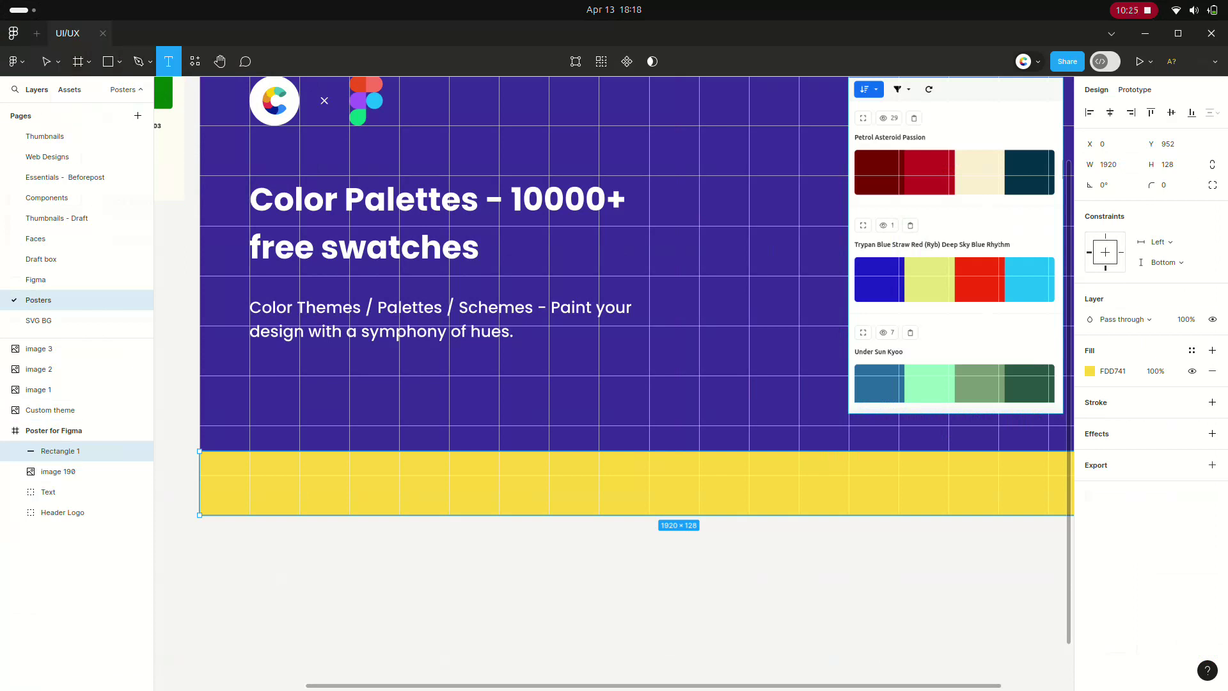
pyautogui.moveTo(274, 470)
pyautogui.mouseDown()
pyautogui.moveTo(441, 483)
pyautogui.moveTo(427, 497)
pyautogui.mouseUp()
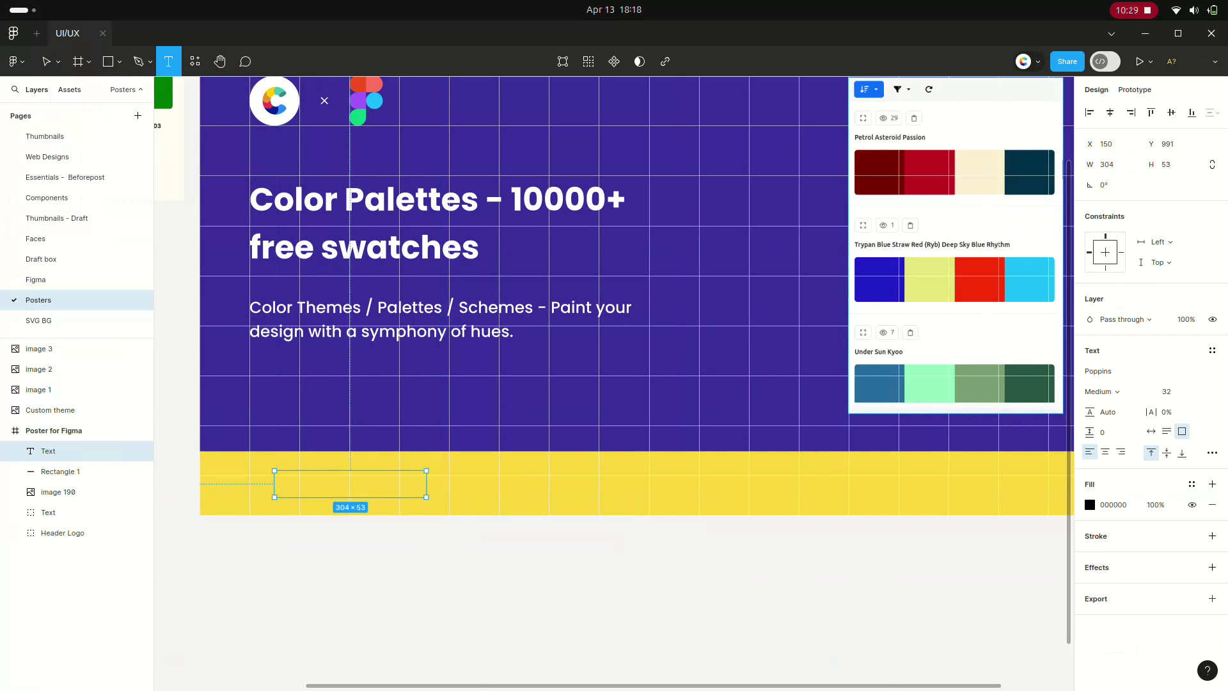
pyautogui.write('Col')
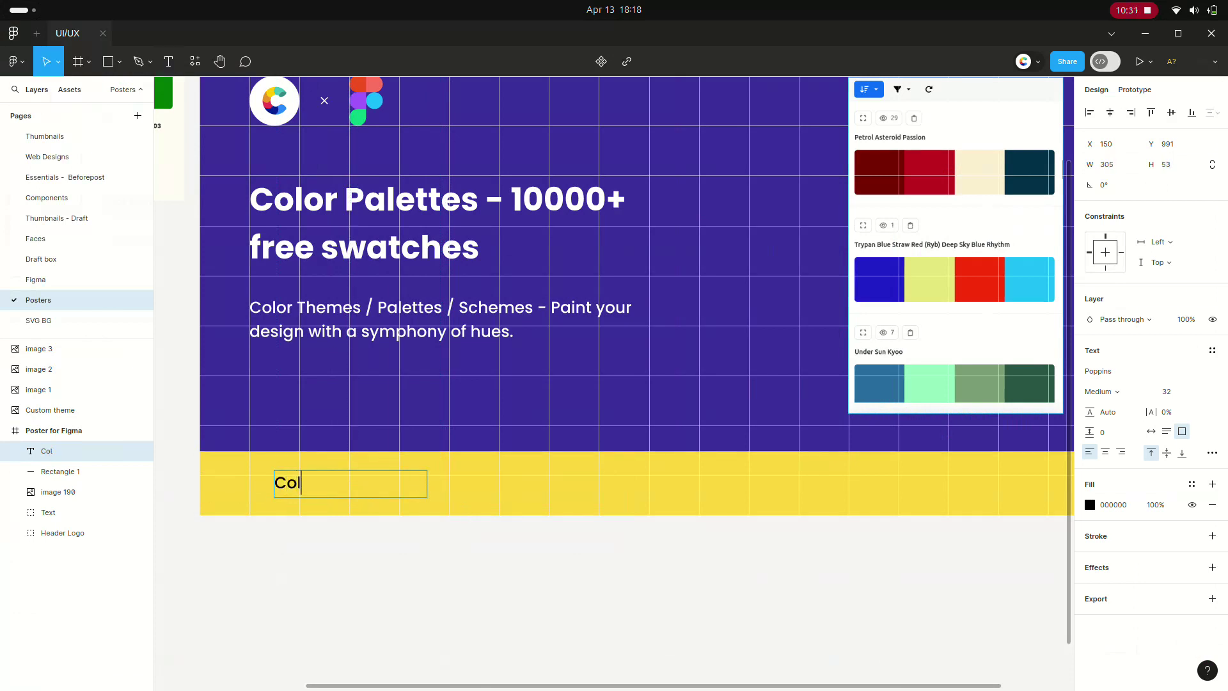
pyautogui.write('or Palettes')
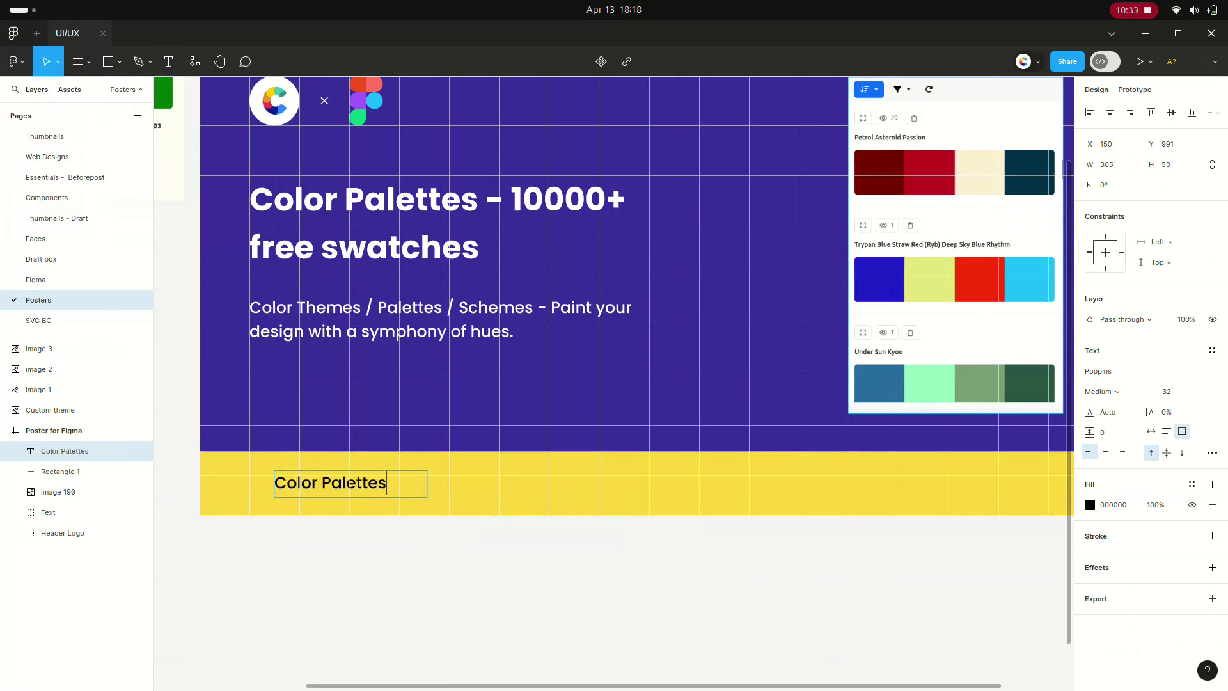
# Make the Color Palettes label SemiBold and shrink its box to fit the text
pyautogui.click(1102, 391)
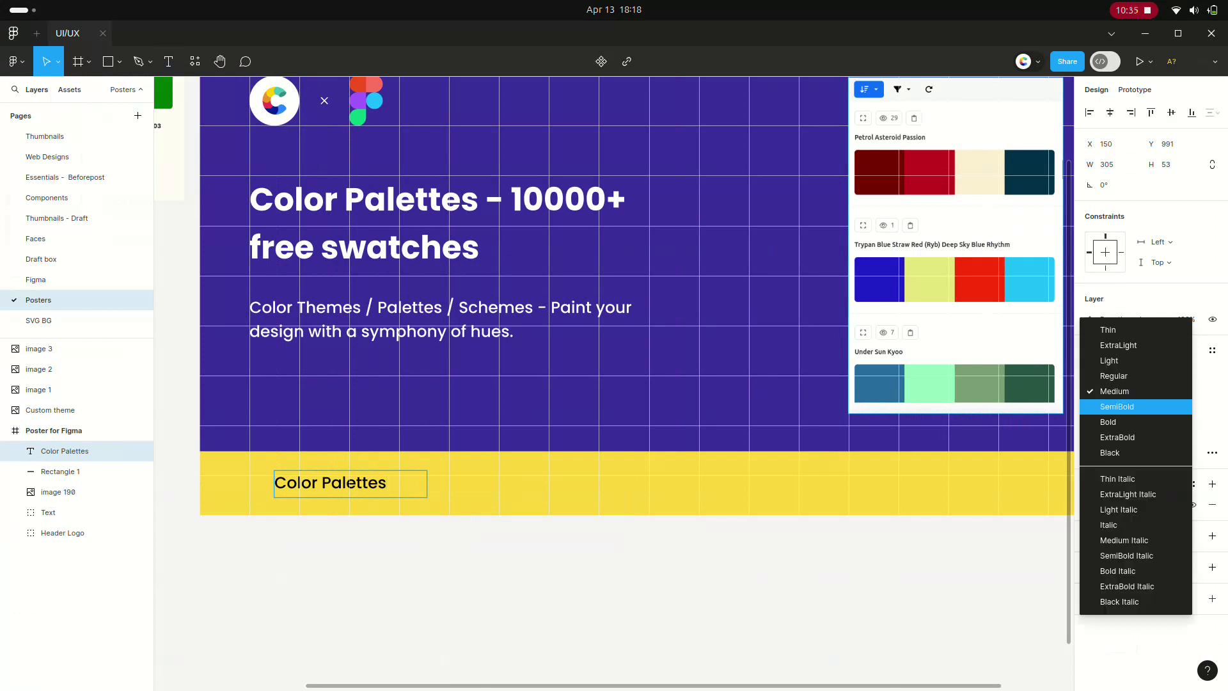
pyautogui.click(1104, 411)
pyautogui.hotkey('ctrl', 'z')
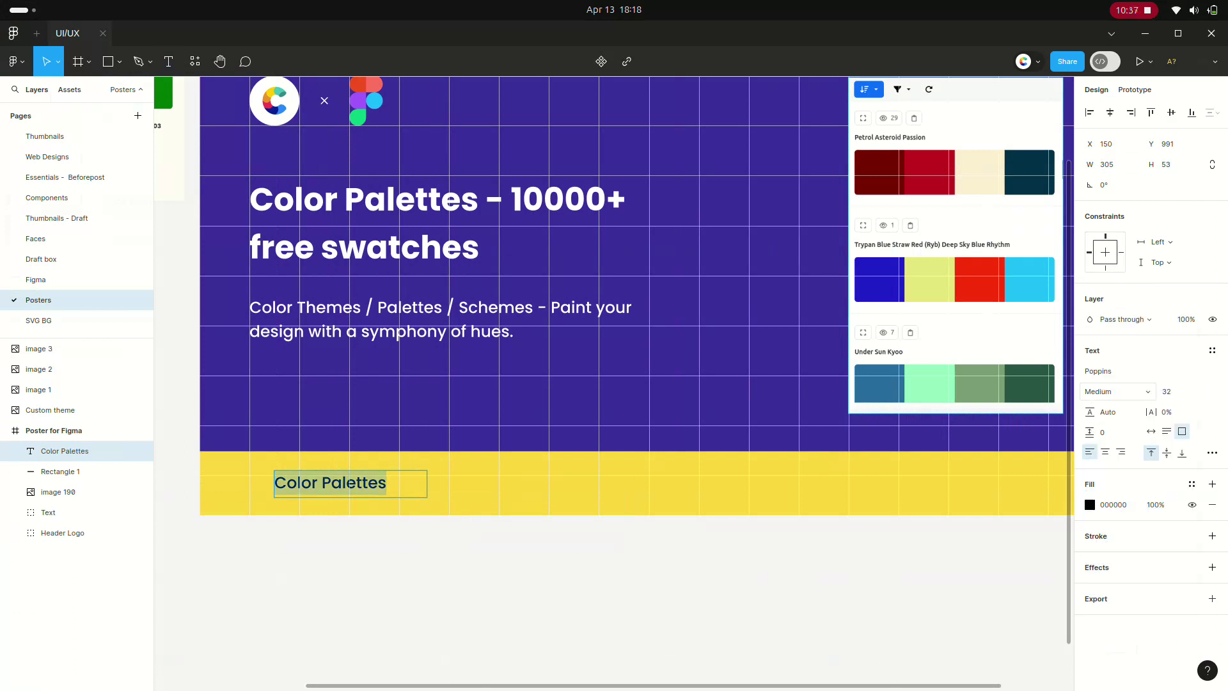
pyautogui.click(1116, 391)
pyautogui.click(1103, 413)
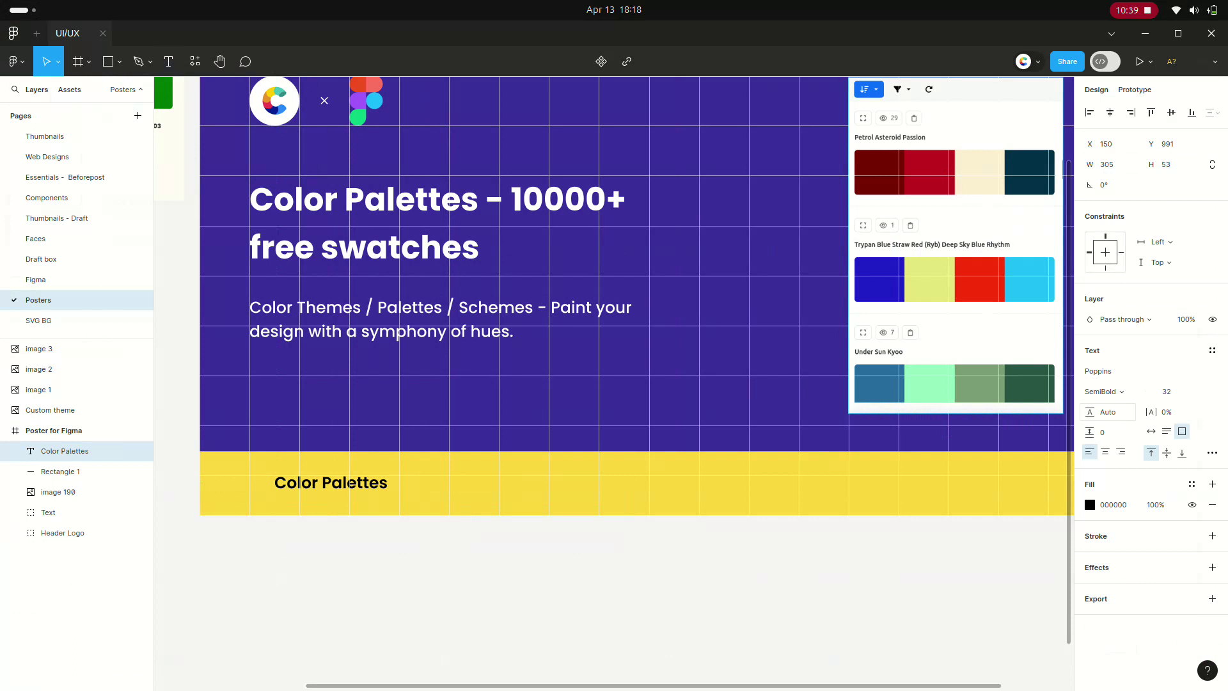
pyautogui.click(331, 483)
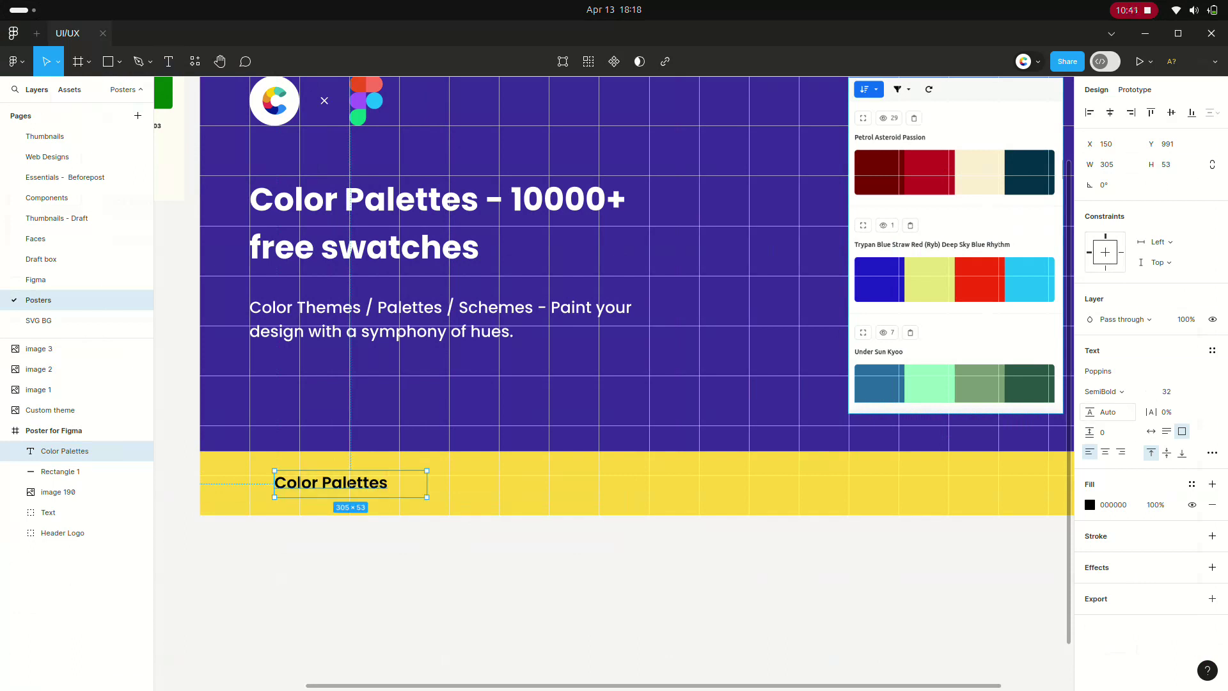
pyautogui.click(1152, 431)
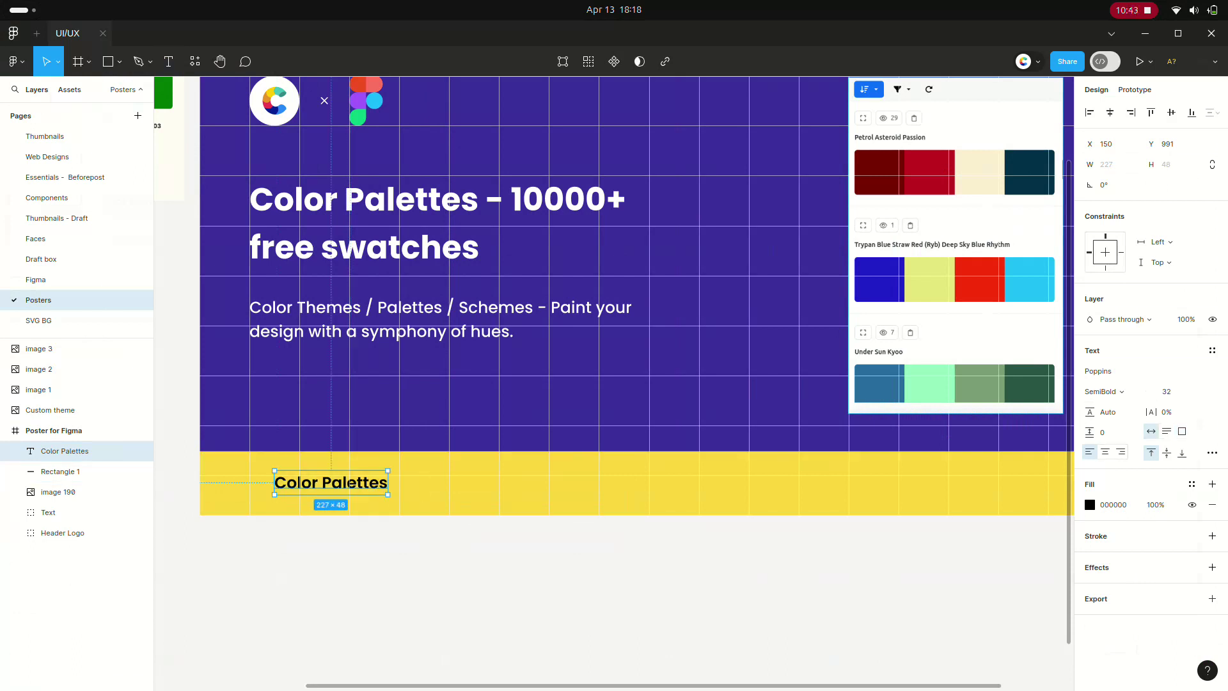
# Centre the label vertically, then add a 'Color Gradients' copy to its right
pyautogui.click(1167, 453)
pyautogui.moveTo(331, 483); pyautogui.dragTo(520, 482)
pyautogui.doubleClick(543, 483)
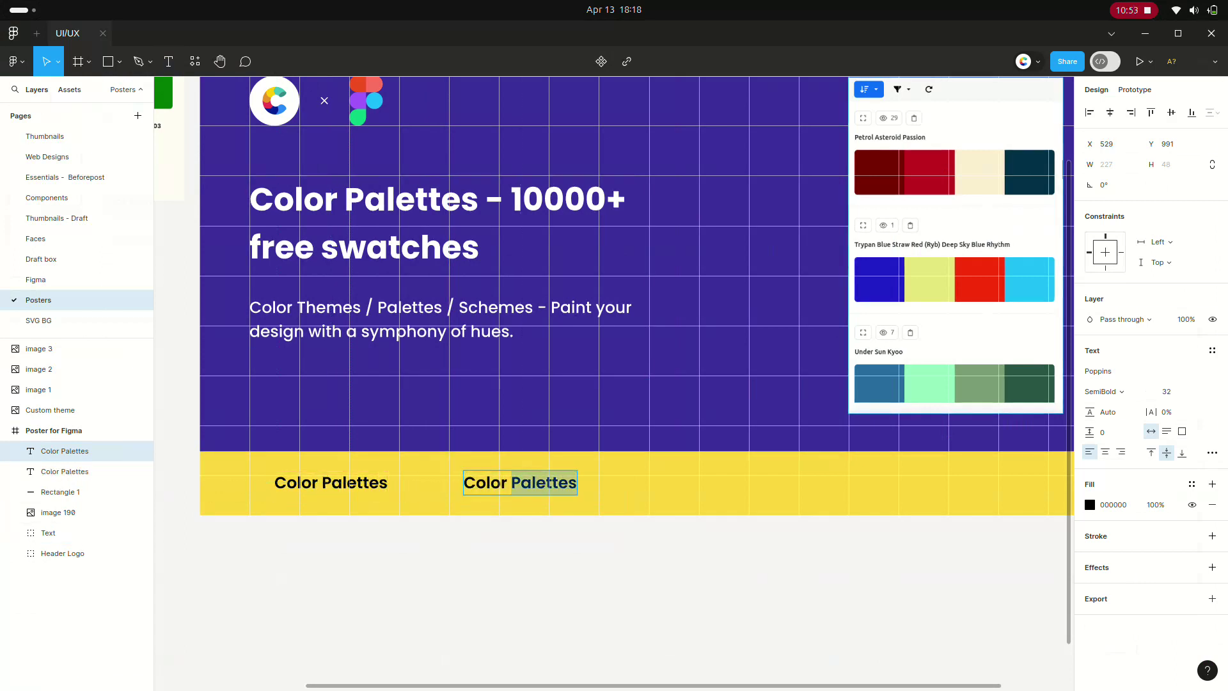
pyautogui.write('G')
pyautogui.write('ad')
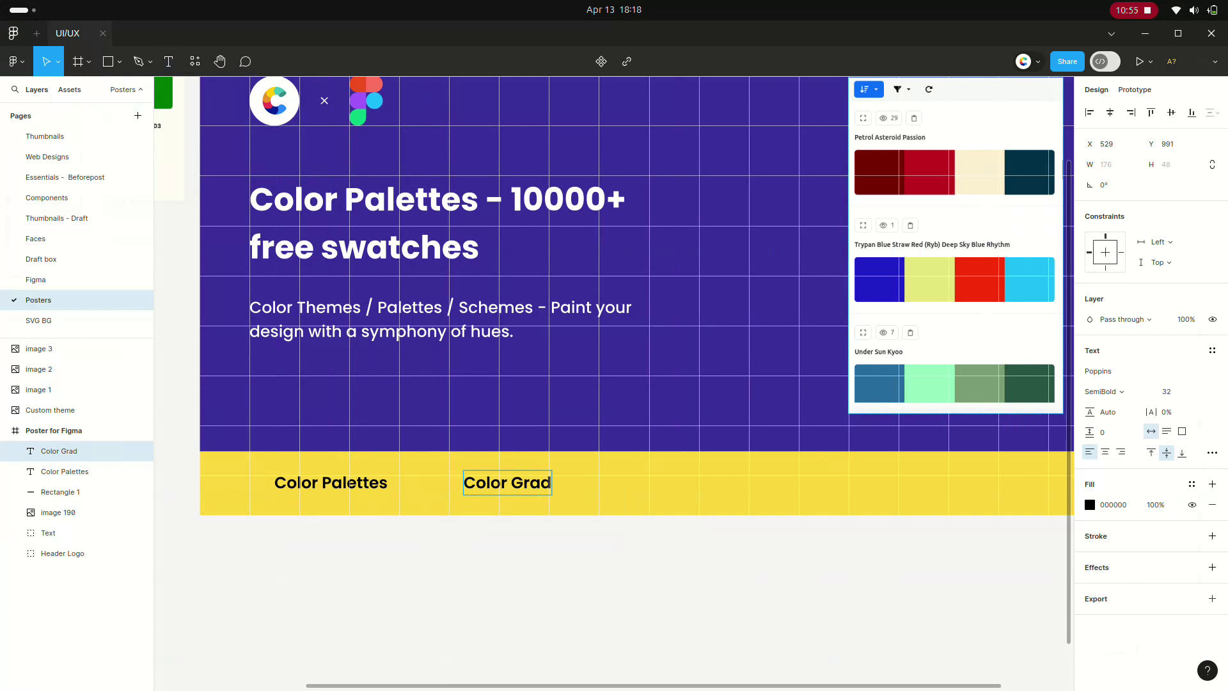
pyautogui.write('ue')
pyautogui.press('BackSpace')
pyautogui.press('BackSpace')
pyautogui.write('ien')
pyautogui.press('Escape')
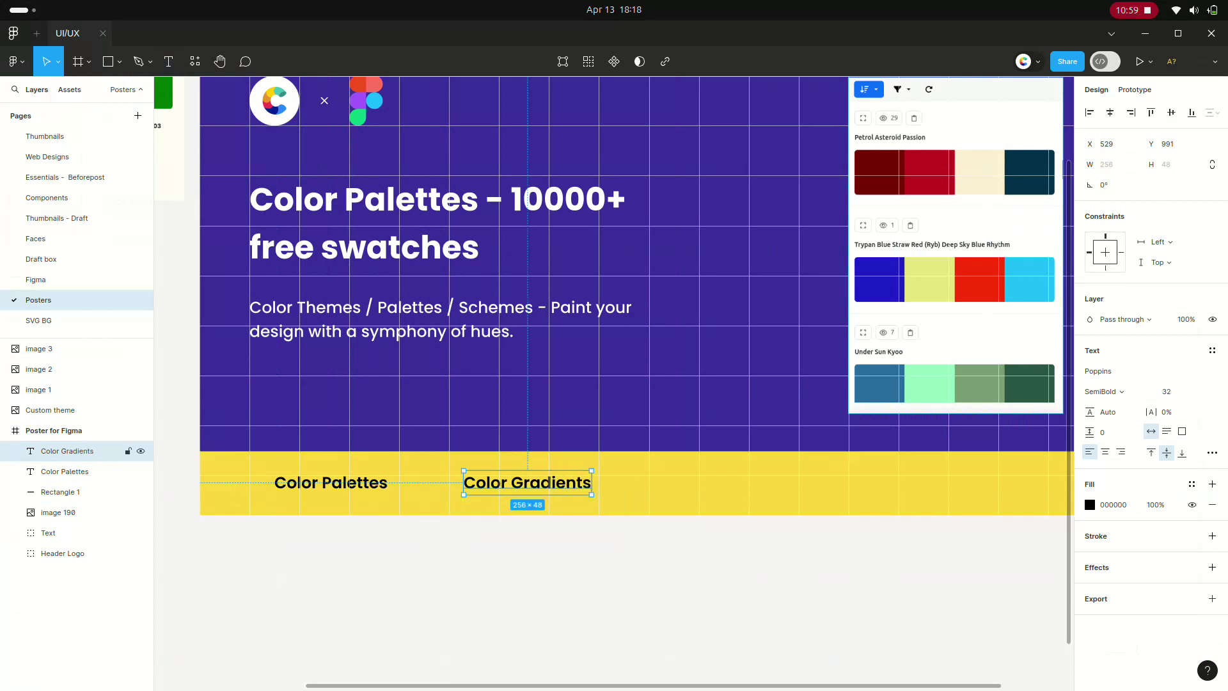
# Place another Color Gradients copy further right and select its word Gradients
pyautogui.moveTo(549, 483); pyautogui.dragTo(734, 483)
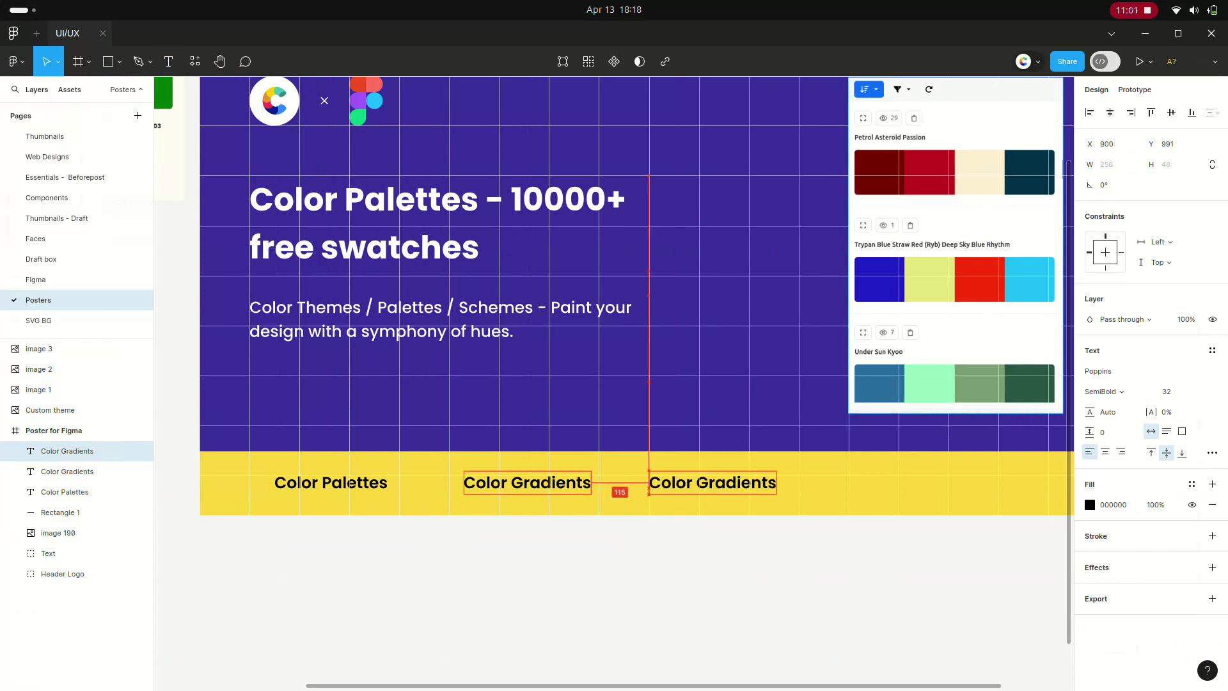
pyautogui.press('Return')
pyautogui.click(726, 484)
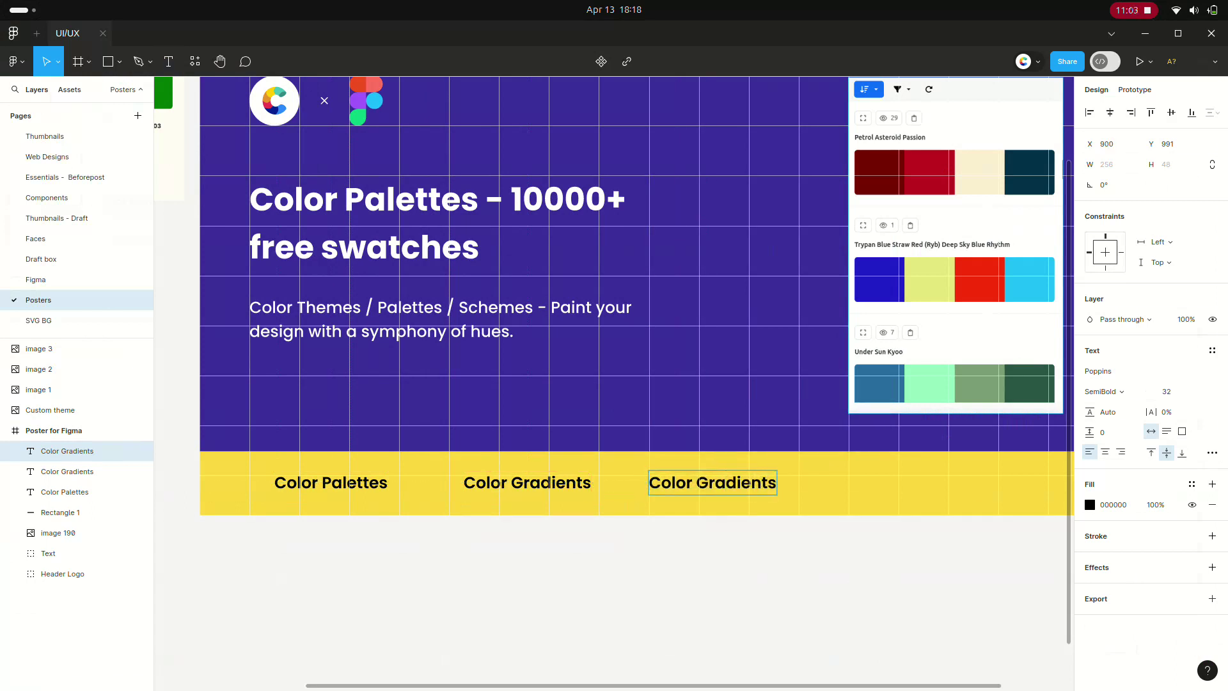
pyautogui.doubleClick(727, 484)
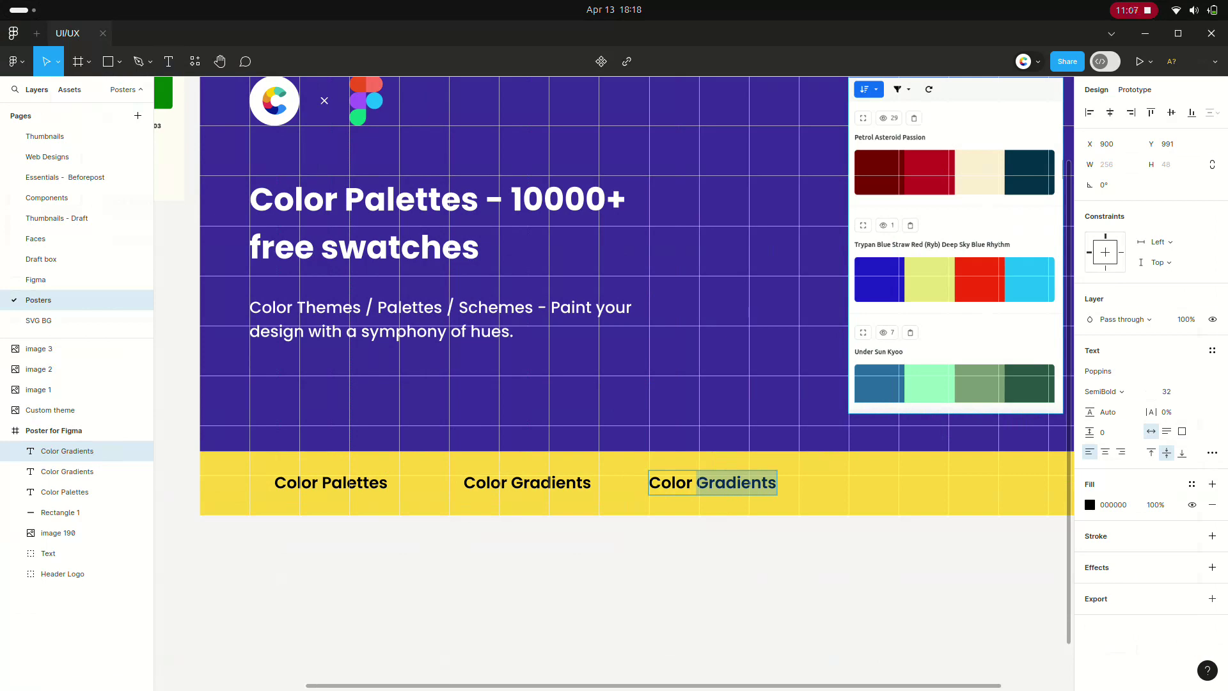
pyautogui.hotkey('alt', 'Tab')
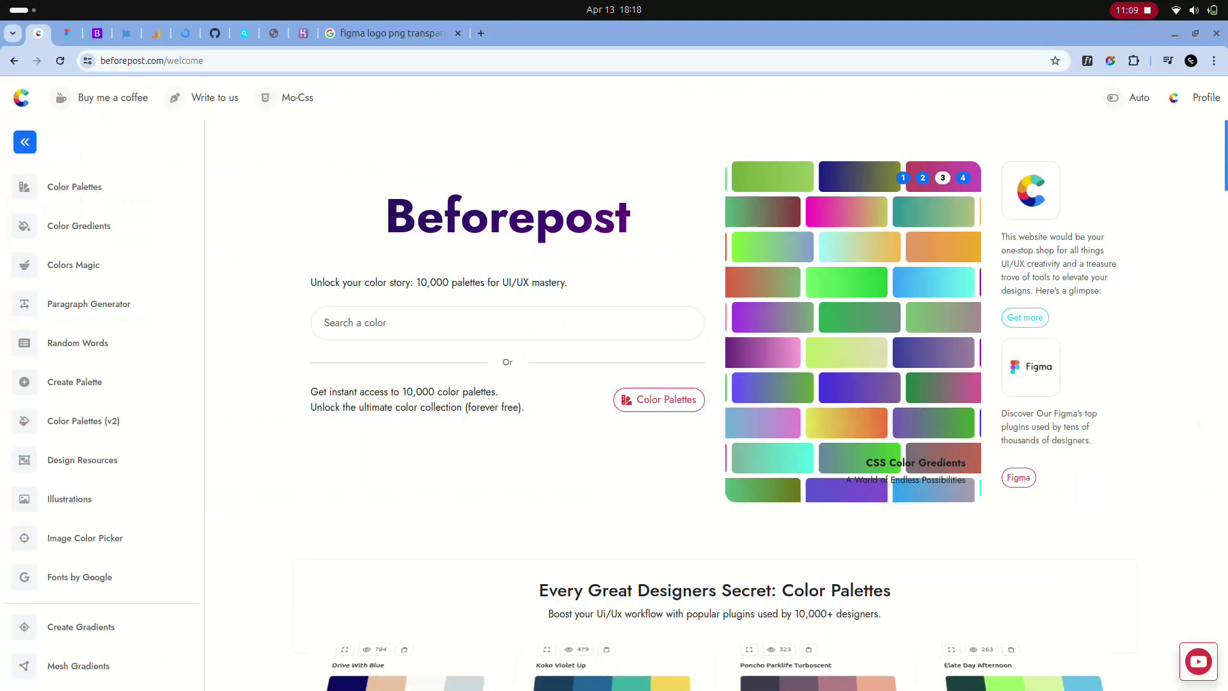
pyautogui.hotkey('alt', 'Tab')
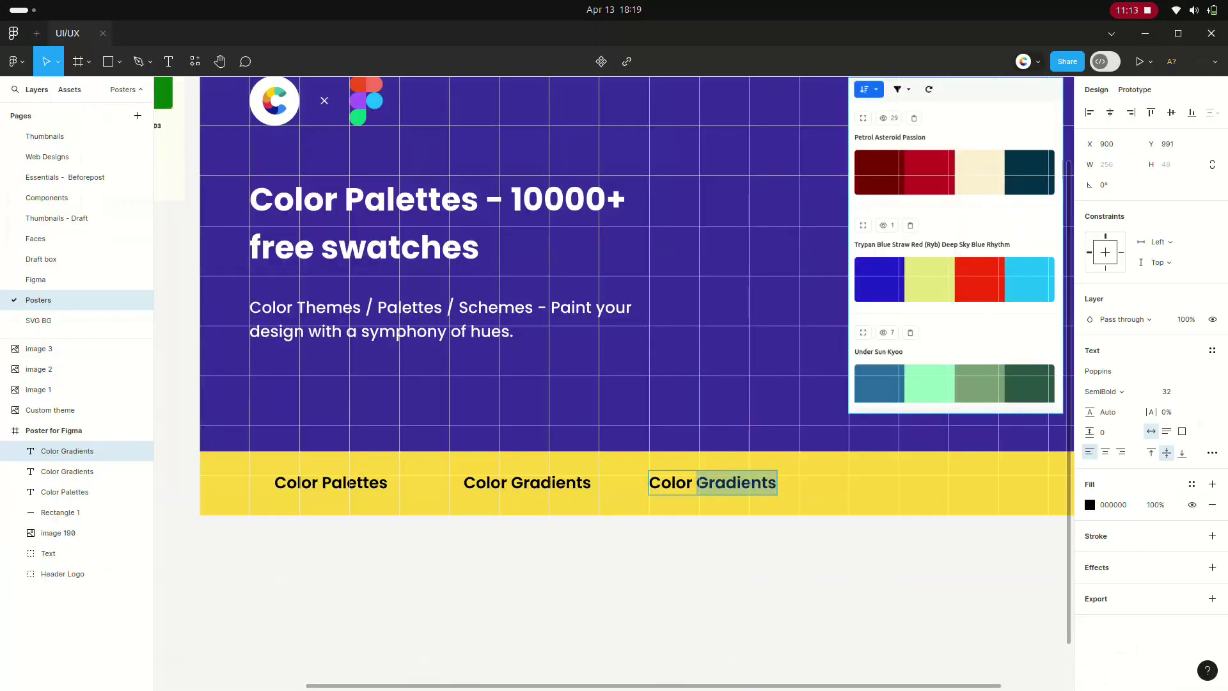
# Rename the third label to 'Color Magic'
pyautogui.hotkey('alt', 'Tab')
pyautogui.hotkey('alt', 'Tab')
pyautogui.press('Escape')
pyautogui.press('Return')
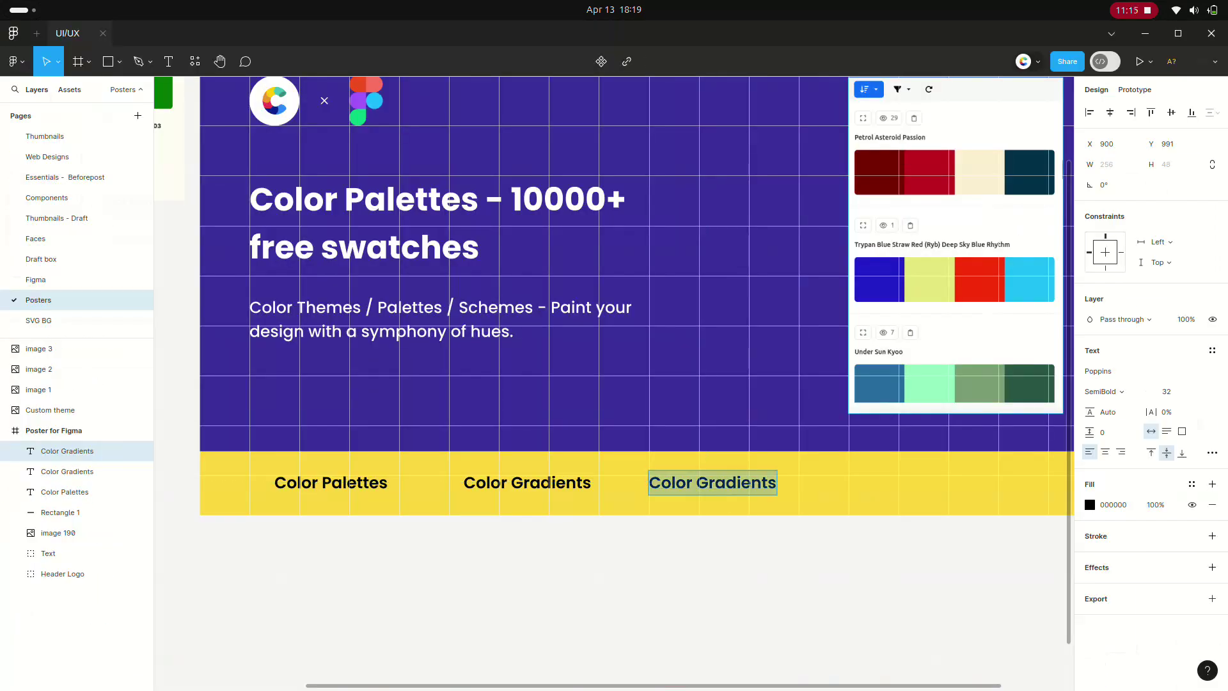
pyautogui.click(727, 482)
pyautogui.doubleClick(750, 483)
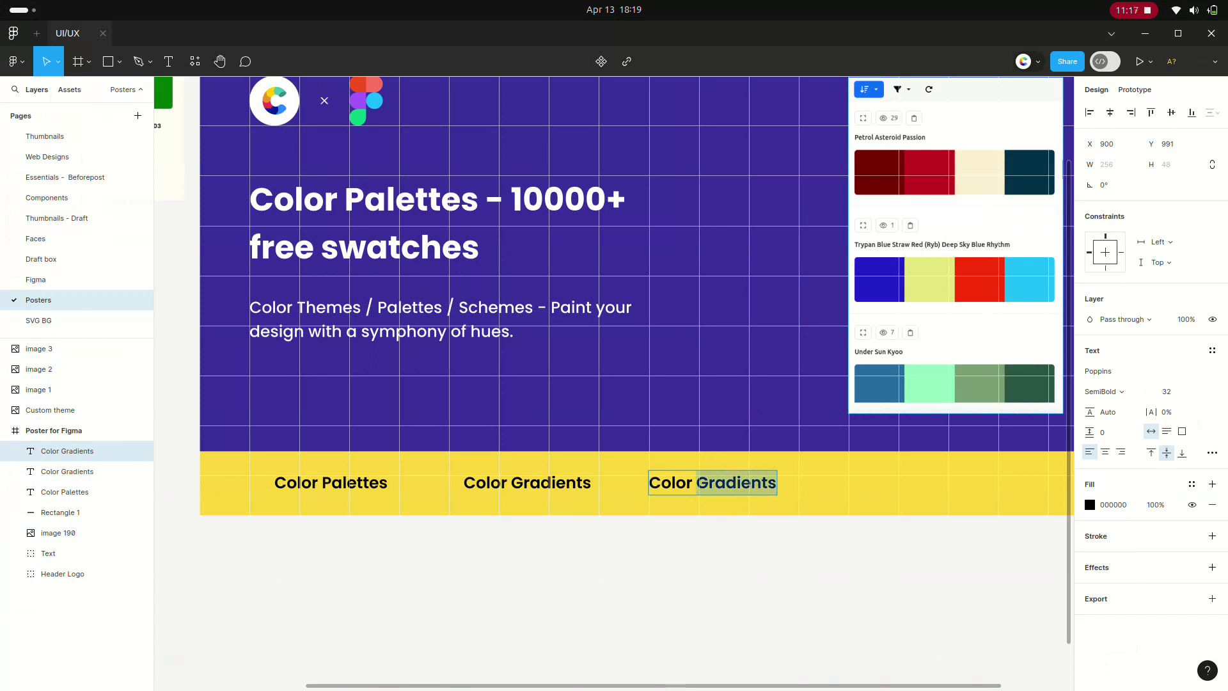
pyautogui.write('Magic')
pyautogui.press('Escape')
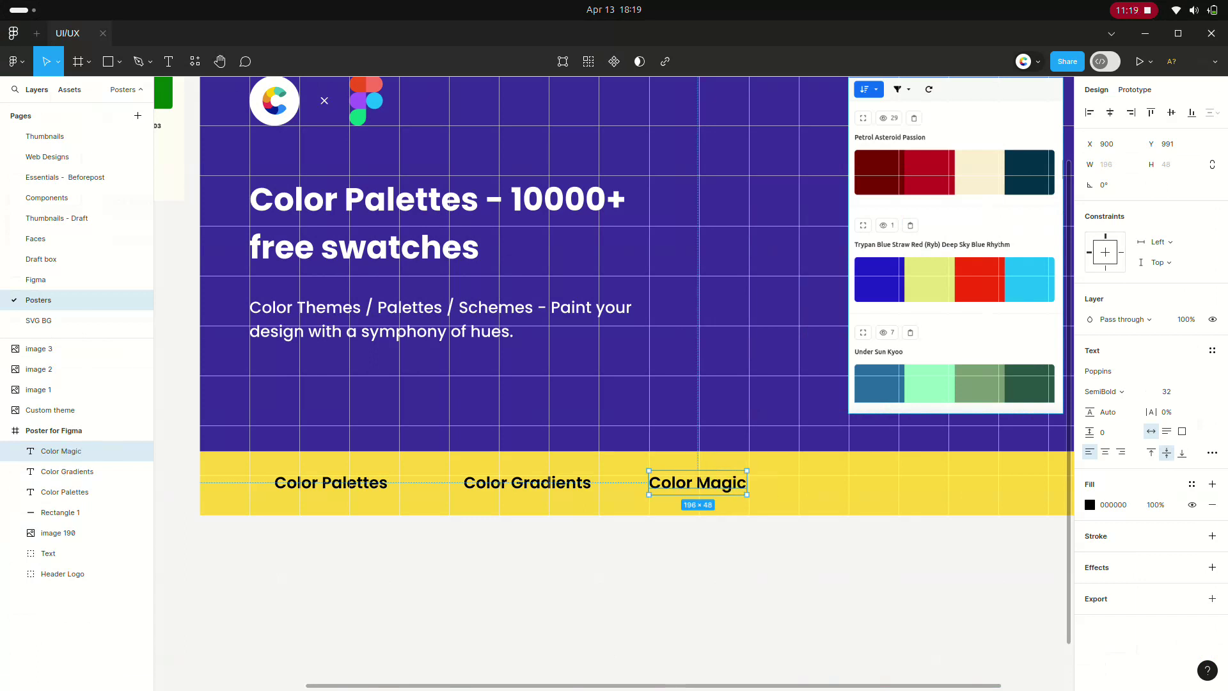
pyautogui.hscroll(10, 614, 320)
pyautogui.hscroll(-8, 614, 320)
pyautogui.hscroll(-2, 591, 382)
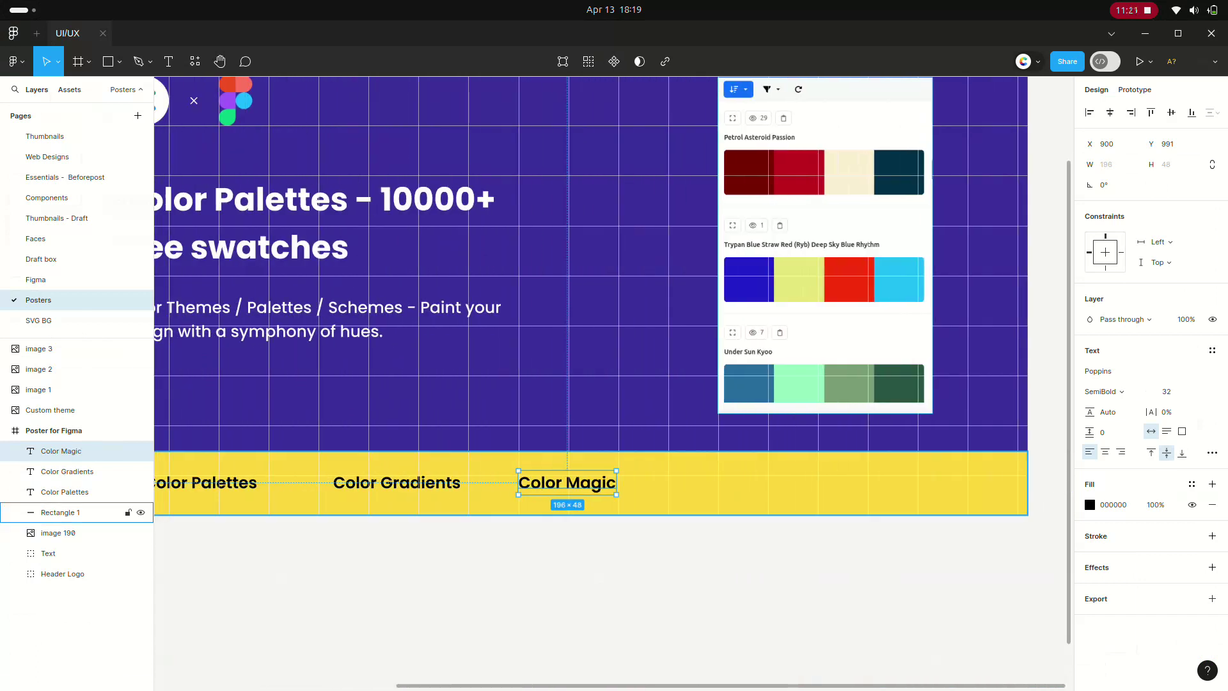
# Add a 'Paragraph Generator' label further right and place a duplicate along the bar
pyautogui.moveTo(567, 483); pyautogui.dragTo(765, 483)
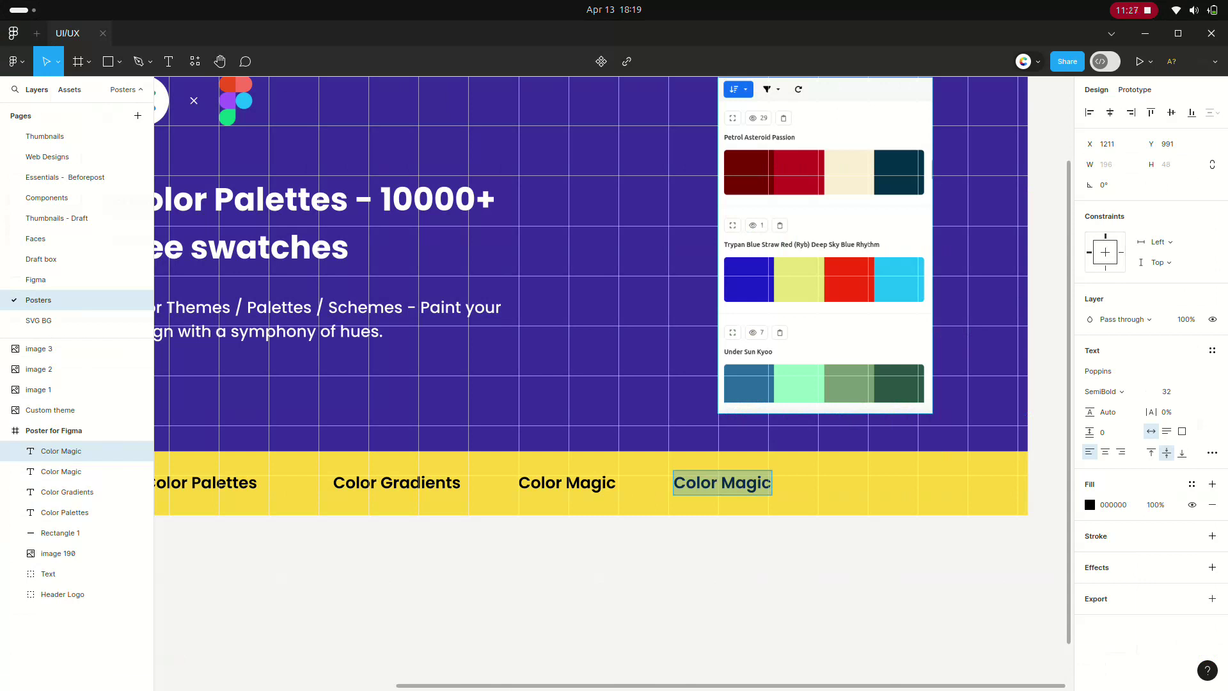
pyautogui.write('Pa')
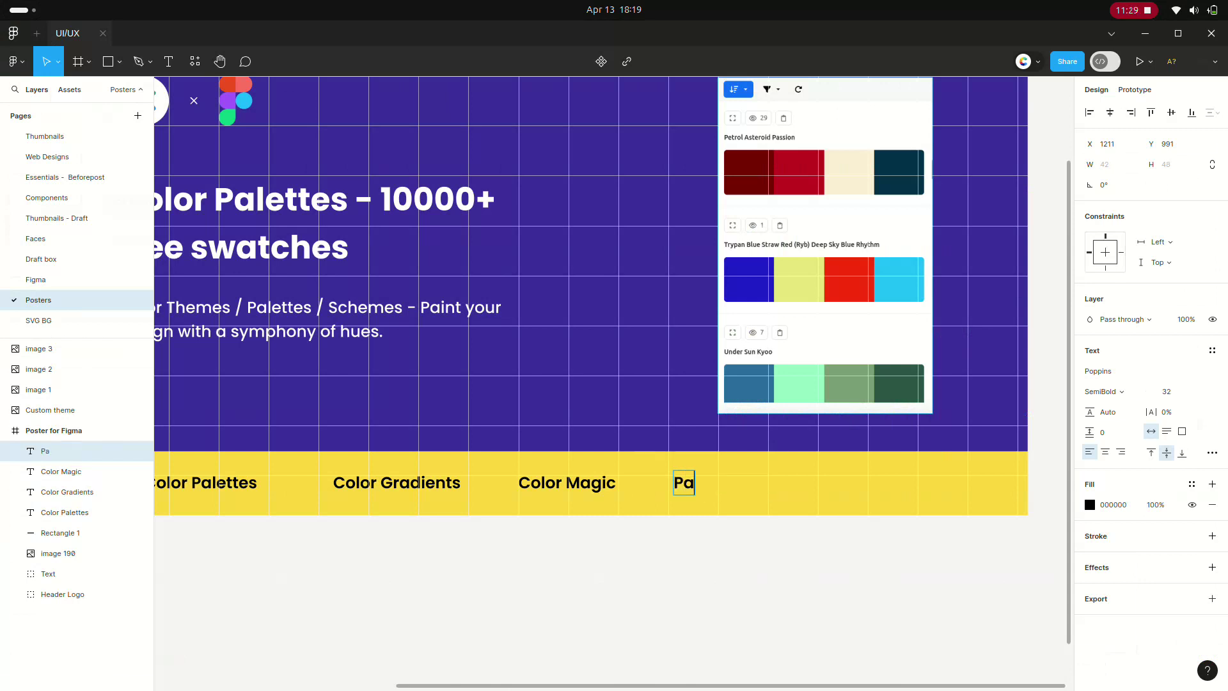
pyautogui.write('ragr')
pyautogui.write('aph')
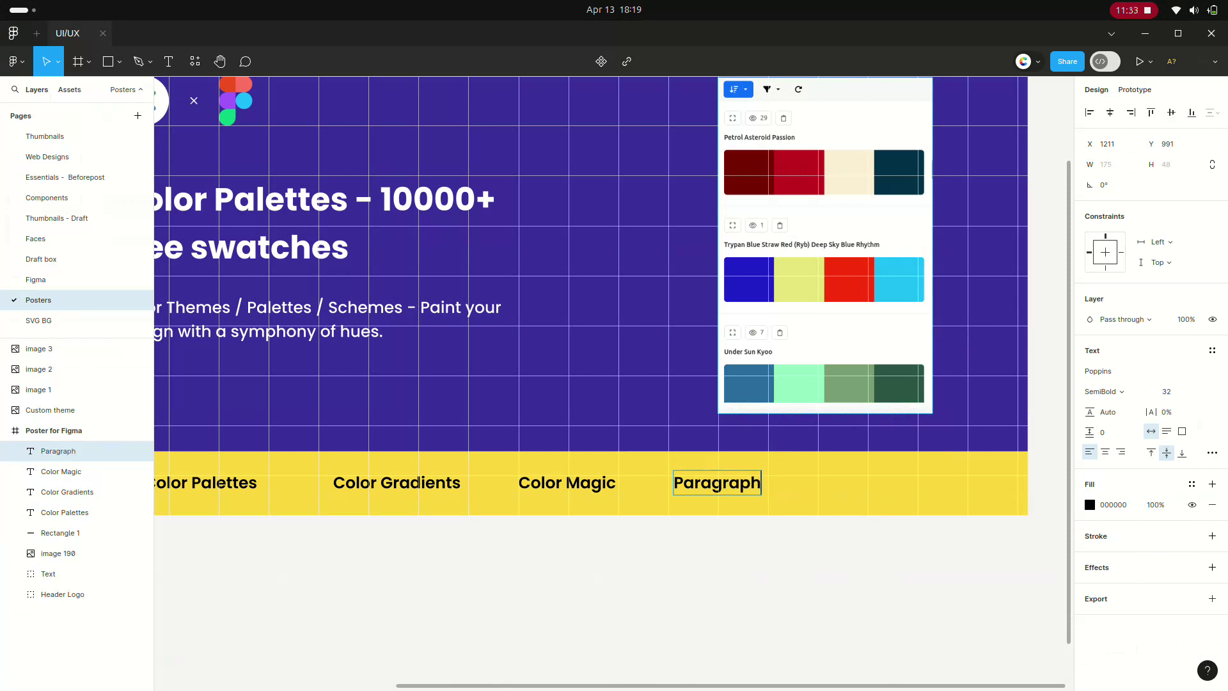
pyautogui.write(' g')
pyautogui.press('BackSpace')
pyautogui.write('G')
pyautogui.write('enerator')
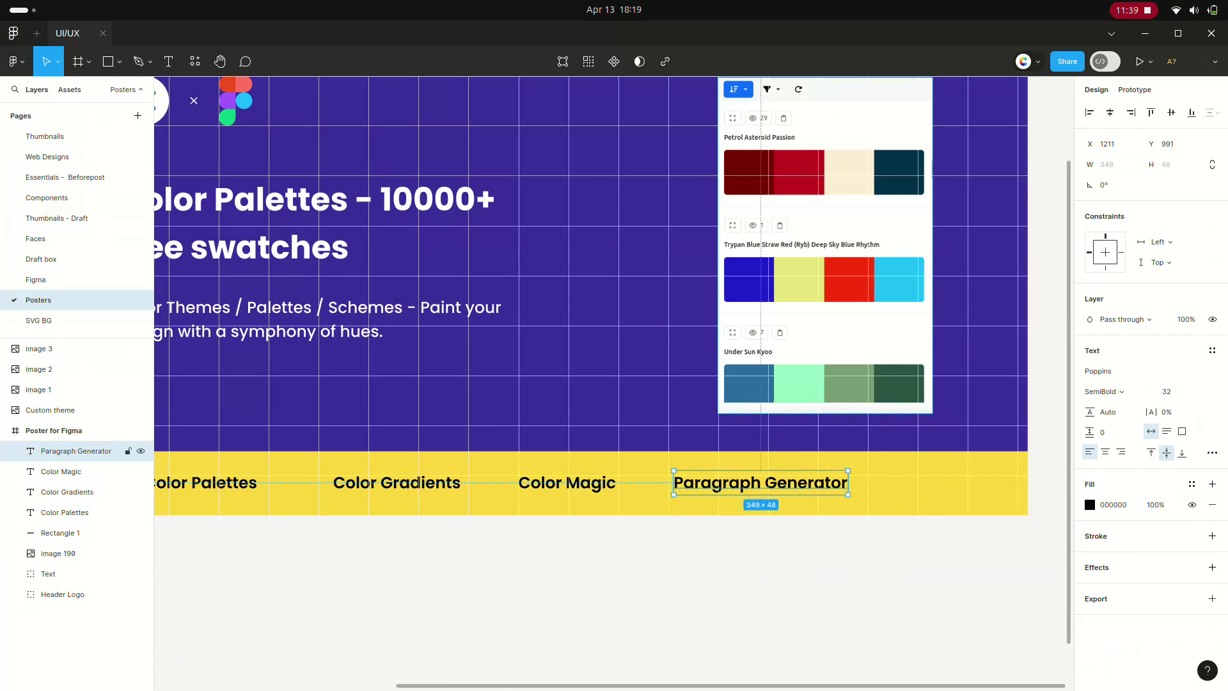
pyautogui.hotkey('ctrl', 'd')
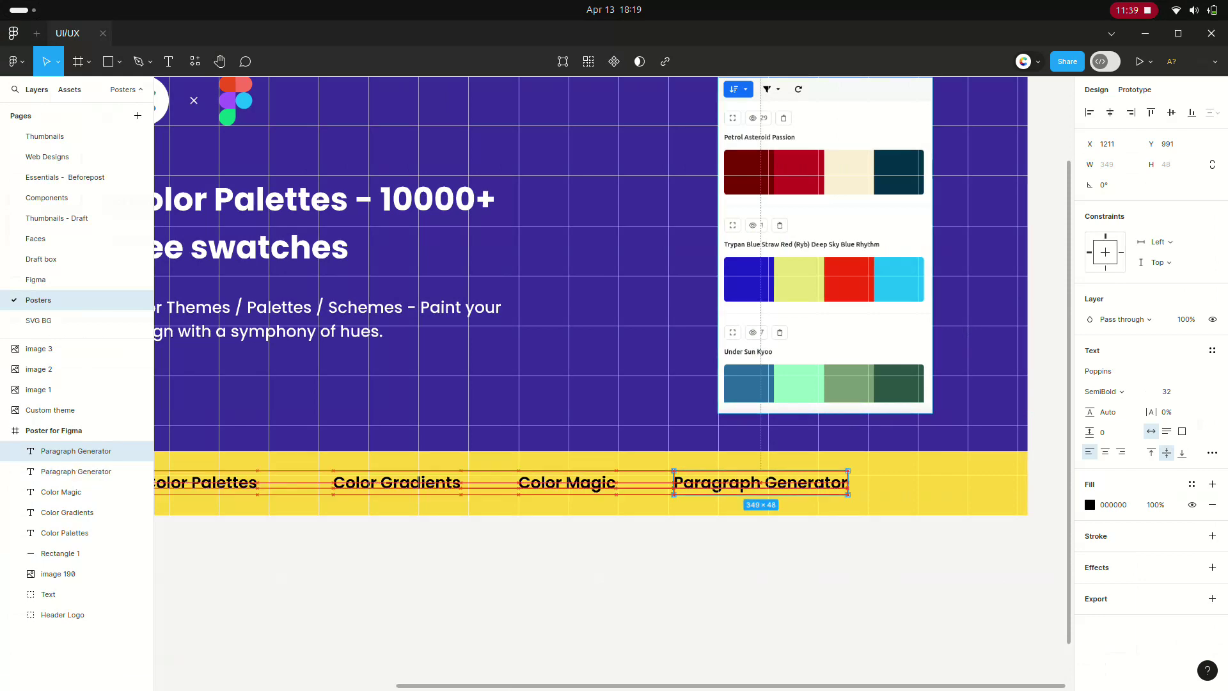
pyautogui.moveTo(762, 483); pyautogui.dragTo(908, 483)
# Scroll through the Beforepost tool links, glancing back at the Figma poster
pyautogui.hotkey('alt', 'Tab')
pyautogui.scroll(-1, 103, 416)
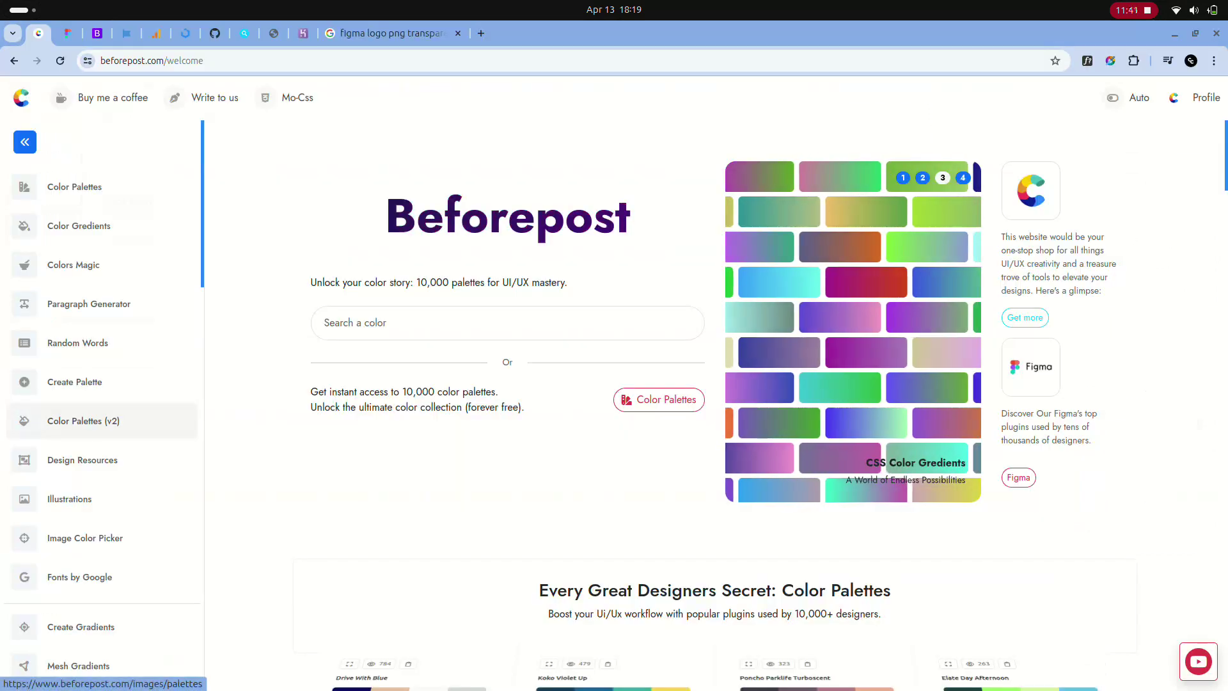
pyautogui.scroll(-3, 102, 537)
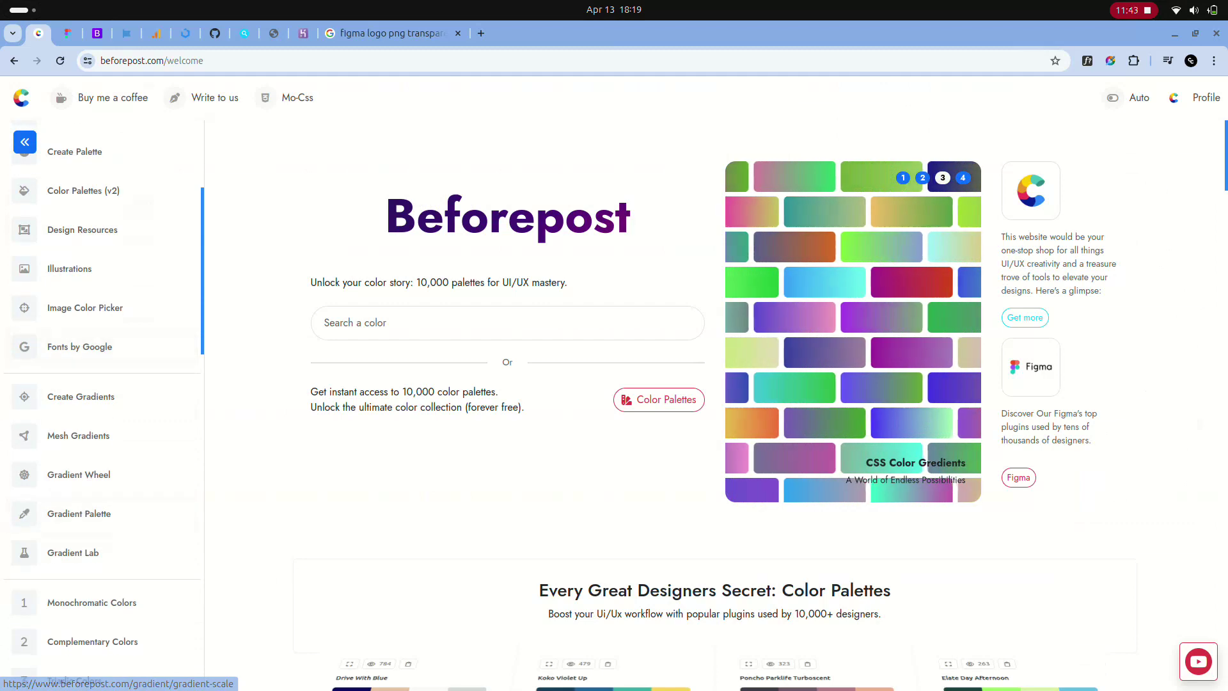
pyautogui.scroll(-3, 103, 536)
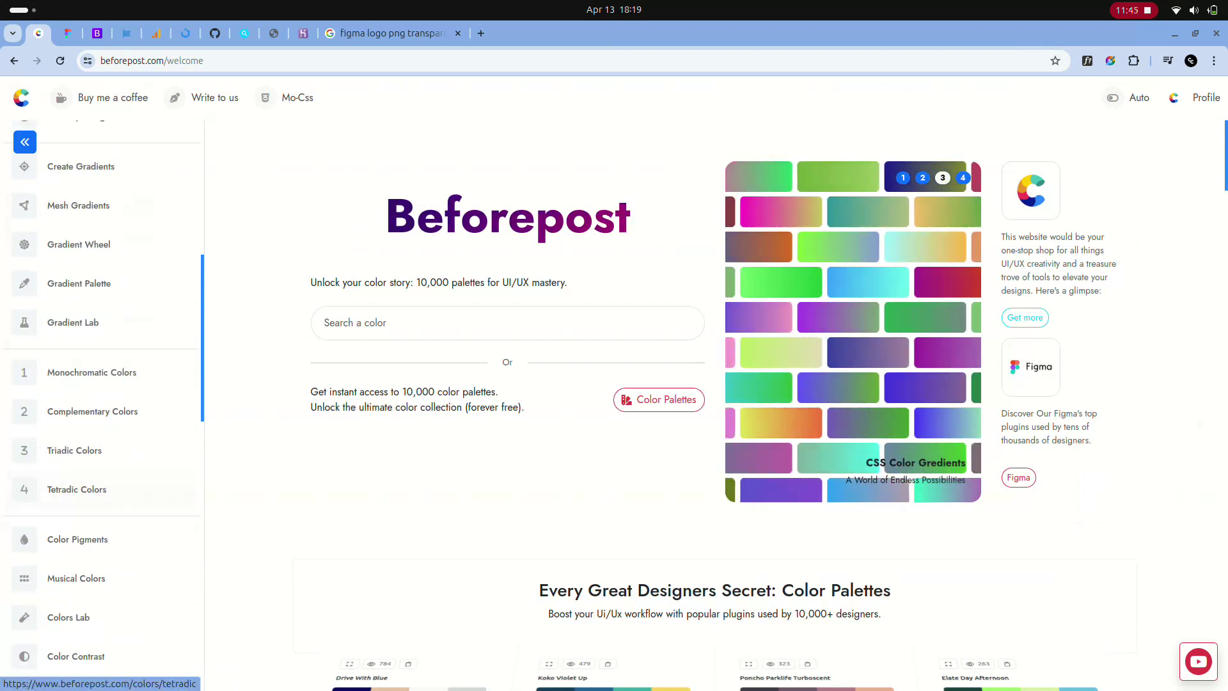
pyautogui.hotkey('alt', 'Tab')
pyautogui.hotkey('alt', 'Tab')
pyautogui.scroll(-2, 103, 316)
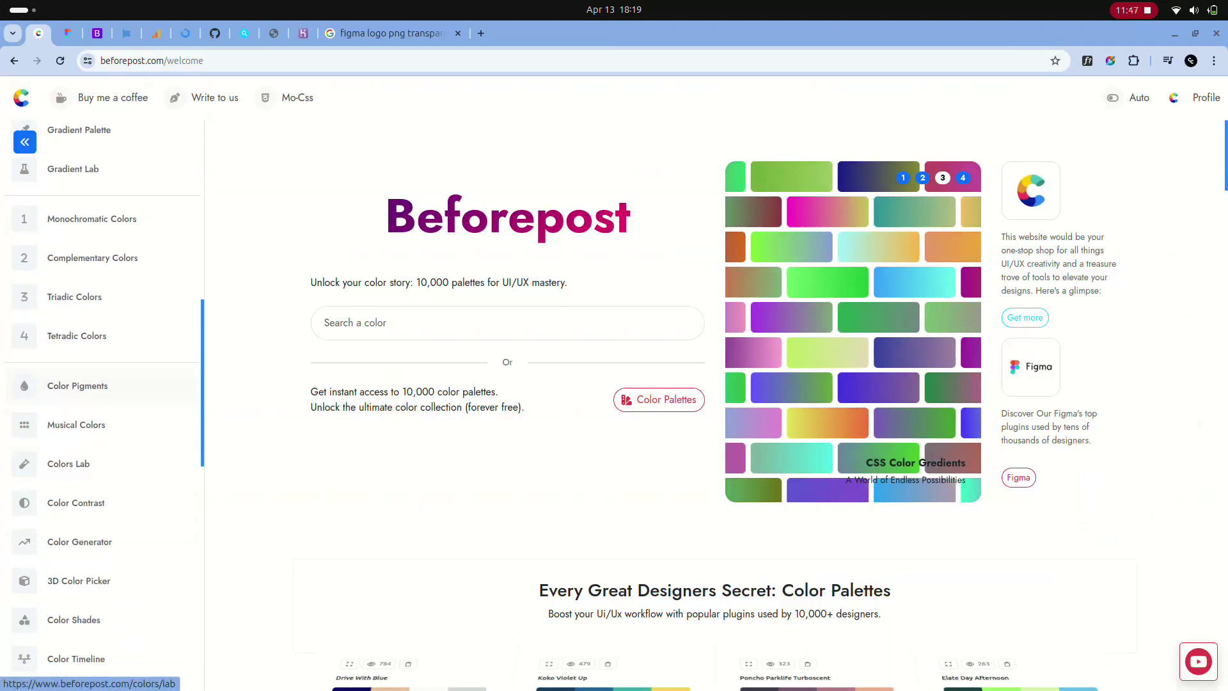
pyautogui.scroll(-1, 102, 316)
pyautogui.scroll(-4, 102, 316)
pyautogui.hotkey('alt', 'Tab')
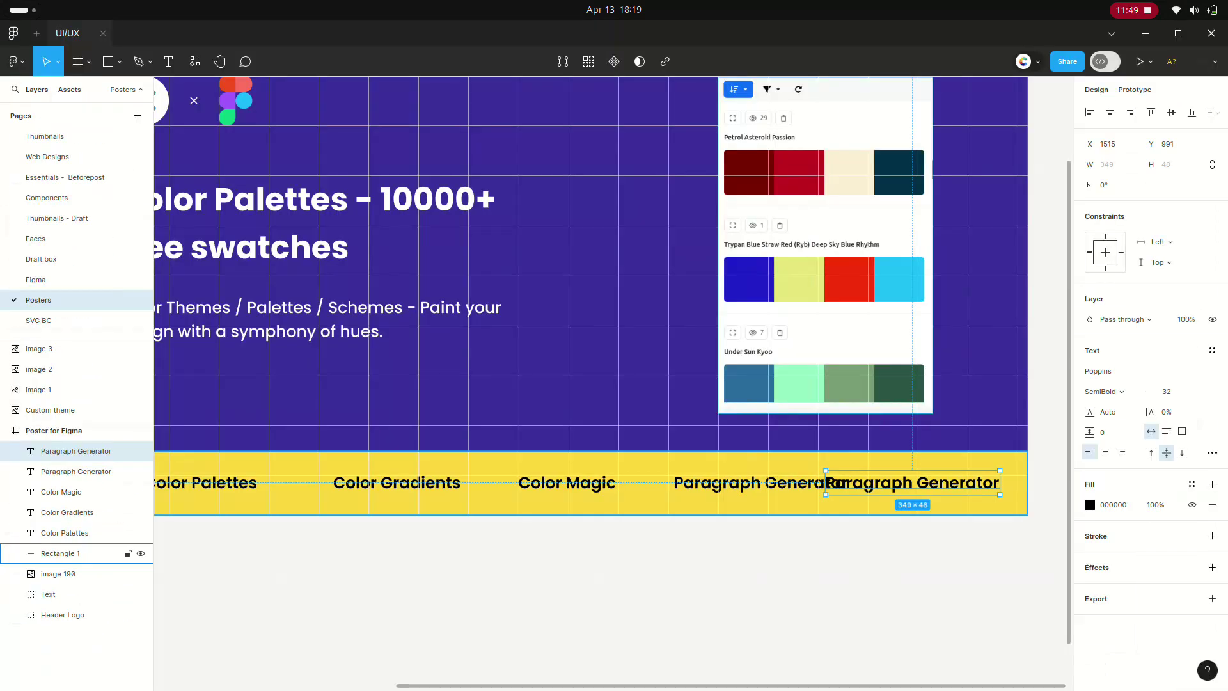
# Rename the duplicate fifth label to 'Image Tools'
pyautogui.write('Ima')
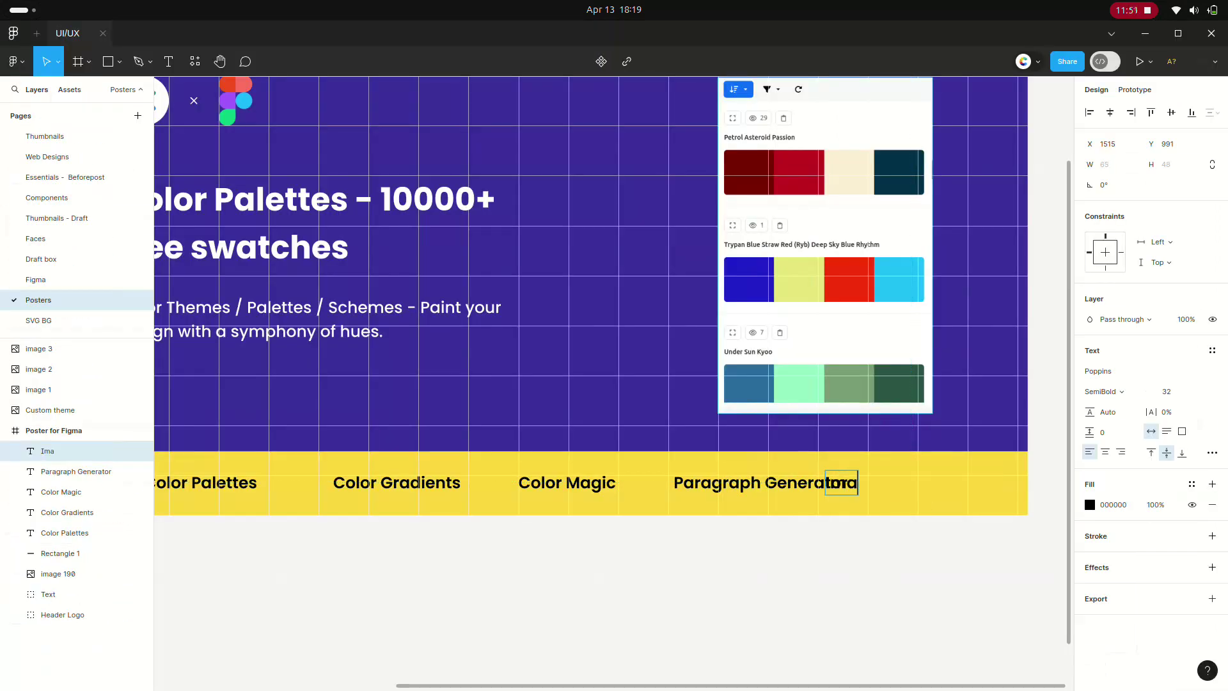
pyautogui.write('ge Took')
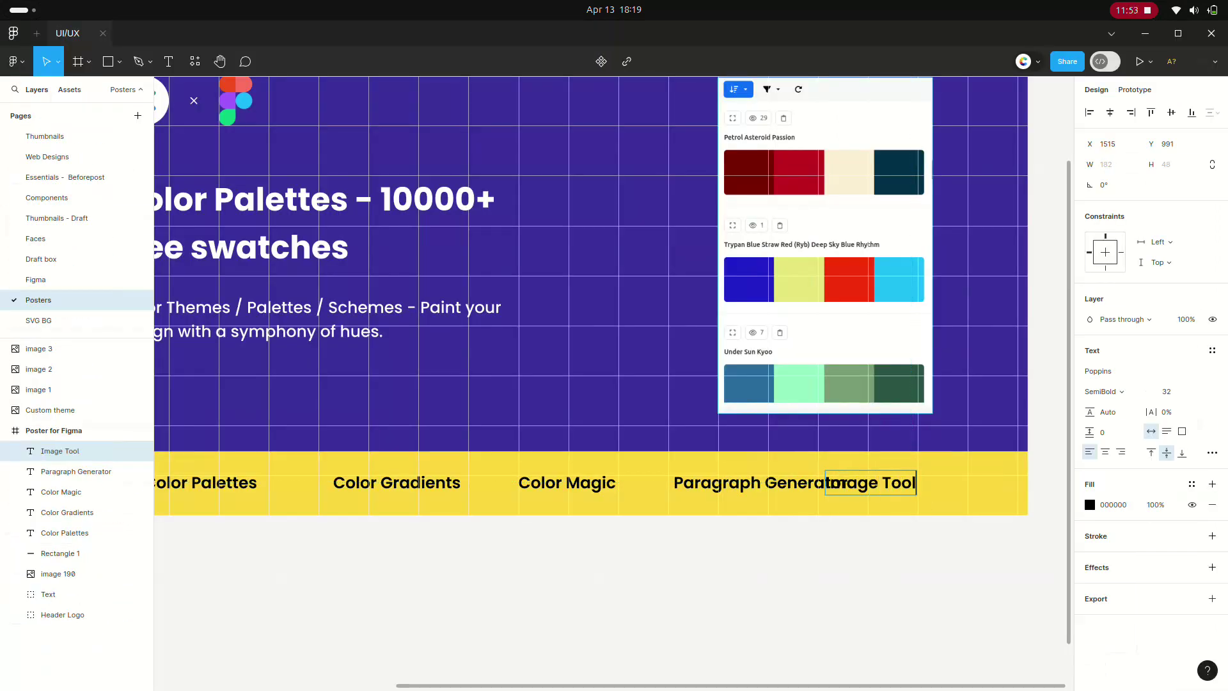
pyautogui.press('Escape')
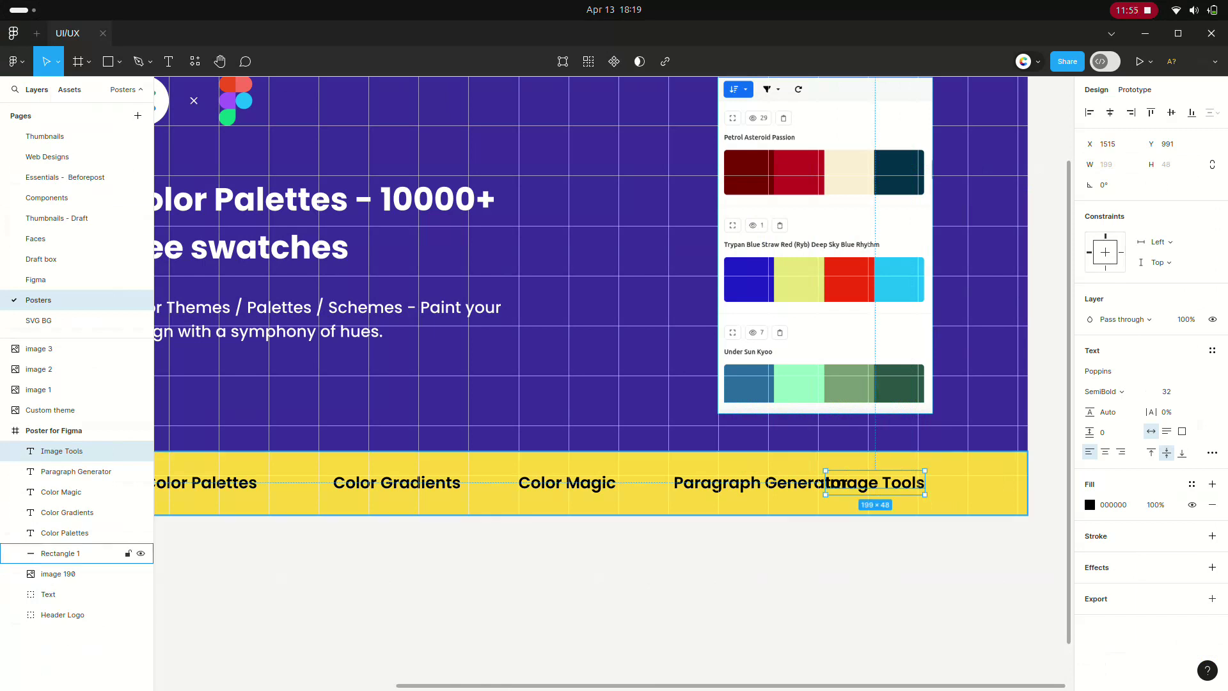
pyautogui.hscroll(-5, 614, 294)
pyautogui.hscroll(-1, 614, 294)
# Select all five nav labels, space them evenly, and nudge the row slightly left
pyautogui.click(64, 533)
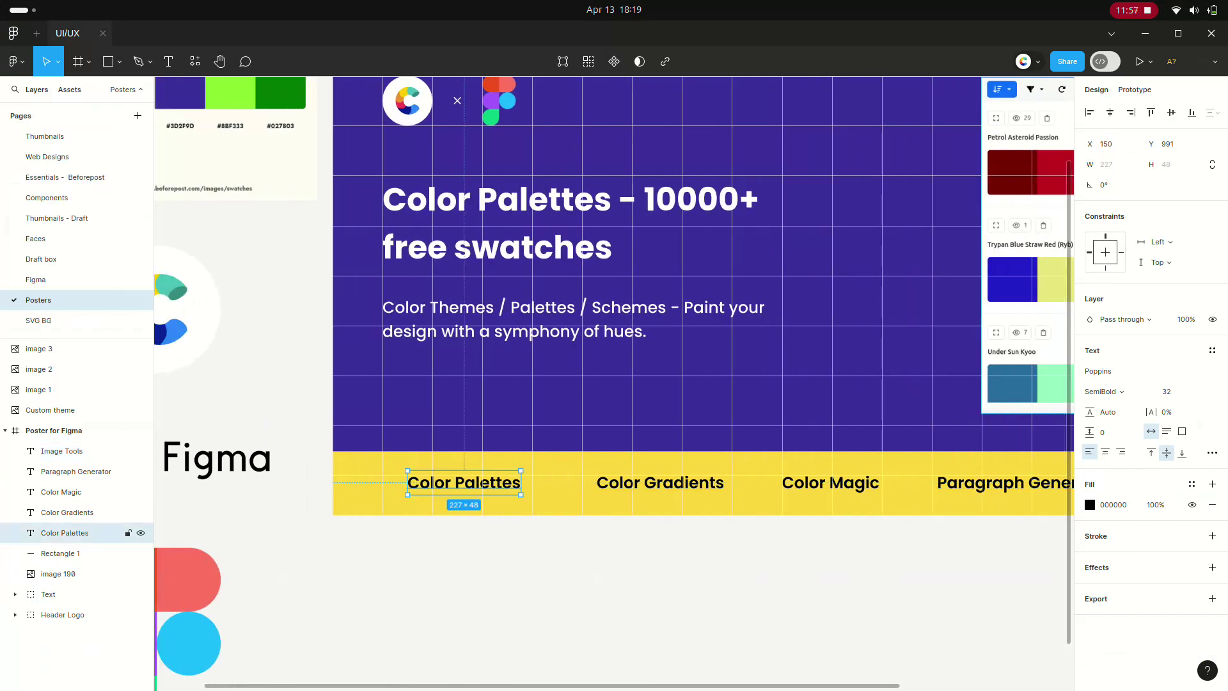
pyautogui.keyDown('shift'); pyautogui.click(61, 451); pyautogui.keyUp('shift')
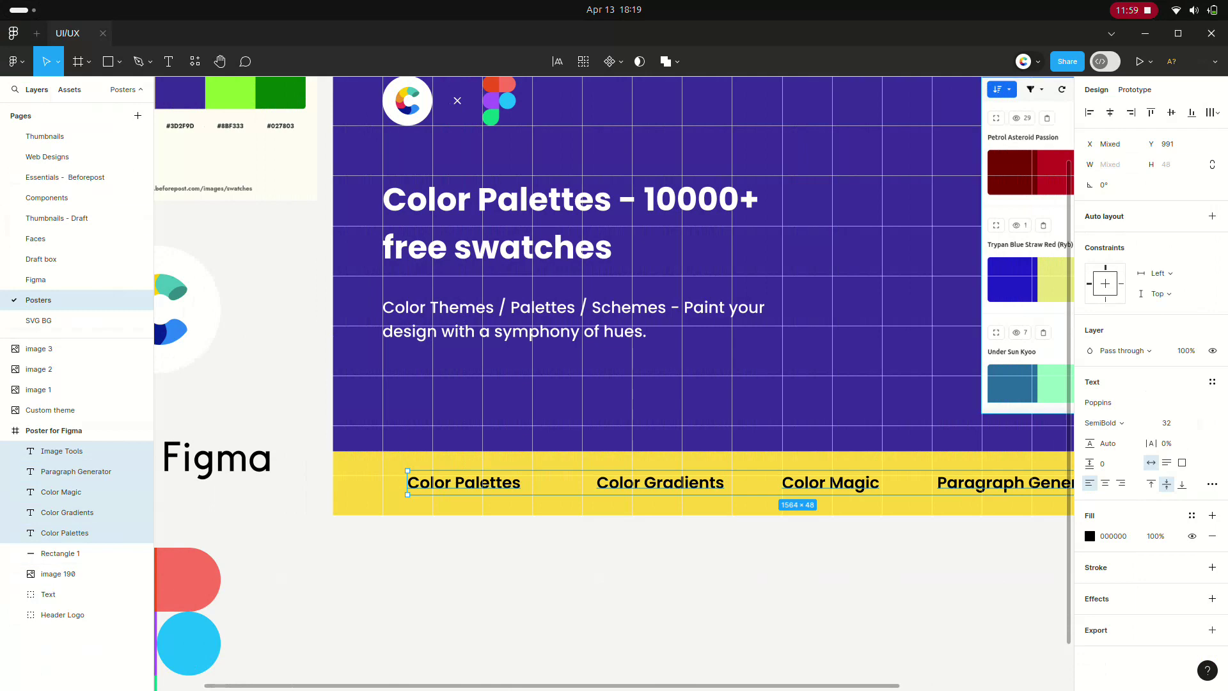
pyautogui.hscroll(10, 552, 484)
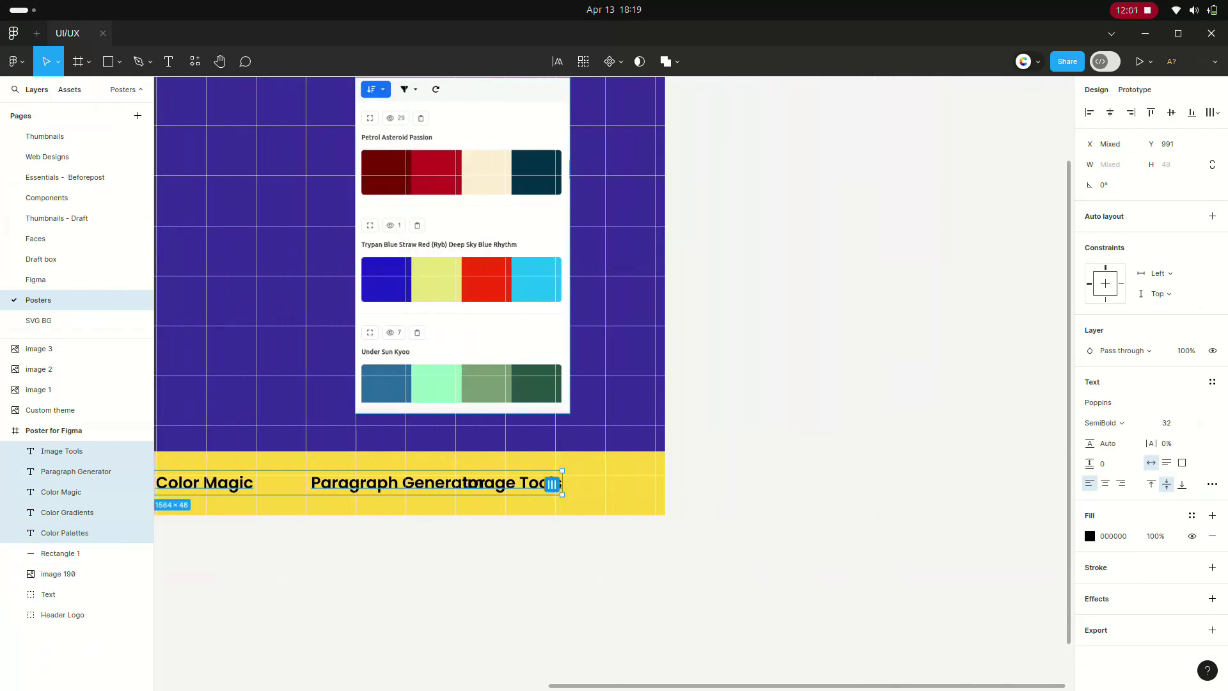
pyautogui.moveTo(552, 485); pyautogui.dragTo(569, 485)
pyautogui.scroll(-2, 696, 517)
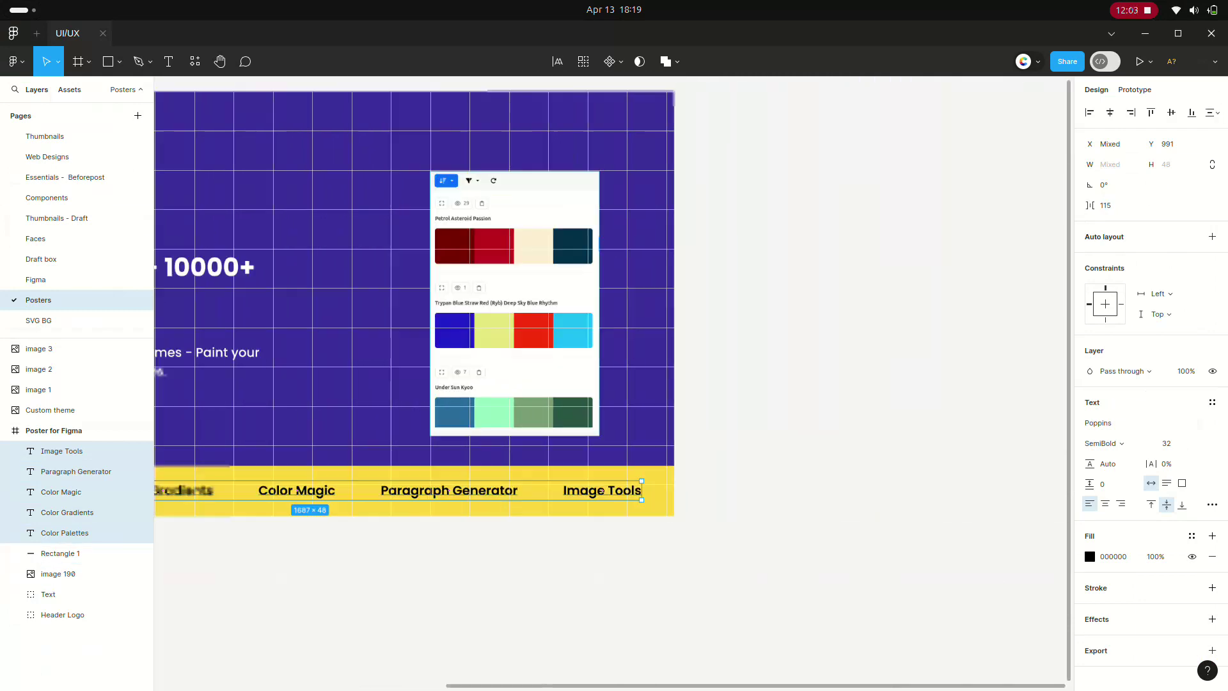
pyautogui.hscroll(-3, 604, 475)
pyautogui.scroll(5, 604, 475)
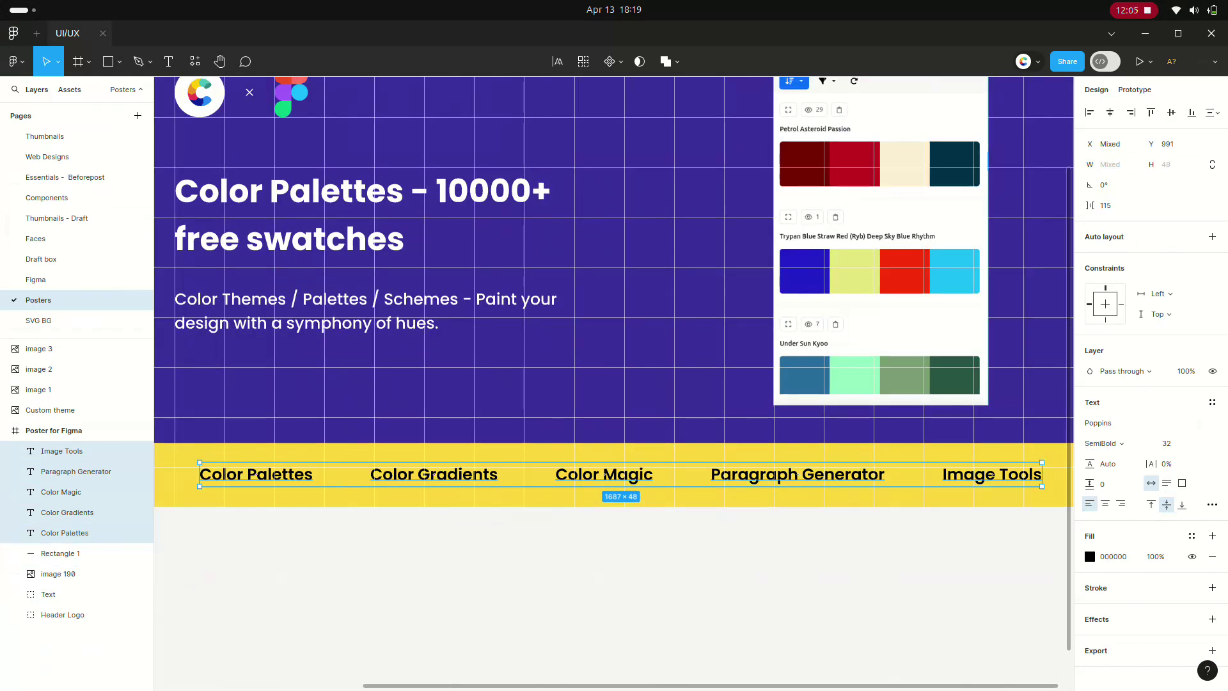
pyautogui.moveTo(604, 475); pyautogui.dragTo(597, 475)
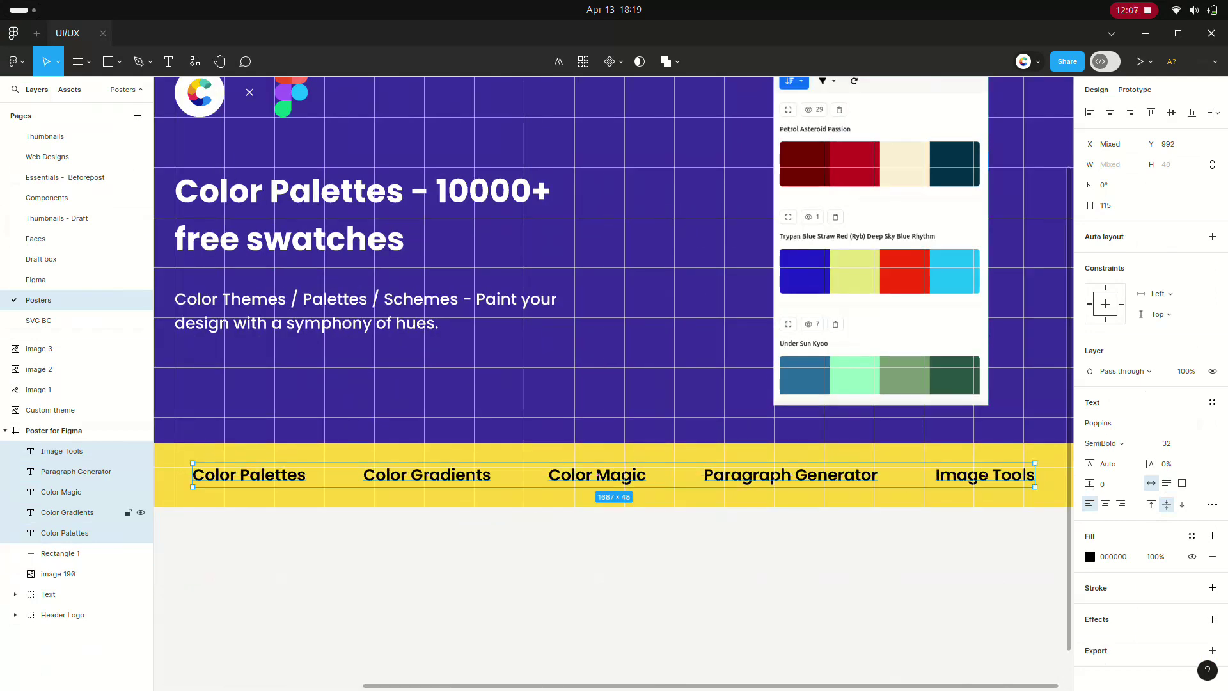
# Group the five nav labels together
pyautogui.rightClick(68, 473)
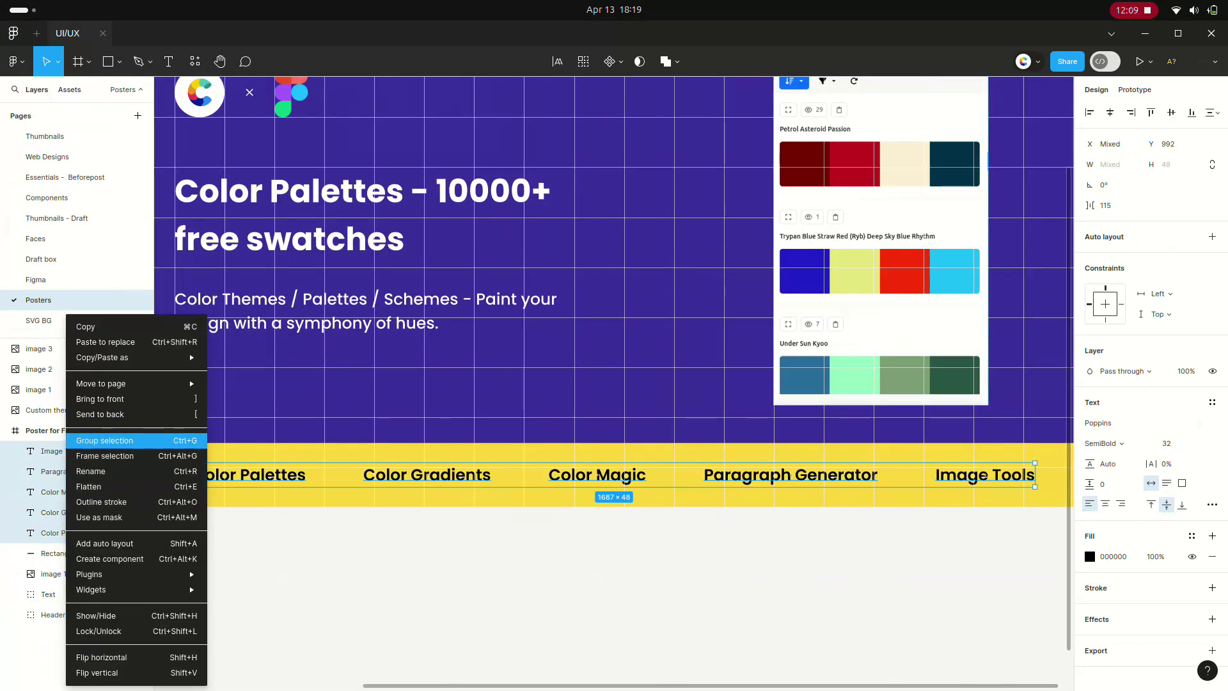
pyautogui.click(105, 440)
pyautogui.scroll(-3, 583, 593)
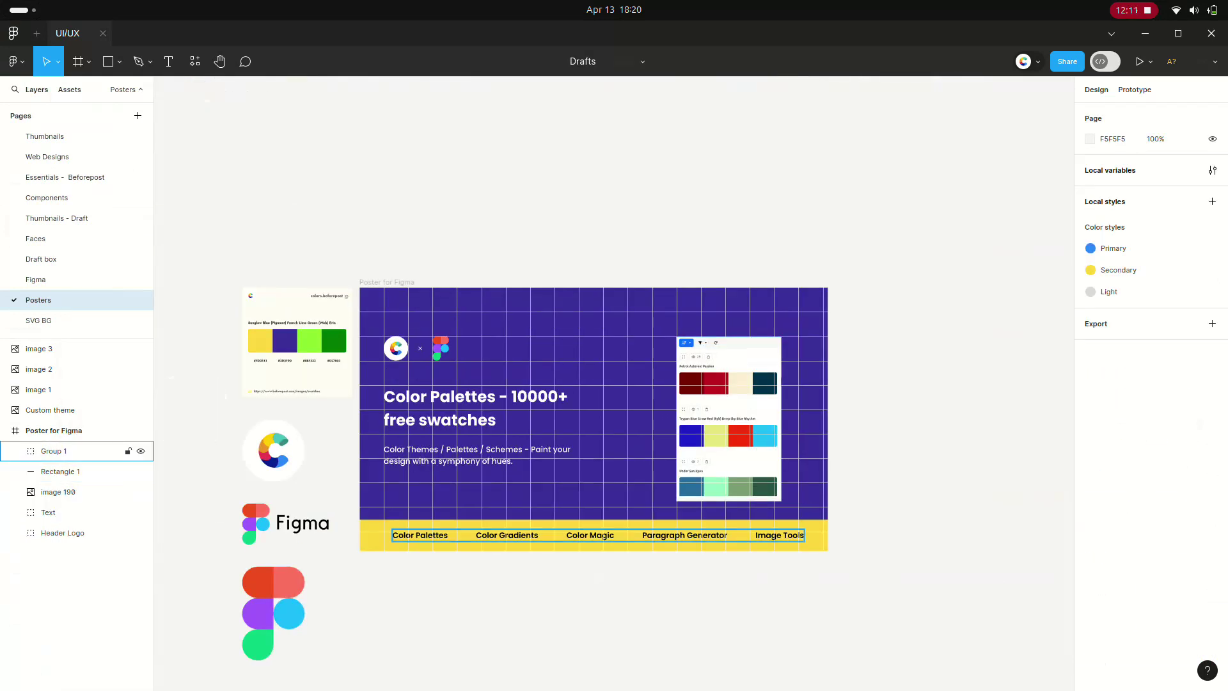
# Frame the yellow bar rectangle and move the label group inside Frame 1
pyautogui.click(64, 472)
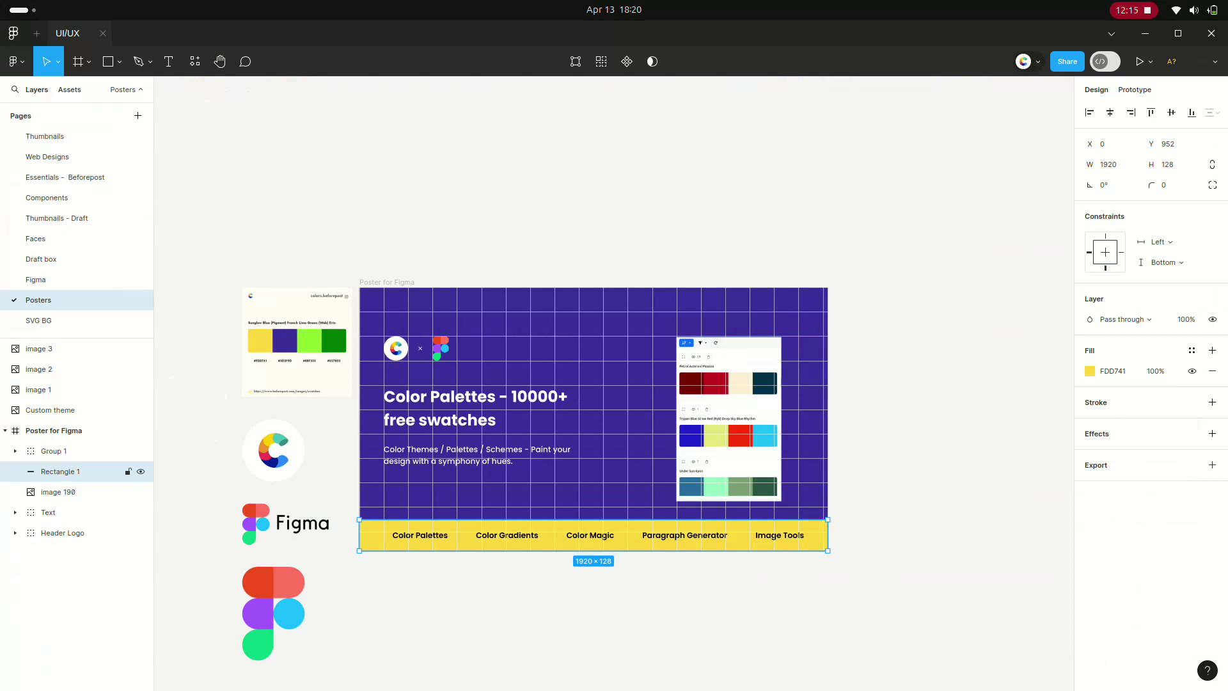
pyautogui.rightClick(64, 472)
pyautogui.click(102, 456)
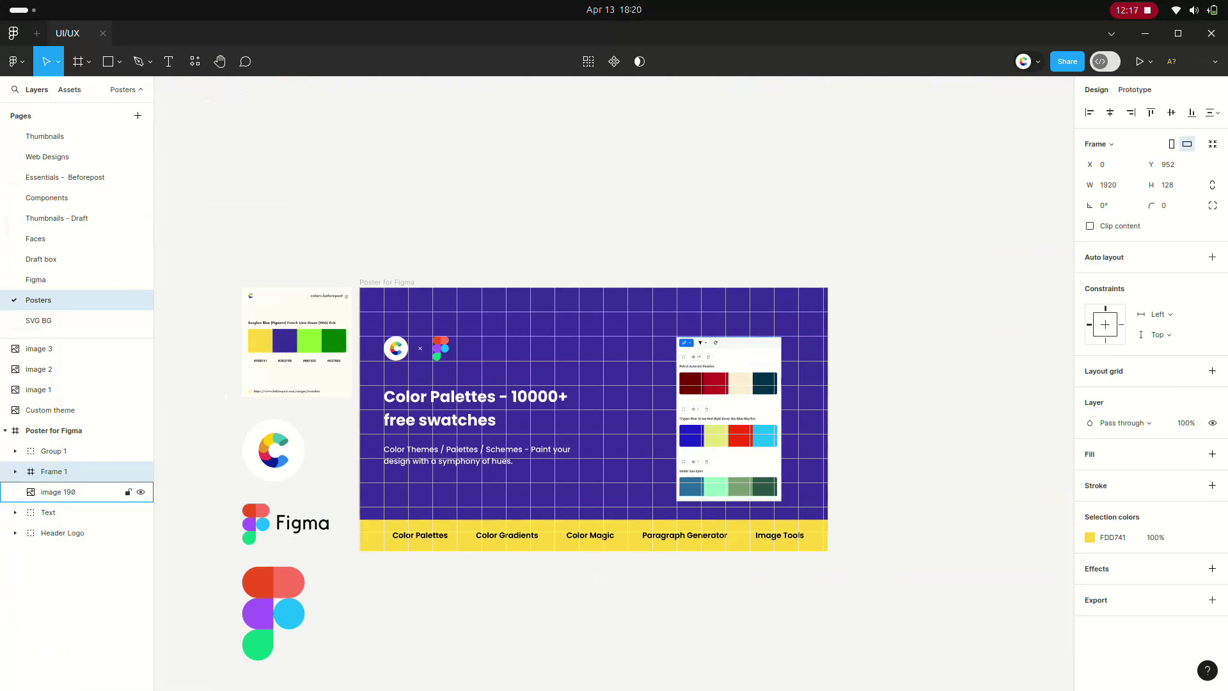
pyautogui.click(54, 451)
pyautogui.moveTo(55, 451); pyautogui.dragTo(64, 472)
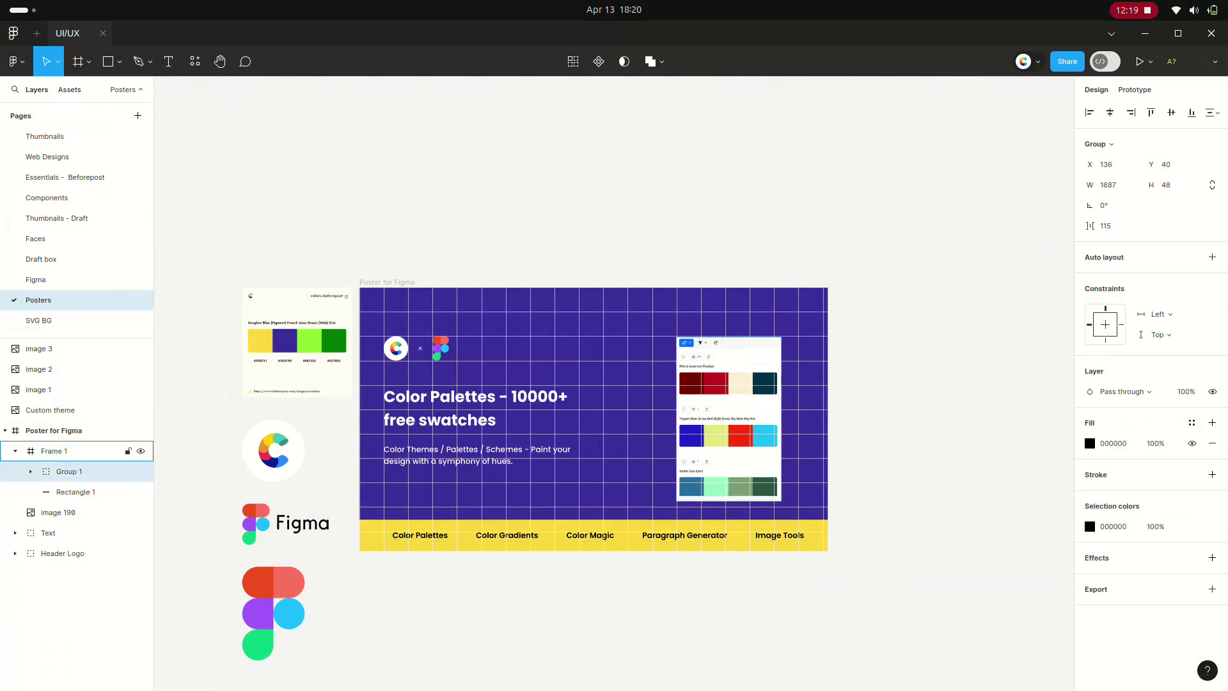
pyautogui.hotkey('ctrl', 'z')
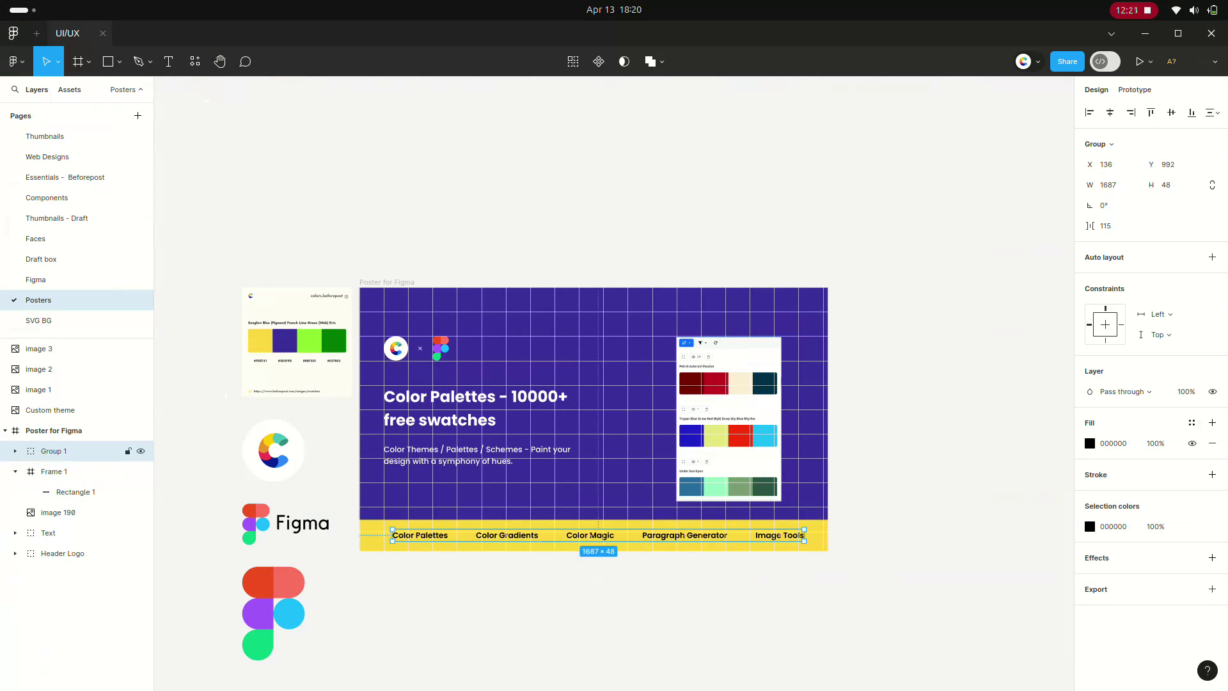
pyautogui.hotkey('ctrl', 'shift', 'z')
# Give the bar frame auto layout with a fixed width stretched to the poster's full 1920
pyautogui.hotkey('ctrl', 'z')
pyautogui.hotkey('ctrl', 'shift', 'z')
pyautogui.keyDown('ctrl'); pyautogui.scroll(3, 642, 534); pyautogui.keyUp('ctrl')
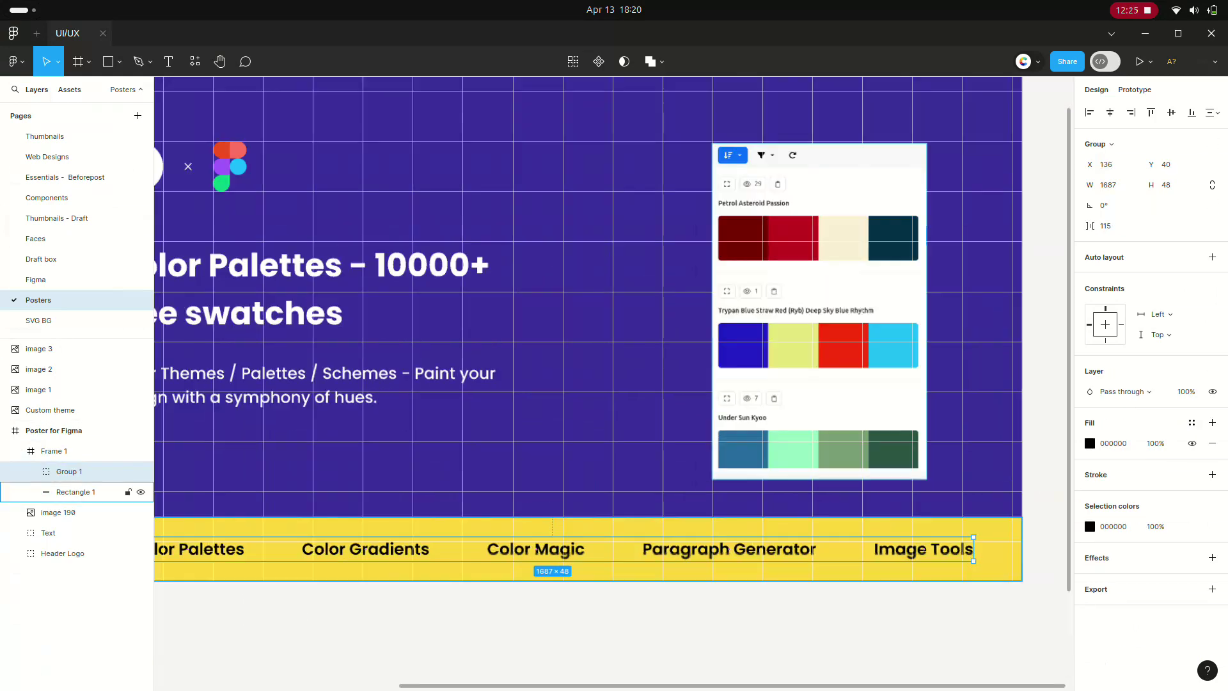
pyautogui.click(728, 550)
pyautogui.hotkey('shift', 'a')
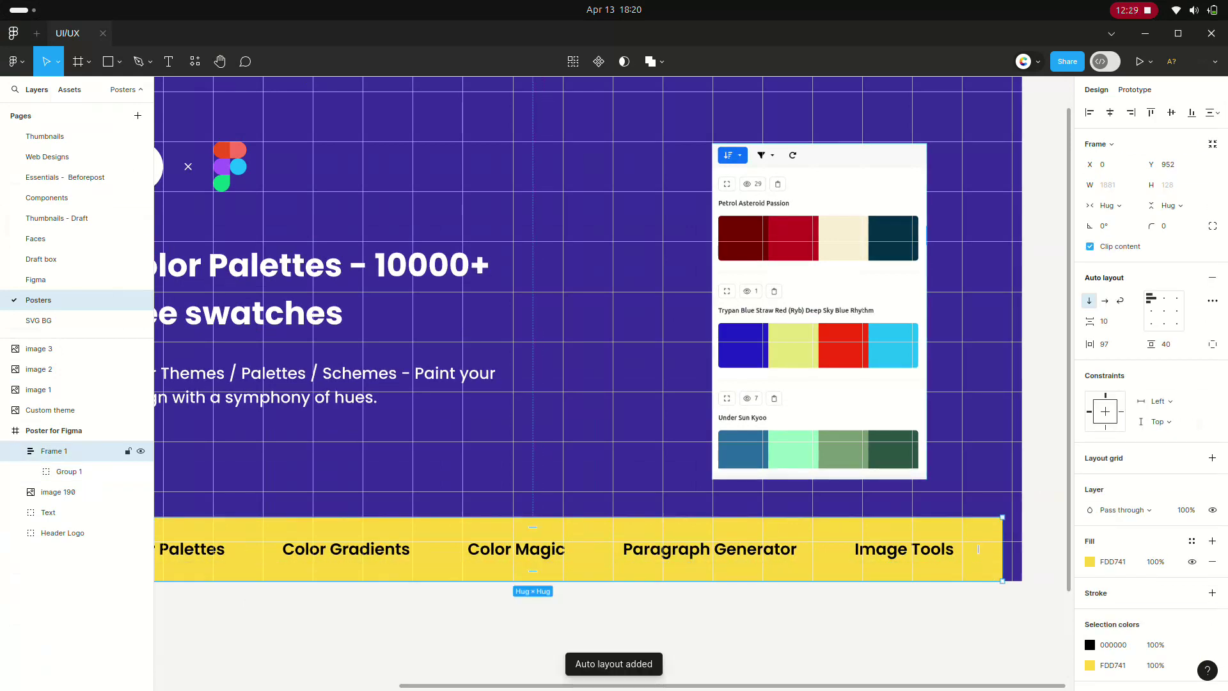
pyautogui.keyDown('ctrl'); pyautogui.scroll(-2, 845, 556); pyautogui.keyUp('ctrl')
pyautogui.click(1110, 206)
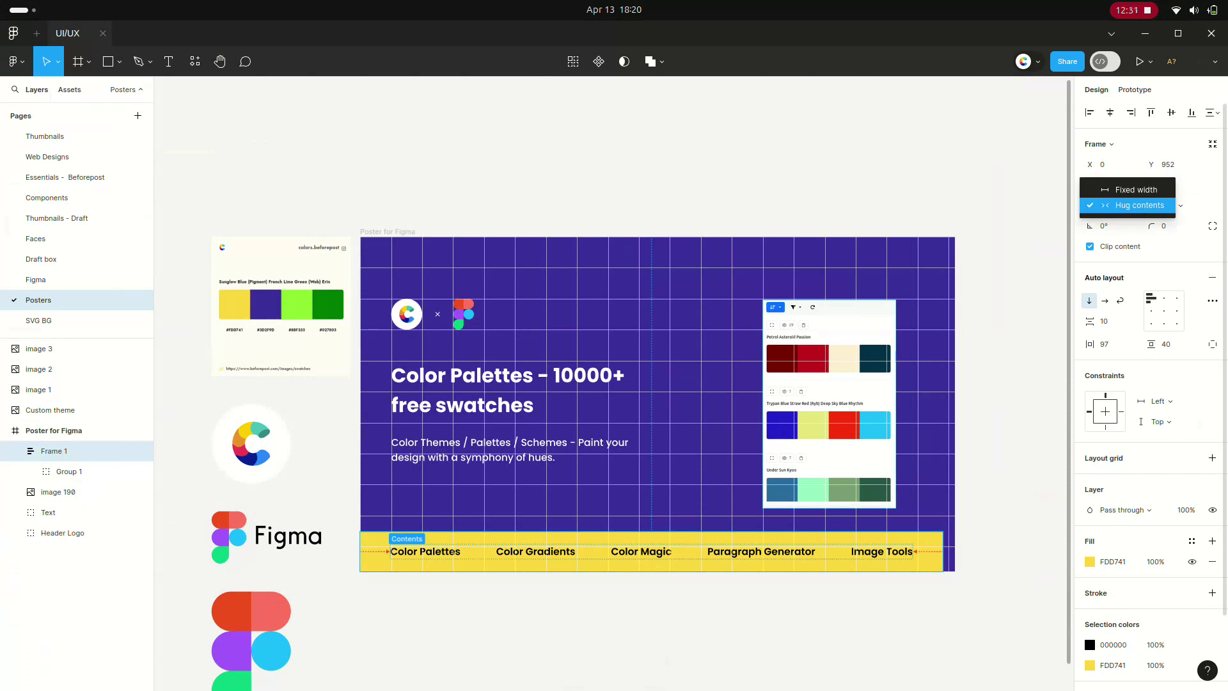
pyautogui.click(1136, 190)
pyautogui.moveTo(943, 552); pyautogui.dragTo(955, 551)
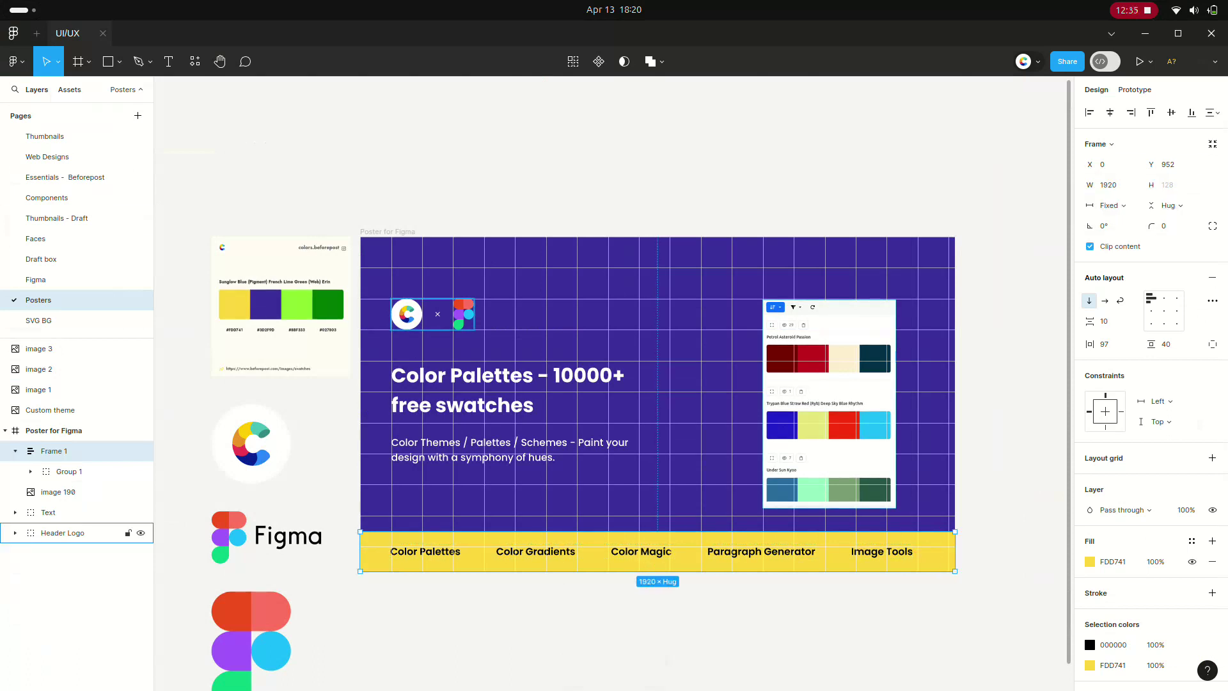
# Centre the nav labels with automatic spacing and adjust the bar's horizontal padding
pyautogui.click(69, 472)
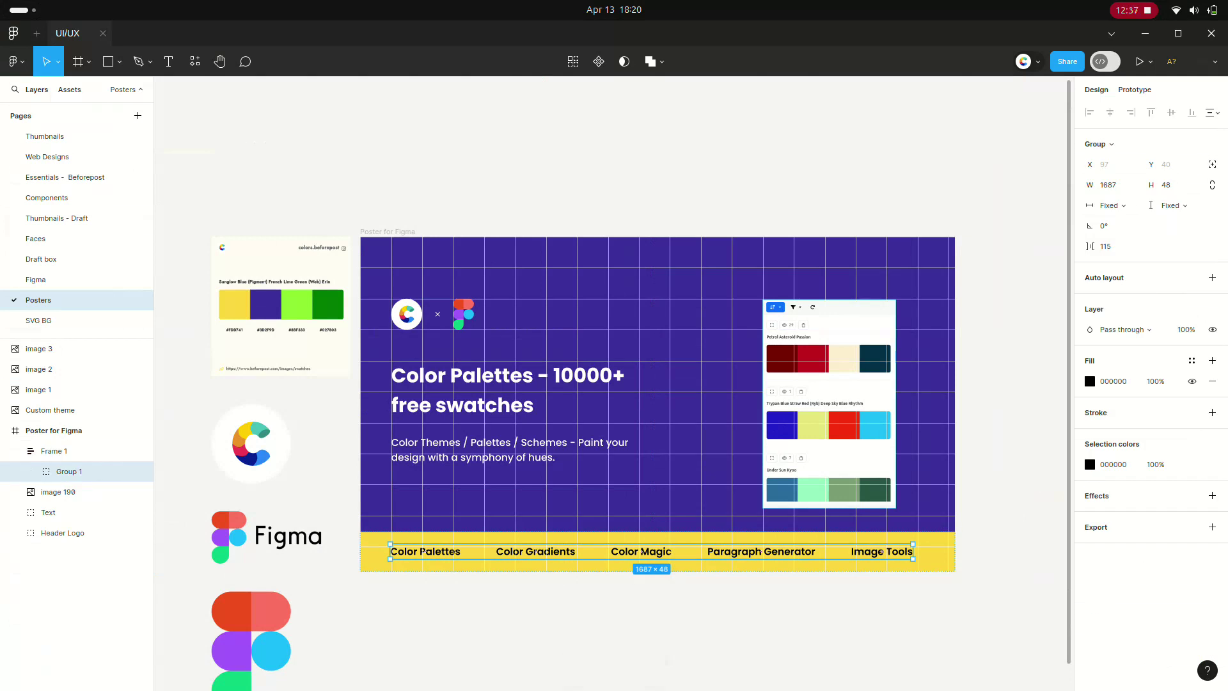
pyautogui.click(54, 451)
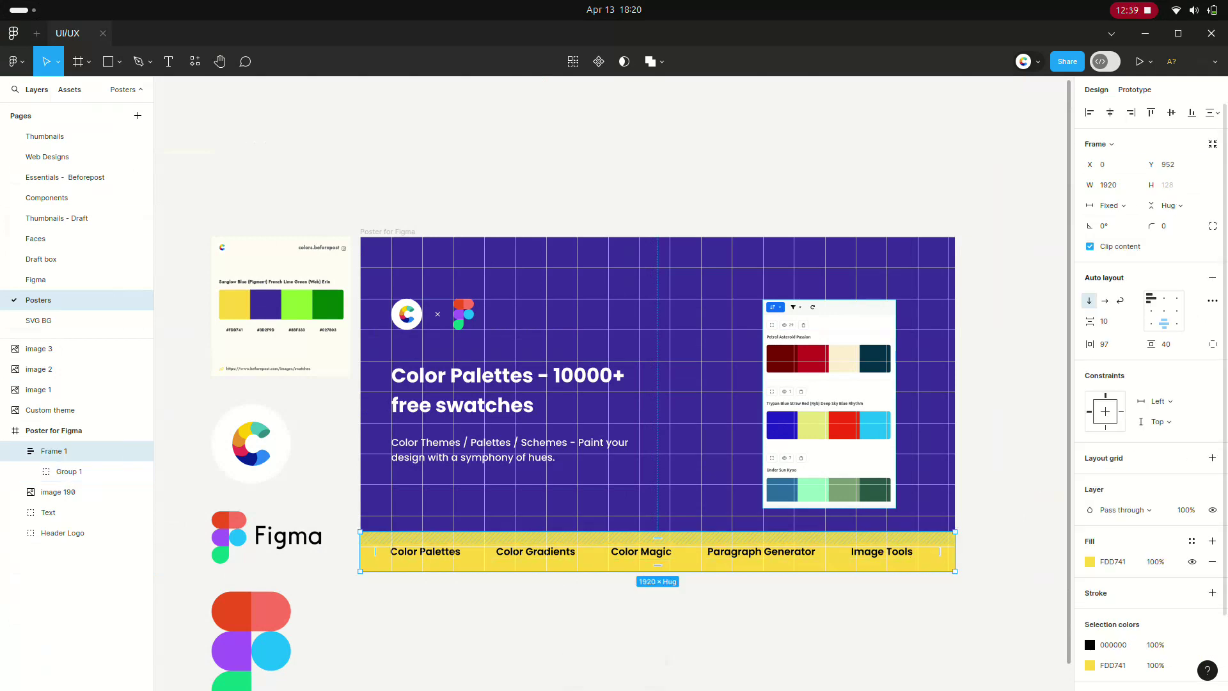
pyautogui.doubleClick(1164, 311)
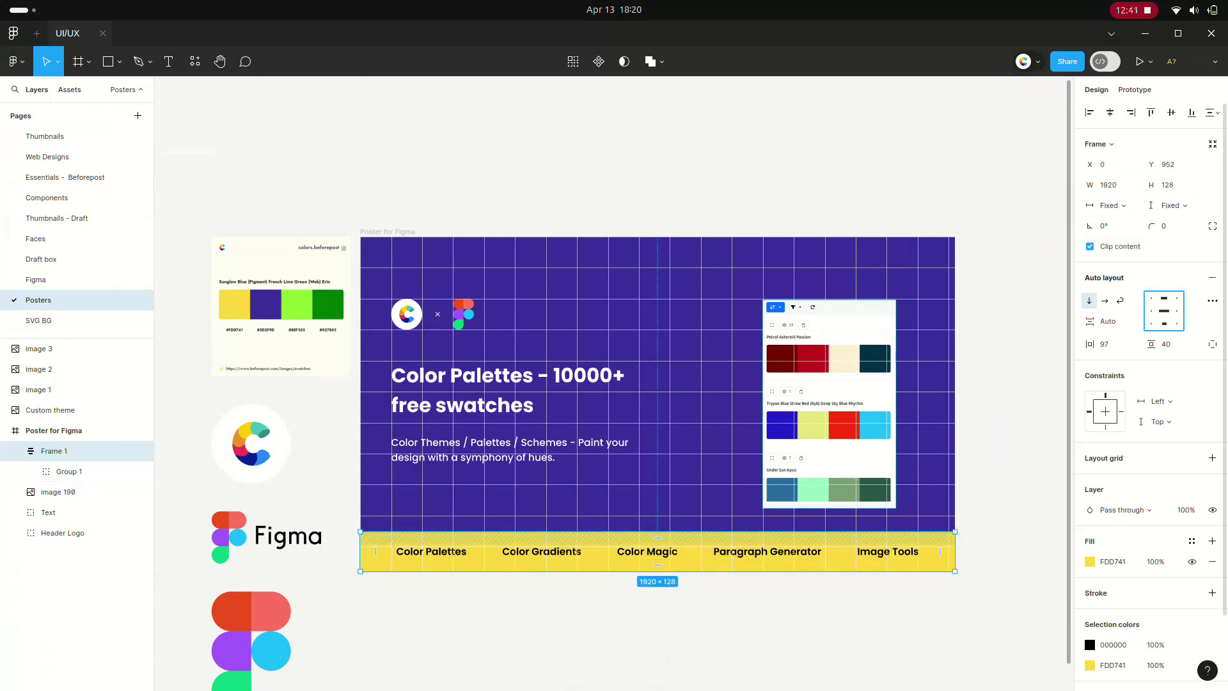
pyautogui.click(1134, 322)
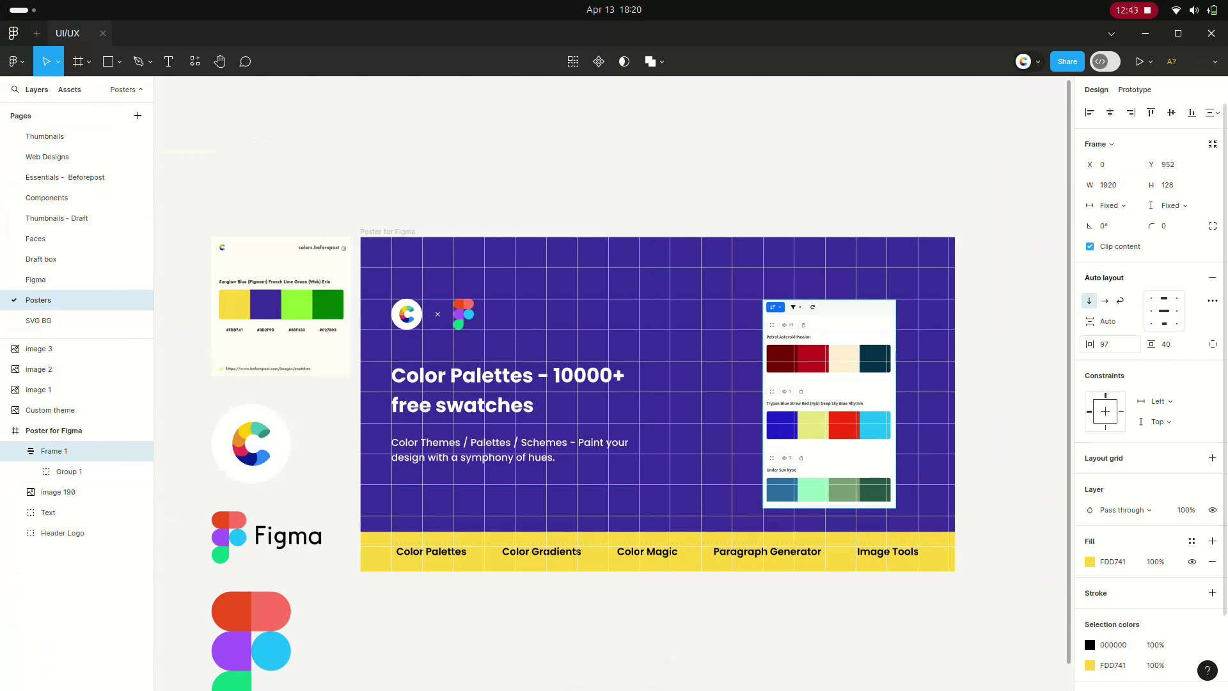
pyautogui.click(1116, 345)
pyautogui.write('au')
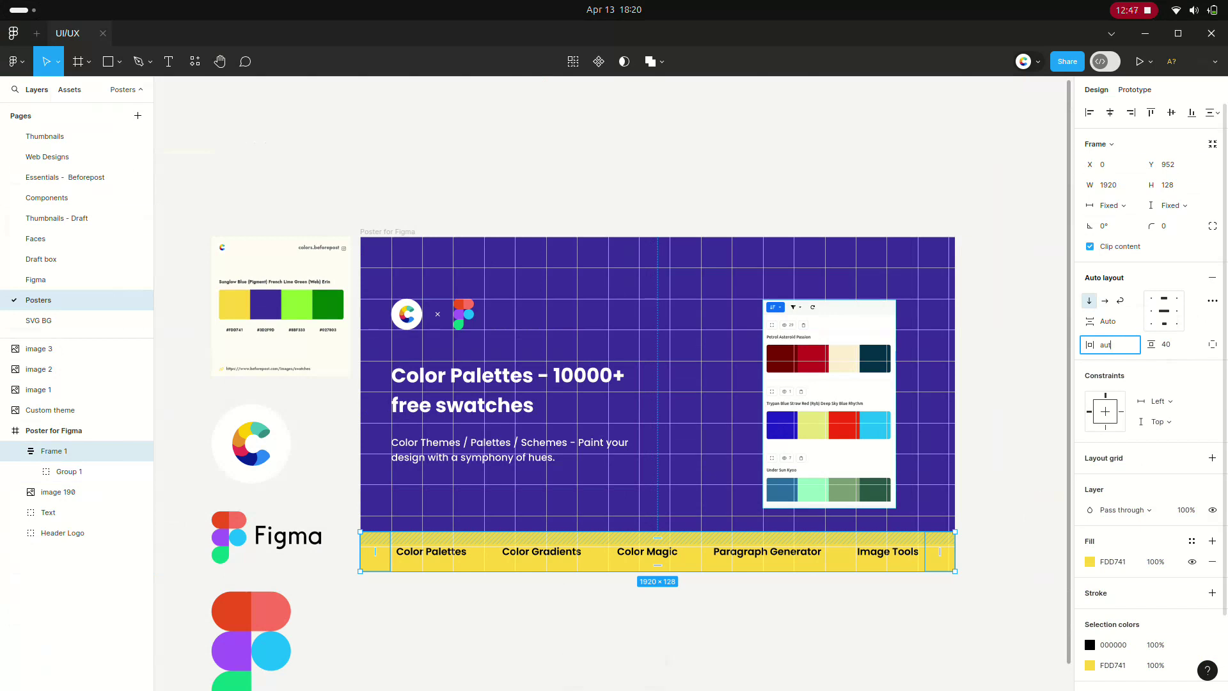
pyautogui.write('o')
pyautogui.press('Return')
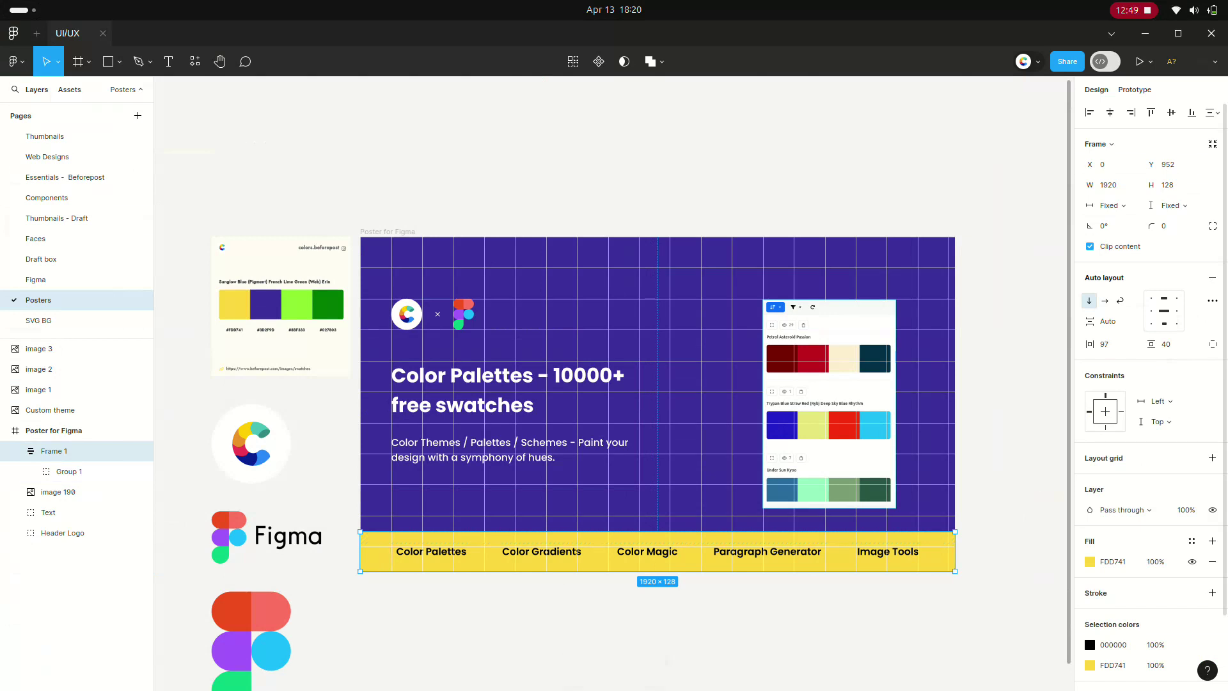
# Reposition the HOWTO screenshot image on the poster
pyautogui.press('Escape')
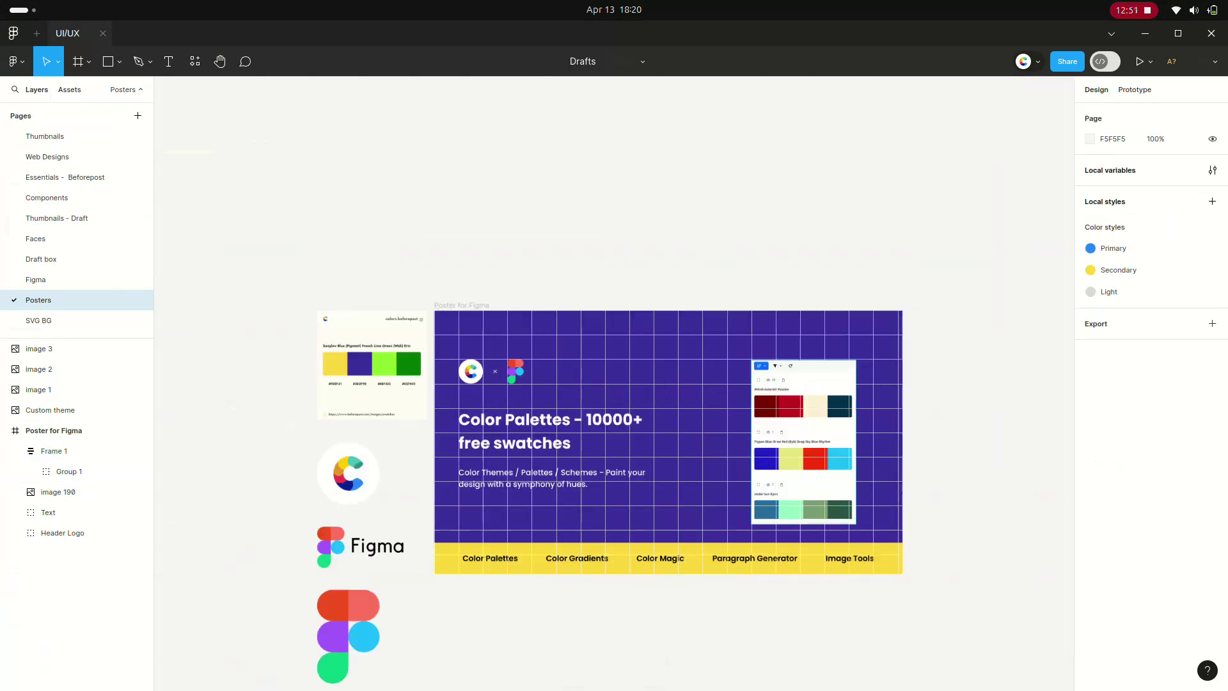
pyautogui.click(70, 492)
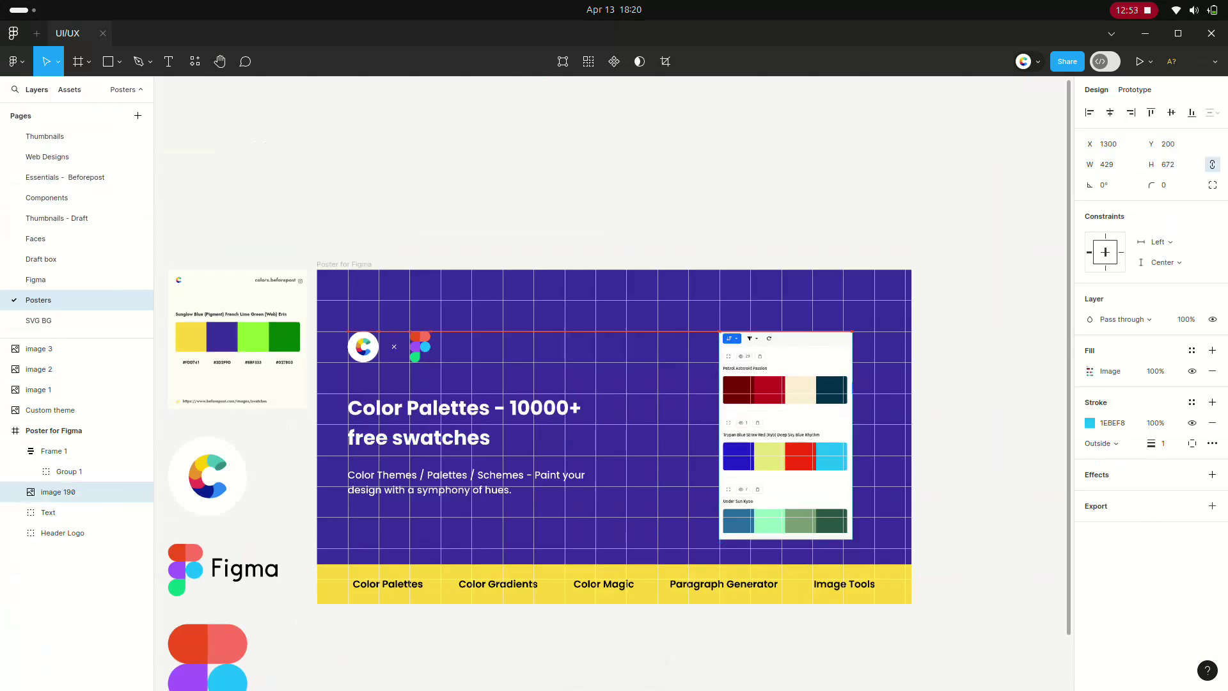
pyautogui.moveTo(786, 437)
pyautogui.mouseDown()
pyautogui.moveTo(809, 417)
pyautogui.moveTo(723, 422)
pyautogui.mouseUp()
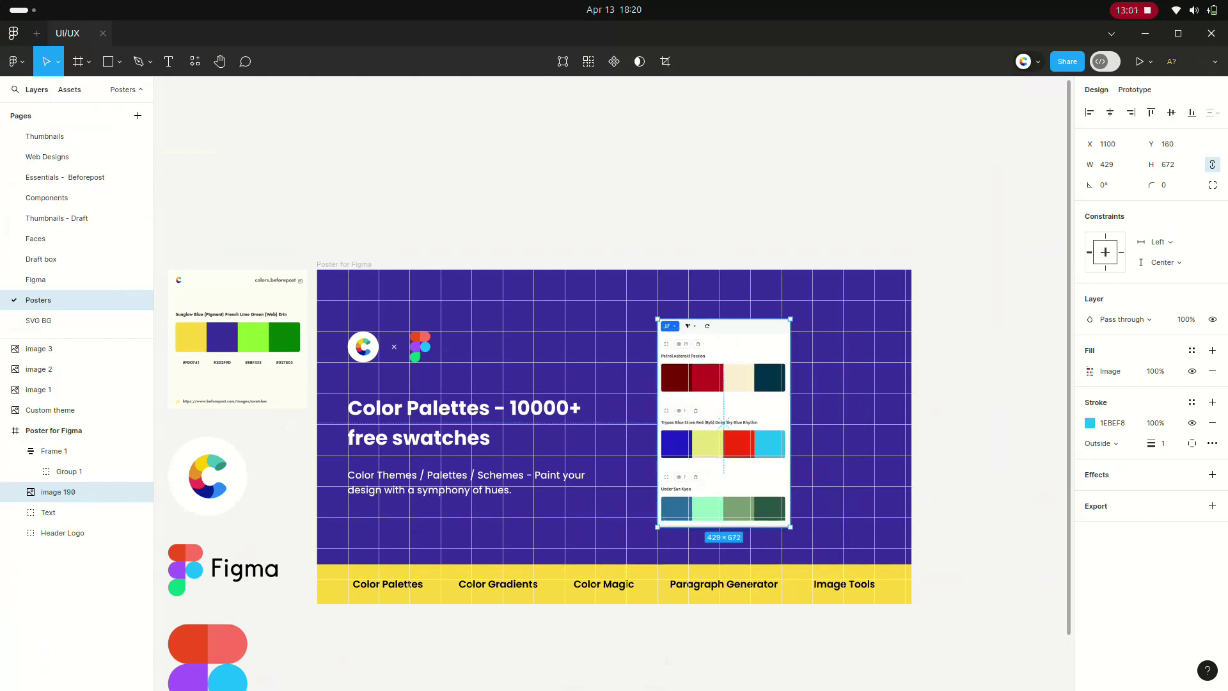
# Select the screenshot in Plugin / file cover - 6 on Essentials - Beforepost, then return to Posters
pyautogui.click(63, 177)
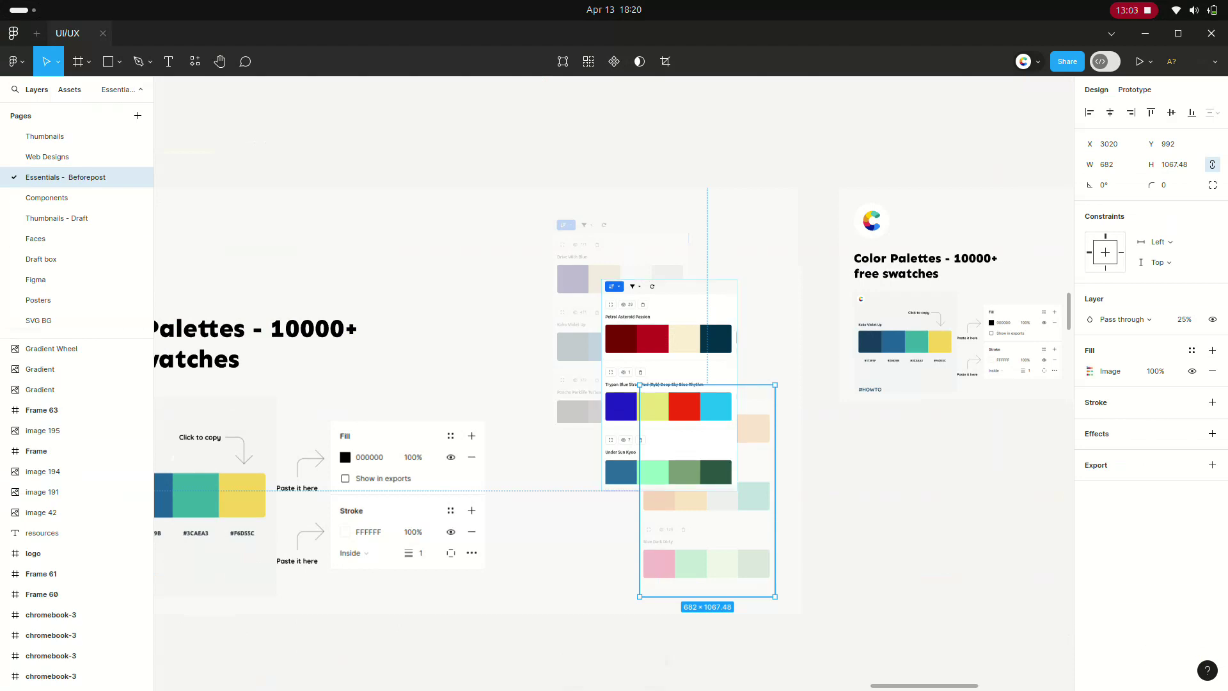
pyautogui.click(618, 486)
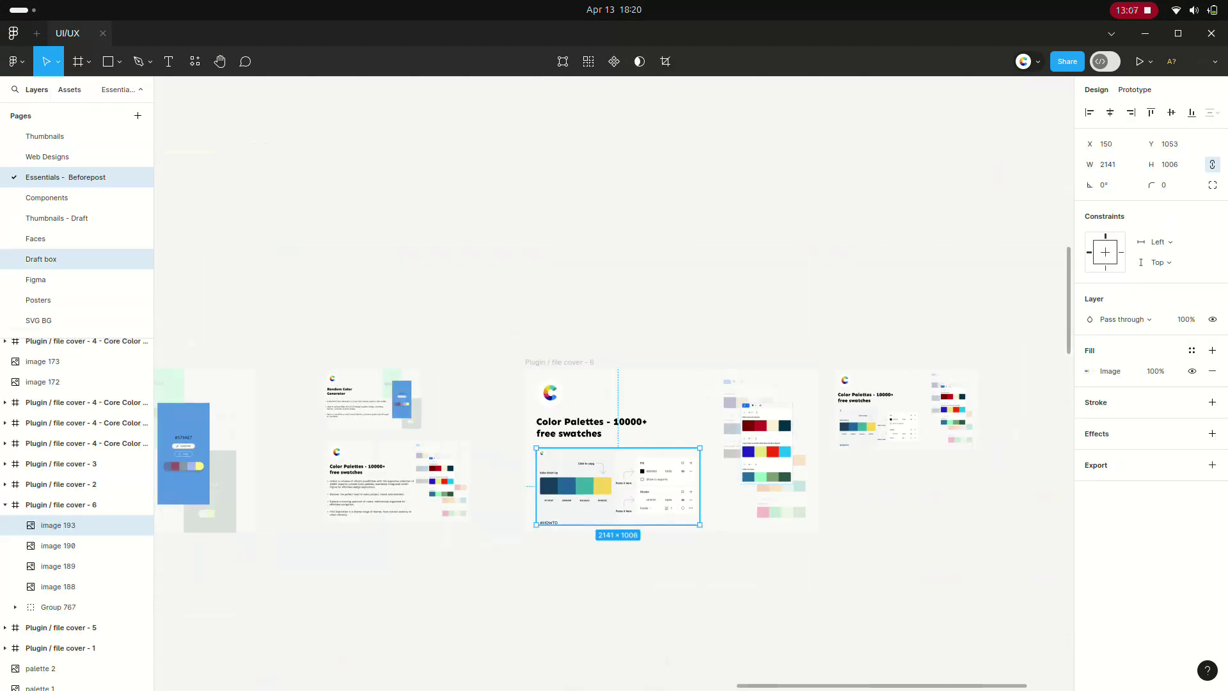
pyautogui.click(41, 259)
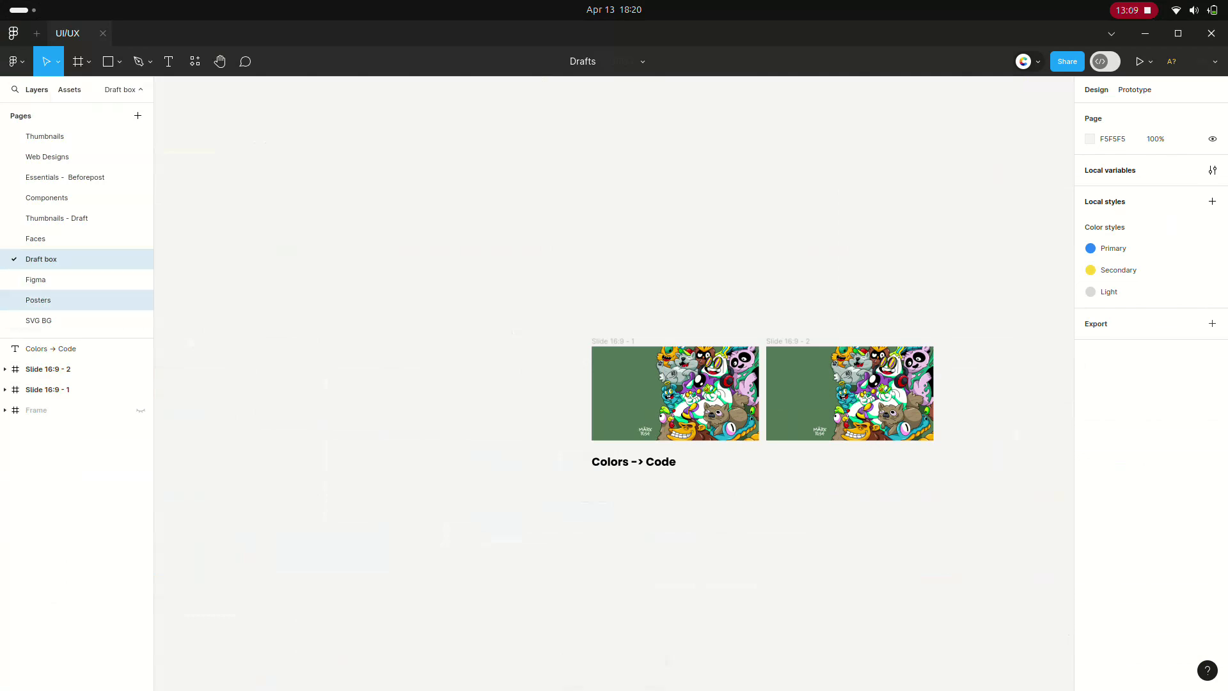
pyautogui.click(39, 300)
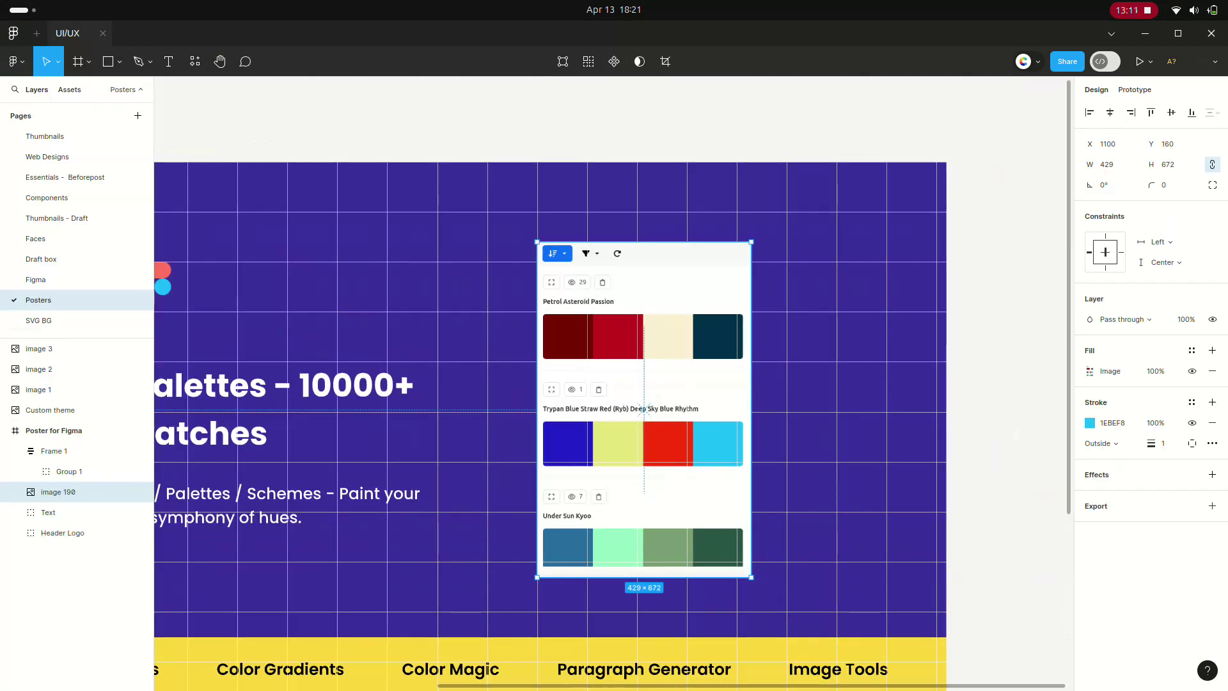
# Paste the HOWTO screenshot, shrink it to 655×308, and move it to the poster's lower right
pyautogui.hotkey('ctrl', 'v')
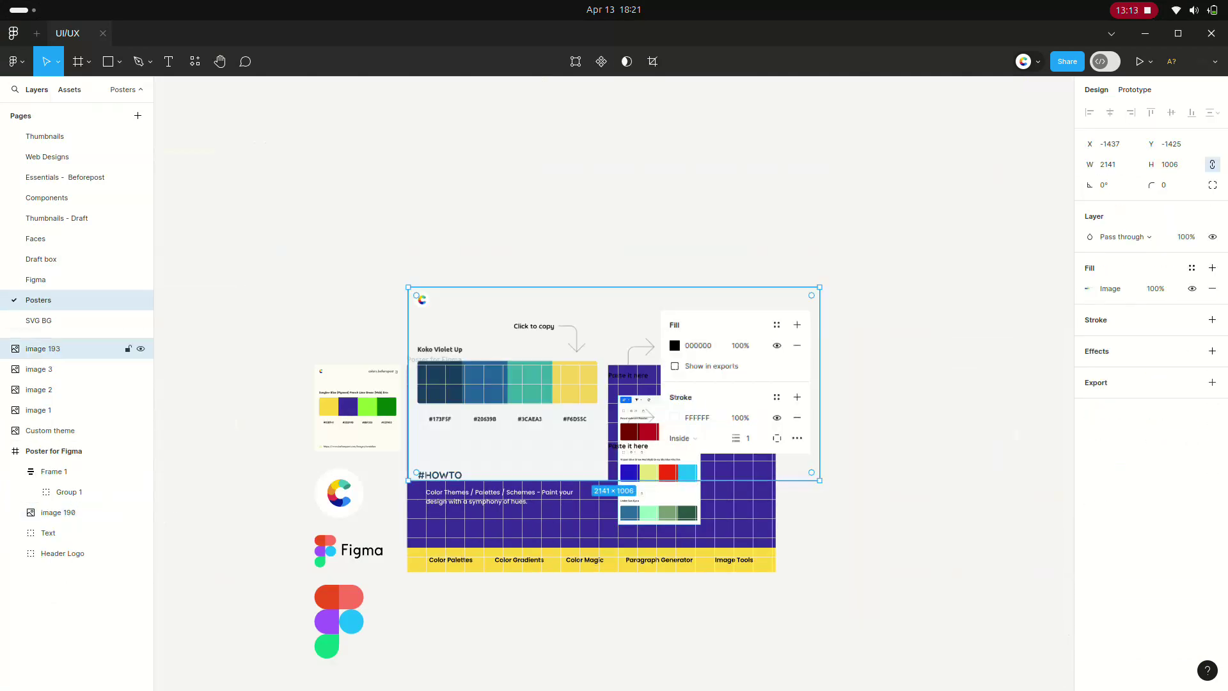
pyautogui.moveTo(819, 480); pyautogui.dragTo(534, 346)
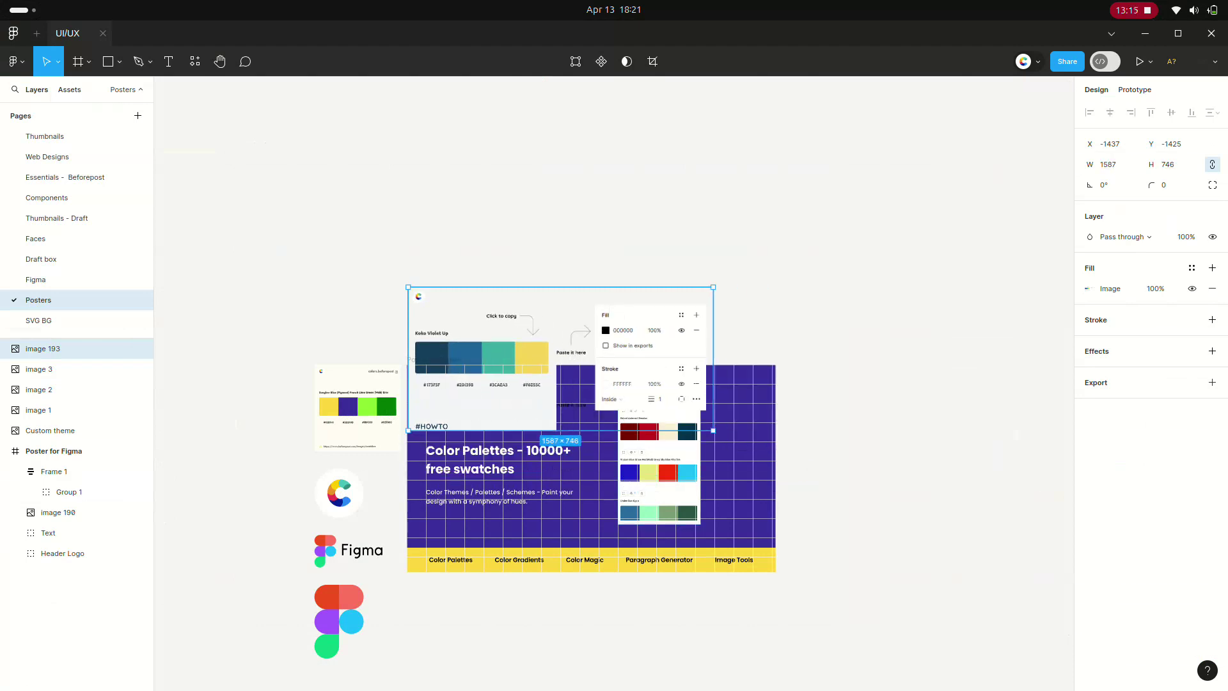
pyautogui.moveTo(459, 303); pyautogui.dragTo(682, 495)
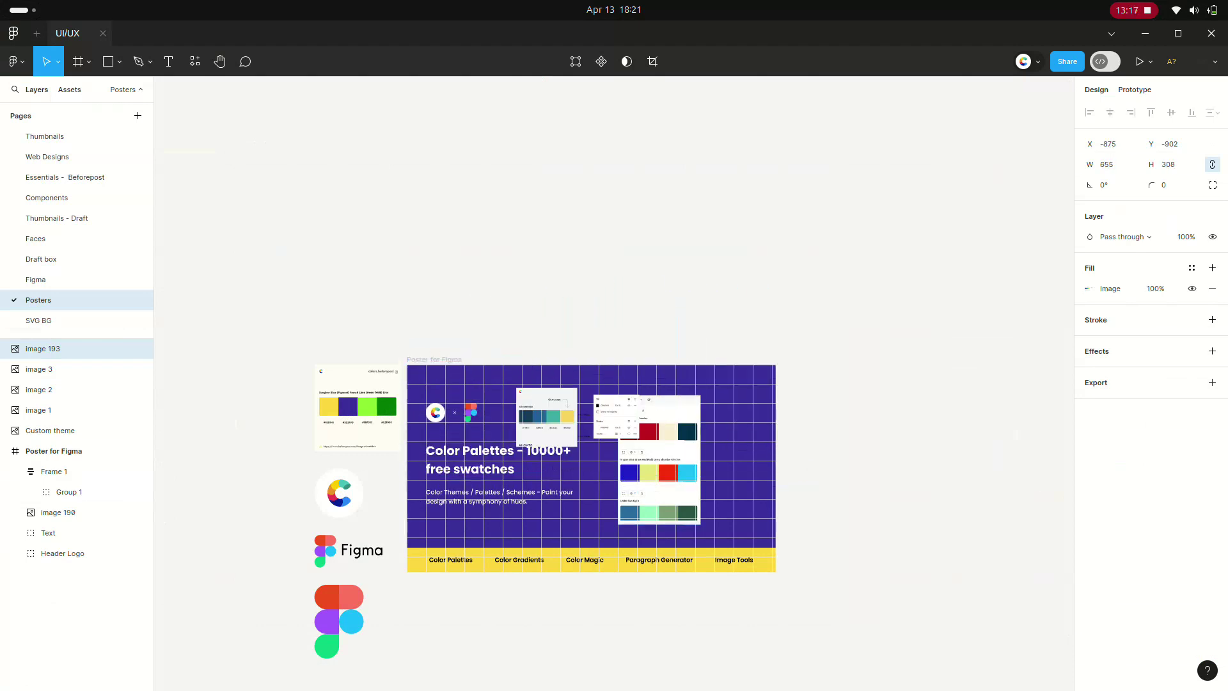
# Try resizing the tall palette-list image to 276×432, then delete it
pyautogui.click(1090, 371)
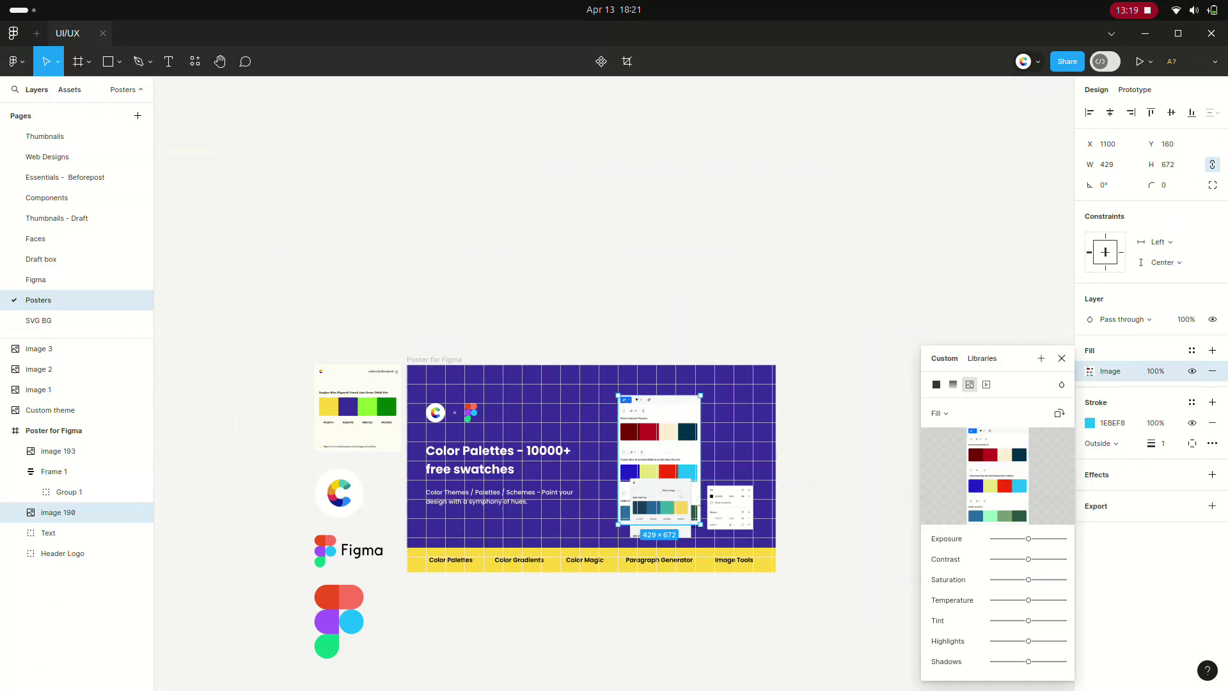
pyautogui.click(1062, 358)
pyautogui.scroll(5, 696, 473)
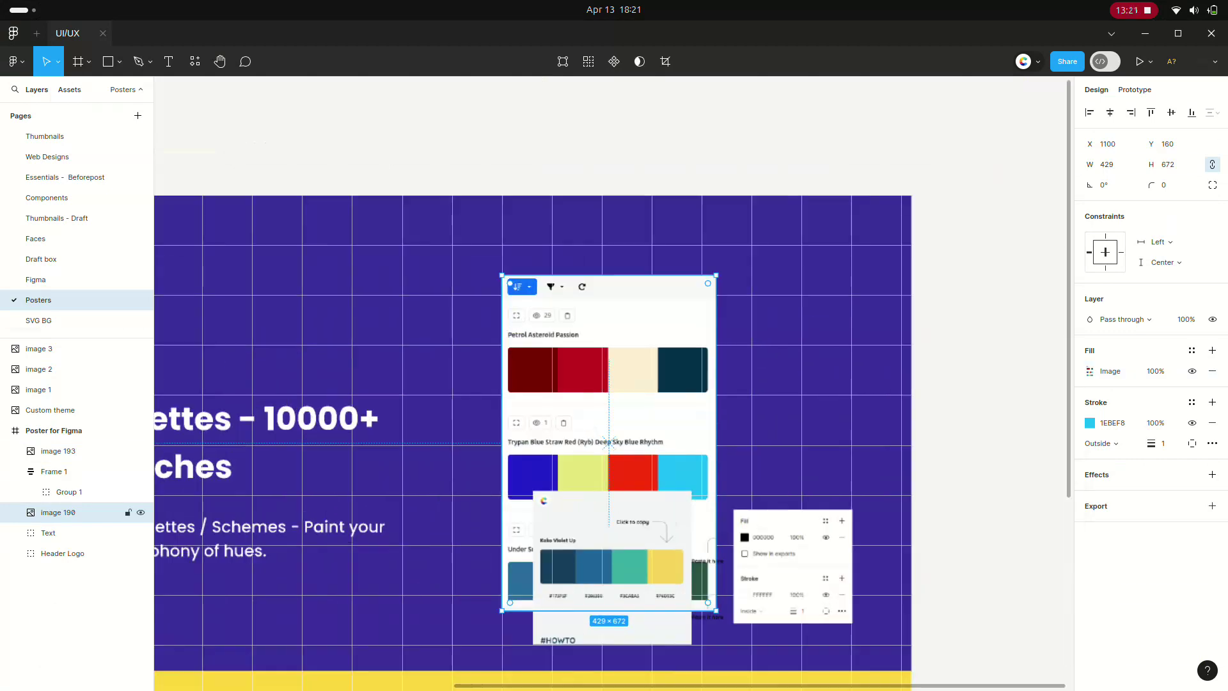
pyautogui.moveTo(696, 474); pyautogui.dragTo(740, 425)
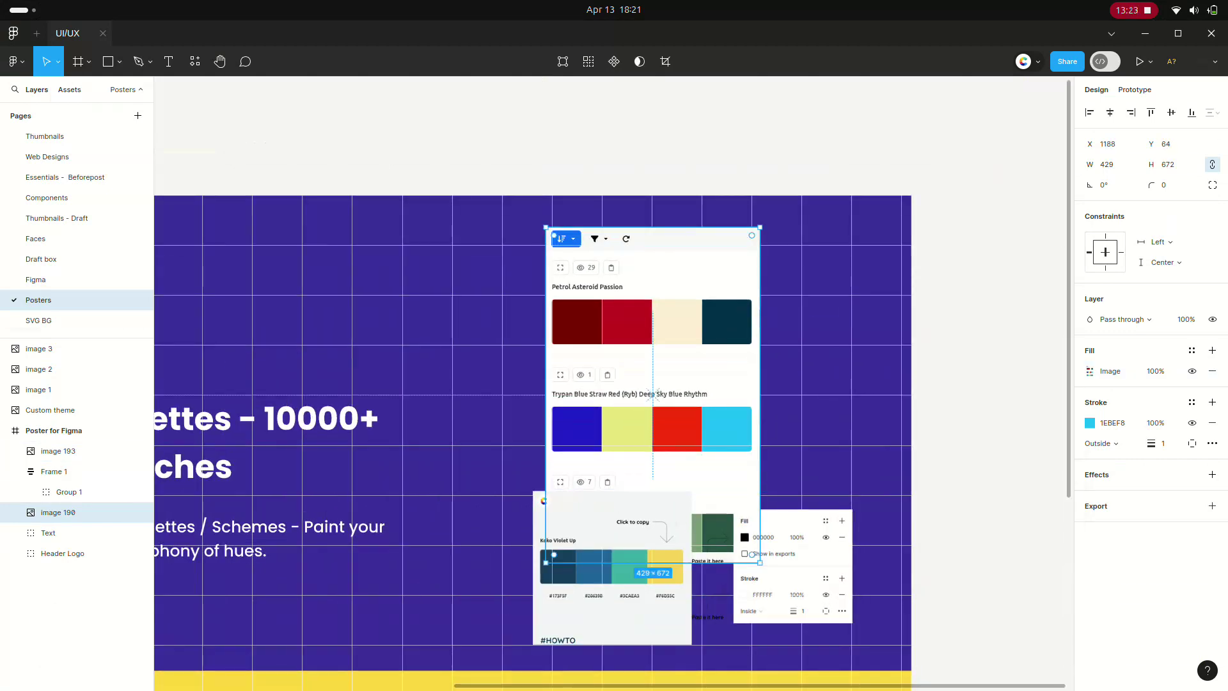
pyautogui.moveTo(760, 564); pyautogui.dragTo(684, 442)
pyautogui.moveTo(614, 334); pyautogui.dragTo(700, 340)
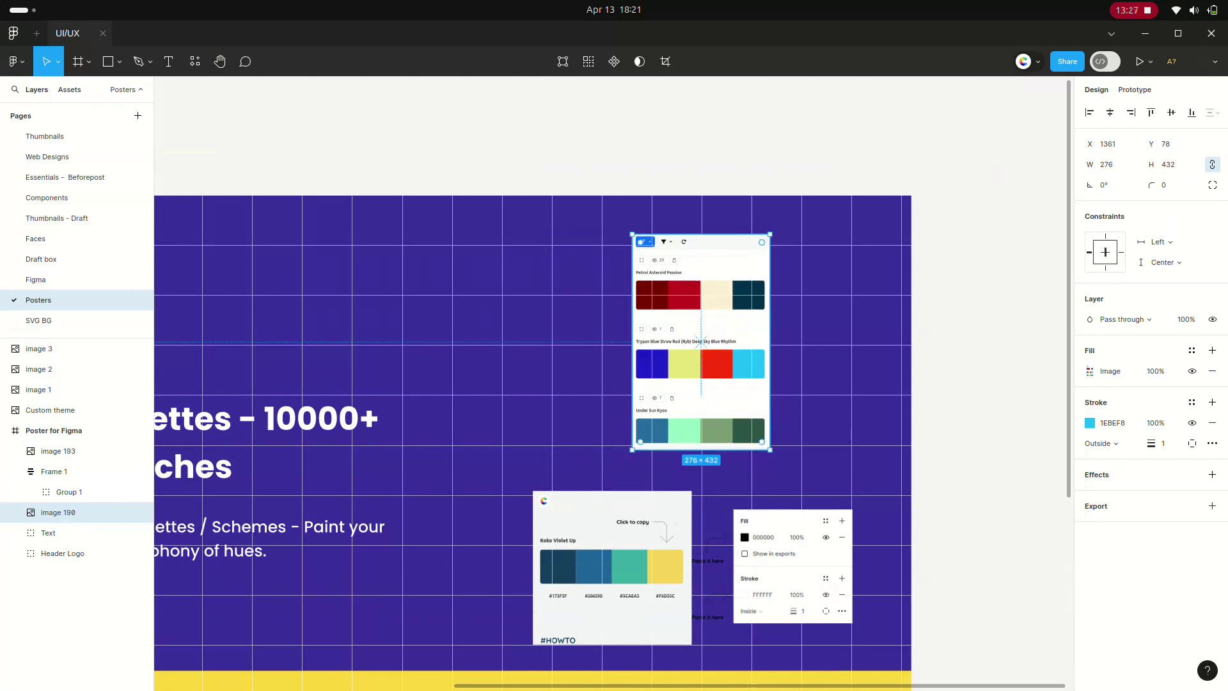
pyautogui.press('Delete')
# Enlarge the HOWTO card to 829×390 and position it beside the headline
pyautogui.click(612, 570)
pyautogui.moveTo(612, 569)
pyautogui.mouseDown()
pyautogui.moveTo(601, 407)
pyautogui.moveTo(606, 439)
pyautogui.moveTo(606, 429)
pyautogui.mouseUp()
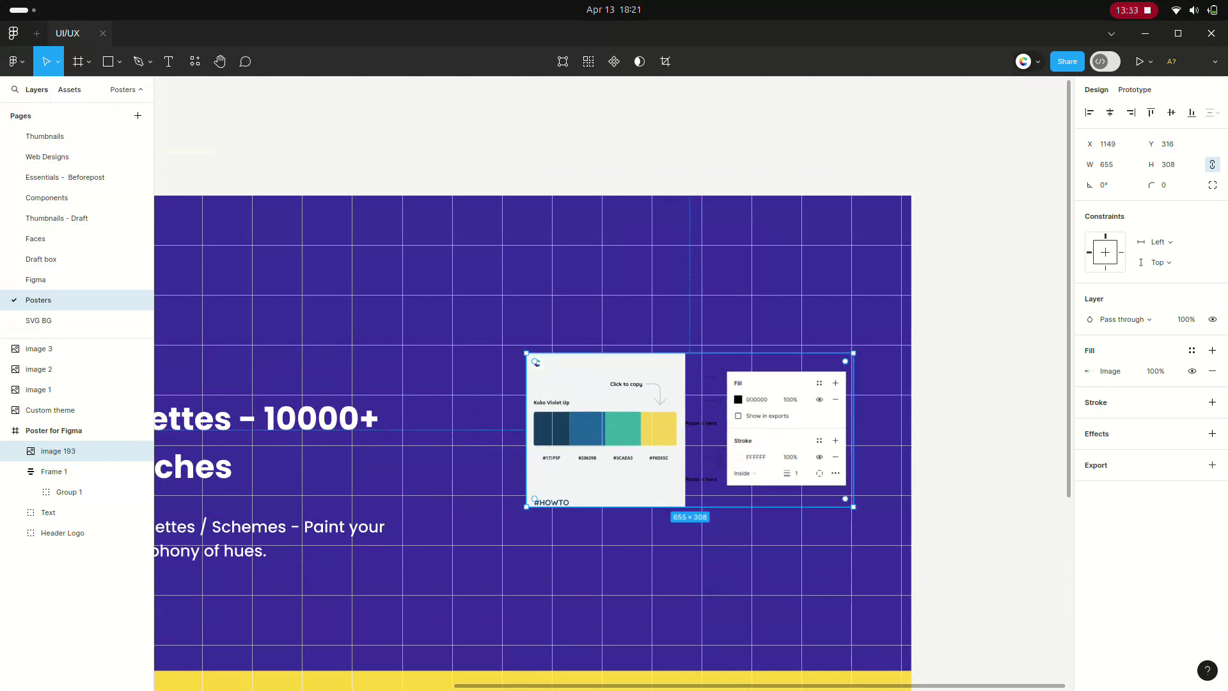
pyautogui.moveTo(526, 507); pyautogui.dragTo(474, 551)
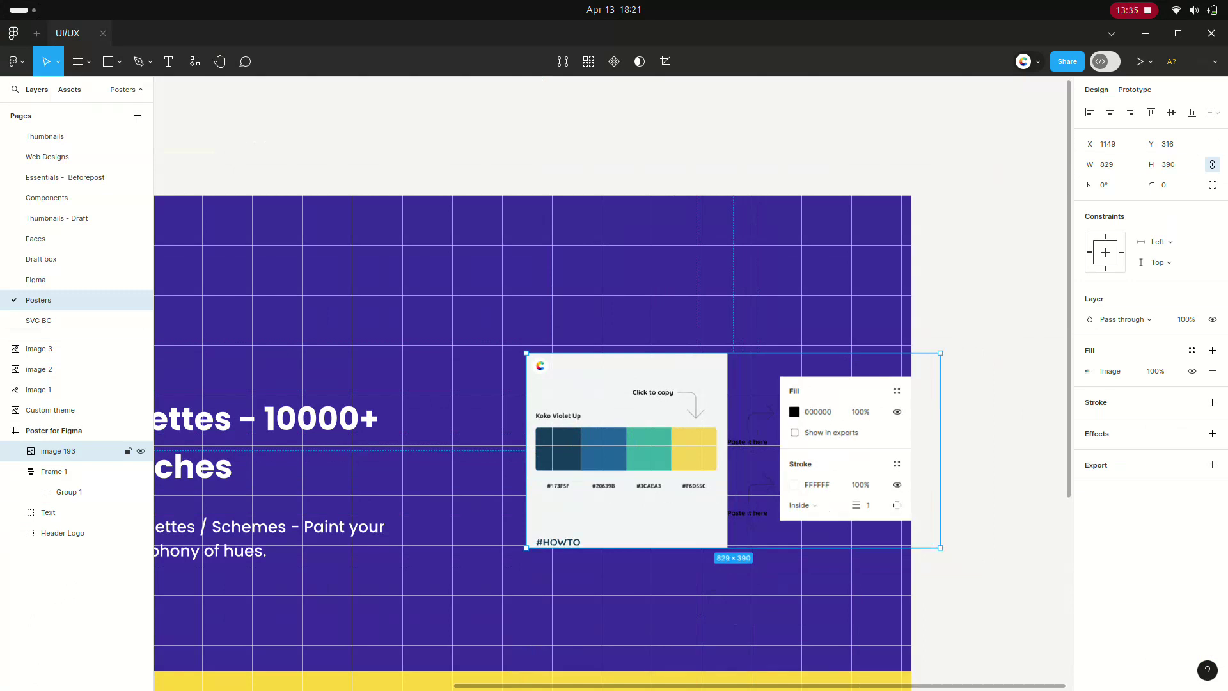
pyautogui.moveTo(481, 358); pyautogui.dragTo(472, 346)
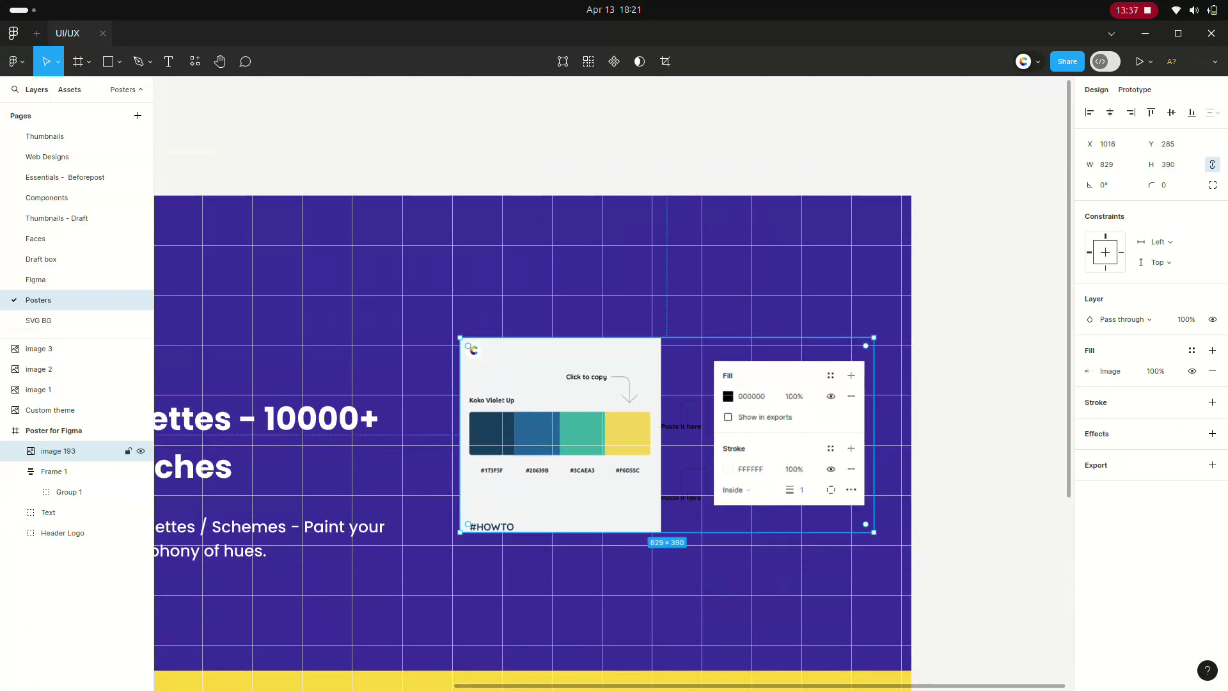
pyautogui.scroll(-3, 472, 345)
pyautogui.press('Escape')
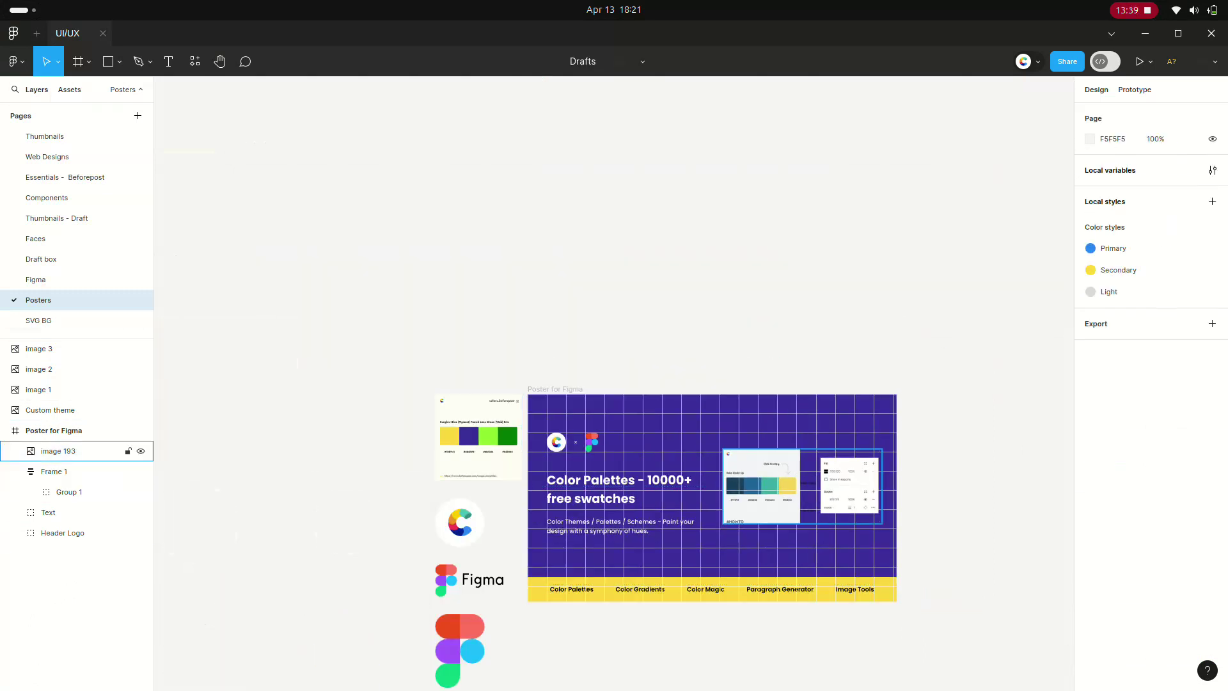
pyautogui.click(58, 451)
pyautogui.scroll(2, 800, 499)
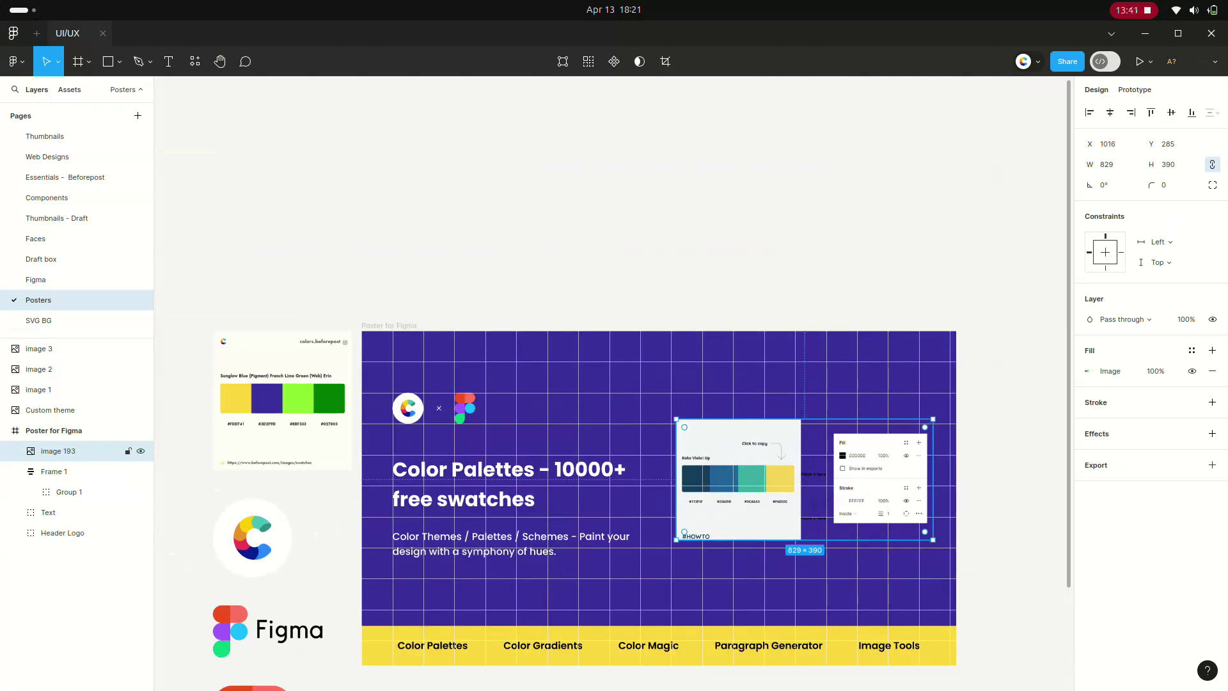
pyautogui.press('Escape')
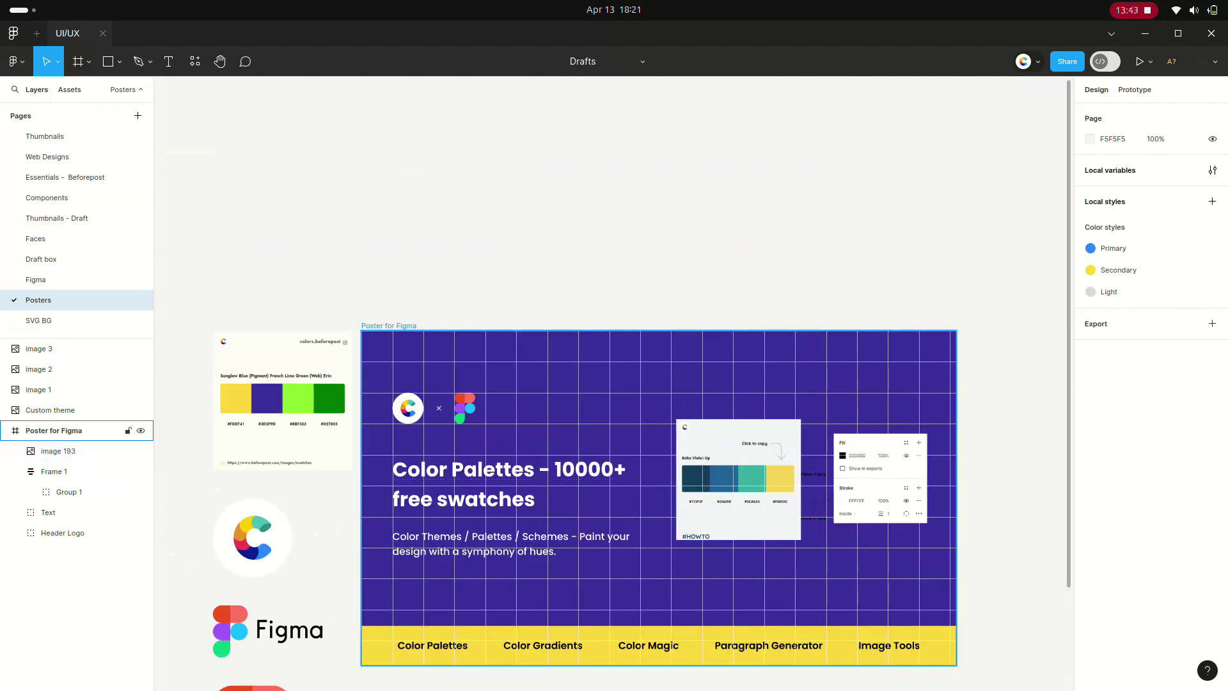
pyautogui.click(54, 430)
# Select all five navigation label text layers inside the yellow bar's group
pyautogui.scroll(-3, 659, 349)
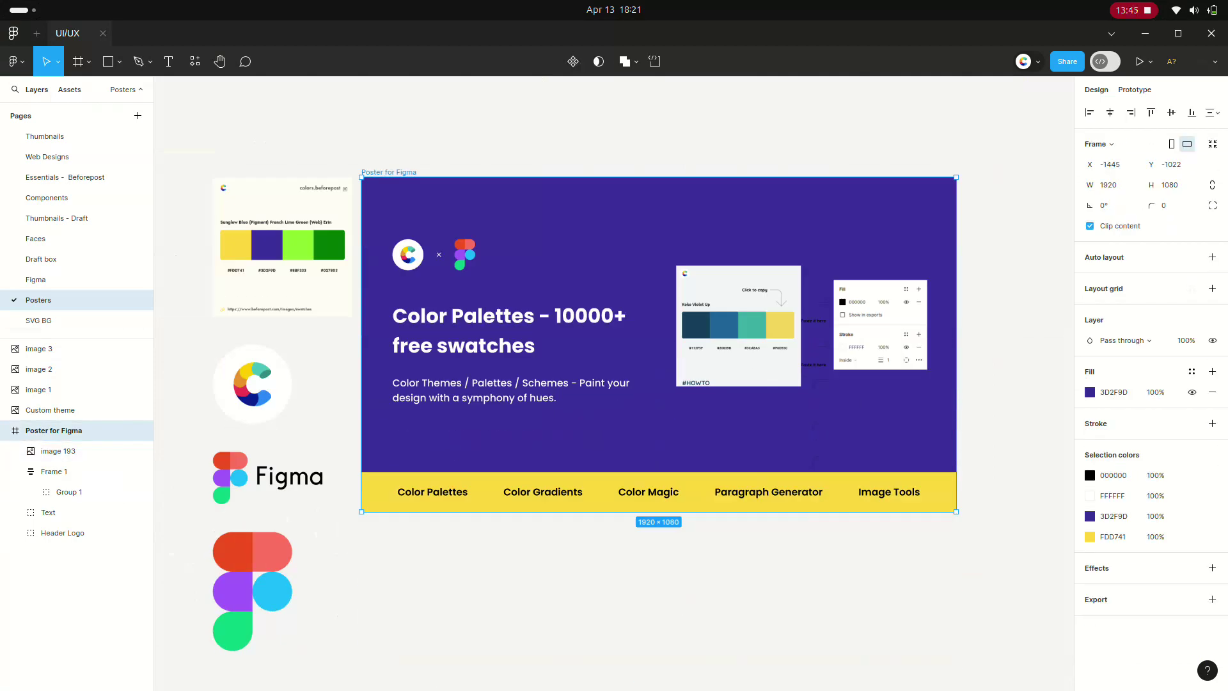
pyautogui.press('Escape')
pyautogui.scroll(2, 827, 542)
pyautogui.scroll(-3, 639, 512)
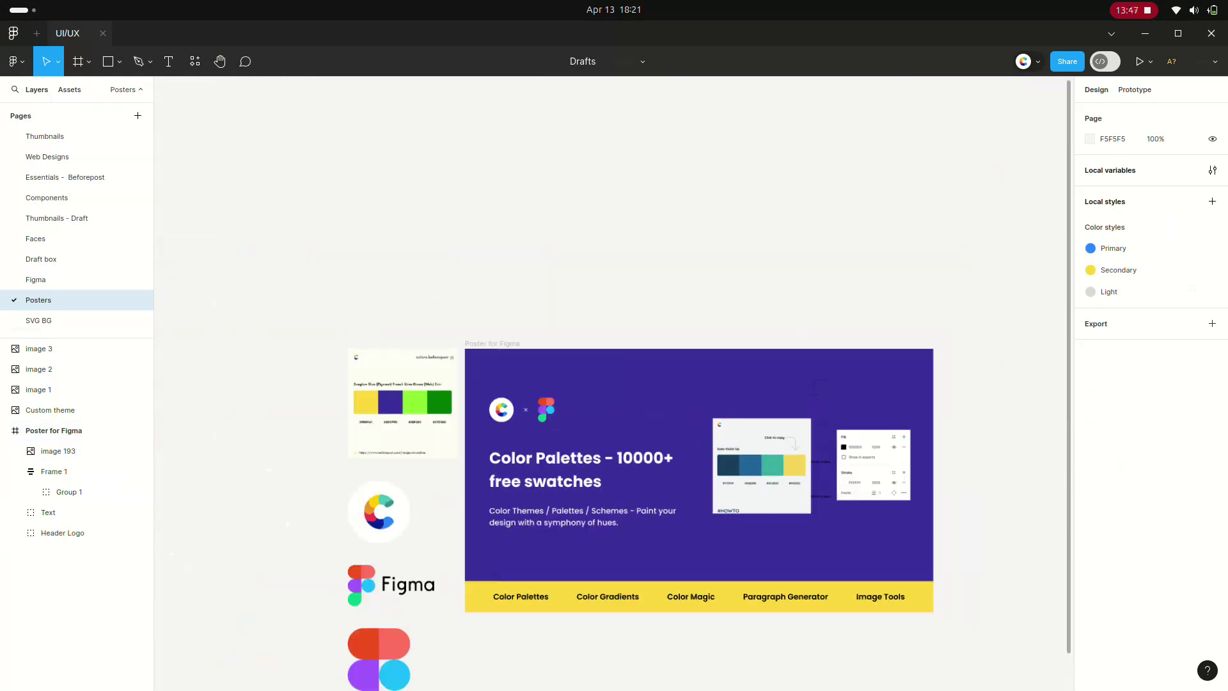
pyautogui.click(53, 471)
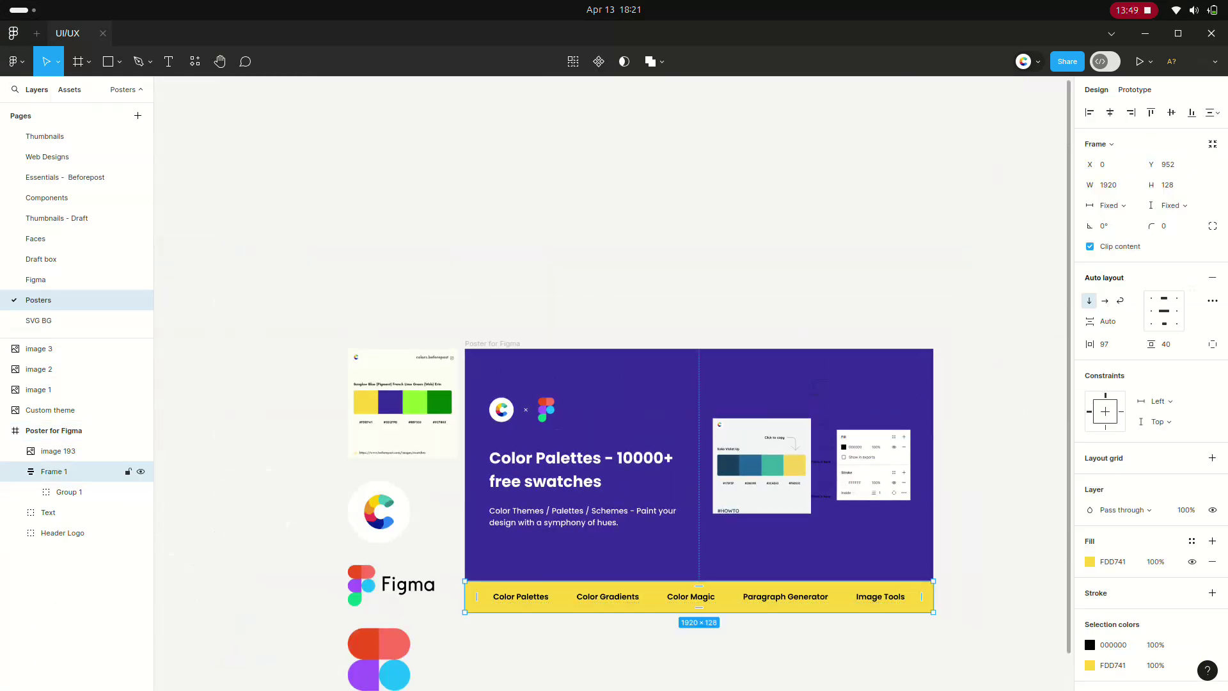
pyautogui.press('Return')
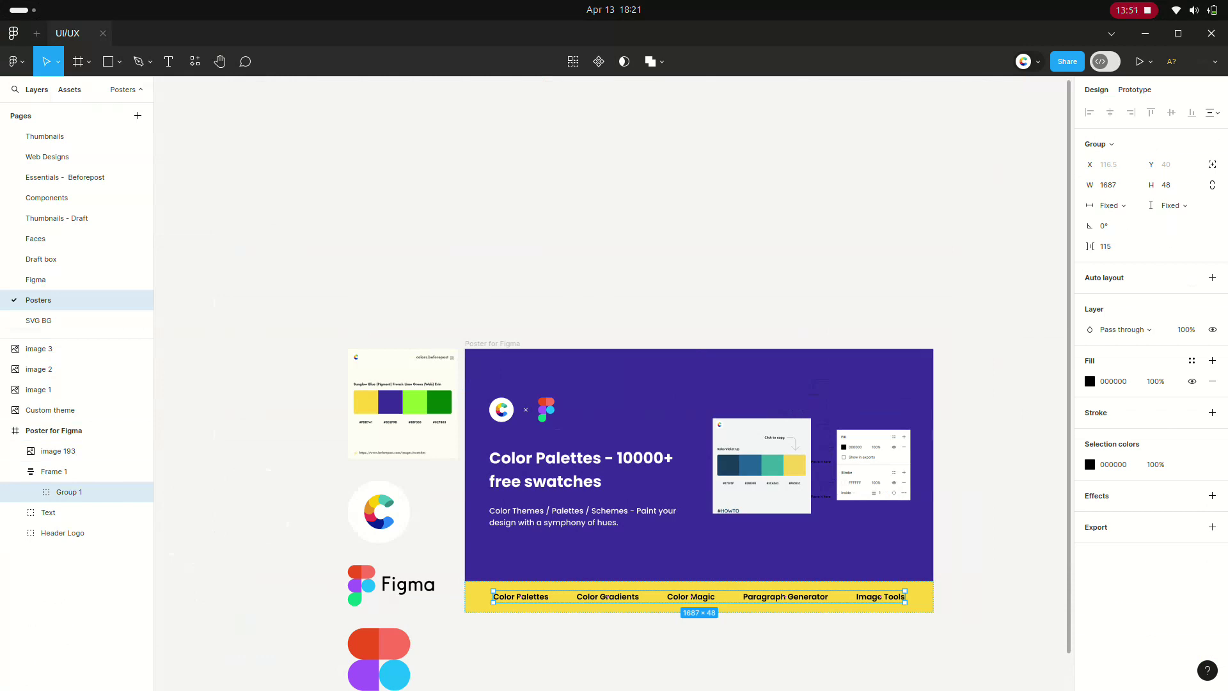
pyautogui.click(30, 492)
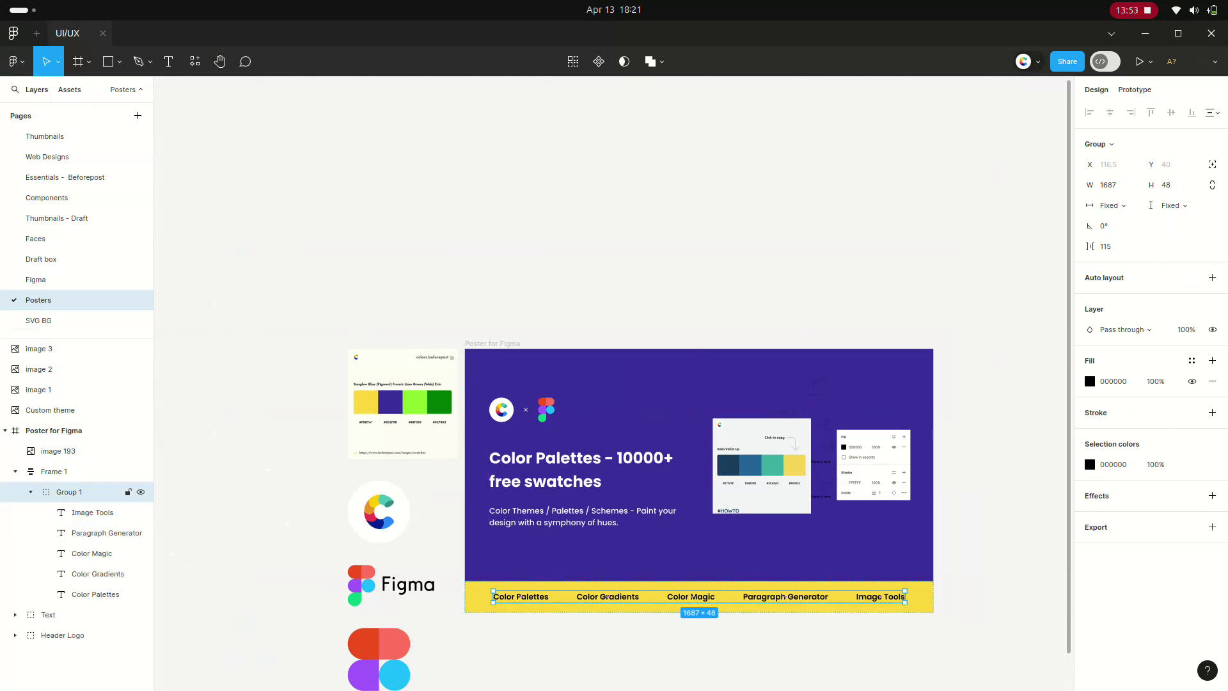
pyautogui.click(92, 513)
pyautogui.keyDown('shift'); pyautogui.click(95, 594); pyautogui.keyUp('shift')
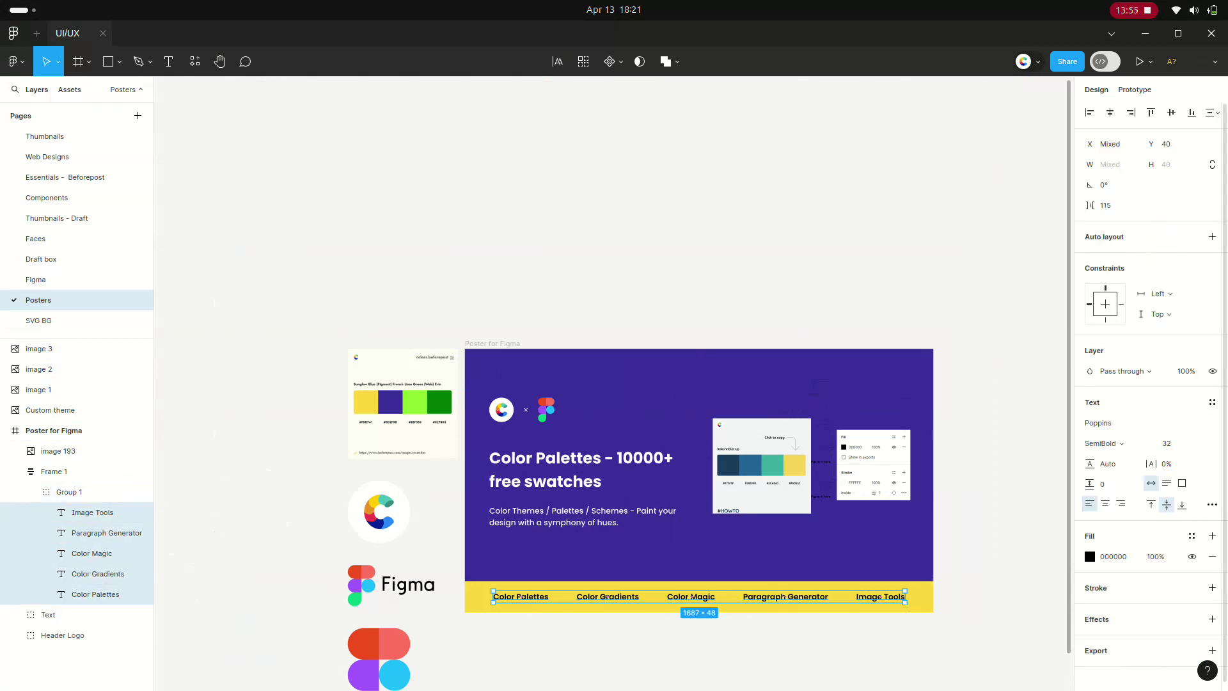
# Set the nav labels to font size 24 and Medium weight
pyautogui.click(1200, 443)
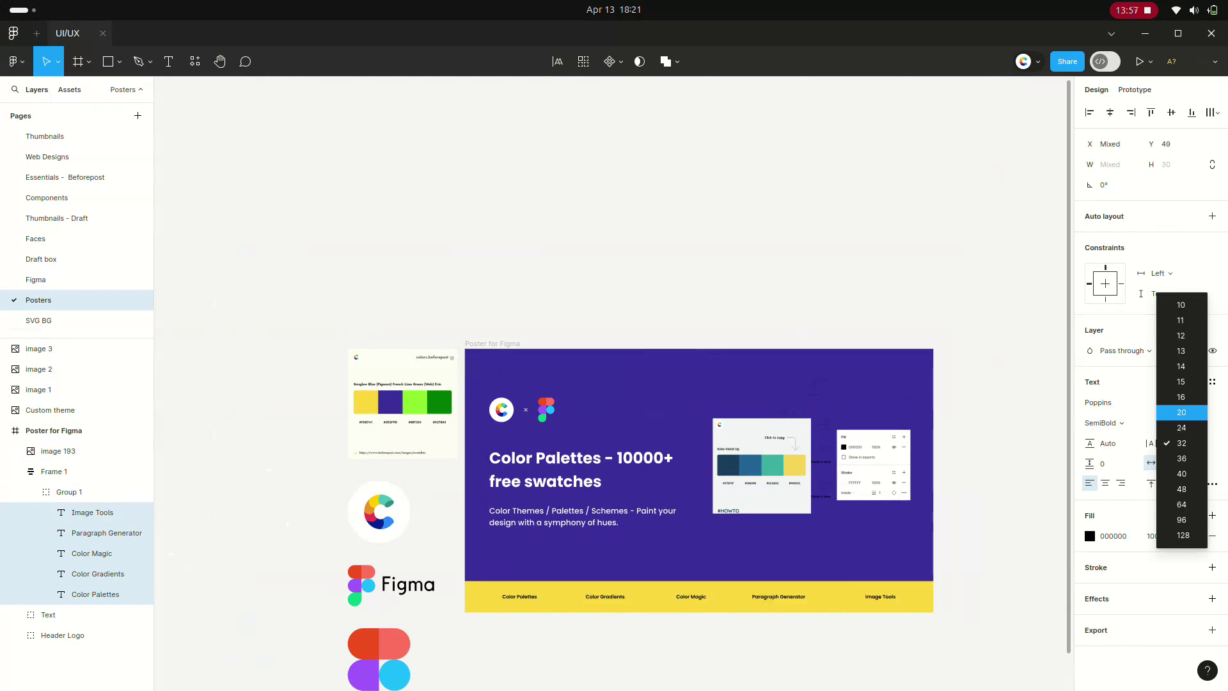
pyautogui.press('Down')
pyautogui.press('Return')
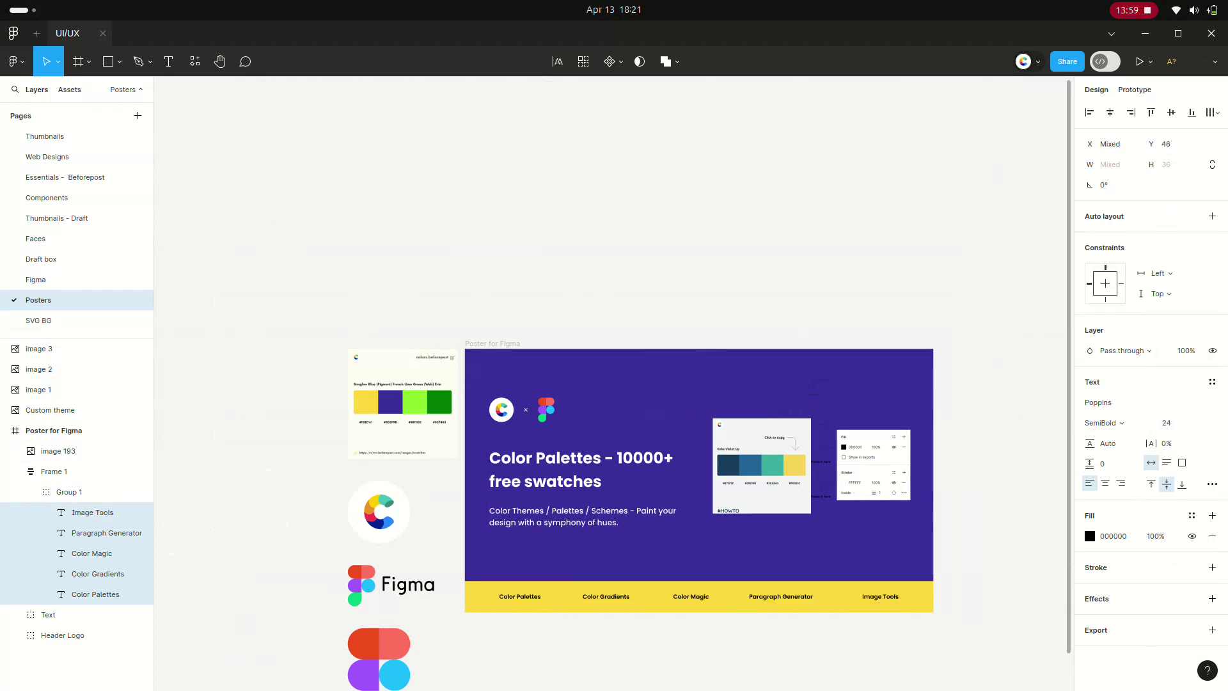
pyautogui.click(1116, 423)
pyautogui.press('Up')
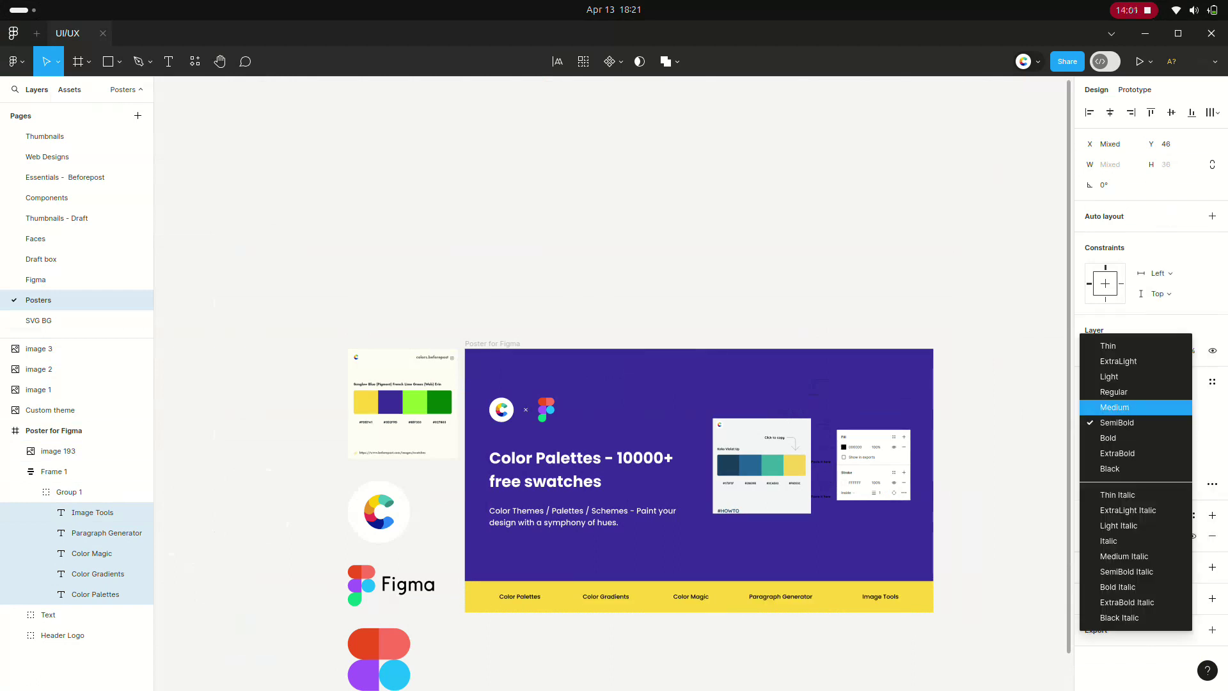
pyautogui.press('Return')
# Keep the label text black and lower its fill opacity to 72%
pyautogui.click(1090, 536)
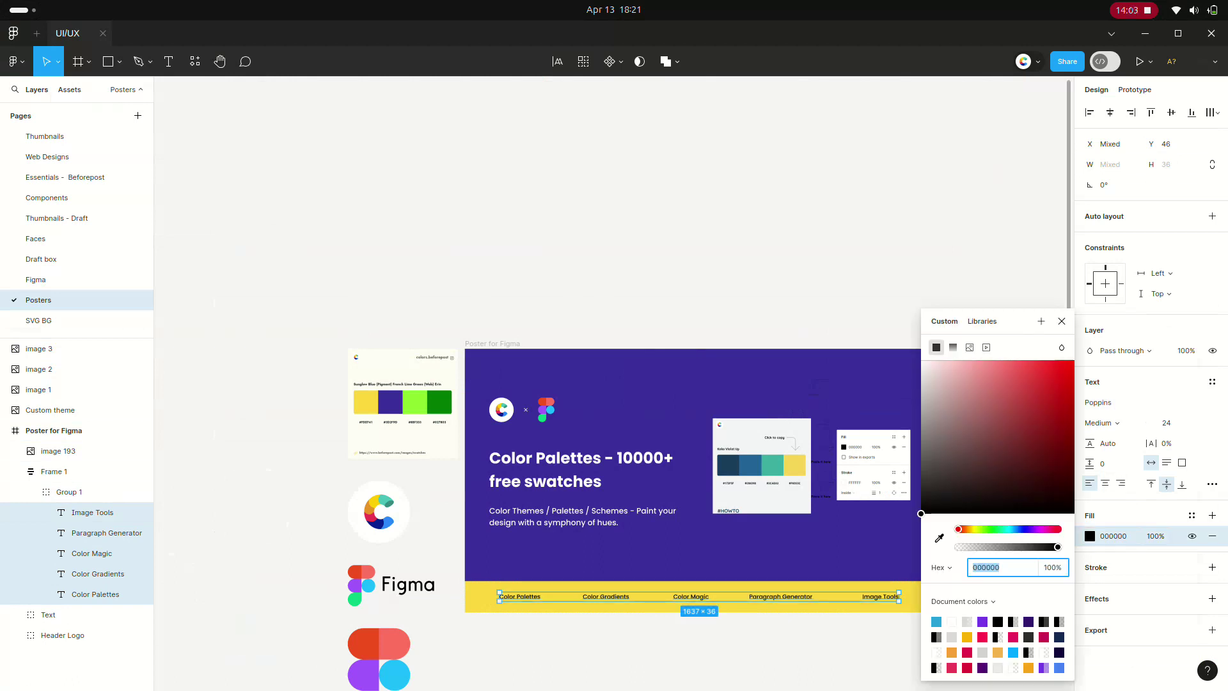
pyautogui.write('FFFFFF')
pyautogui.press('Return')
pyautogui.hotkey('ctrl', 'z')
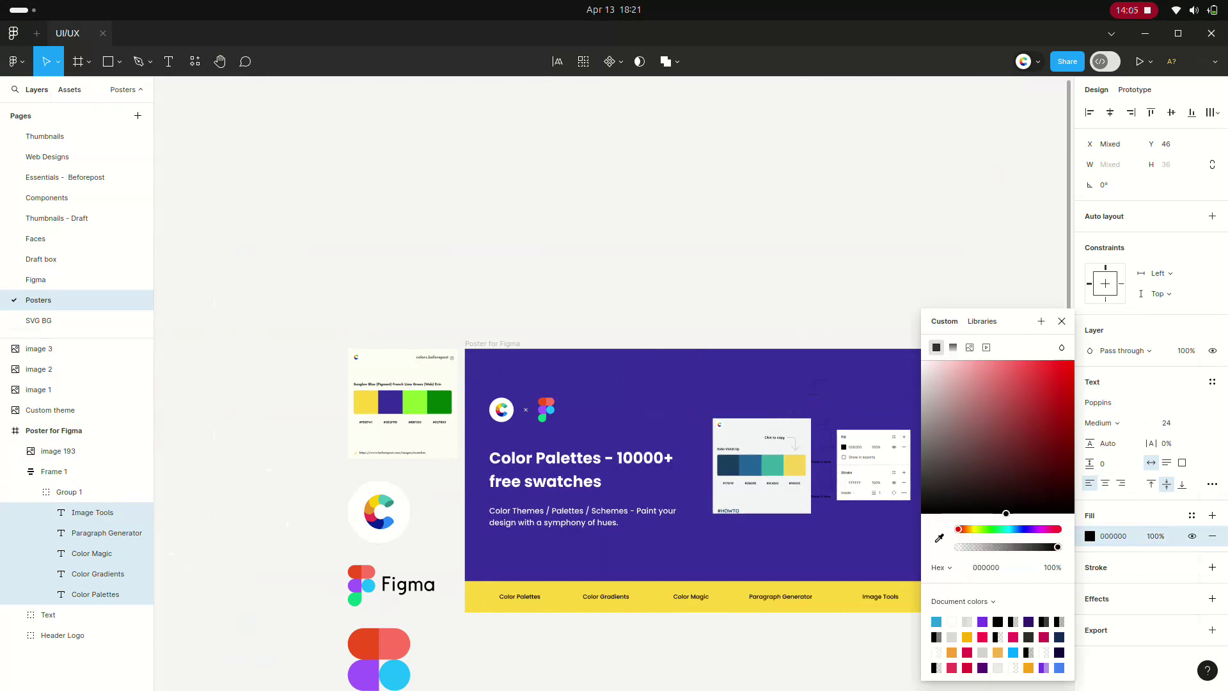
pyautogui.moveTo(1058, 547); pyautogui.dragTo(1030, 546)
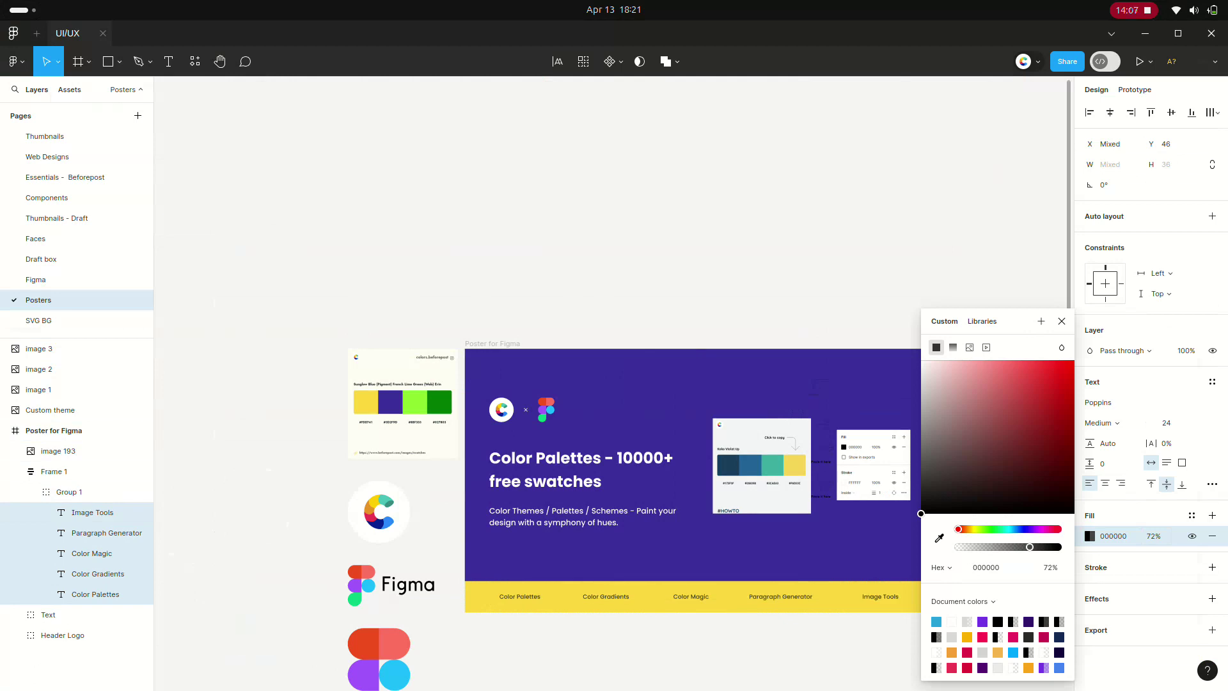
# Change the Poster for Figma frame's purple background fill to a linear gradient darkening toward the bottom
pyautogui.click(817, 640)
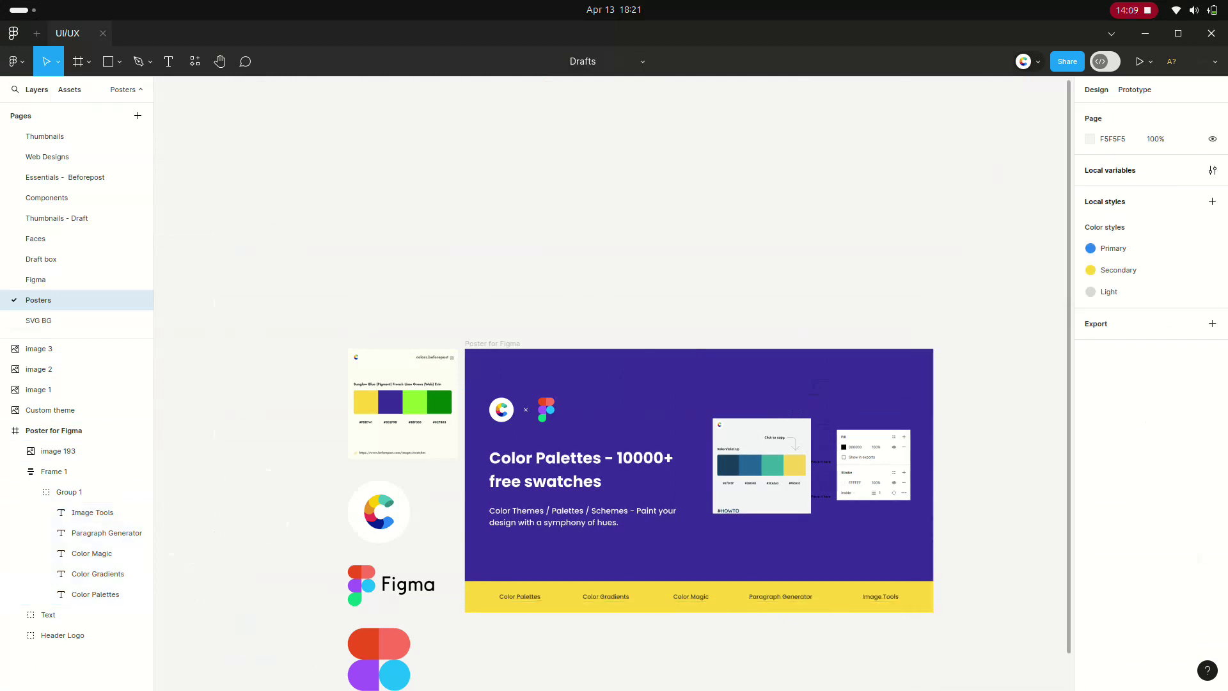
pyautogui.scroll(3, 817, 640)
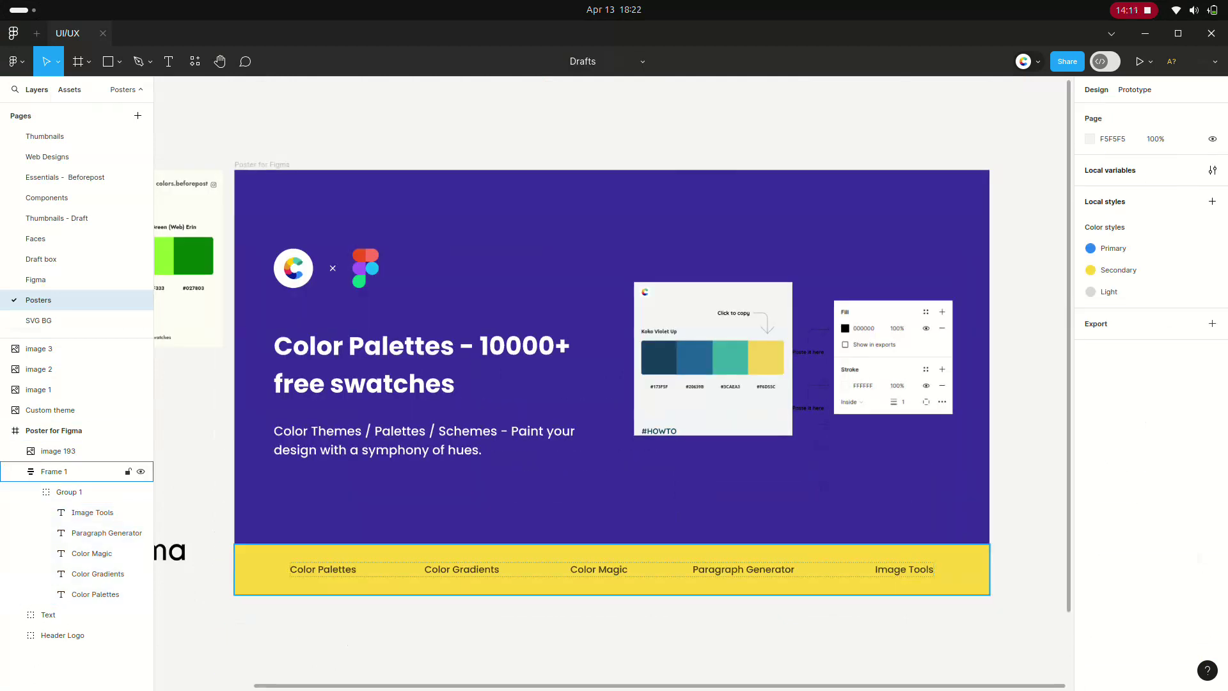
pyautogui.click(54, 431)
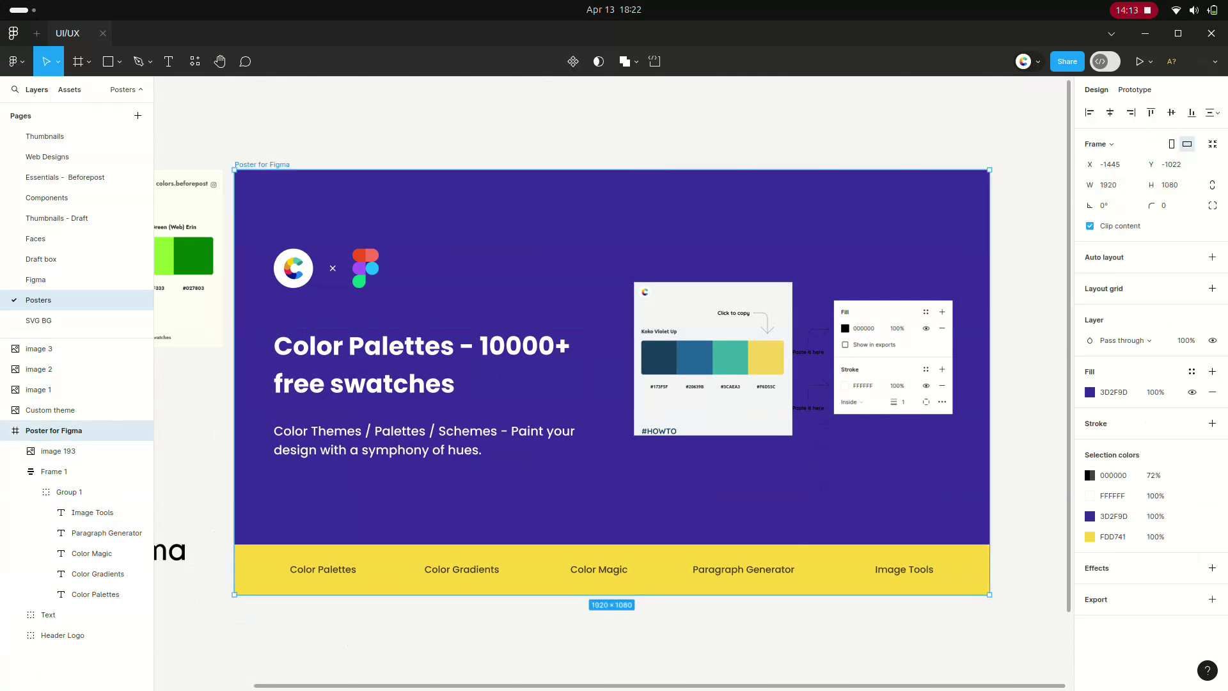
pyautogui.click(1090, 392)
pyautogui.click(953, 276)
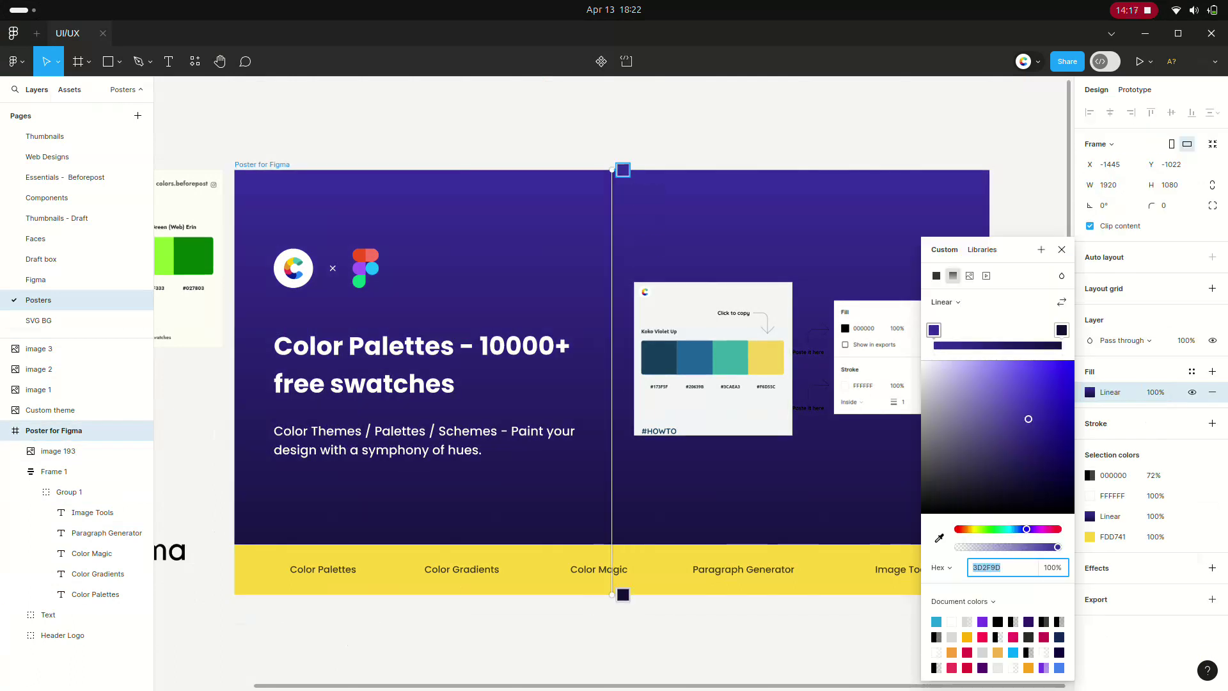
pyautogui.press('Return')
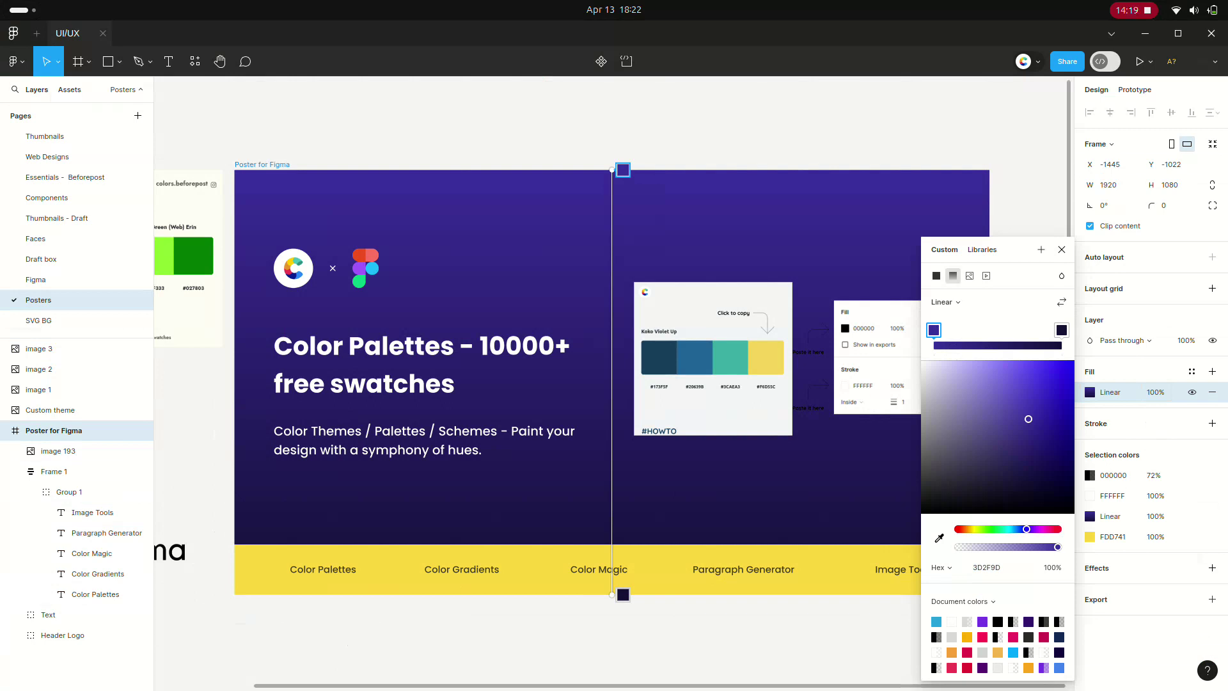
pyautogui.press('Escape')
pyautogui.press('Escape')
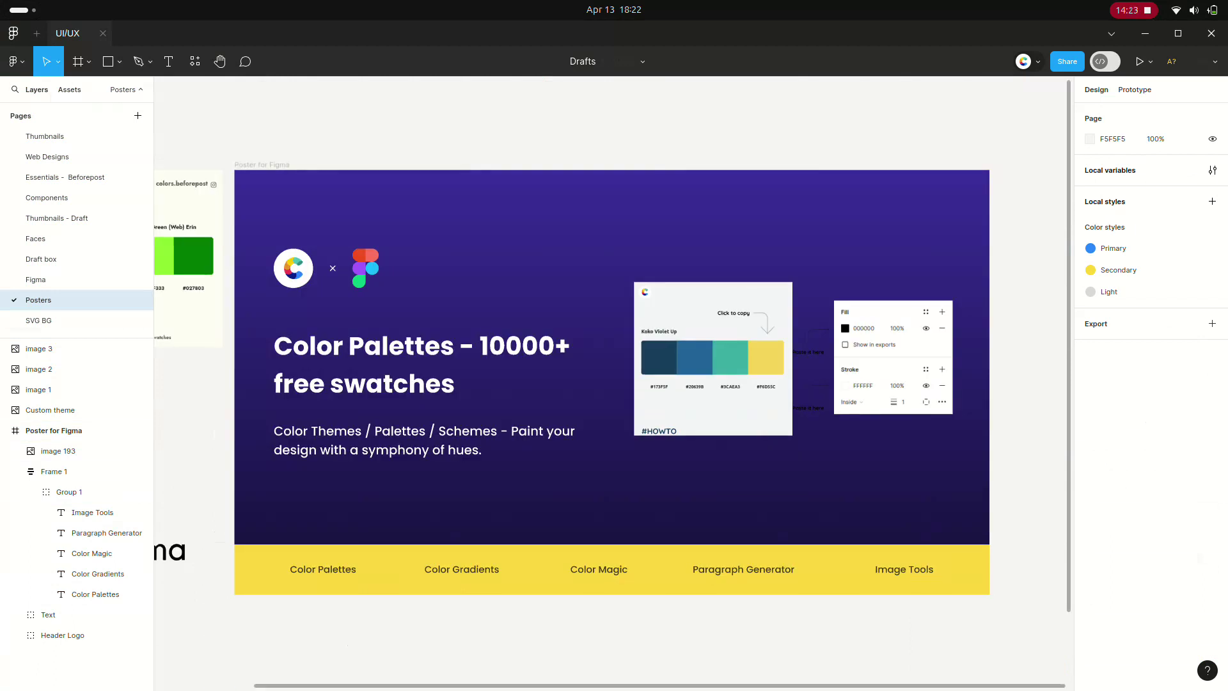
# Launch the Feather Icons plugin, search 'colorpale', then clear the search to show all 287 icons
pyautogui.click(194, 61)
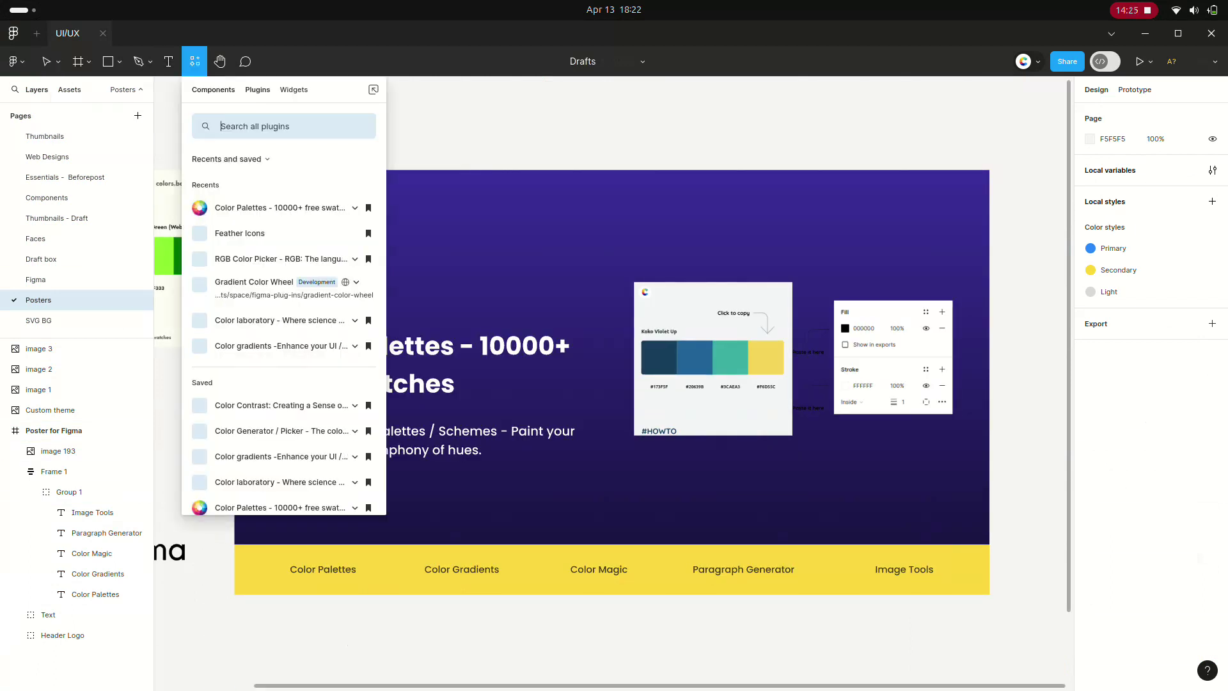
pyautogui.click(275, 233)
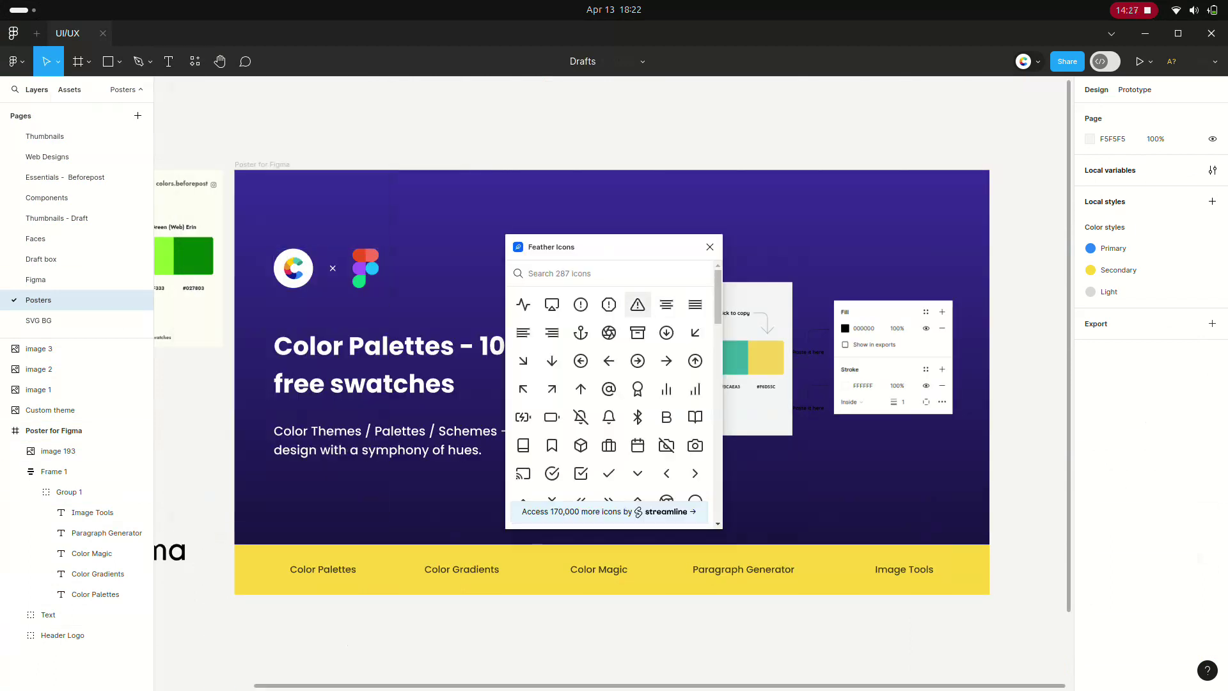
pyautogui.write('color')
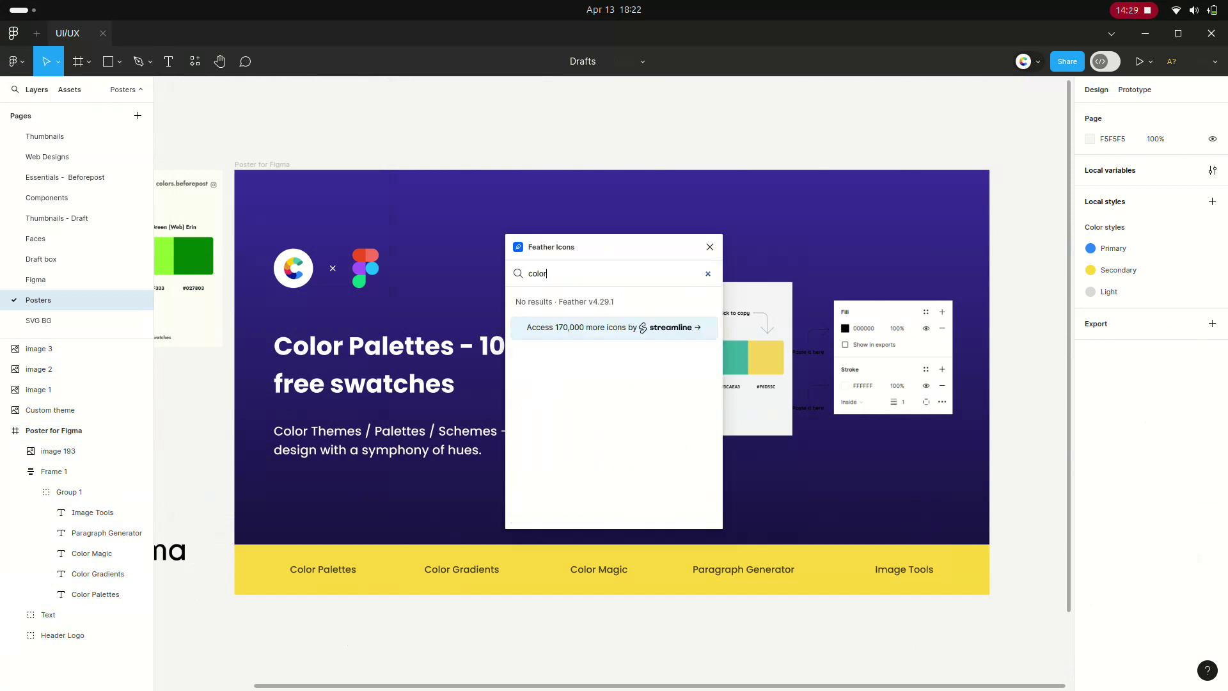
pyautogui.write('pale')
pyautogui.press('BackSpace')
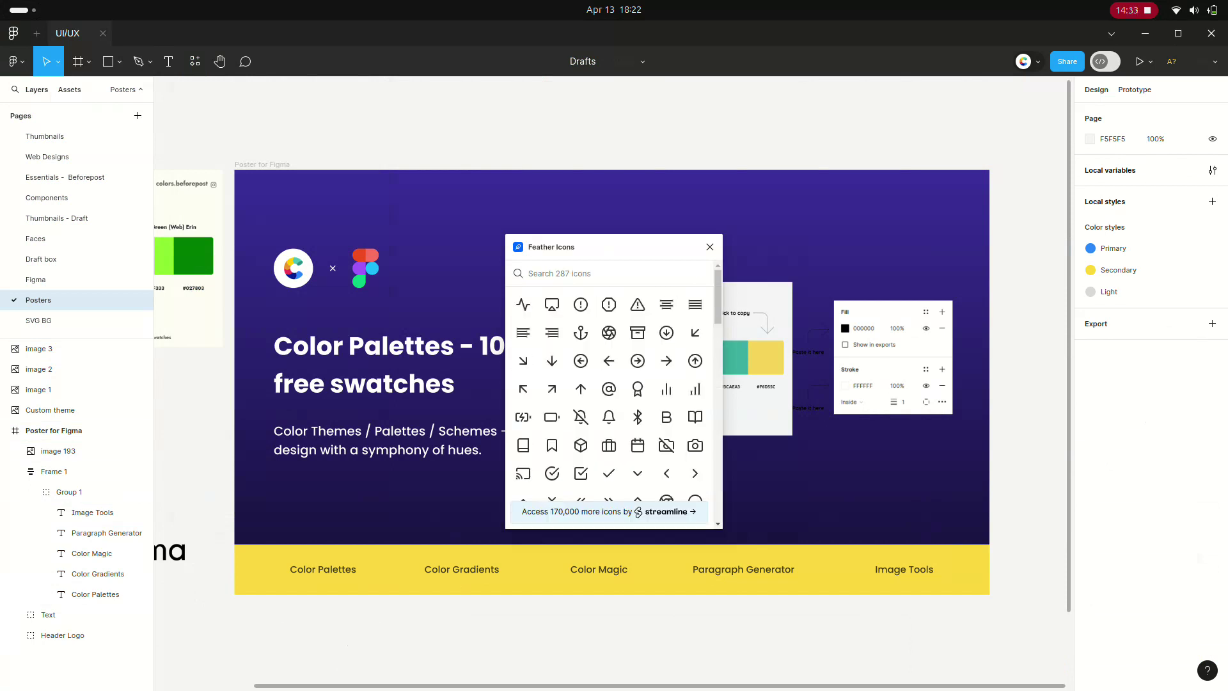
# Insert the Feather aperture icon and move its layer into the nav bar's label group
pyautogui.click(609, 332)
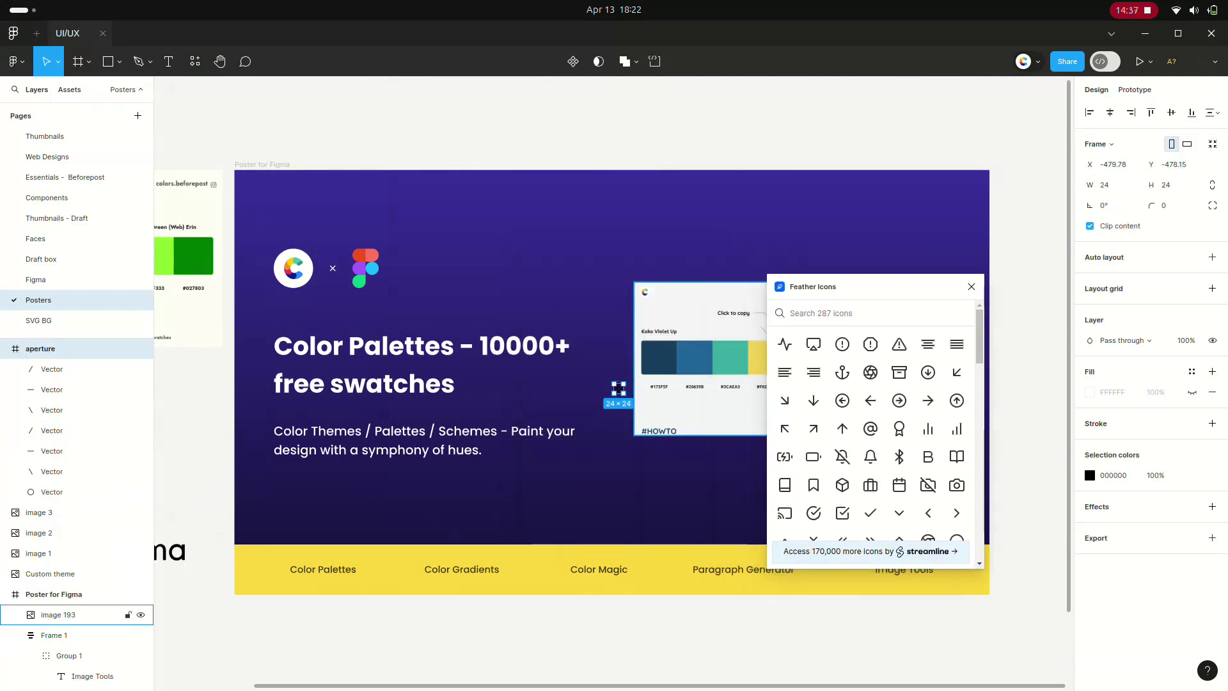
pyautogui.click(5, 349)
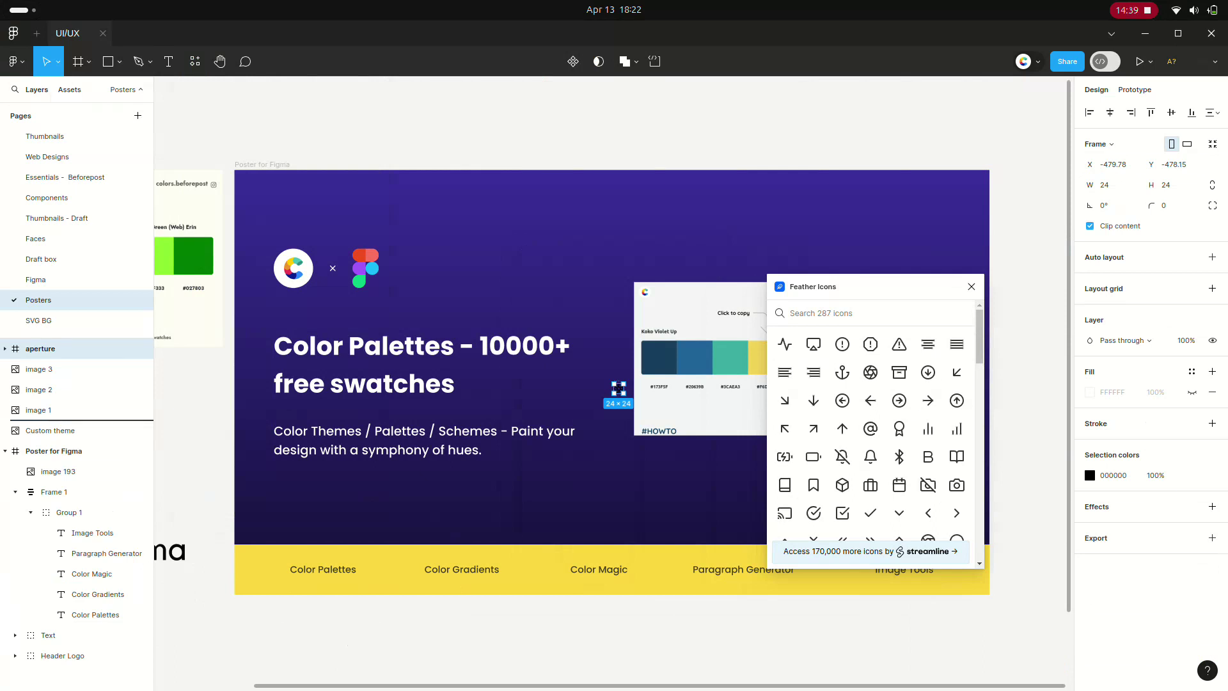
pyautogui.moveTo(40, 349); pyautogui.dragTo(77, 512)
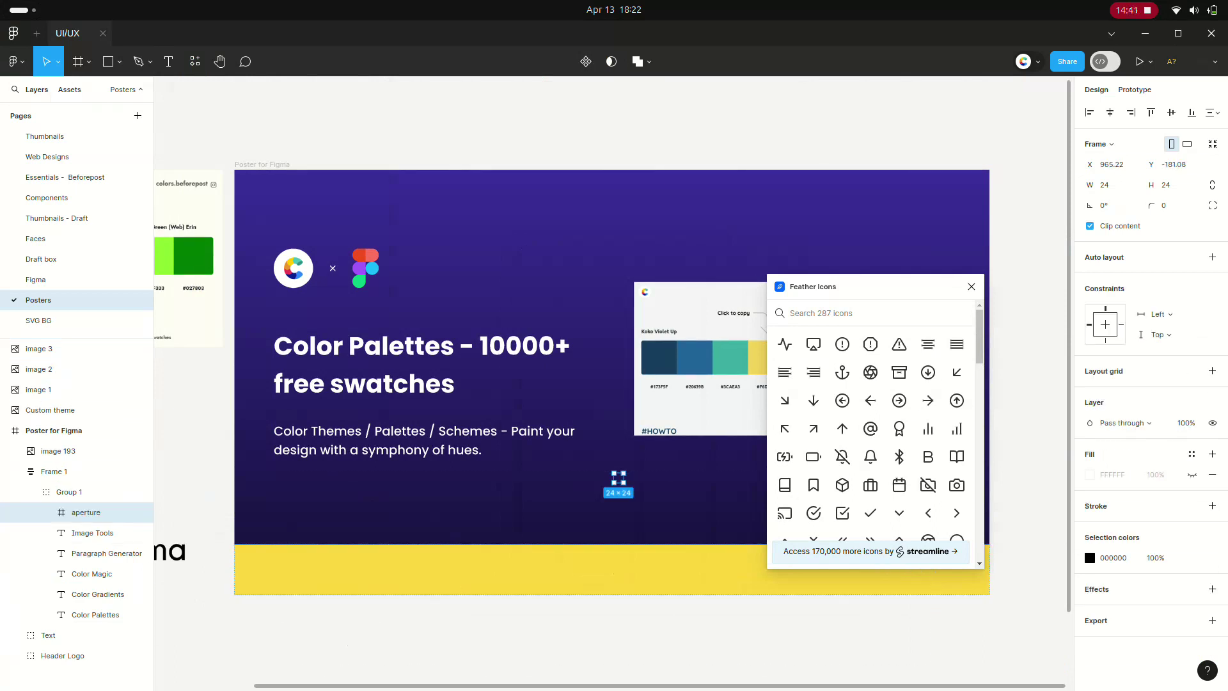
pyautogui.hotkey('ctrl', 'z')
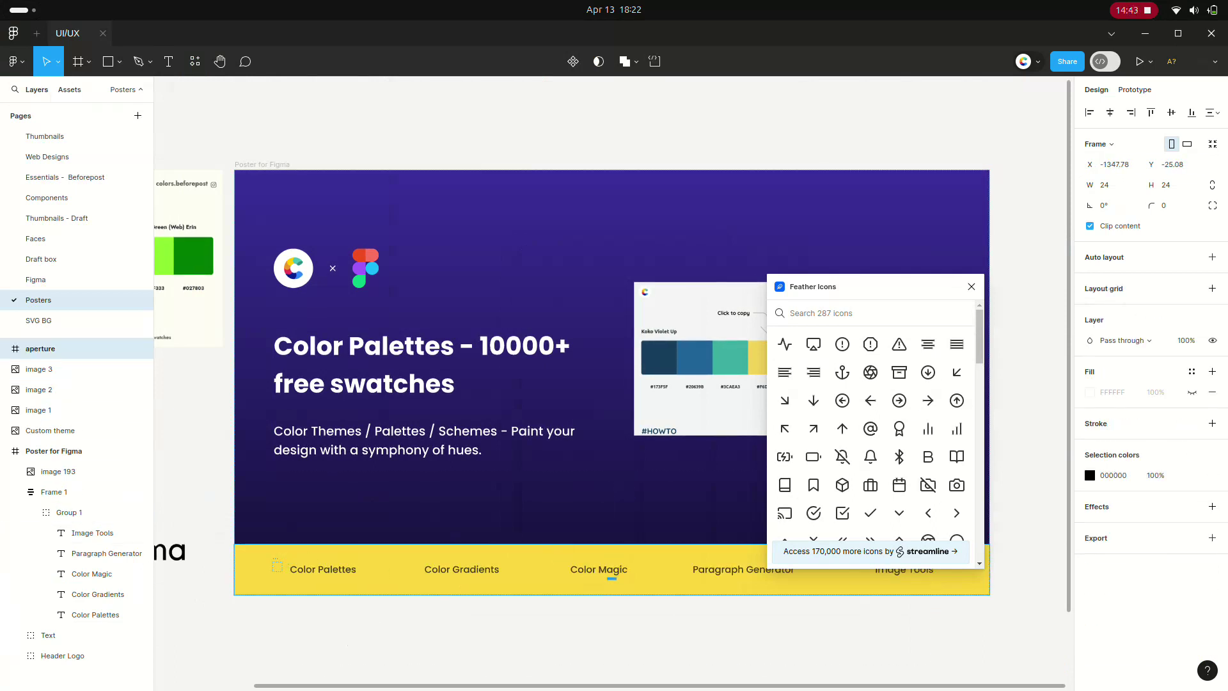
pyautogui.hotkey('ctrl', 'shift', 'z')
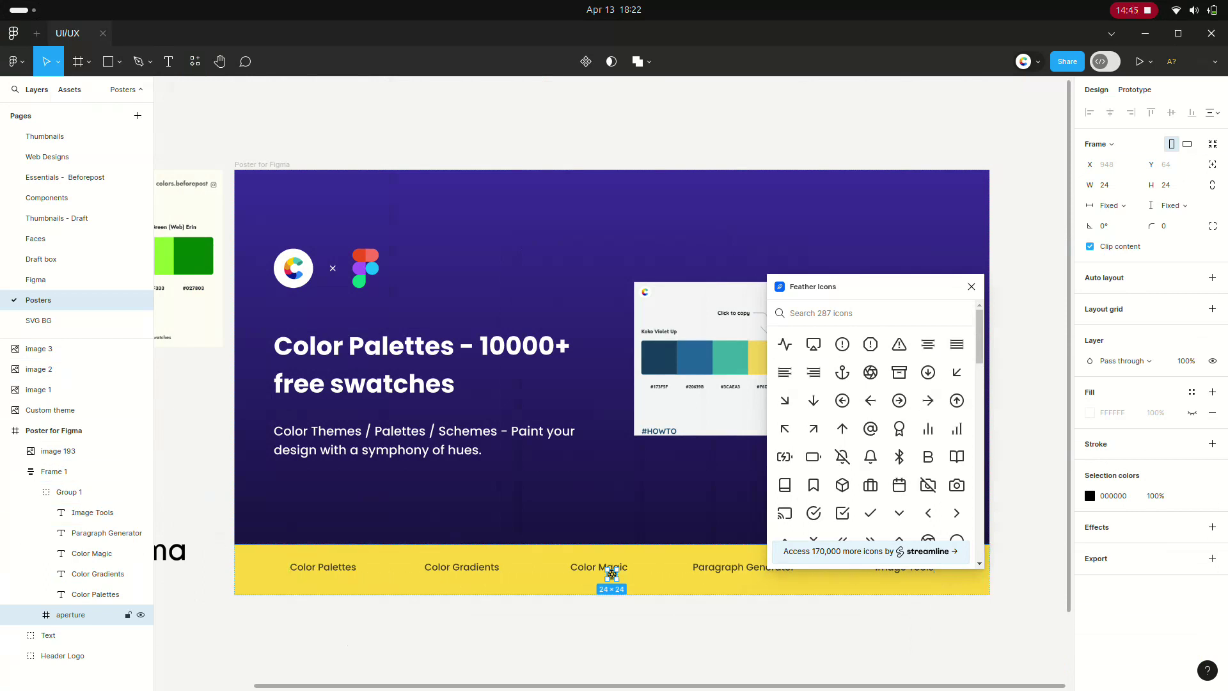
# Place the aperture icon before Color Palettes and group them with 16 spacing
pyautogui.click(612, 574)
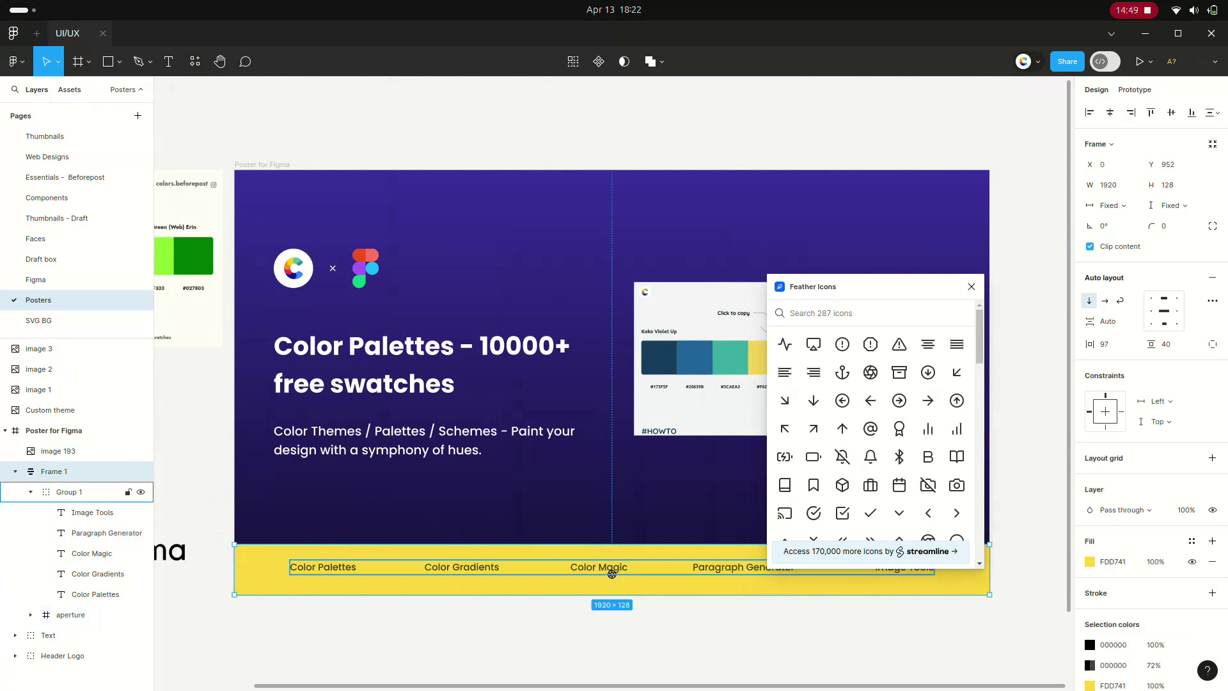
pyautogui.moveTo(76, 537)
pyautogui.click(612, 574)
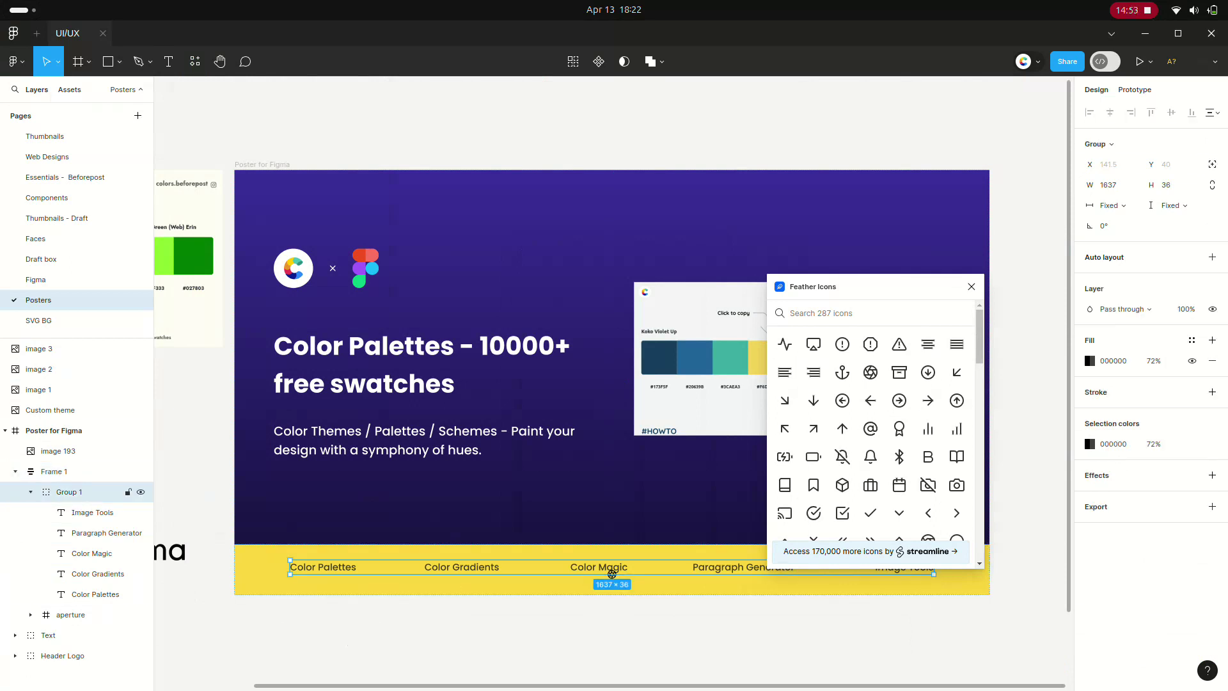
pyautogui.click(612, 573)
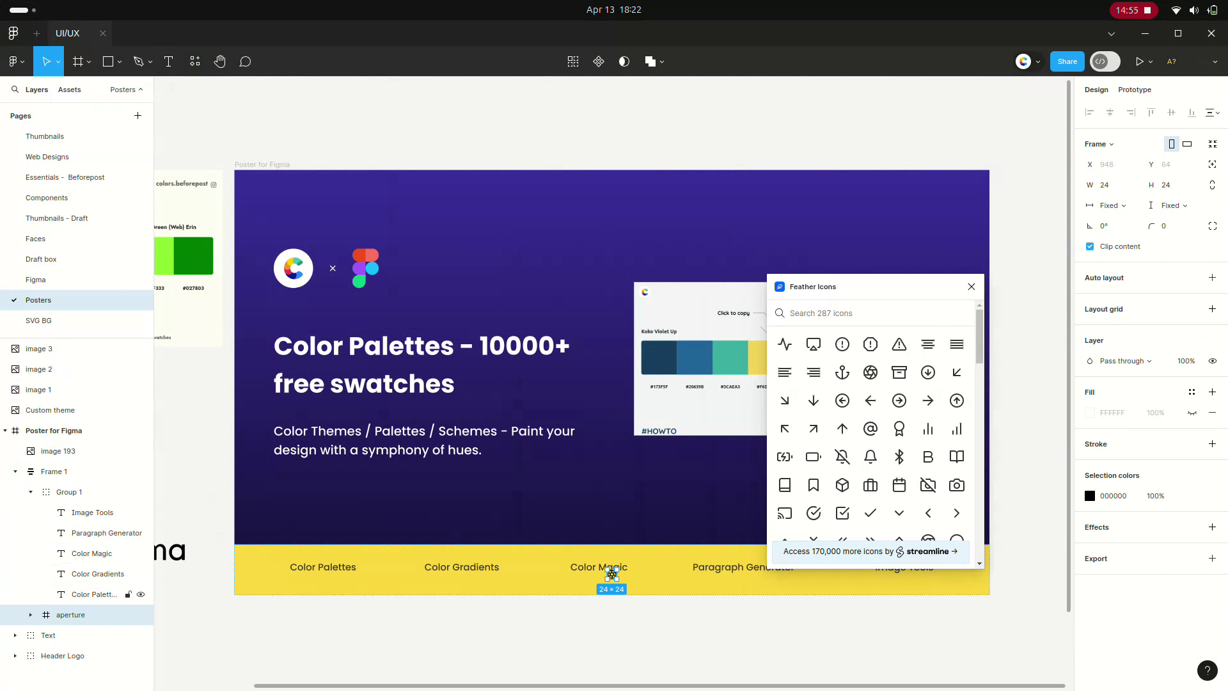
pyautogui.moveTo(612, 573); pyautogui.dragTo(286, 566)
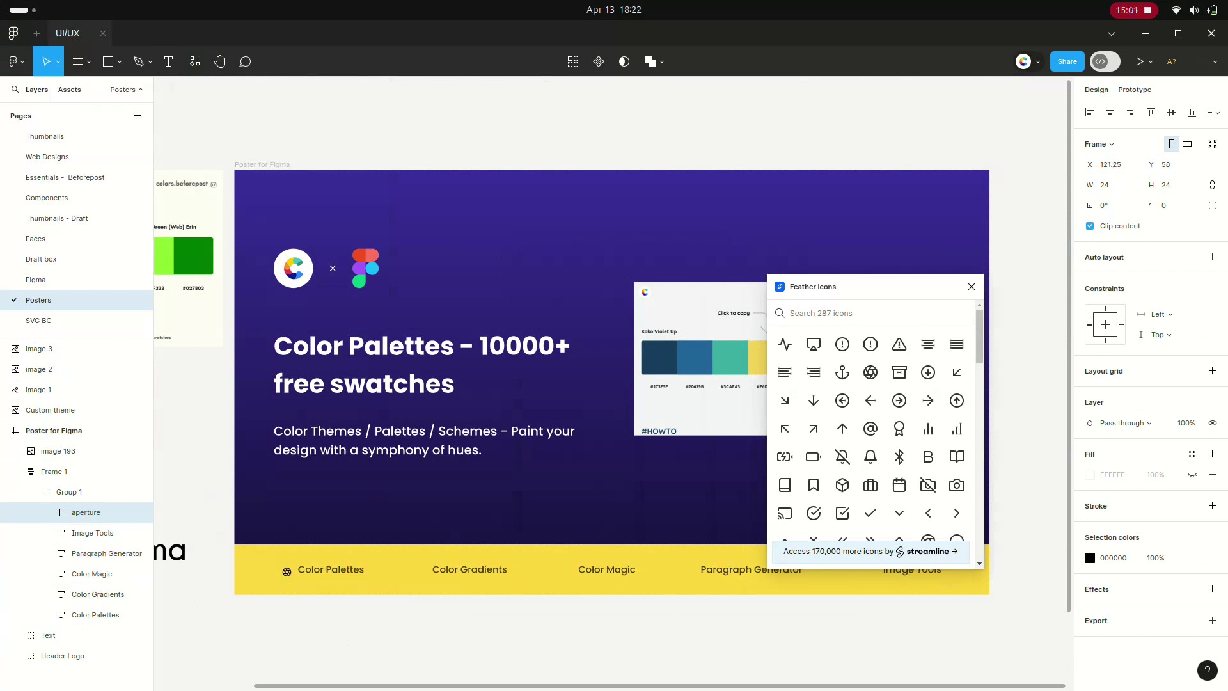
pyautogui.moveTo(286, 566); pyautogui.dragTo(286, 571)
pyautogui.keyDown('shift'); pyautogui.click(286, 572); pyautogui.keyUp('shift')
pyautogui.write('16')
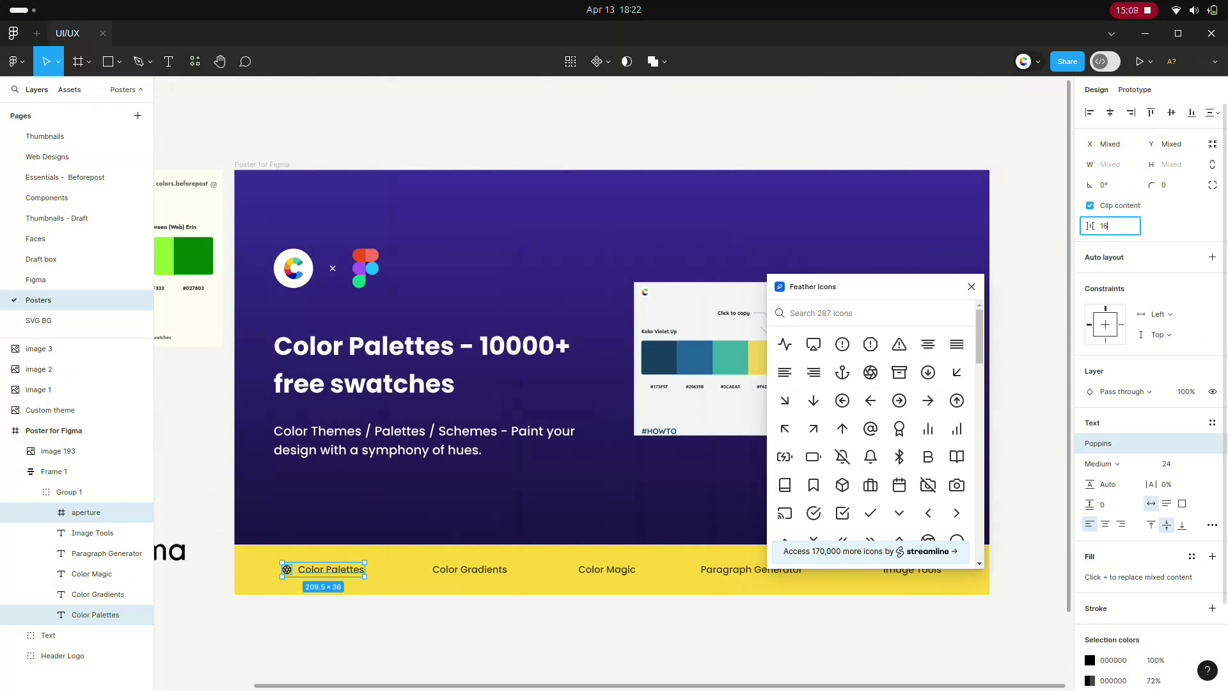
pyautogui.press('Return')
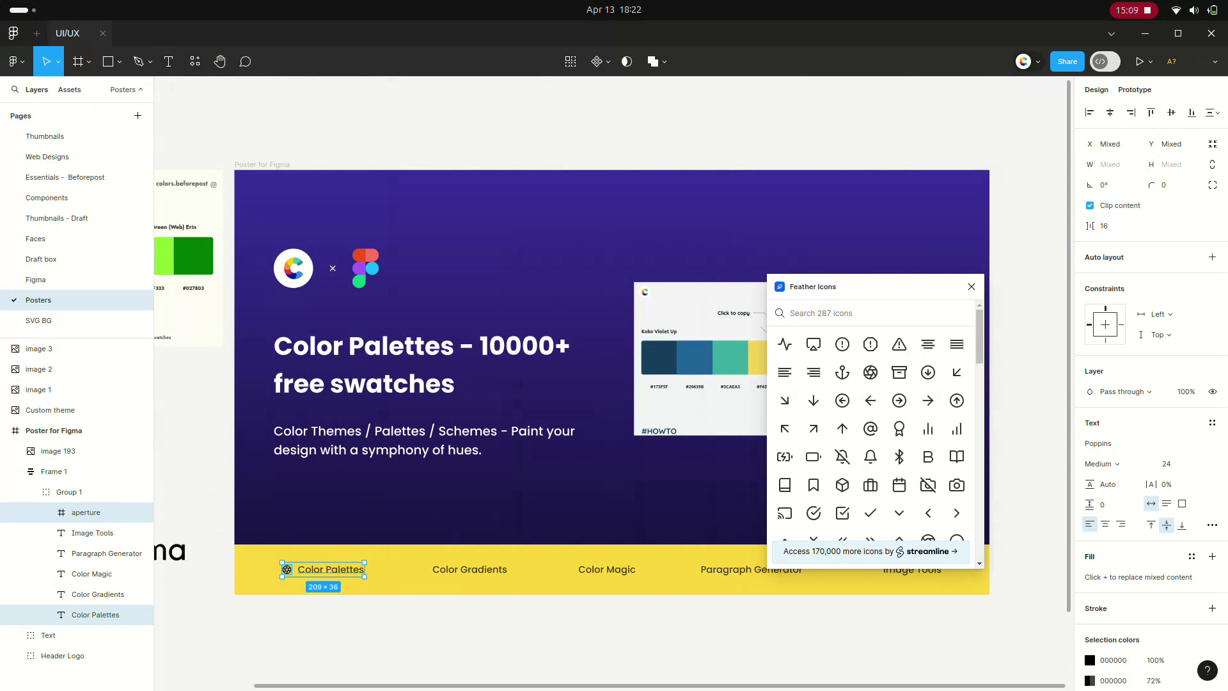
pyautogui.hotkey('ctrl', 'g')
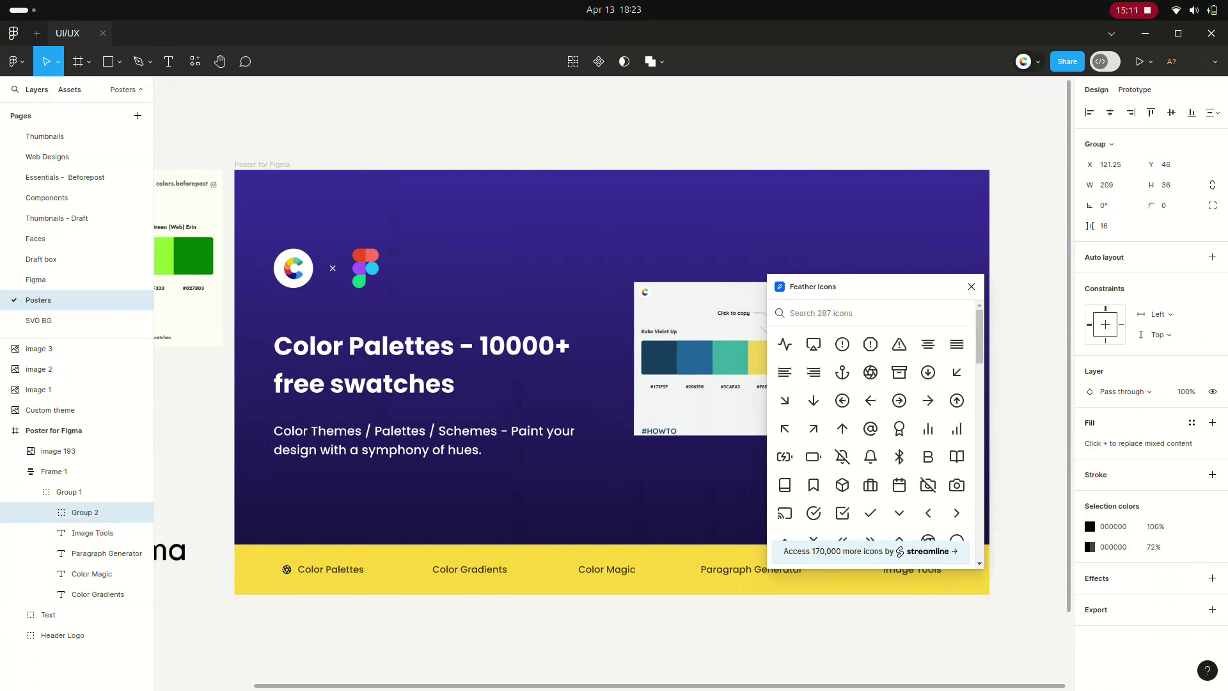
pyautogui.press('Escape')
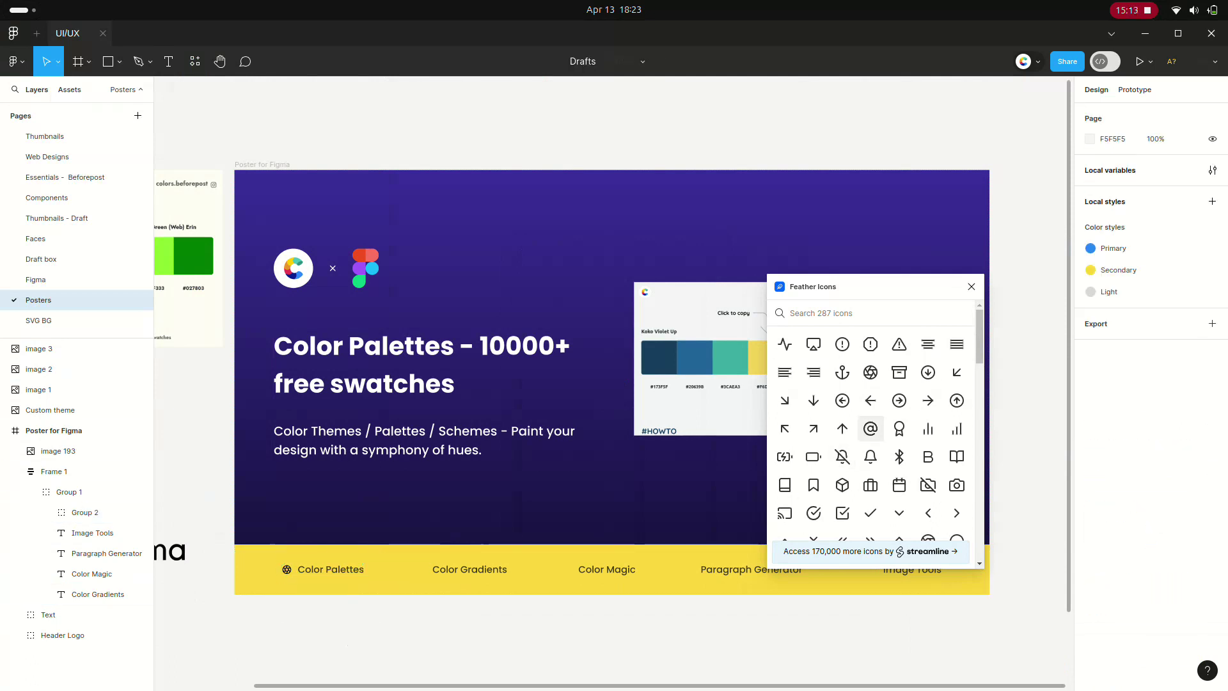
# Insert the Feather loader icon and move its layer into the nav bar's label group
pyautogui.scroll(-2, 842, 456)
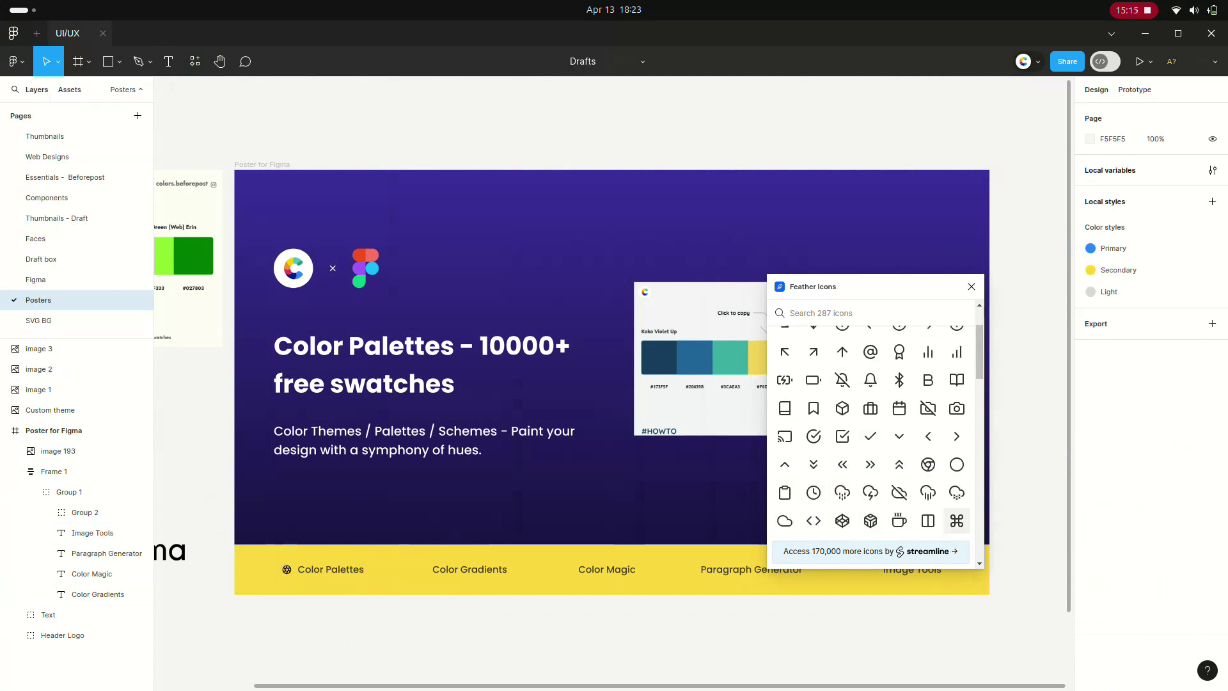
pyautogui.scroll(-4, 957, 465)
pyautogui.scroll(-2, 957, 507)
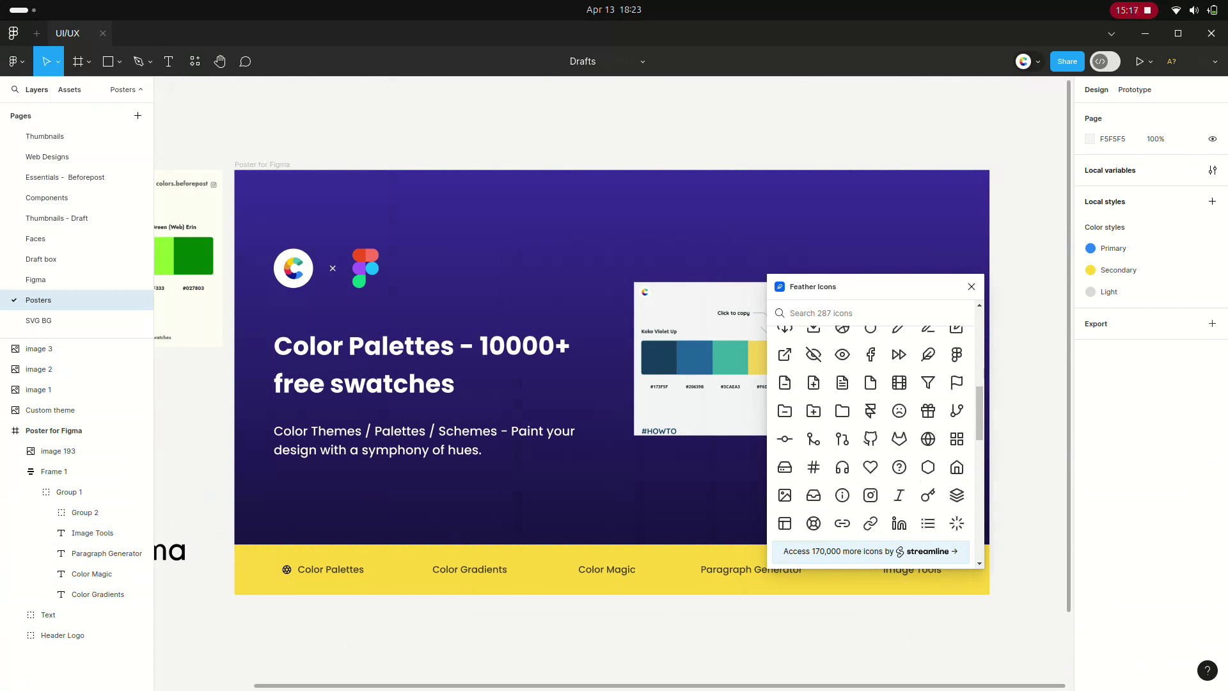
pyautogui.scroll(-2, 957, 486)
pyautogui.scroll(-2, 957, 460)
pyautogui.click(957, 447)
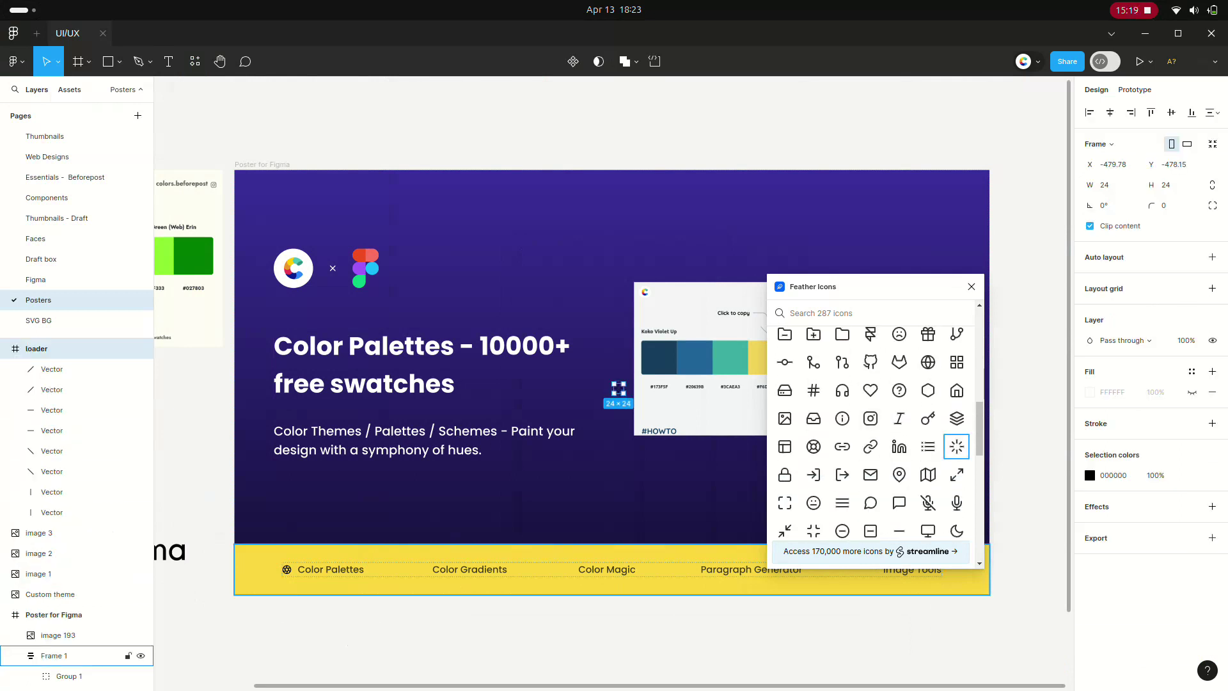
pyautogui.moveTo(64, 348); pyautogui.dragTo(95, 563)
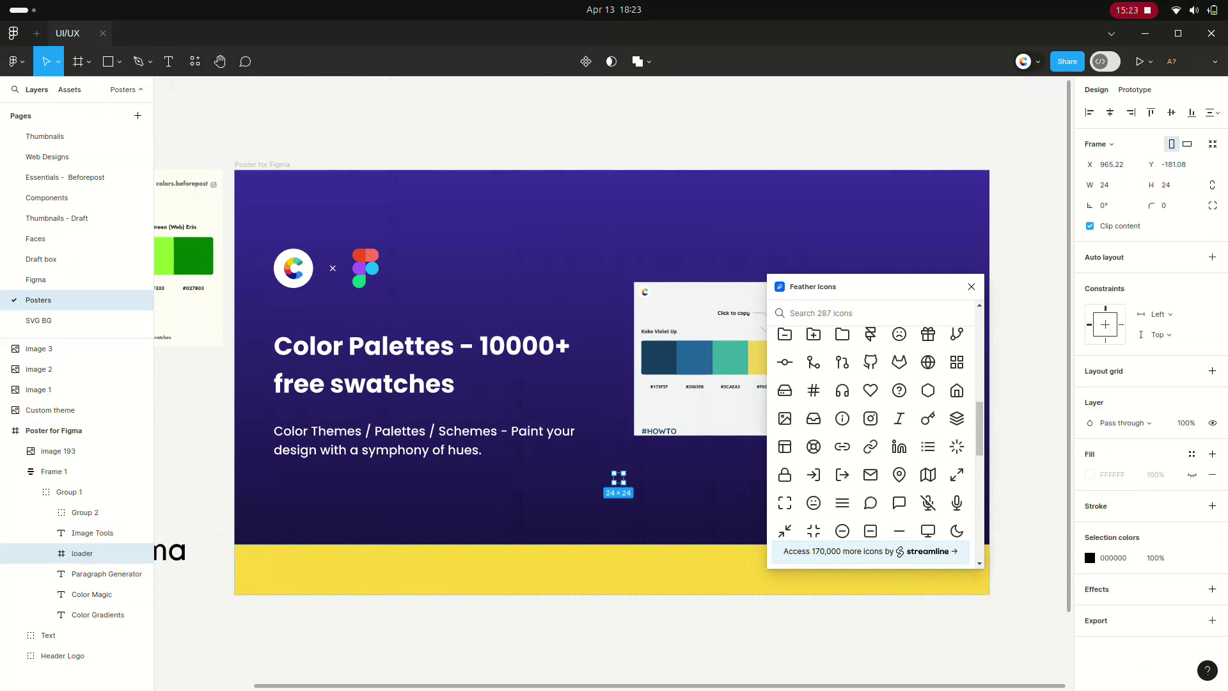
# Group the loader icon with Color Gradients, then undo the accidental resize of Group 3
pyautogui.keyDown('shift'); pyautogui.click(98, 615); pyautogui.keyUp('shift')
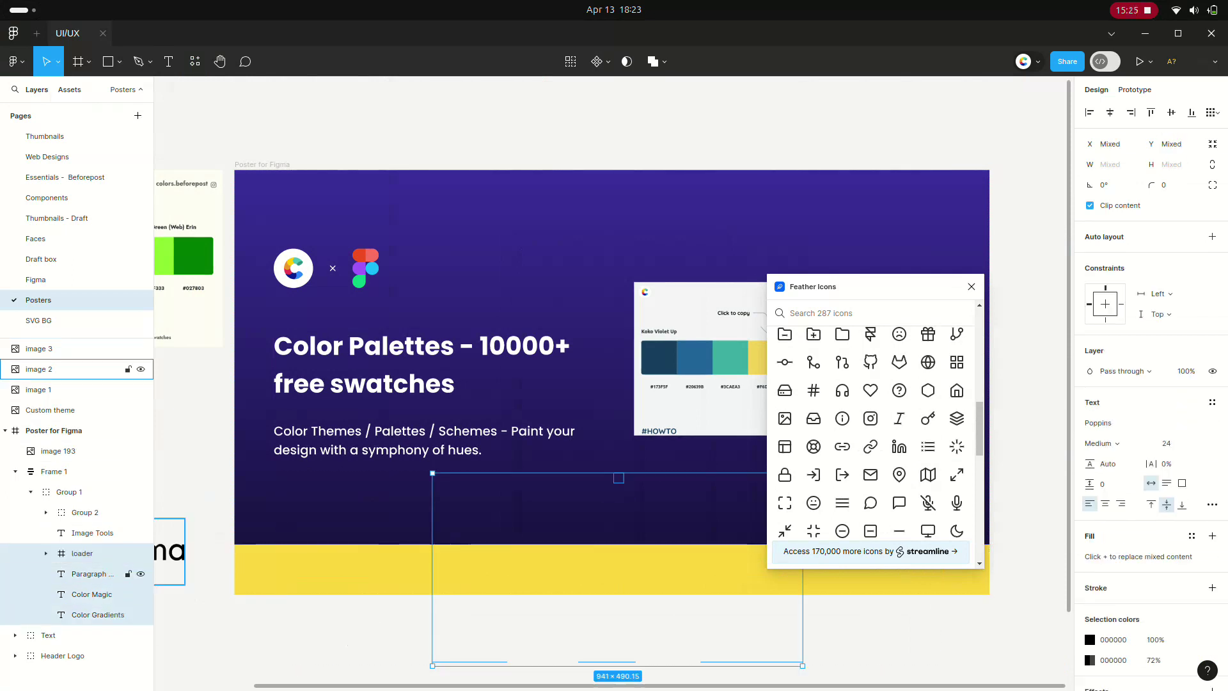
pyautogui.click(82, 554)
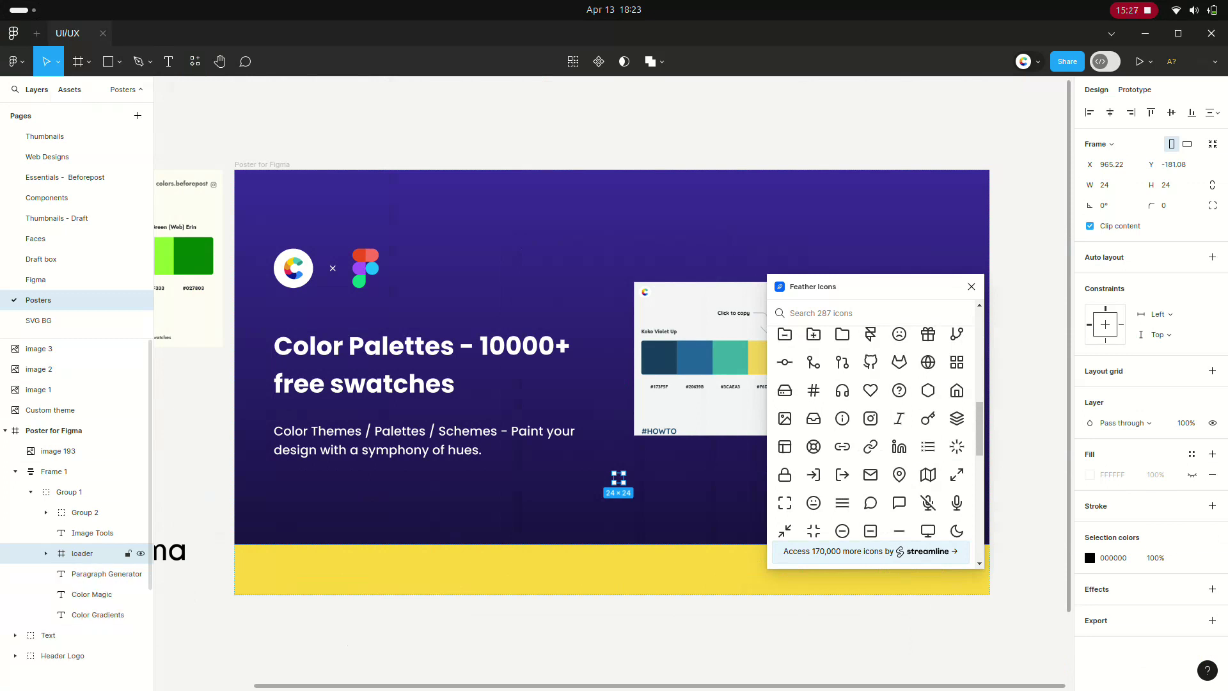
pyautogui.keyDown('ctrl'); pyautogui.click(93, 615); pyautogui.keyUp('ctrl')
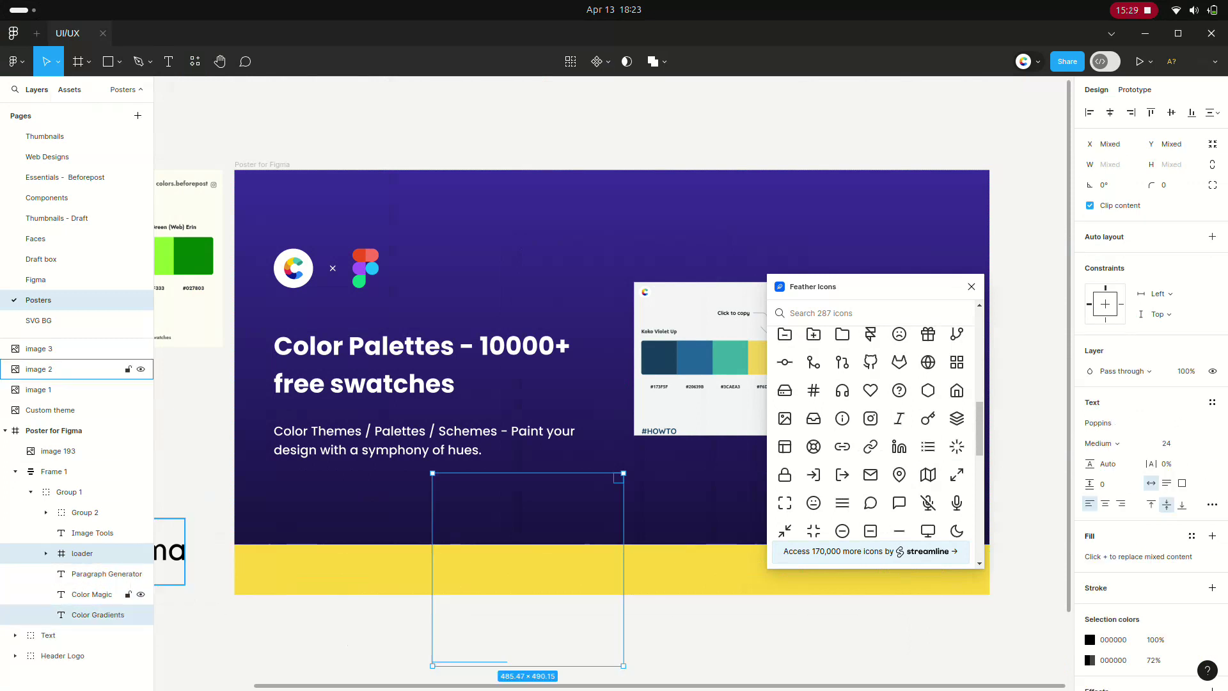
pyautogui.hotkey('ctrl', 'g')
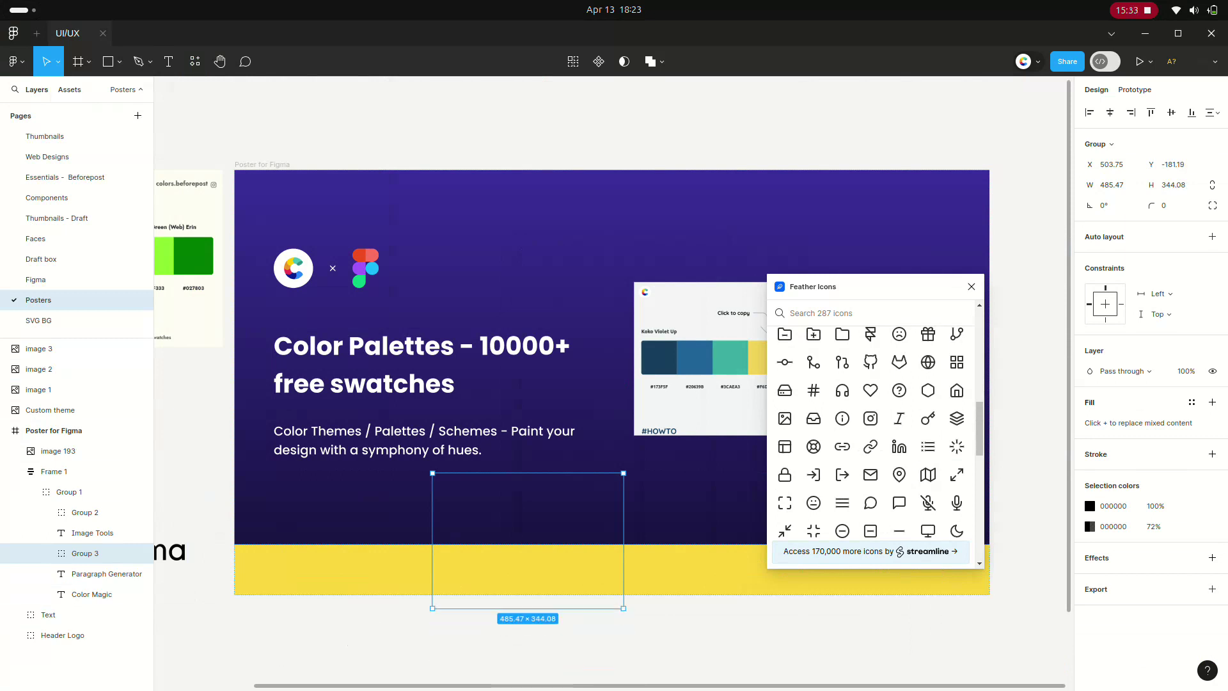
pyautogui.press('Escape')
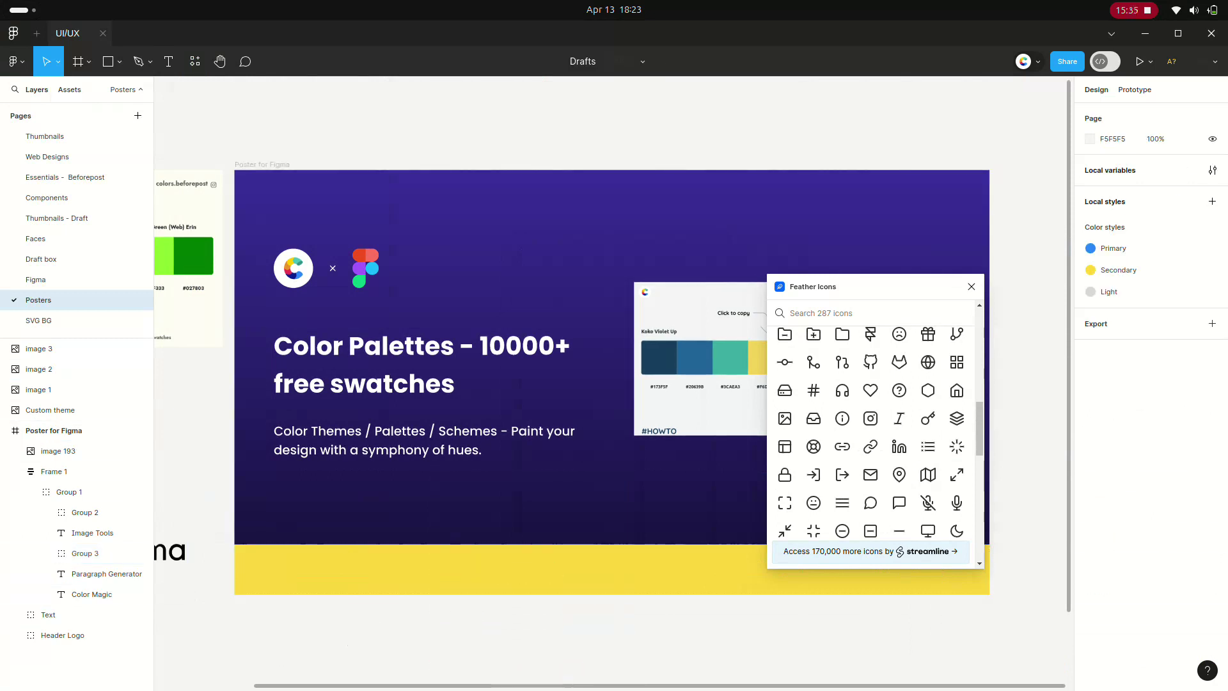
pyautogui.click(84, 553)
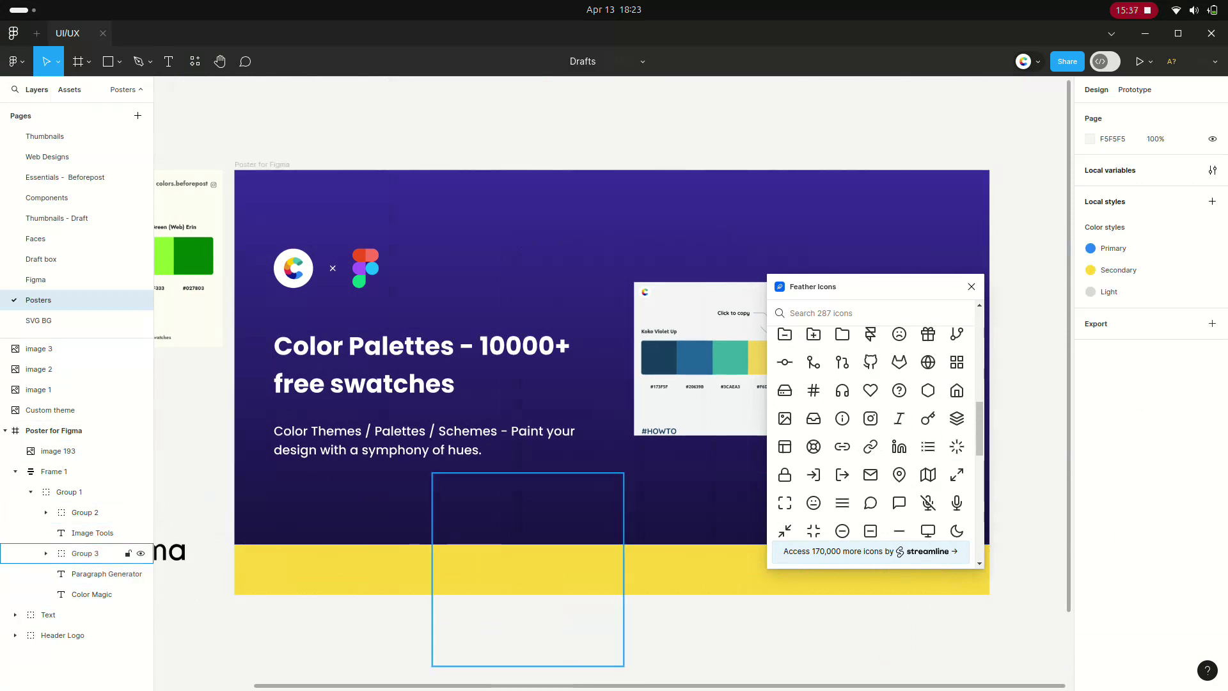
pyautogui.scroll(-3, 480, 563)
pyautogui.scroll(-2, 480, 563)
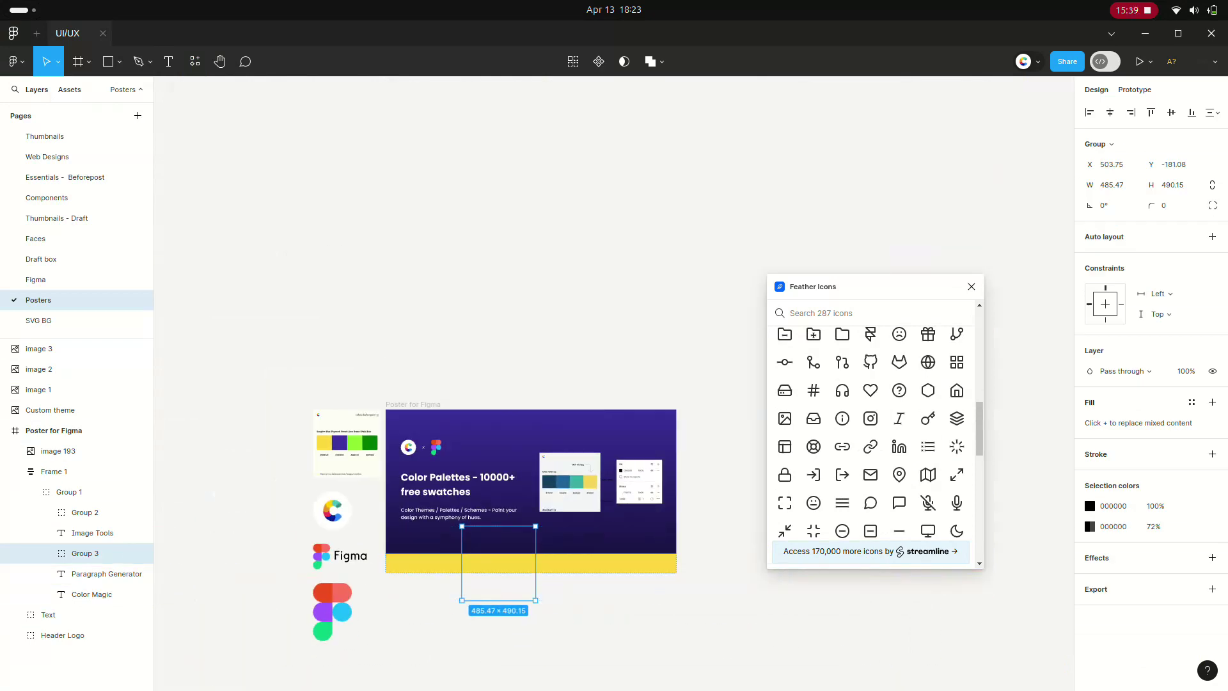
pyautogui.scroll(5, 506, 592)
pyautogui.moveTo(586, 623); pyautogui.dragTo(410, 442)
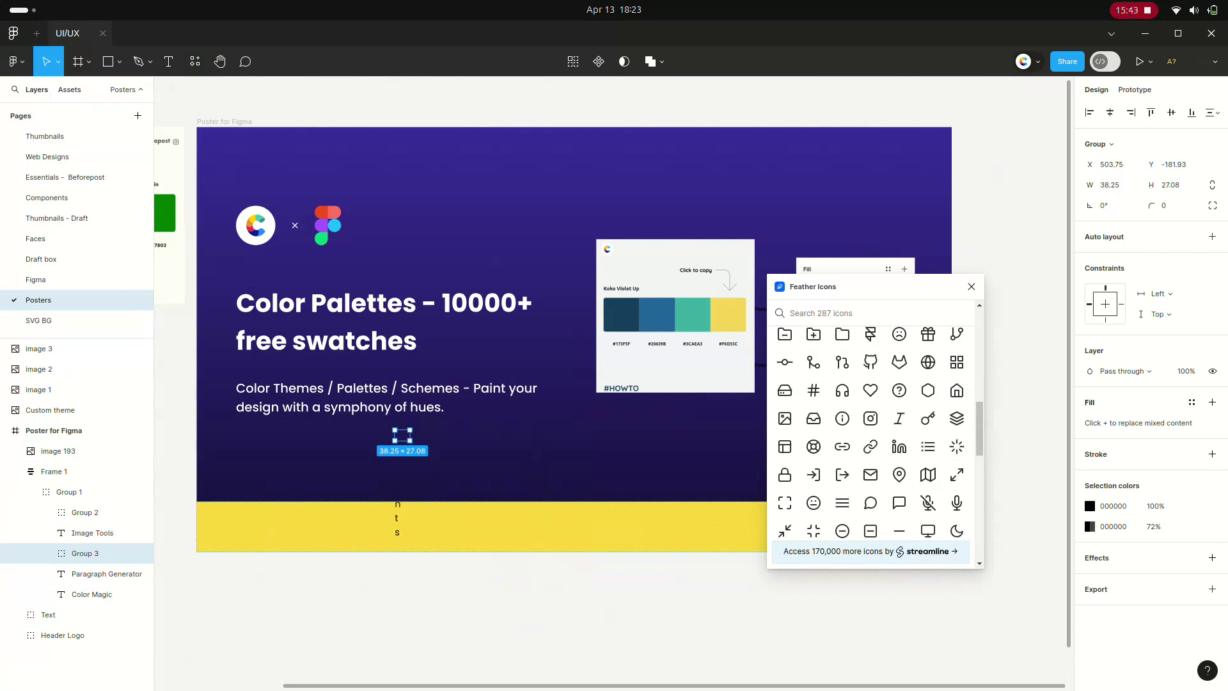
pyautogui.moveTo(67, 471)
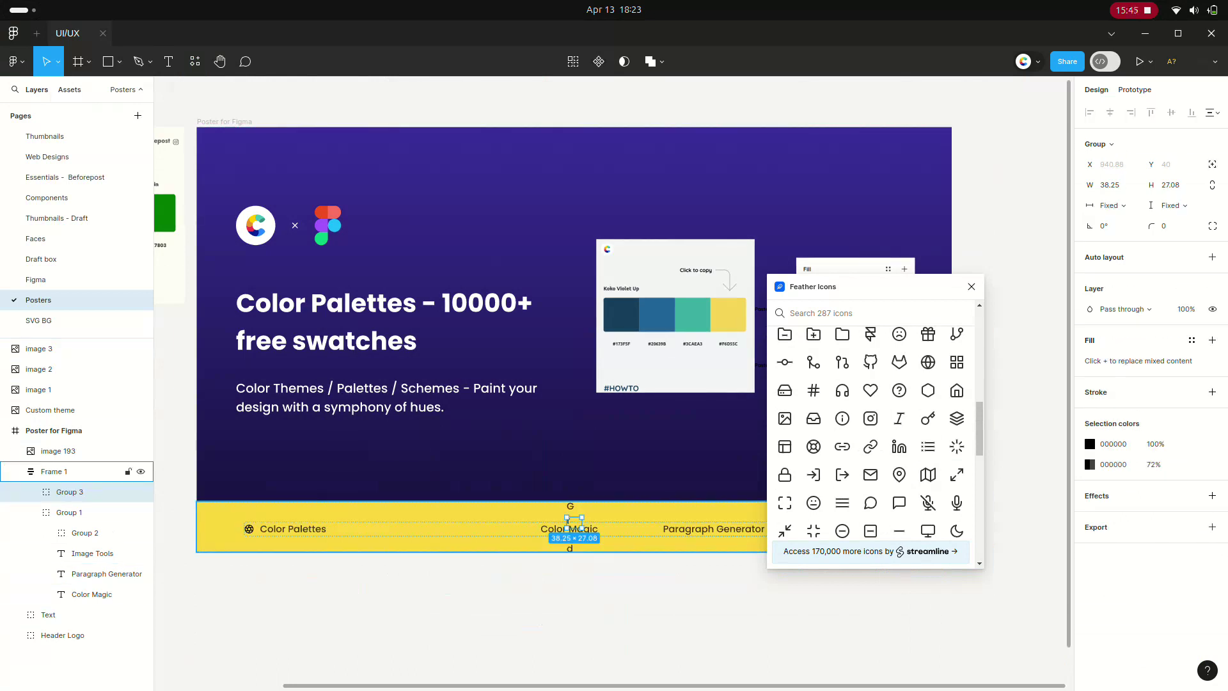
pyautogui.hotkey('ctrl', 'z')
pyautogui.hotkey('ctrl', 'z')
pyautogui.hotkey('ctrl', 'z')
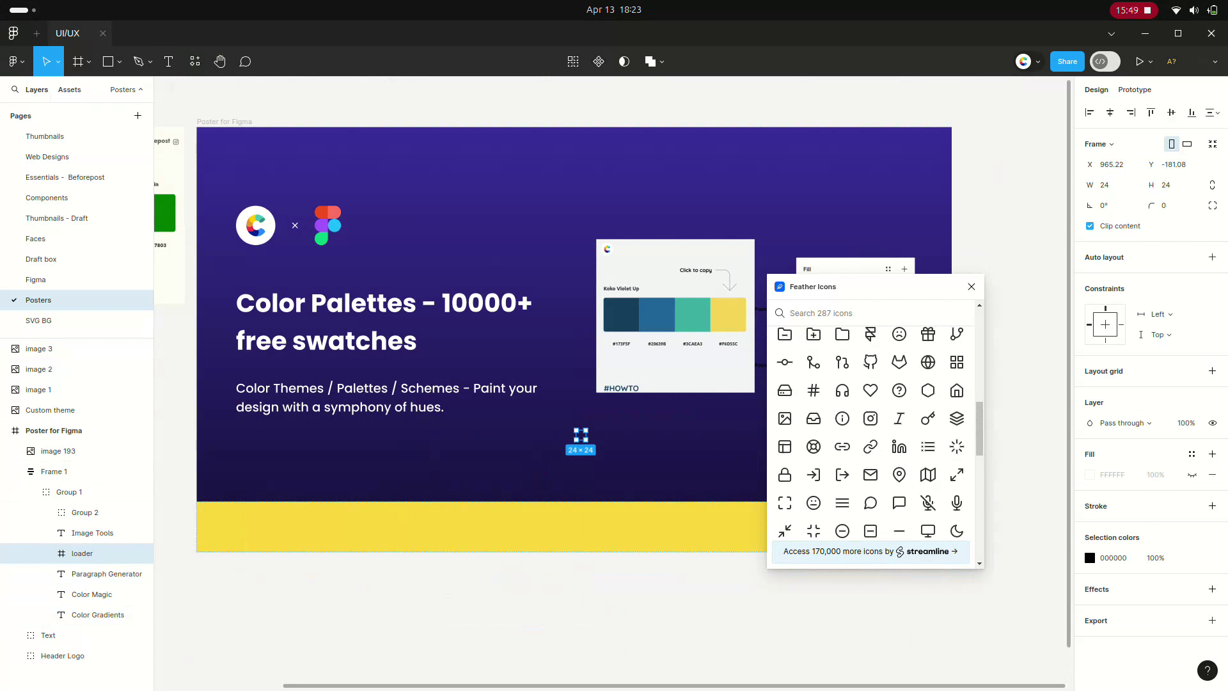
# Move the loader icon into the yellow bar's Group 1 and group it with Color Gradients
pyautogui.moveTo(581, 435); pyautogui.dragTo(574, 531)
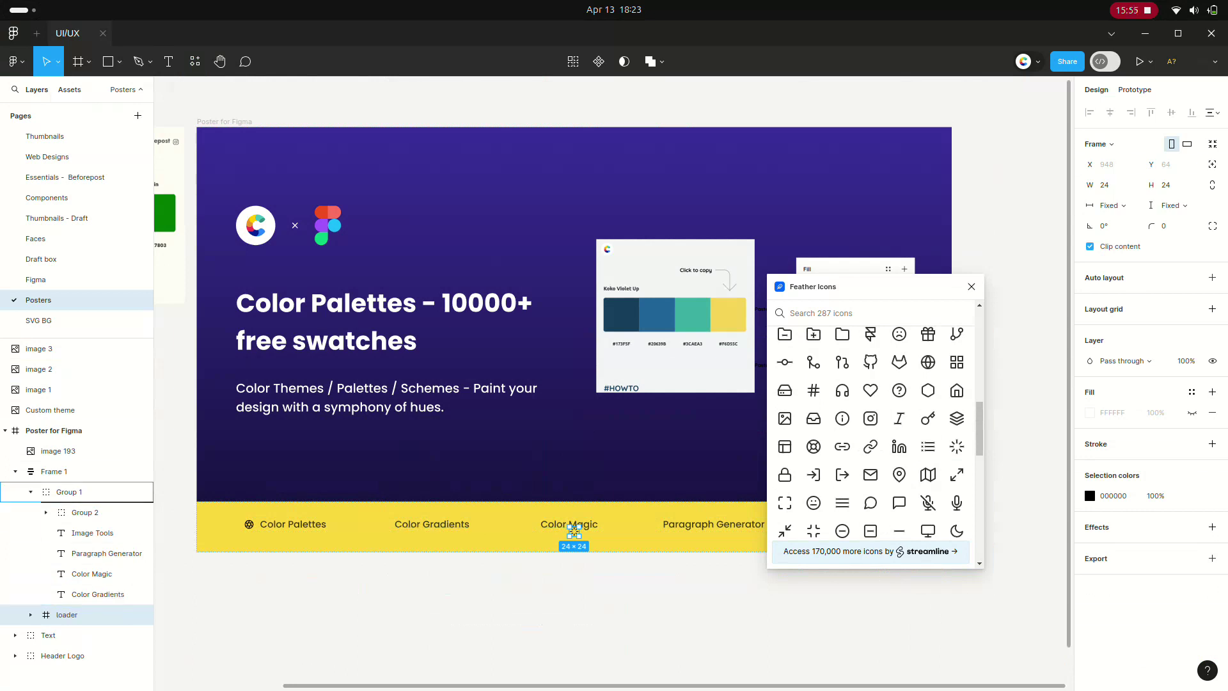
pyautogui.moveTo(96, 523); pyautogui.dragTo(96, 525)
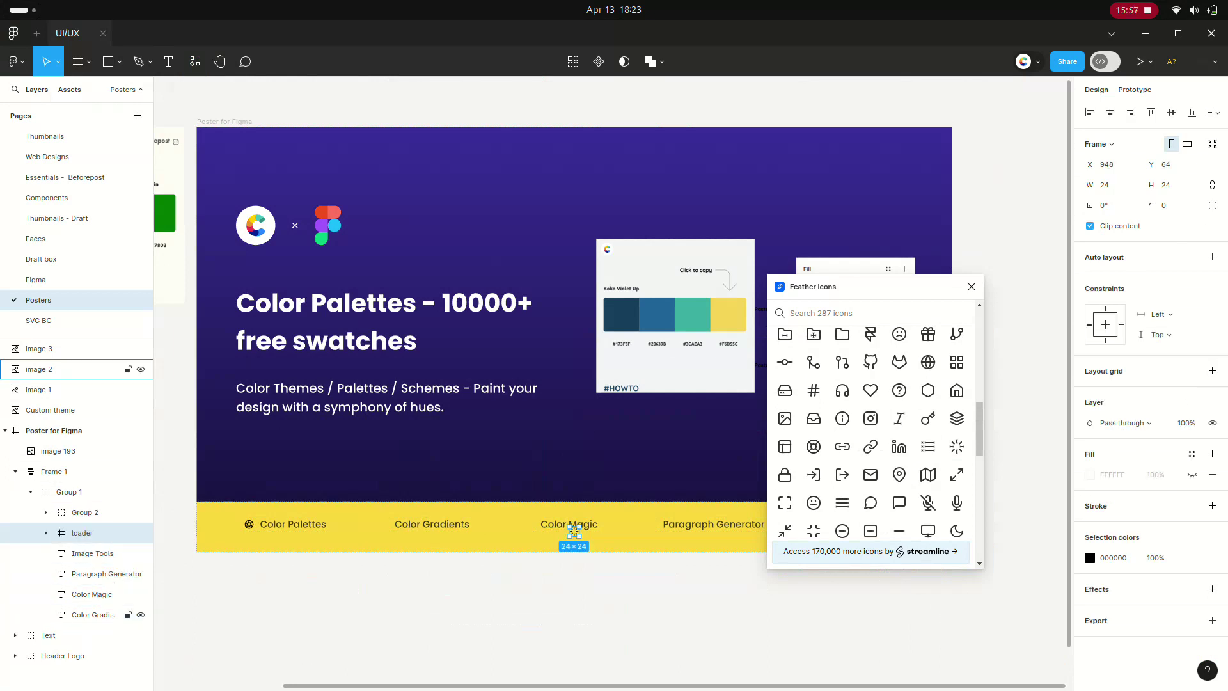
pyautogui.keyDown('shift'); pyautogui.click(93, 615); pyautogui.keyUp('shift')
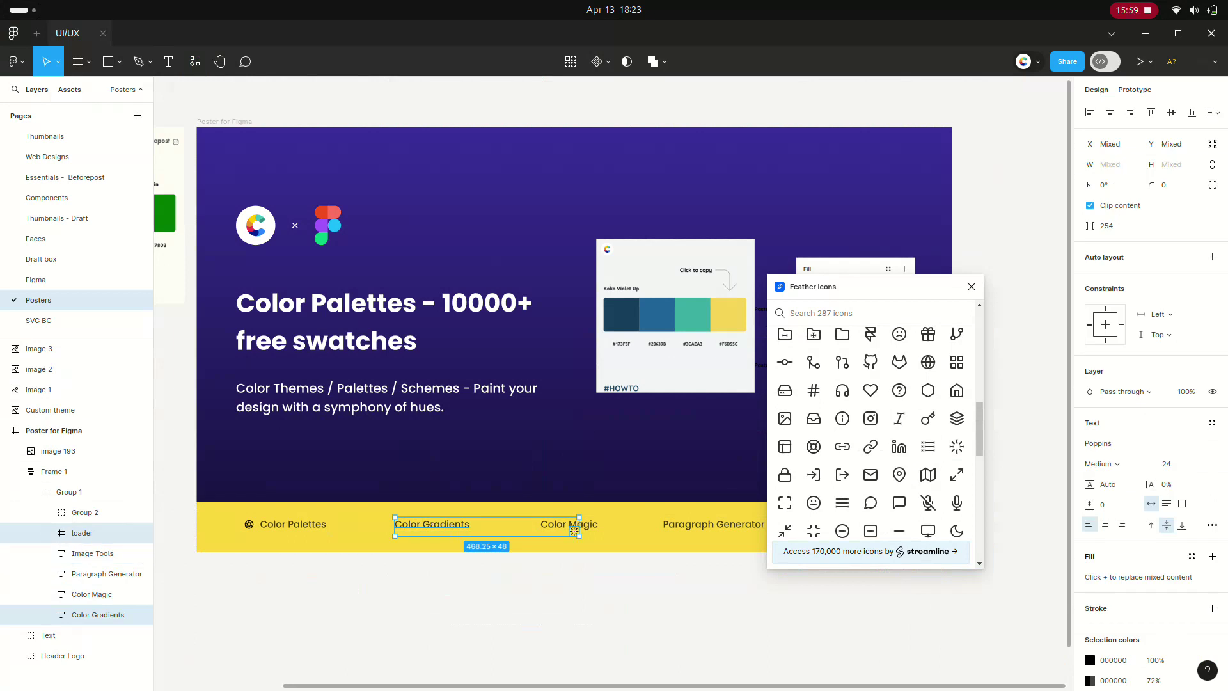
pyautogui.hotkey('ctrl', 'g')
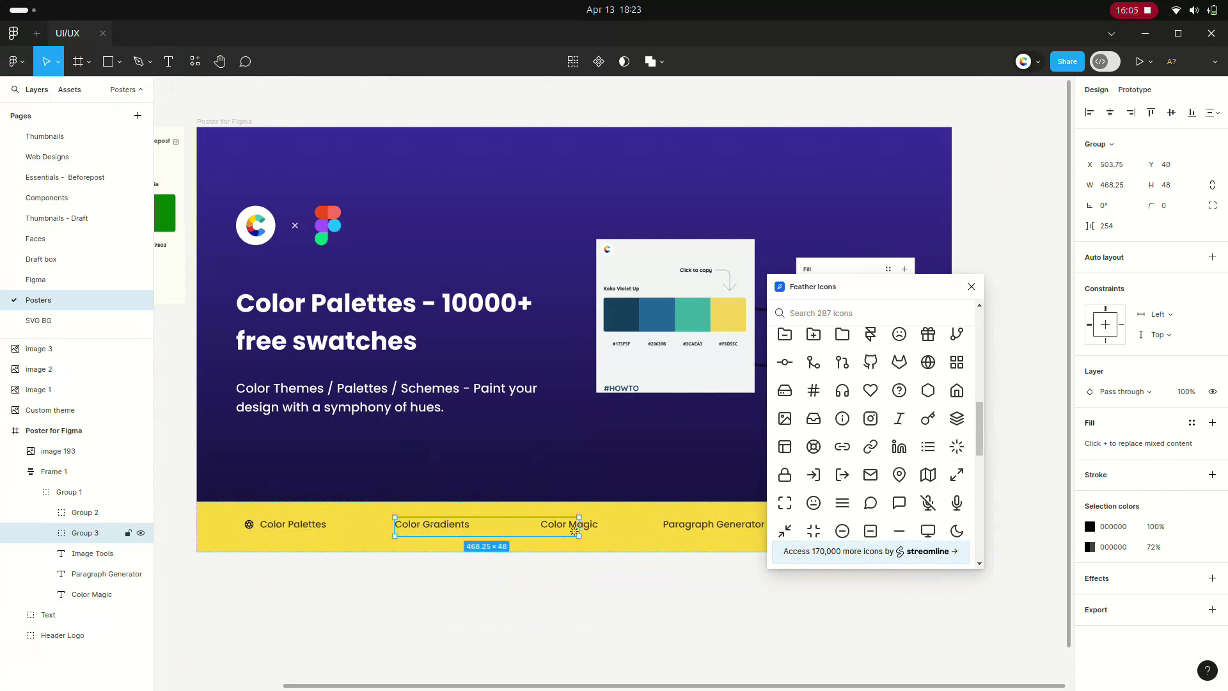
# Place the loader icon just left of Color Gradients with a 16 gap
pyautogui.doubleClick(575, 531)
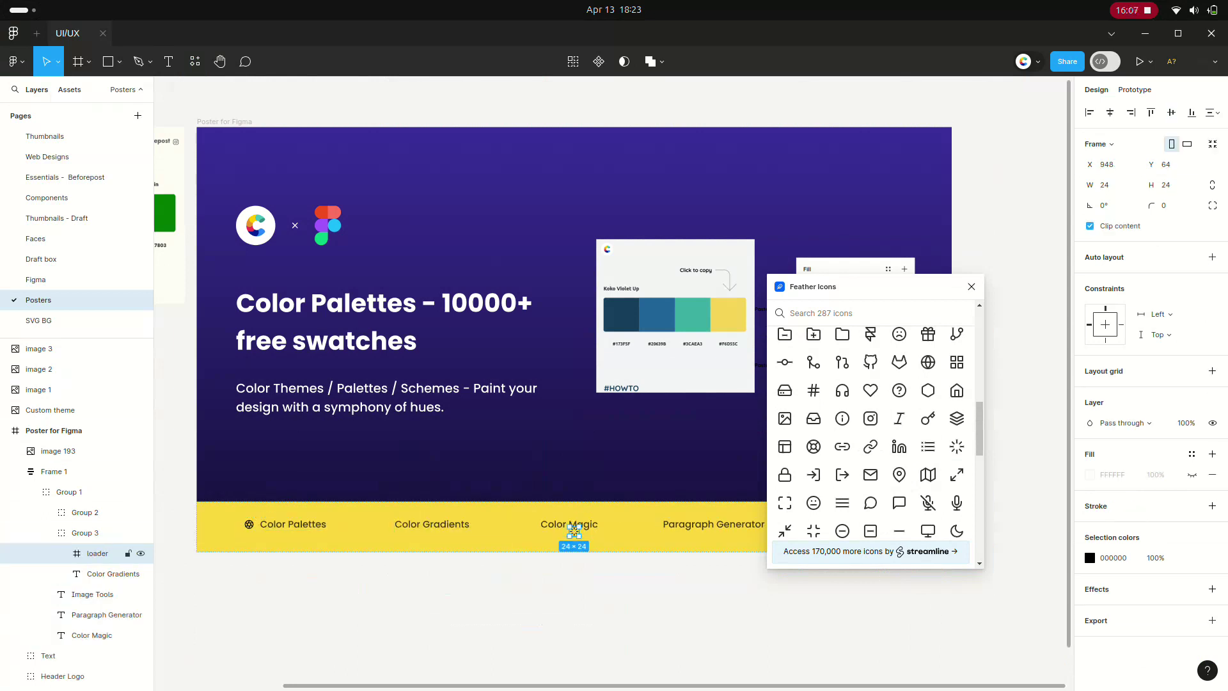
pyautogui.moveTo(575, 530); pyautogui.dragTo(382, 528)
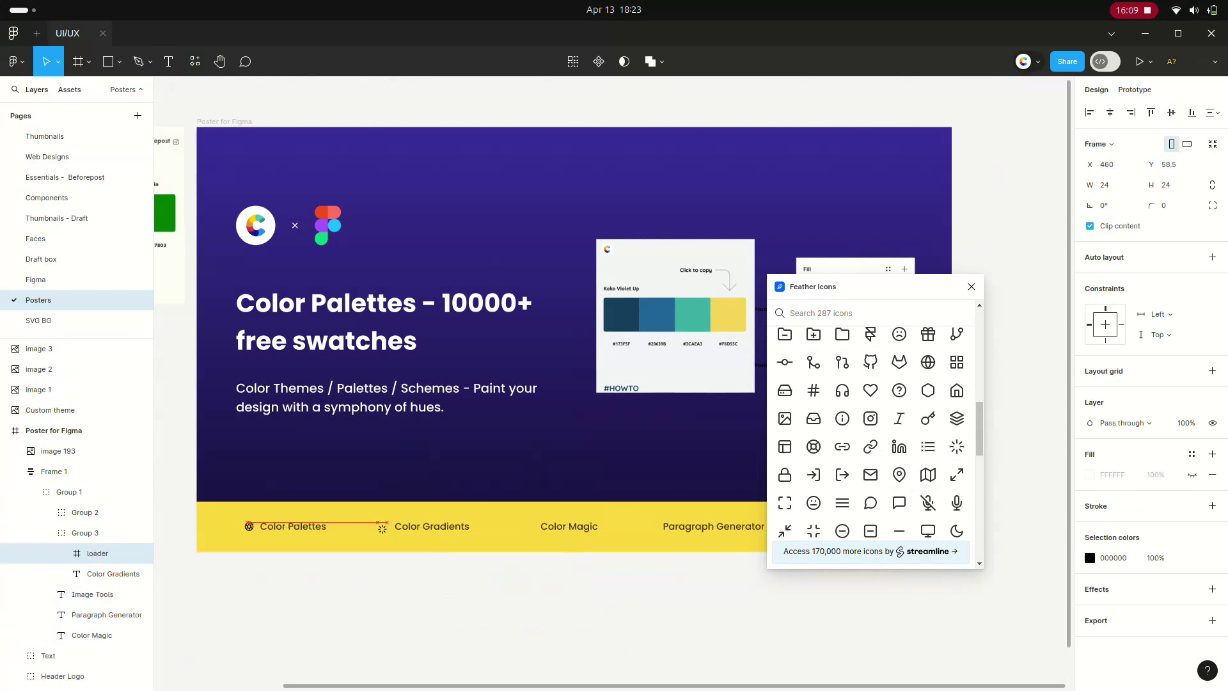
pyautogui.keyDown('shift'); pyautogui.click(427, 526); pyautogui.keyUp('shift')
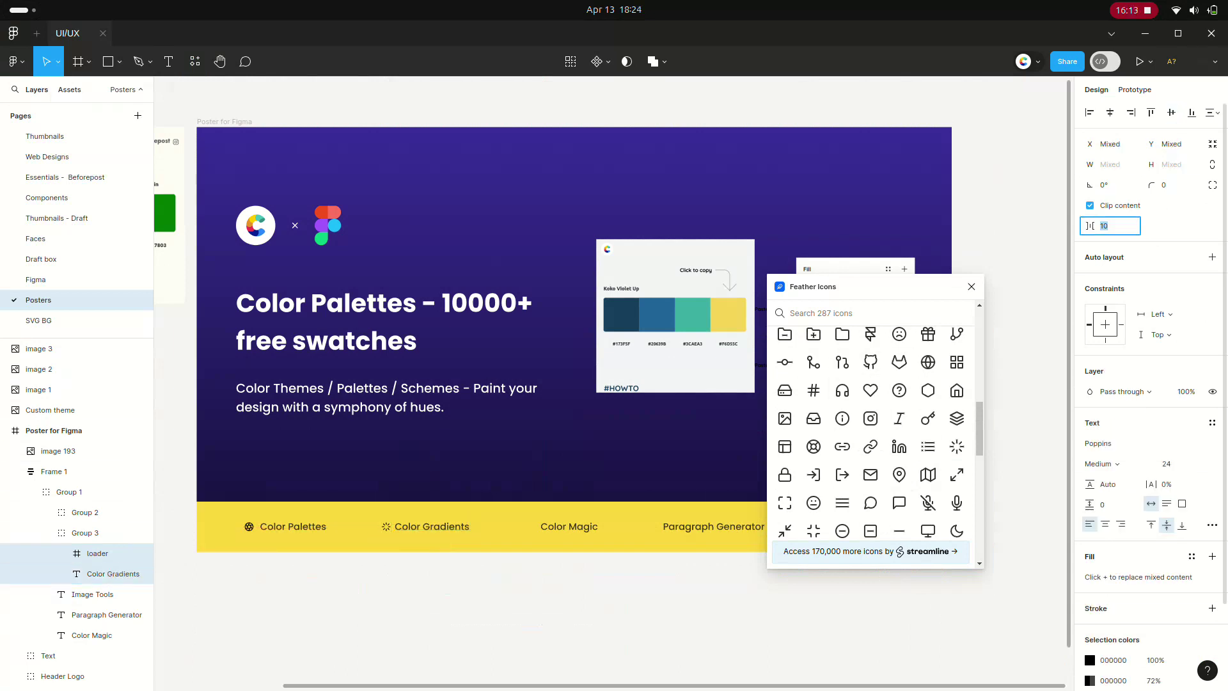
pyautogui.write('16')
pyautogui.press('Return')
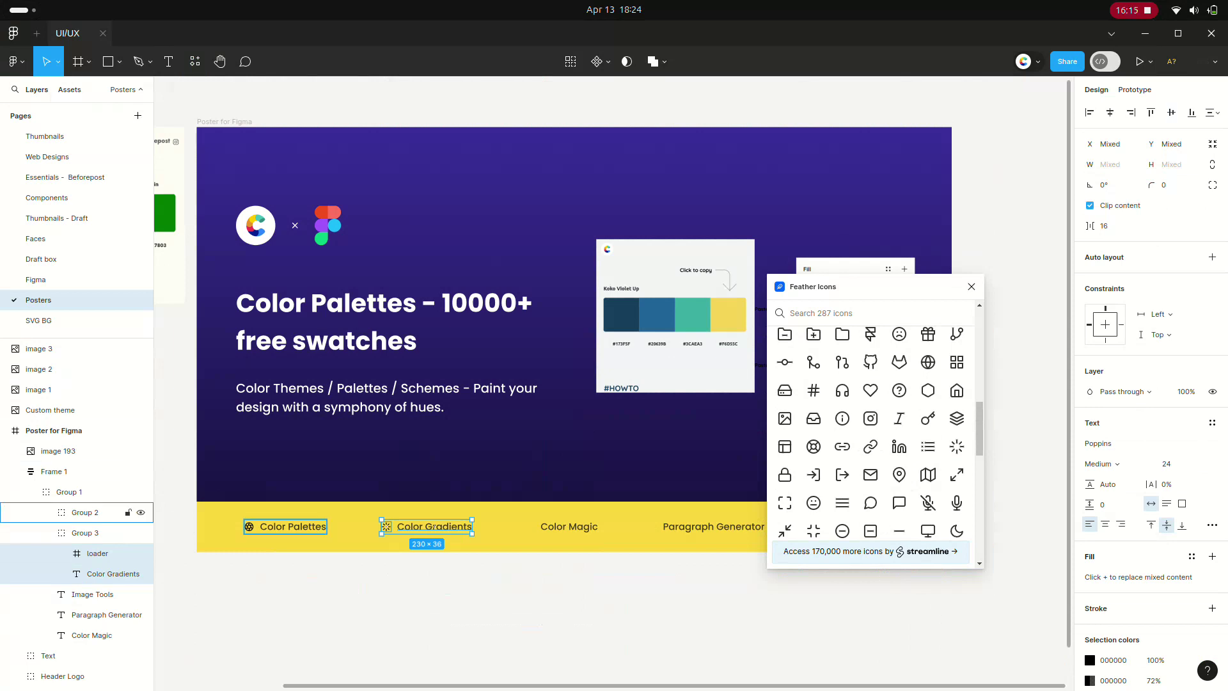
pyautogui.press('Escape')
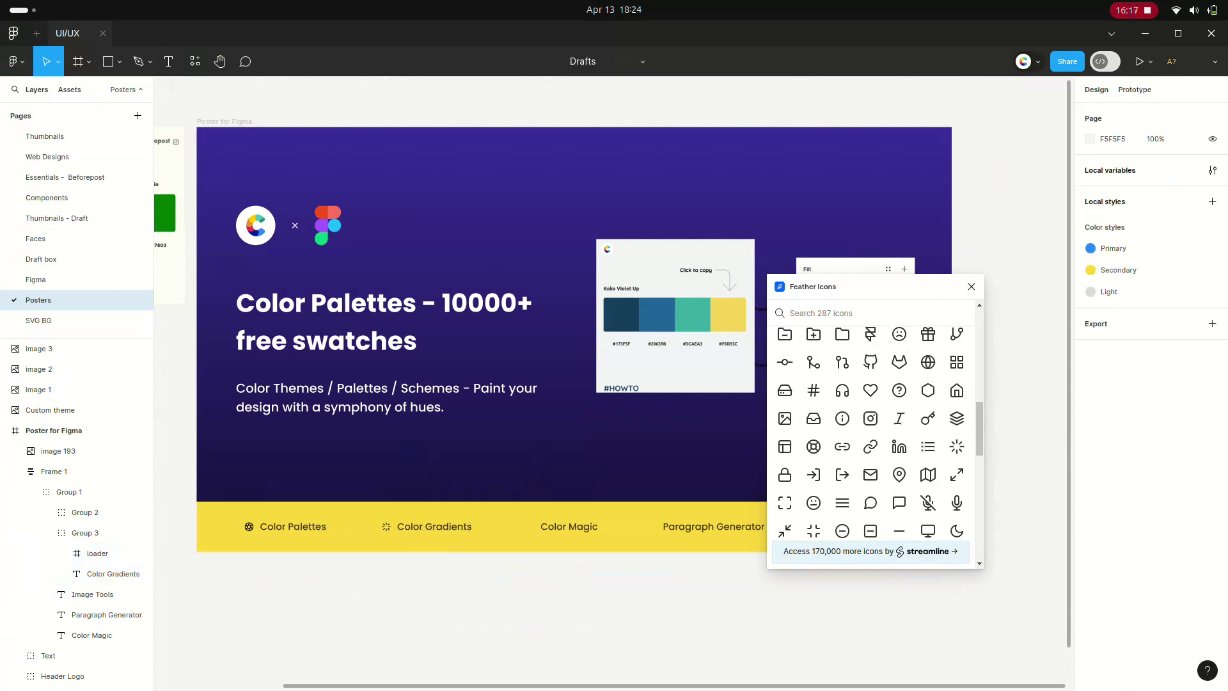
# Insert the Feather life-buoy icon and move it onto the yellow bar near Color Magic
pyautogui.scroll(-2, 927, 410)
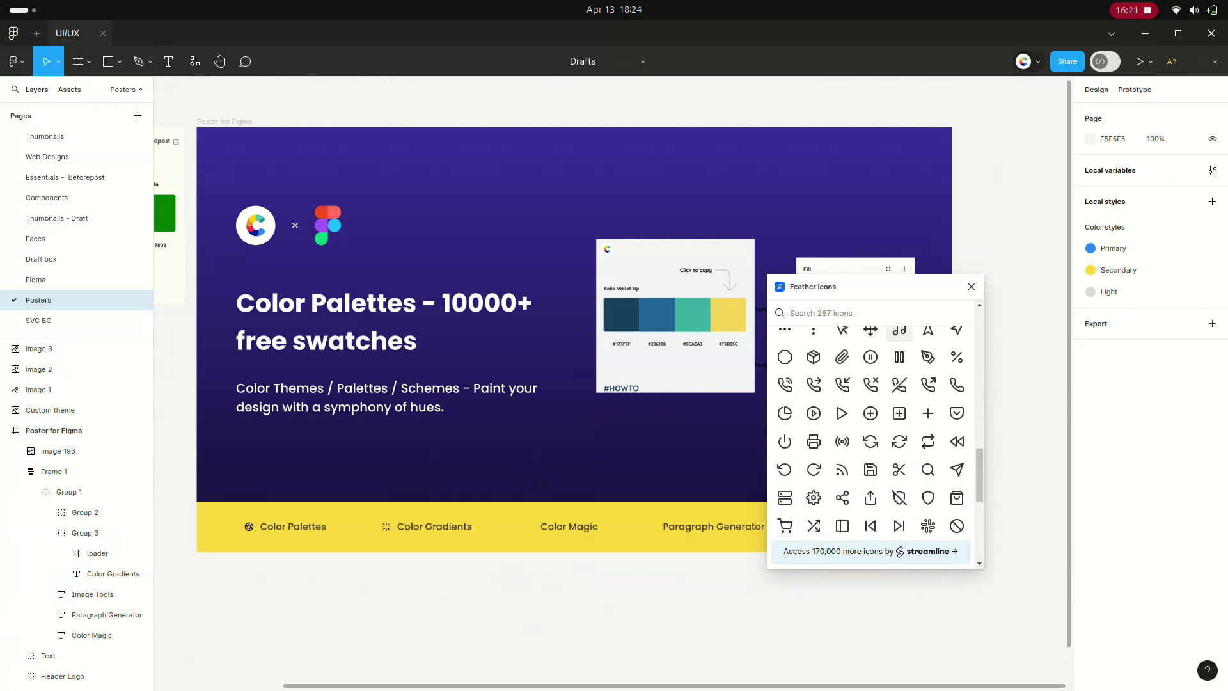
pyautogui.scroll(-3, 956, 422)
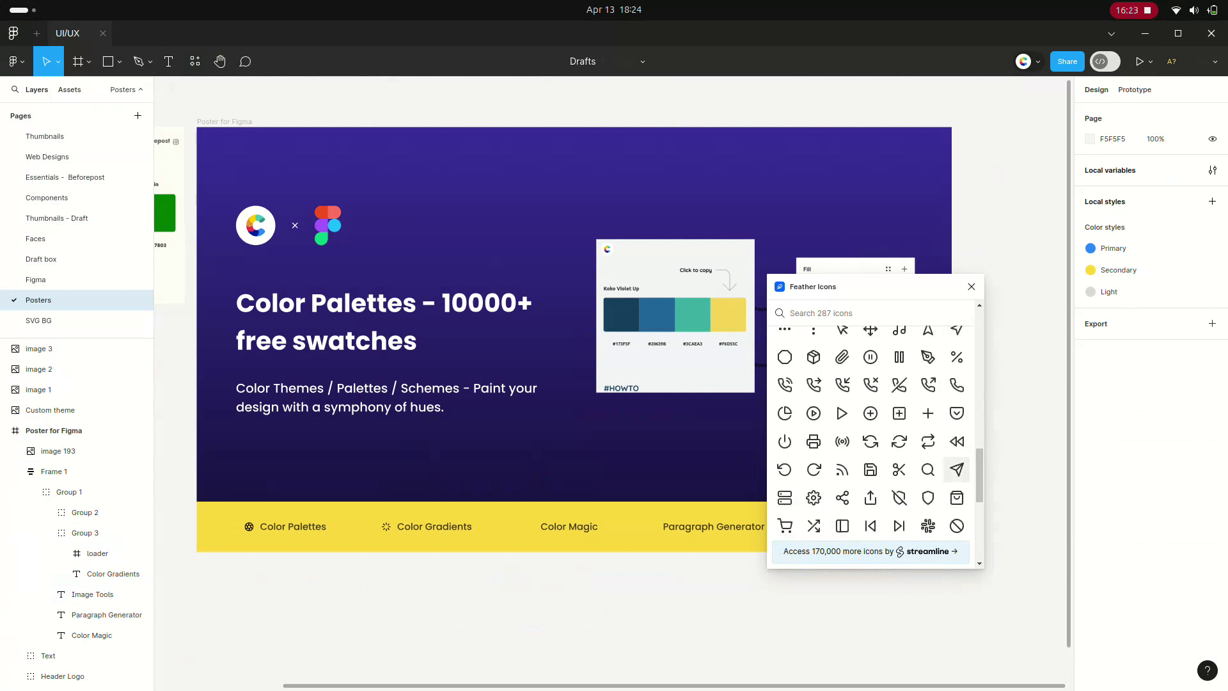
pyautogui.scroll(-3, 928, 525)
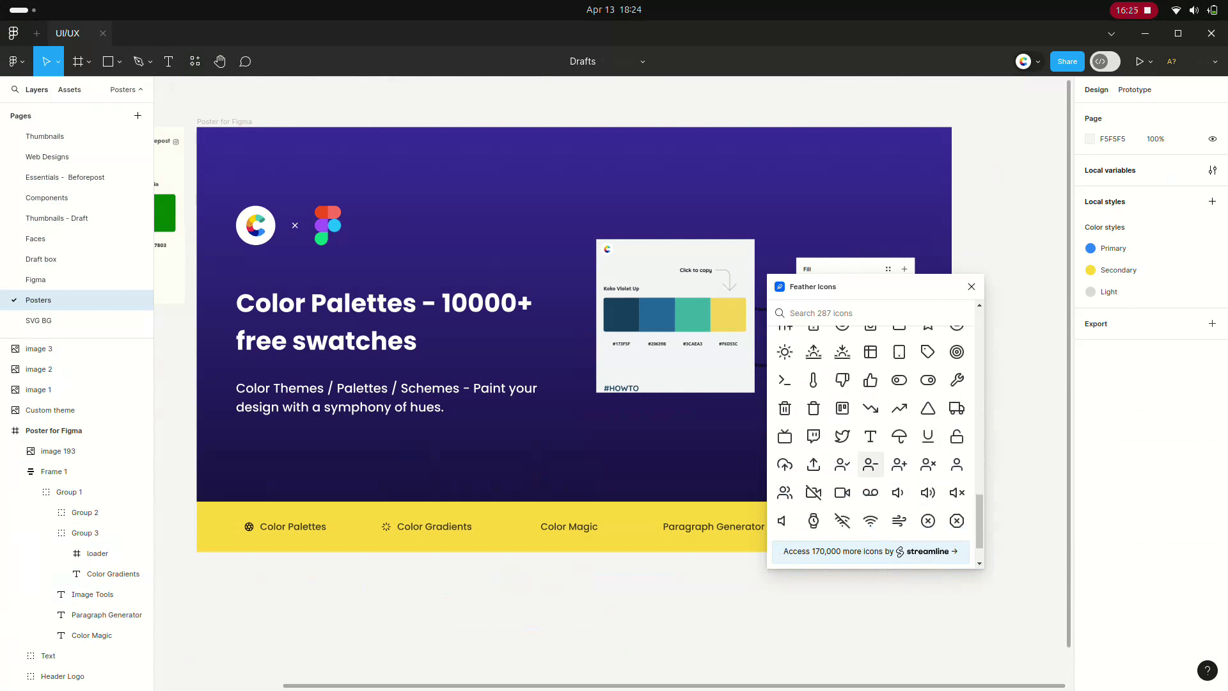
pyautogui.scroll(3, 871, 470)
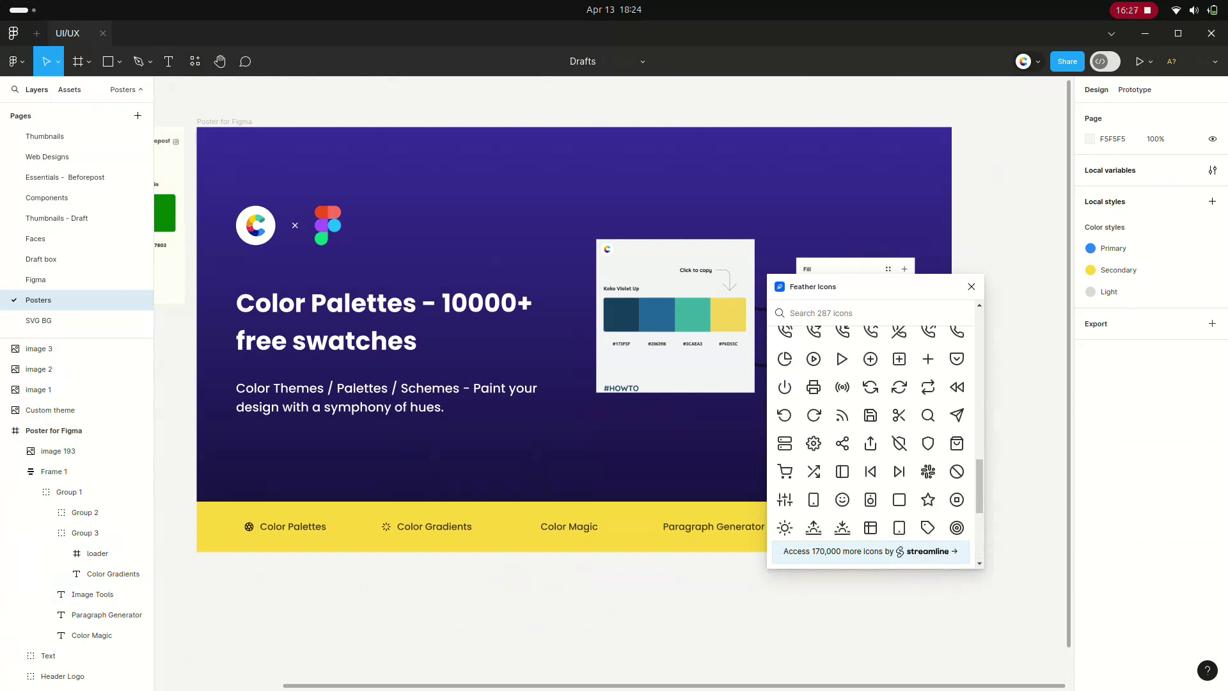
pyautogui.scroll(1, 927, 475)
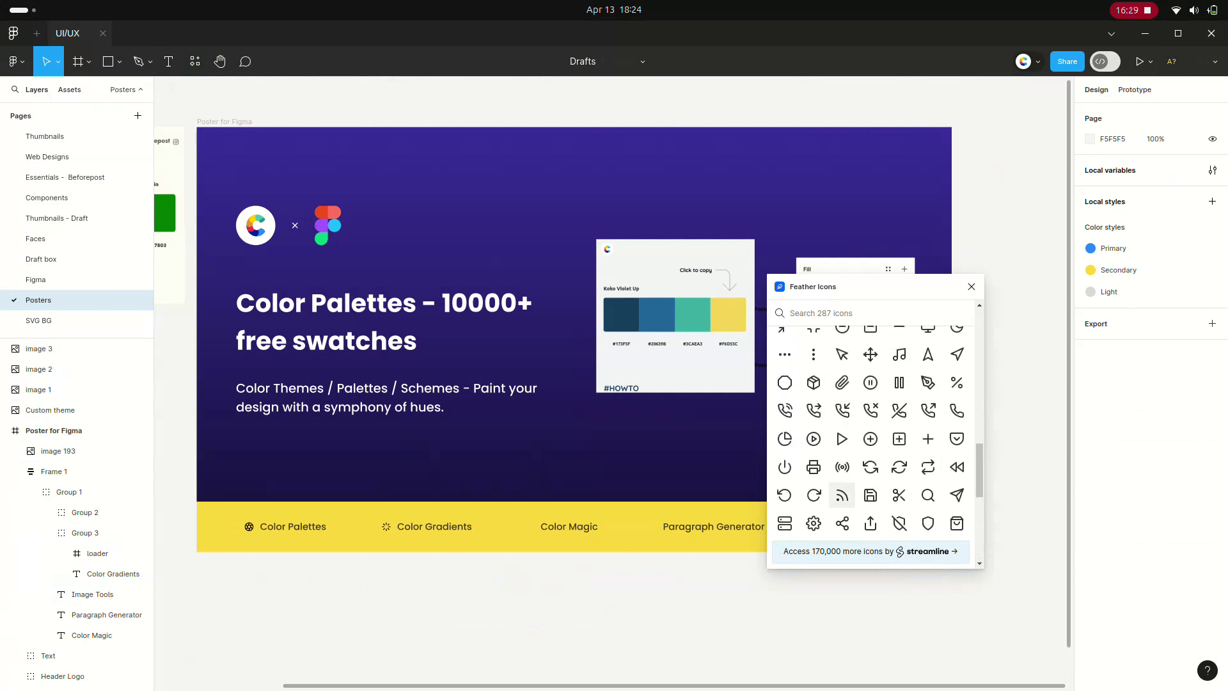
pyautogui.scroll(2, 842, 451)
pyautogui.click(813, 395)
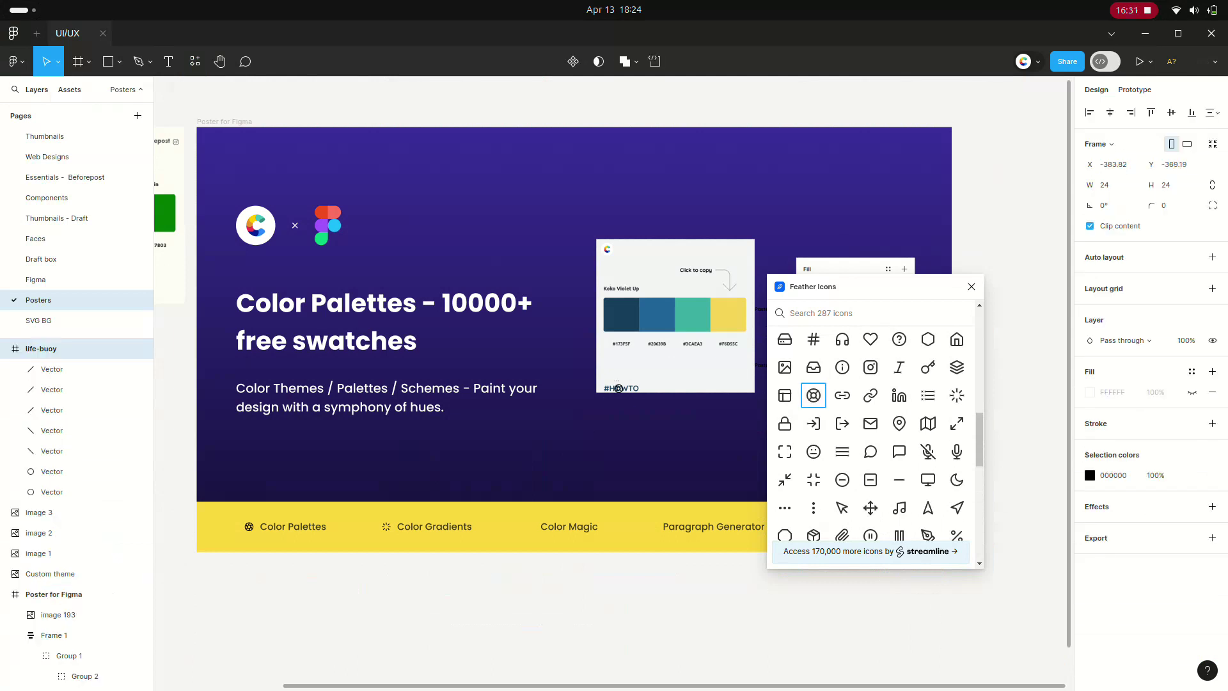
pyautogui.moveTo(618, 388)
pyautogui.mouseDown()
pyautogui.moveTo(558, 503)
pyautogui.moveTo(574, 531)
pyautogui.mouseUp()
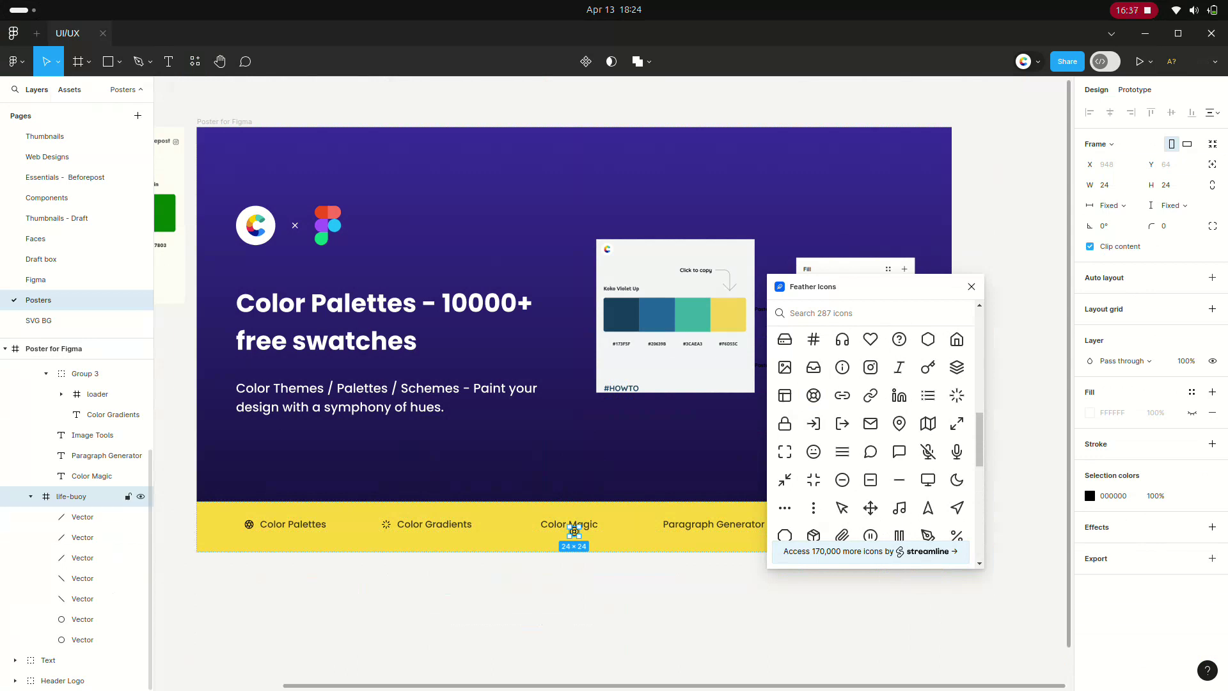
pyautogui.hotkey('alt', 'l')
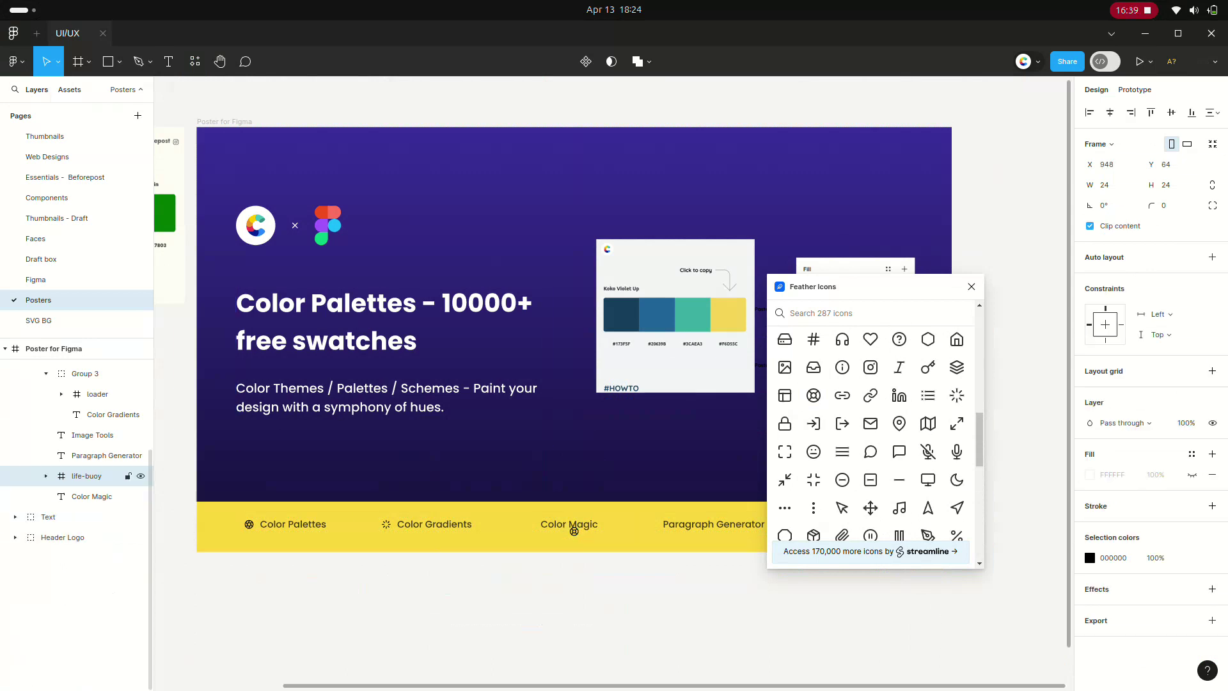
# Vertically centre the life-buoy icon with Color Magic and place it just in front
pyautogui.keyDown('shift'); pyautogui.click(574, 532); pyautogui.keyUp('shift')
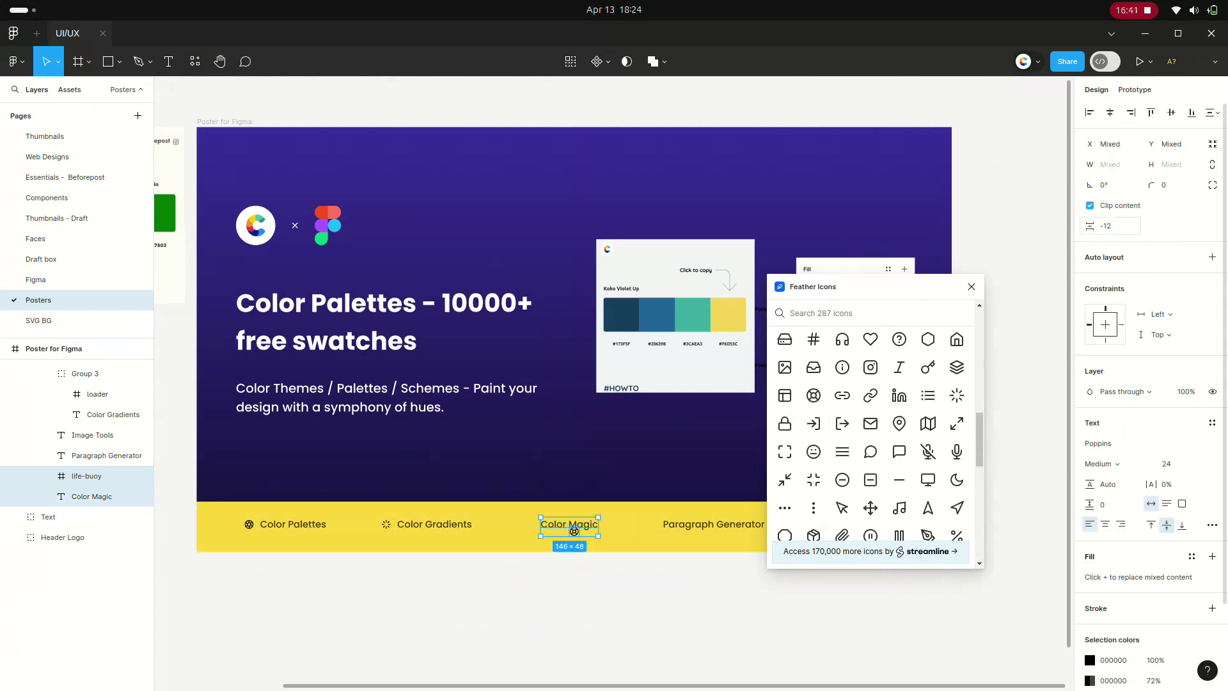
pyautogui.hotkey('alt', 'v')
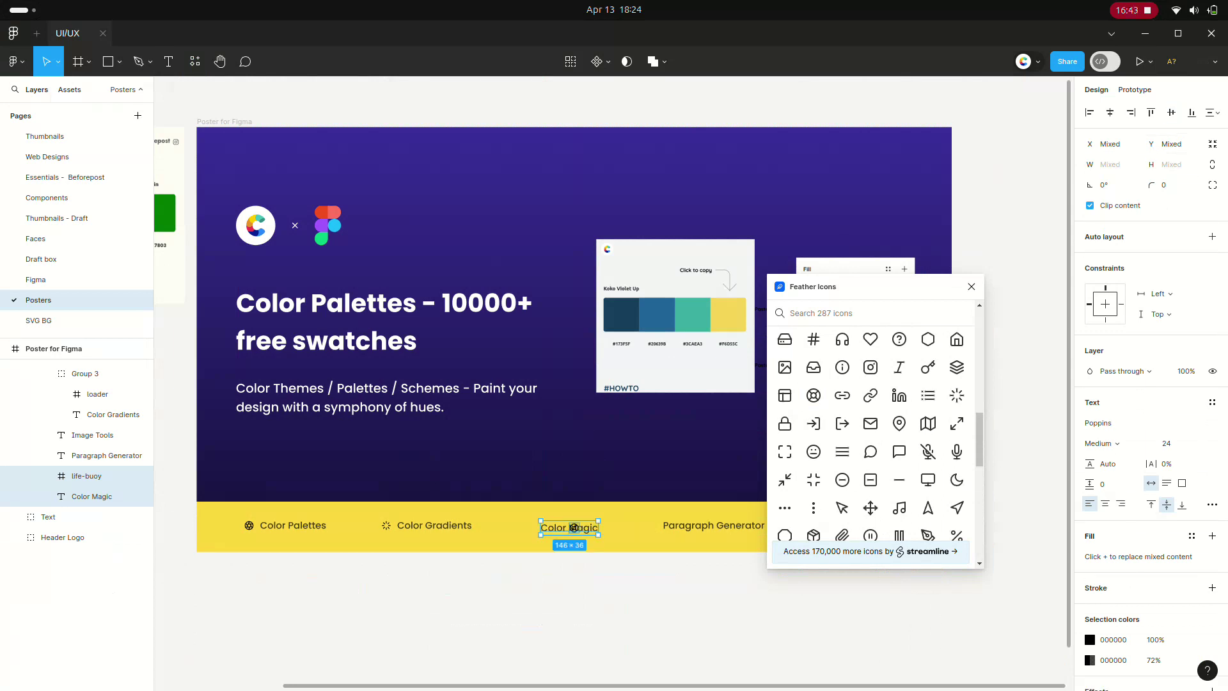
pyautogui.scroll(5, 574, 528)
pyautogui.moveTo(574, 528)
pyautogui.mouseDown()
pyautogui.moveTo(522, 528)
pyautogui.moveTo(574, 528)
pyautogui.mouseUp()
pyautogui.doubleClick(535, 508)
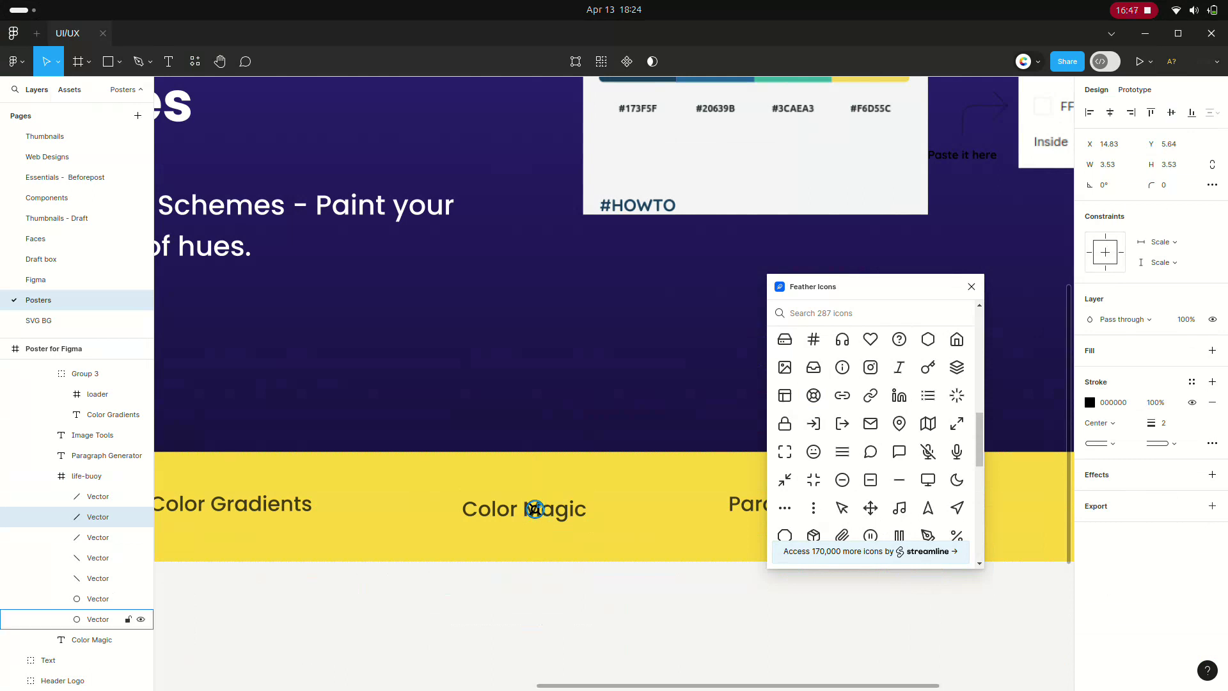
pyautogui.click(535, 509)
pyautogui.doubleClick(535, 509)
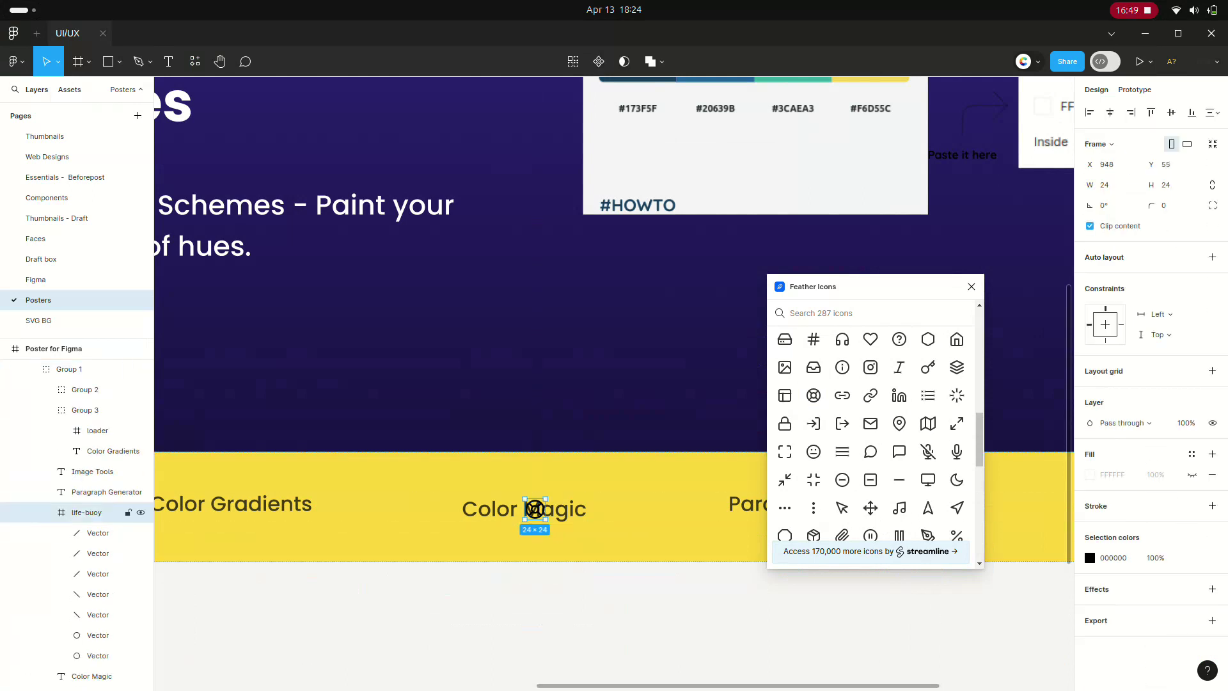
pyautogui.moveTo(534, 509); pyautogui.dragTo(443, 509)
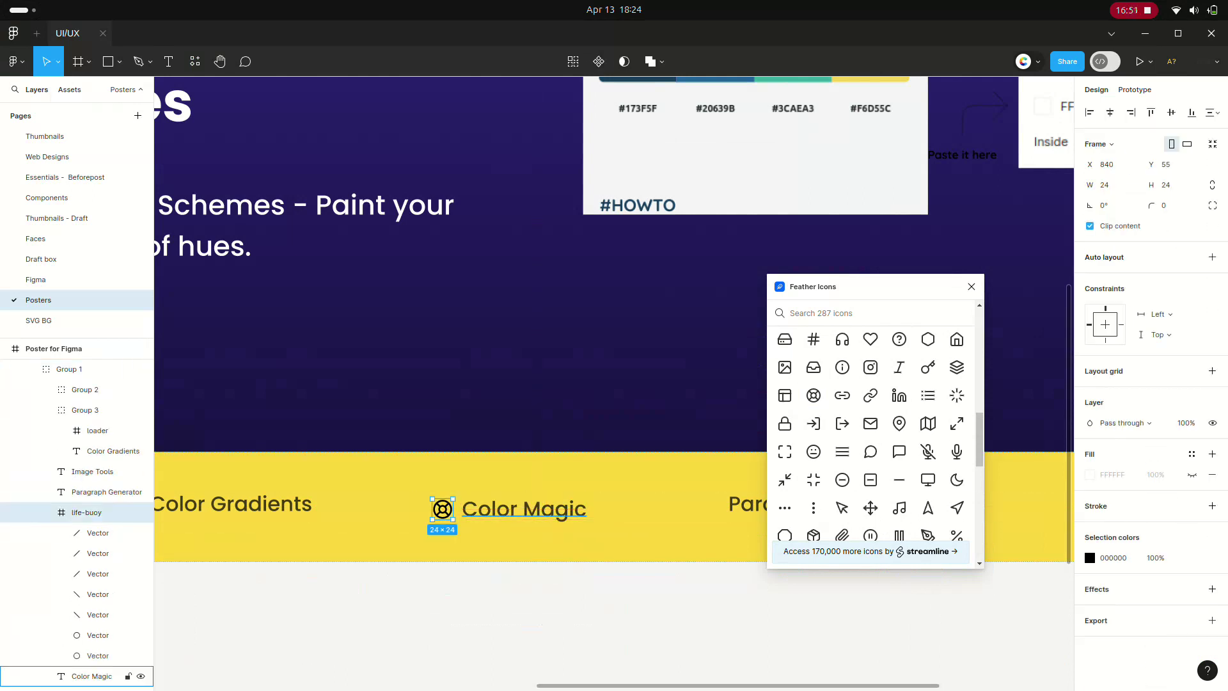
# Set a 16 gap between the life-buoy icon and Color Magic and group them
pyautogui.keyDown('shift'); pyautogui.click(91, 676); pyautogui.keyUp('shift')
pyautogui.click(46, 513)
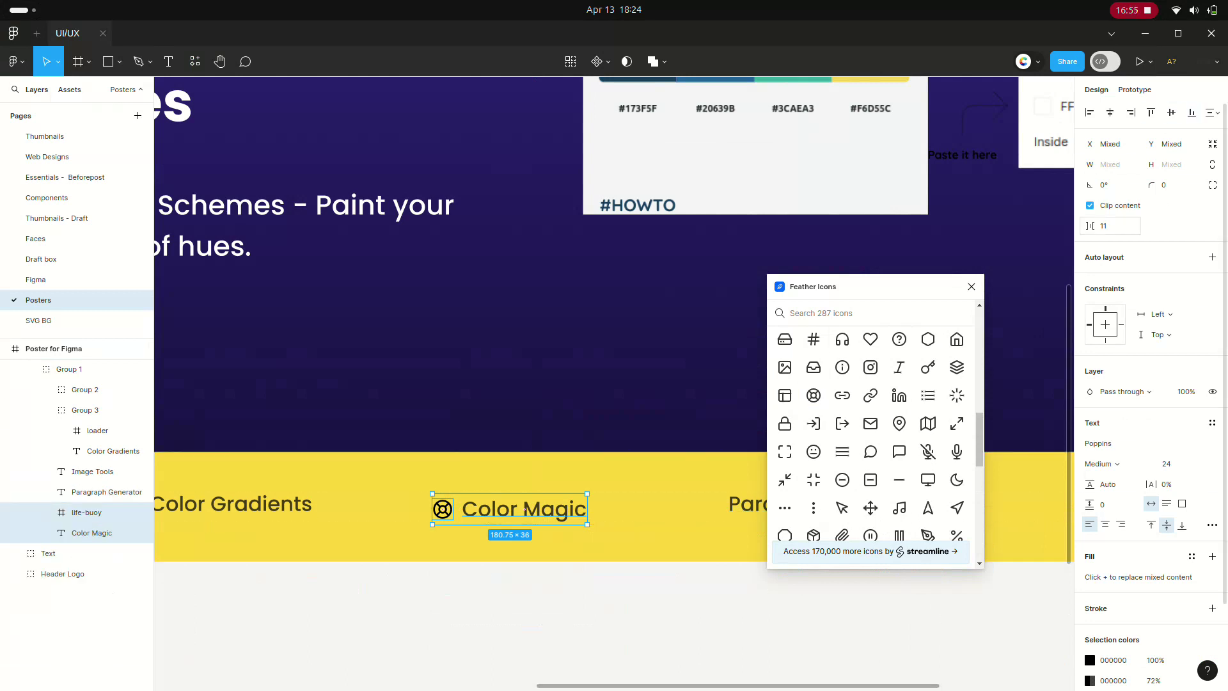
pyautogui.write('6')
pyautogui.press('Return')
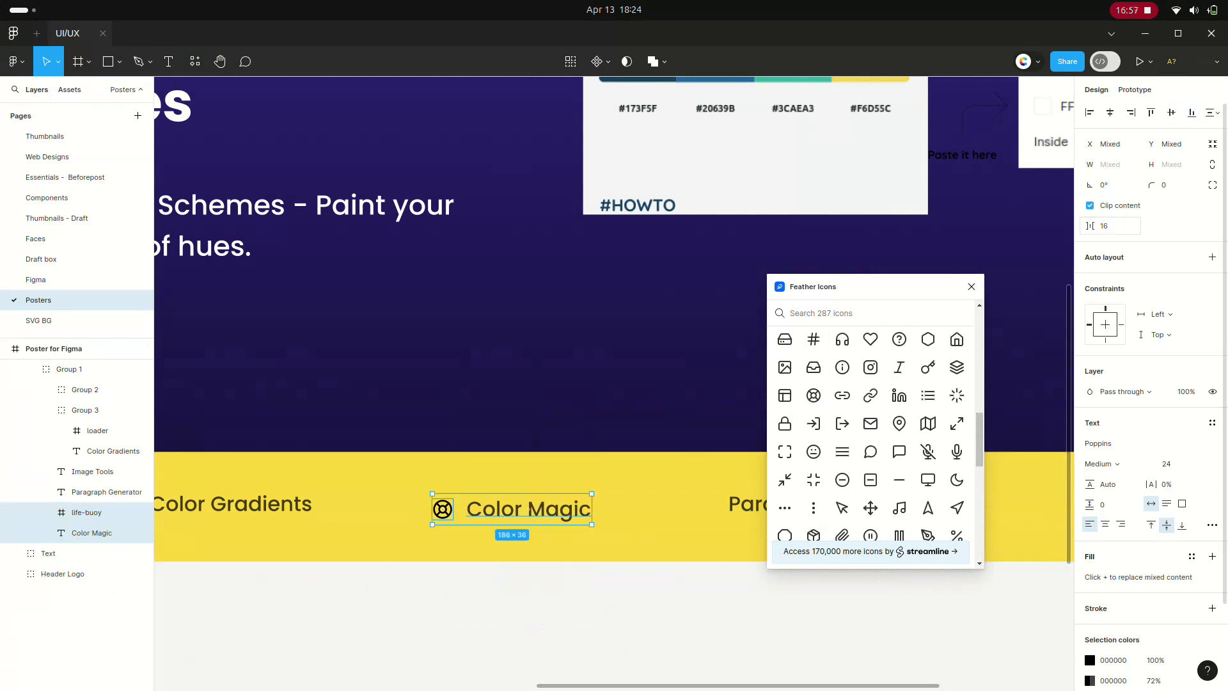
pyautogui.hotkey('ctrl', 'g')
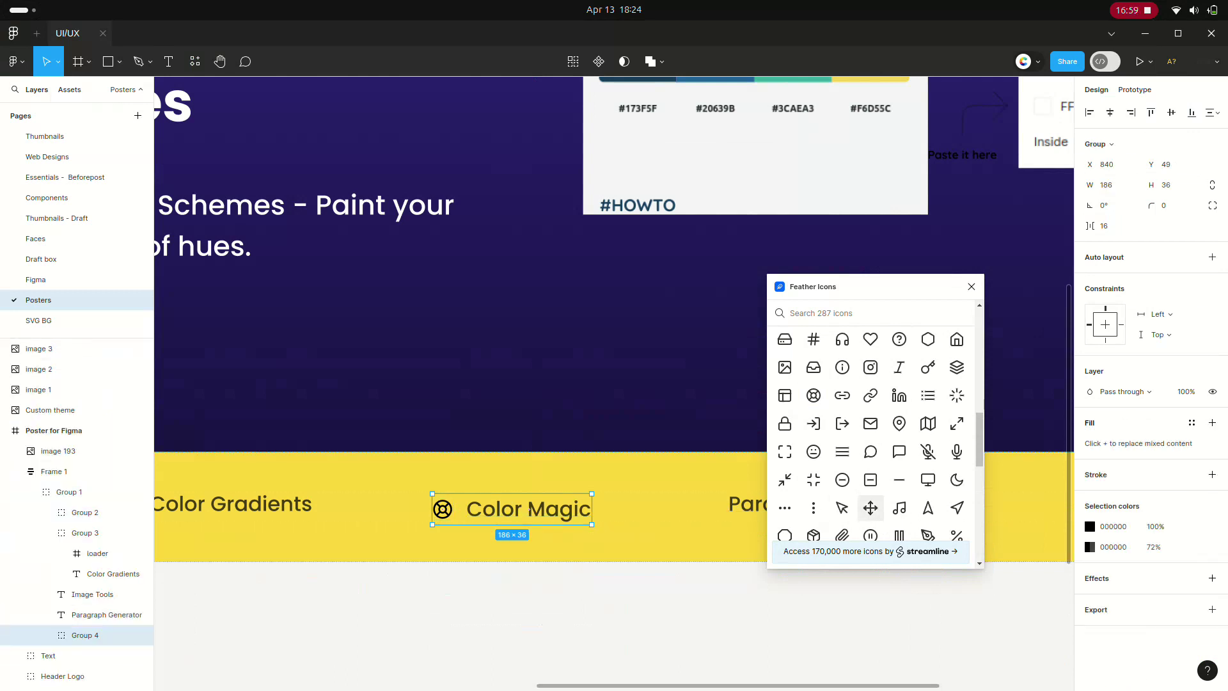
pyautogui.keyDown('ctrl'); pyautogui.scroll(-3, 700, 530); pyautogui.keyUp('ctrl')
pyautogui.scroll(3, 842, 493)
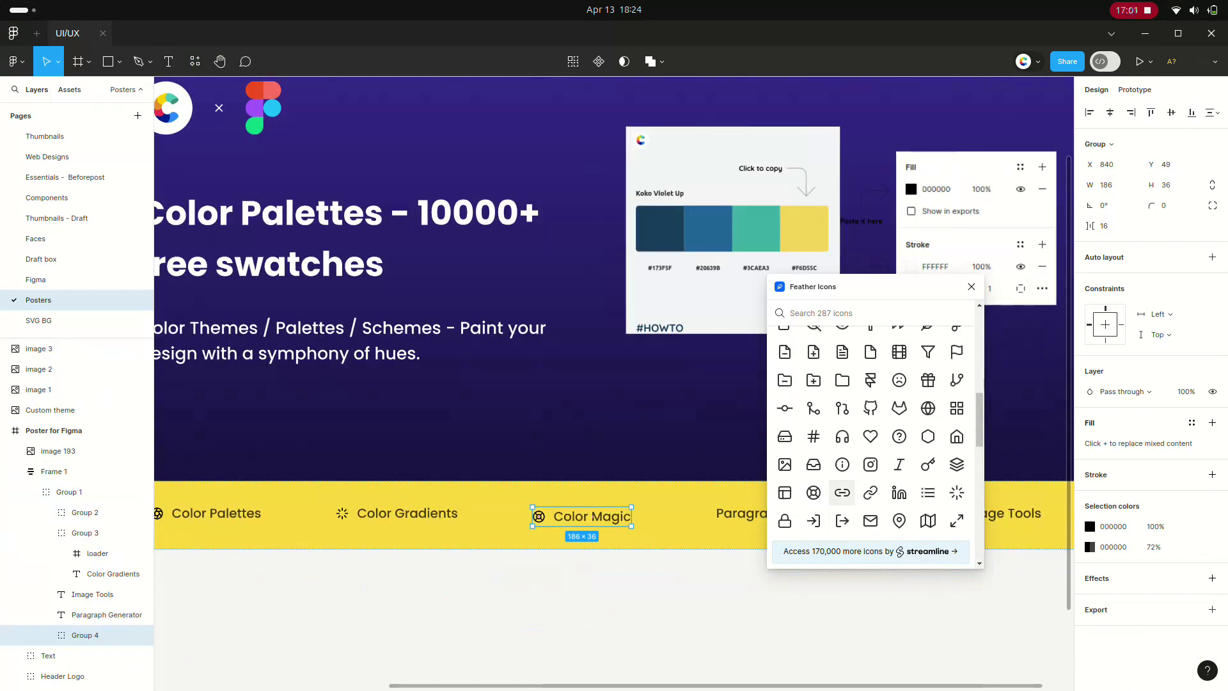
pyautogui.scroll(2, 842, 448)
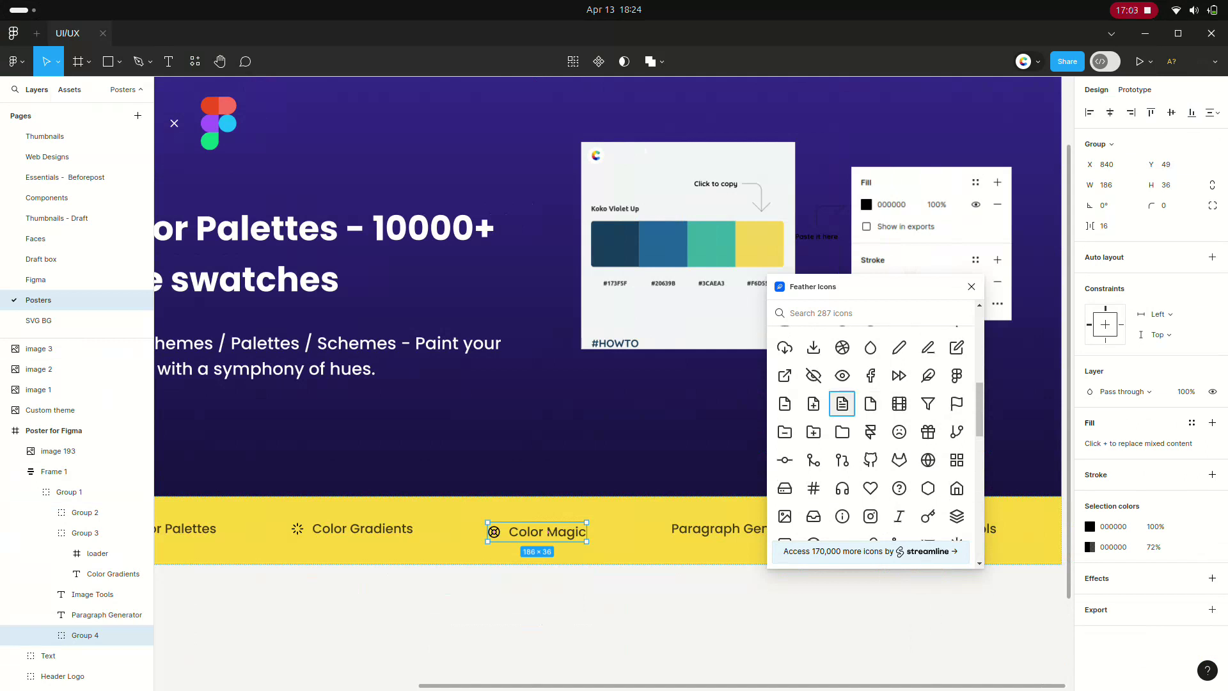
# Add a file-text icon before Paragraph Generator, vertically centred with a 16 gap
pyautogui.click(842, 403)
pyautogui.moveTo(621, 407)
pyautogui.mouseDown()
pyautogui.moveTo(667, 516)
pyautogui.moveTo(552, 536)
pyautogui.mouseUp()
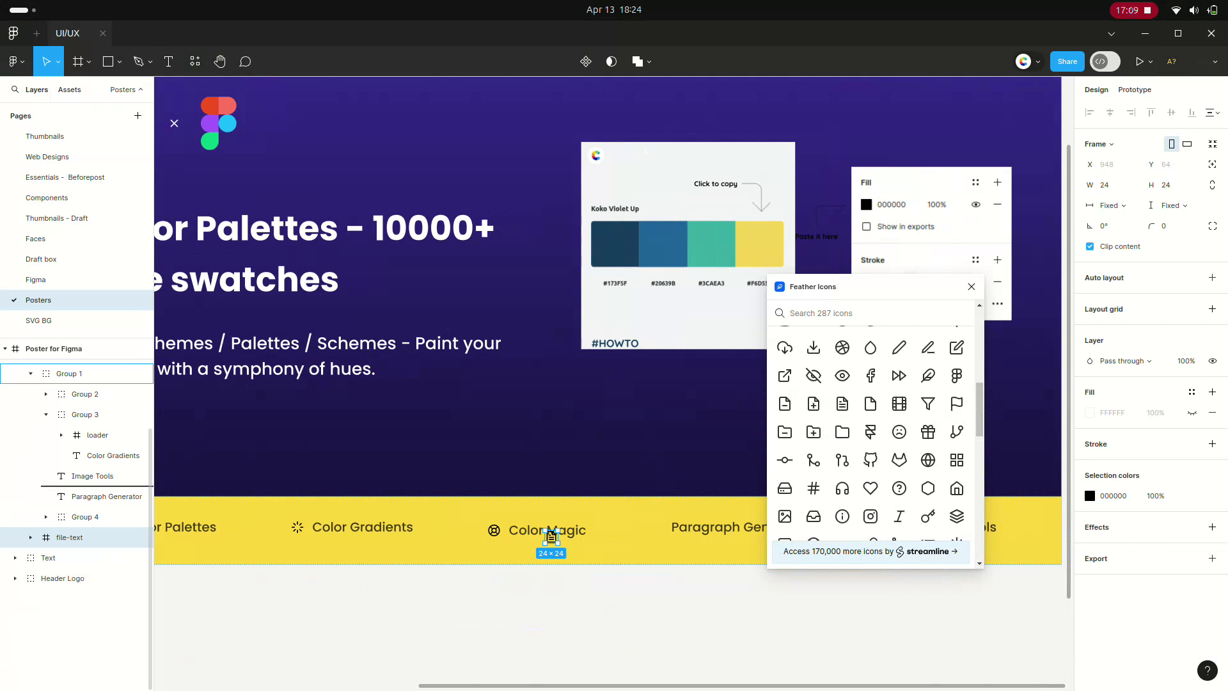
pyautogui.keyDown('shift'); pyautogui.click(552, 536); pyautogui.keyUp('shift')
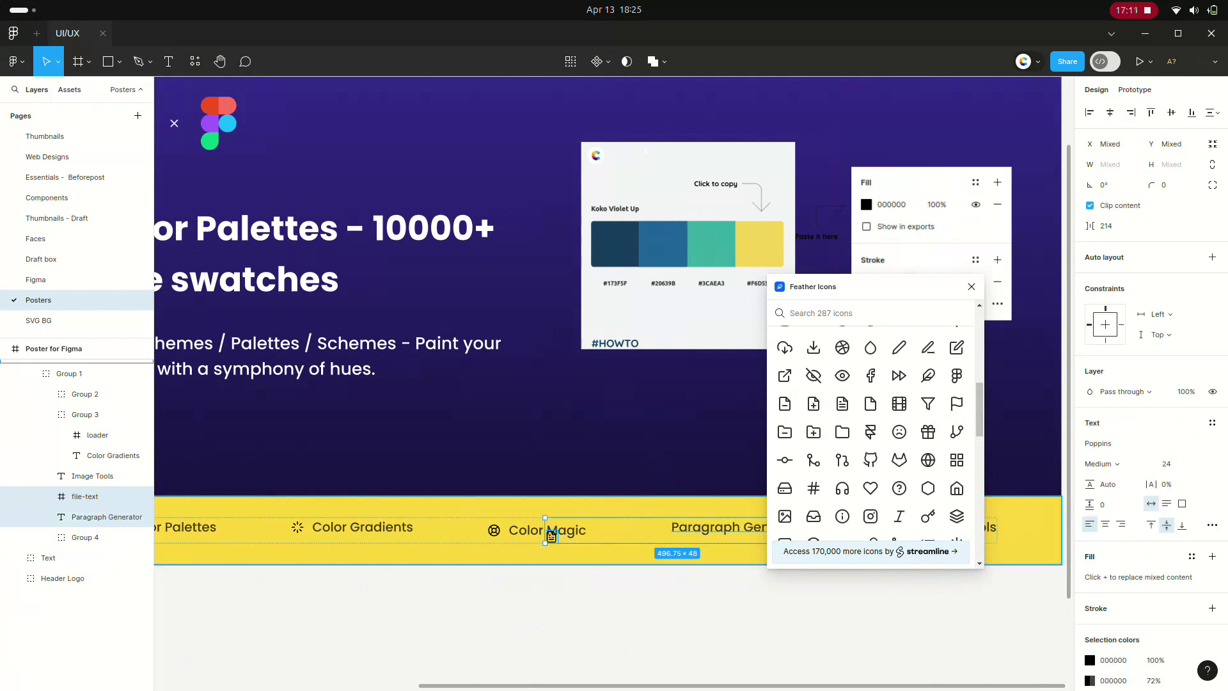
pyautogui.click(1171, 112)
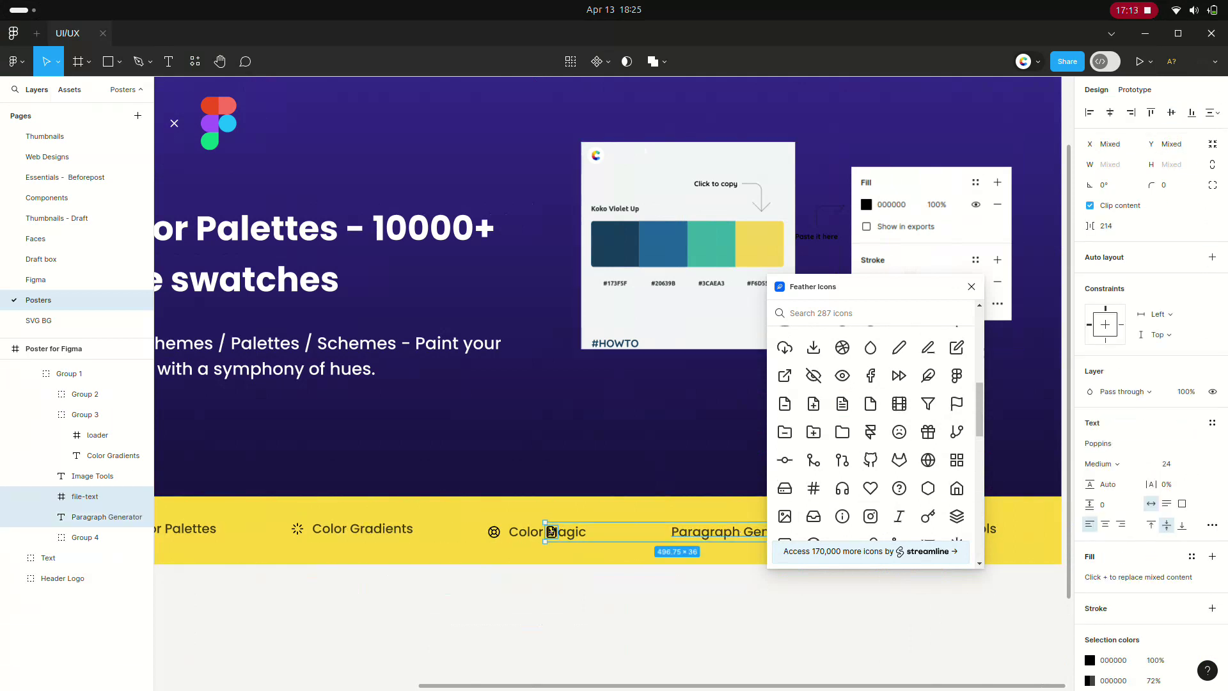
pyautogui.click(1110, 226)
pyautogui.write('6')
pyautogui.press('Return')
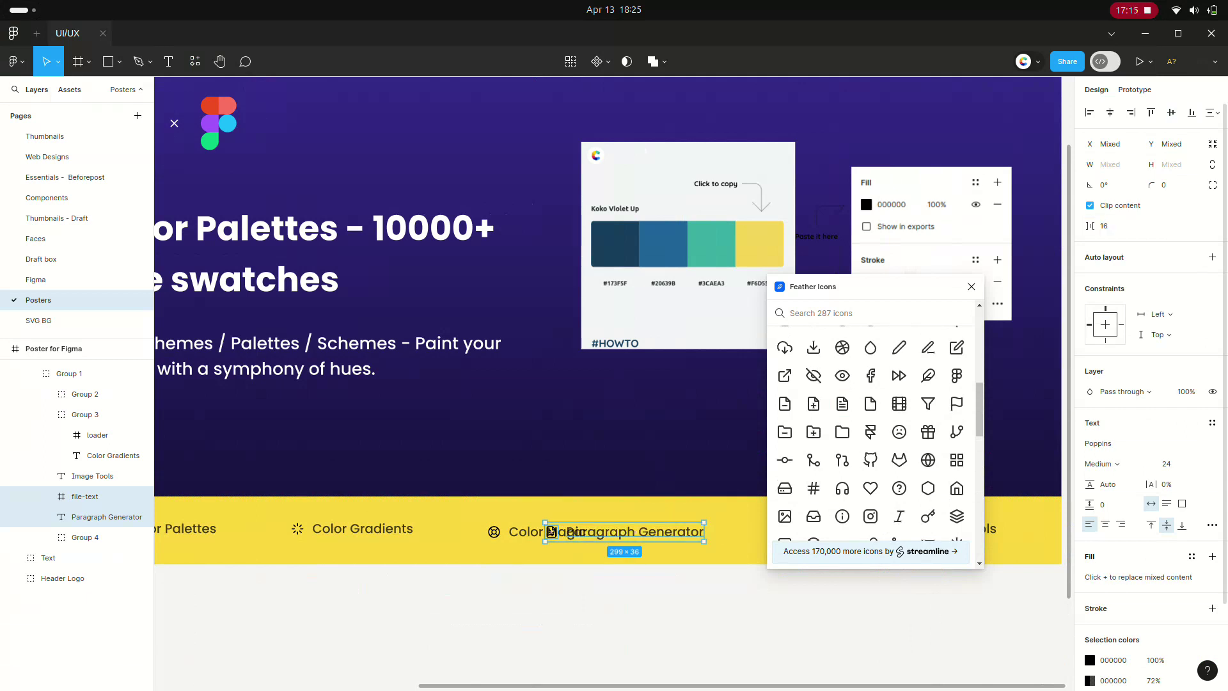
# Shift Paragraph Generator right along the yellow bar, away from Color Magic
pyautogui.moveTo(614, 532); pyautogui.dragTo(707, 530)
pyautogui.hscroll(10, 608, 384)
pyautogui.scroll(-4, 358, 384)
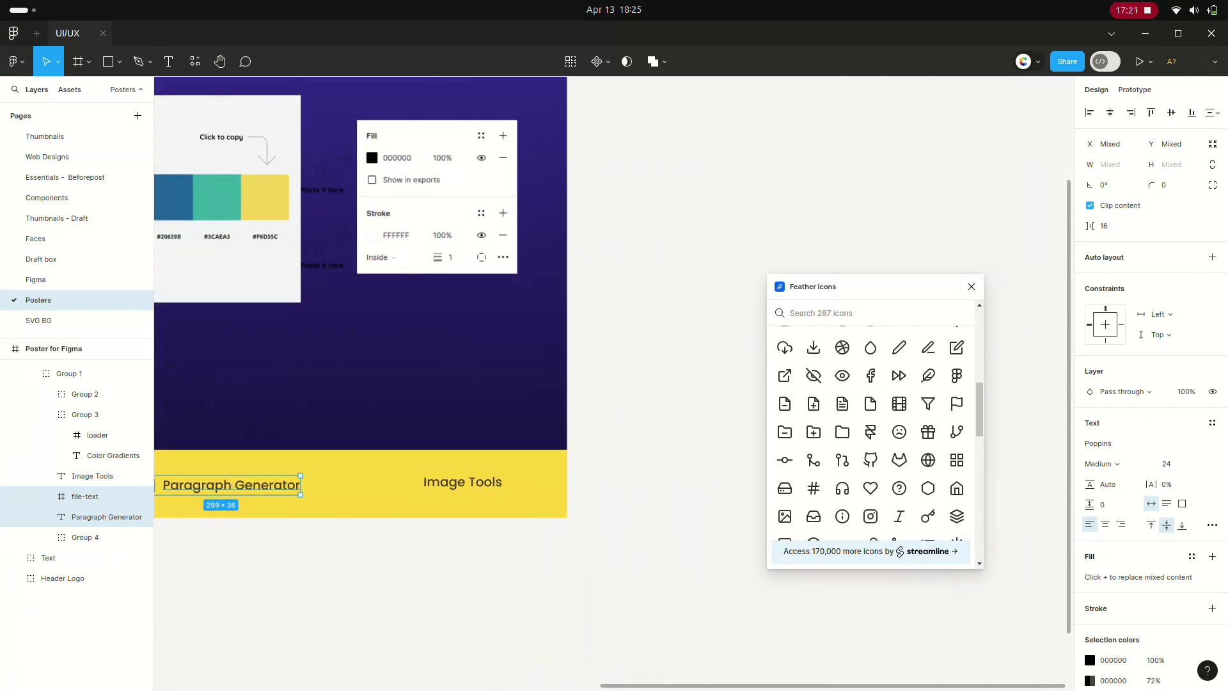
pyautogui.scroll(5, 928, 453)
pyautogui.scroll(-3, 928, 453)
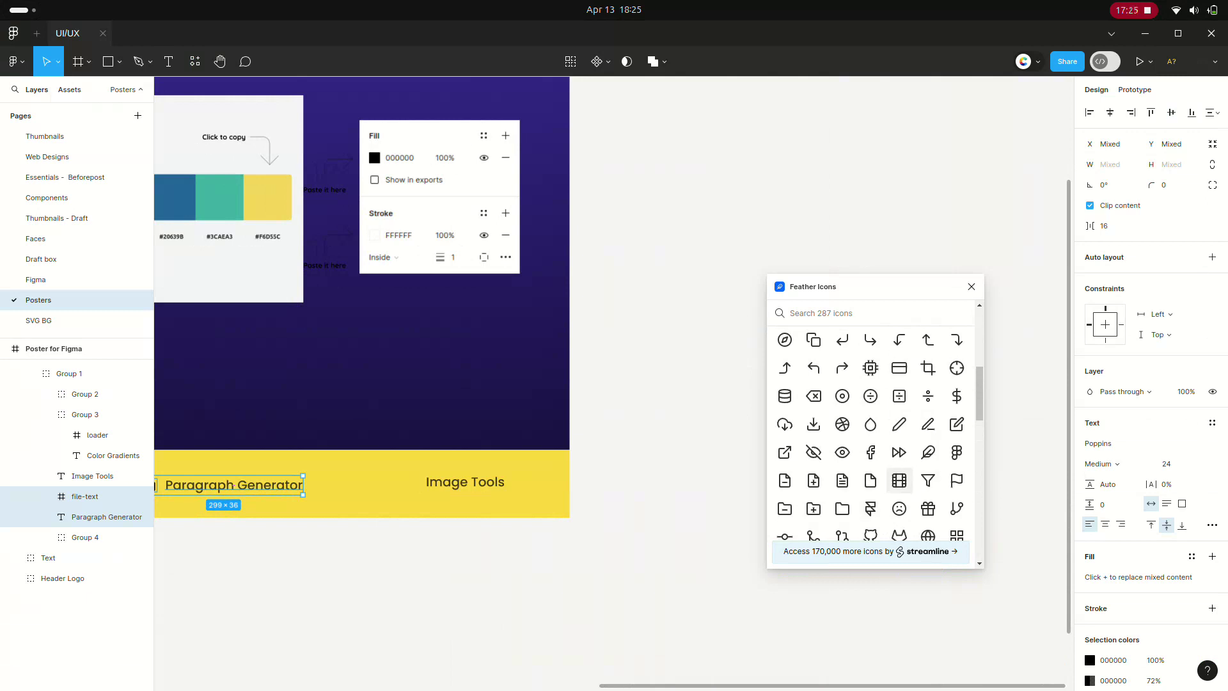
# Insert the Feather film icon and drop it into the yellow nav bar frame
pyautogui.click(899, 479)
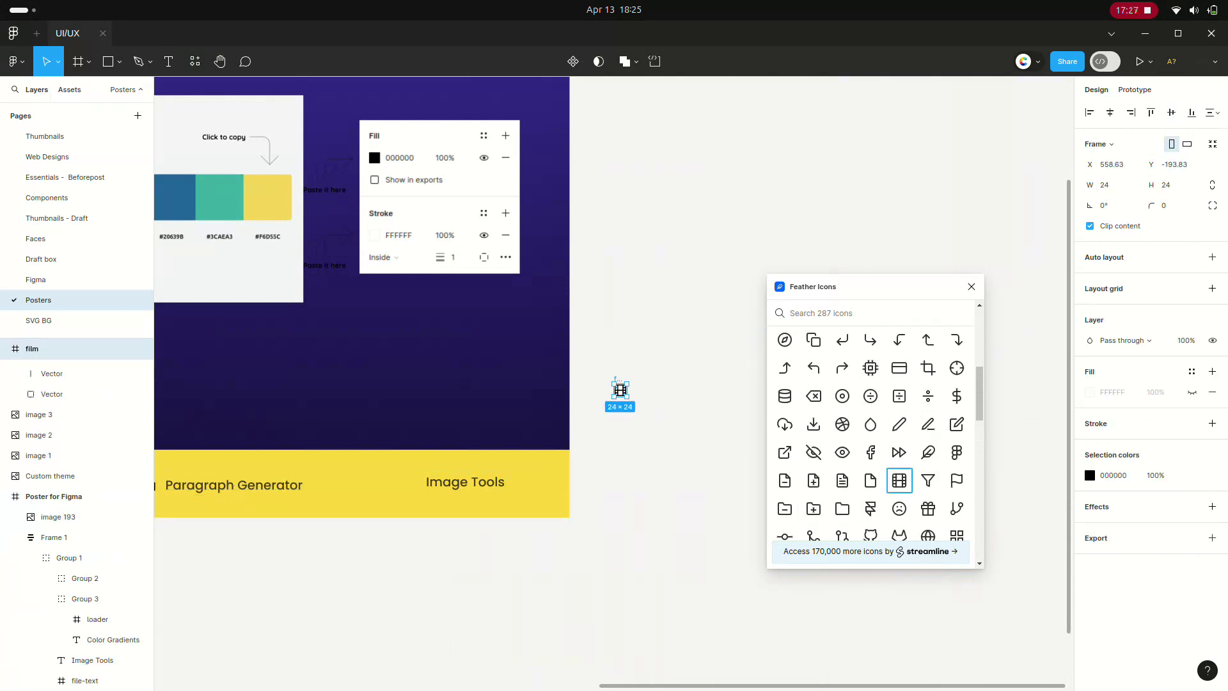
pyautogui.moveTo(620, 389); pyautogui.dragTo(479, 452)
pyautogui.moveTo(407, 482); pyautogui.dragTo(407, 483)
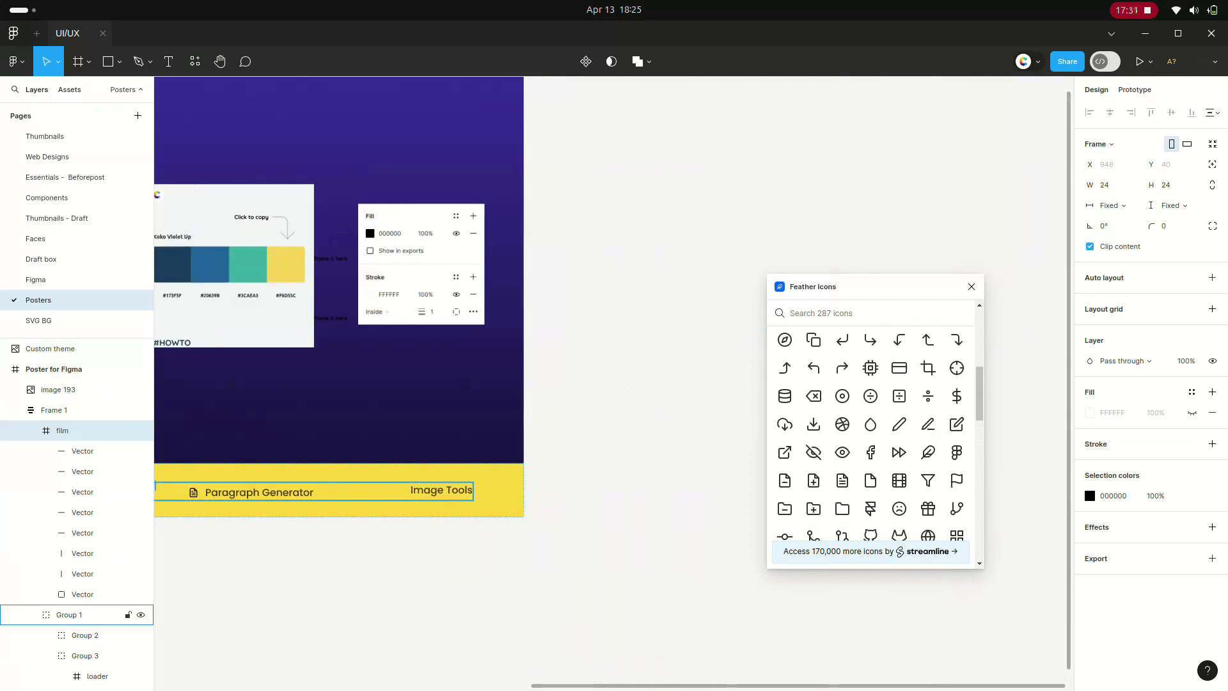
pyautogui.scroll(-2, 363, 297)
pyautogui.moveTo(228, 481); pyautogui.dragTo(228, 491)
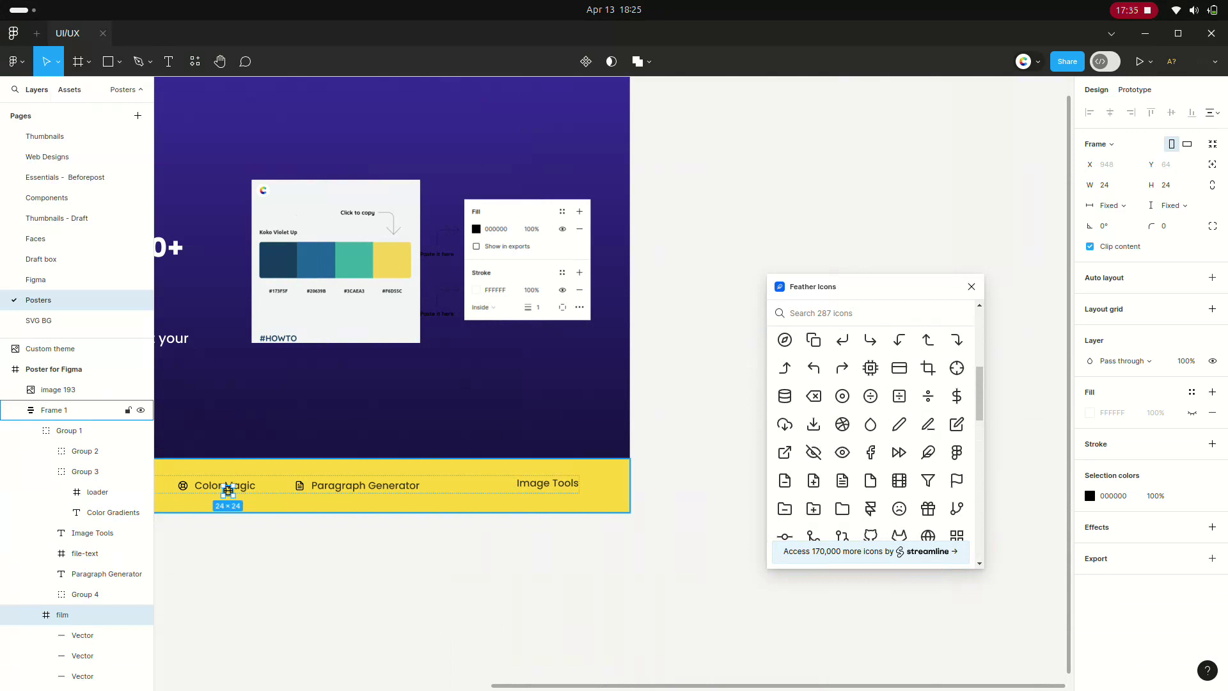
pyautogui.moveTo(228, 490); pyautogui.dragTo(229, 490)
# Centre the film icon beside Image Tools with a 16 gap and group them
pyautogui.keyDown('shift'); pyautogui.click(229, 491); pyautogui.keyUp('shift')
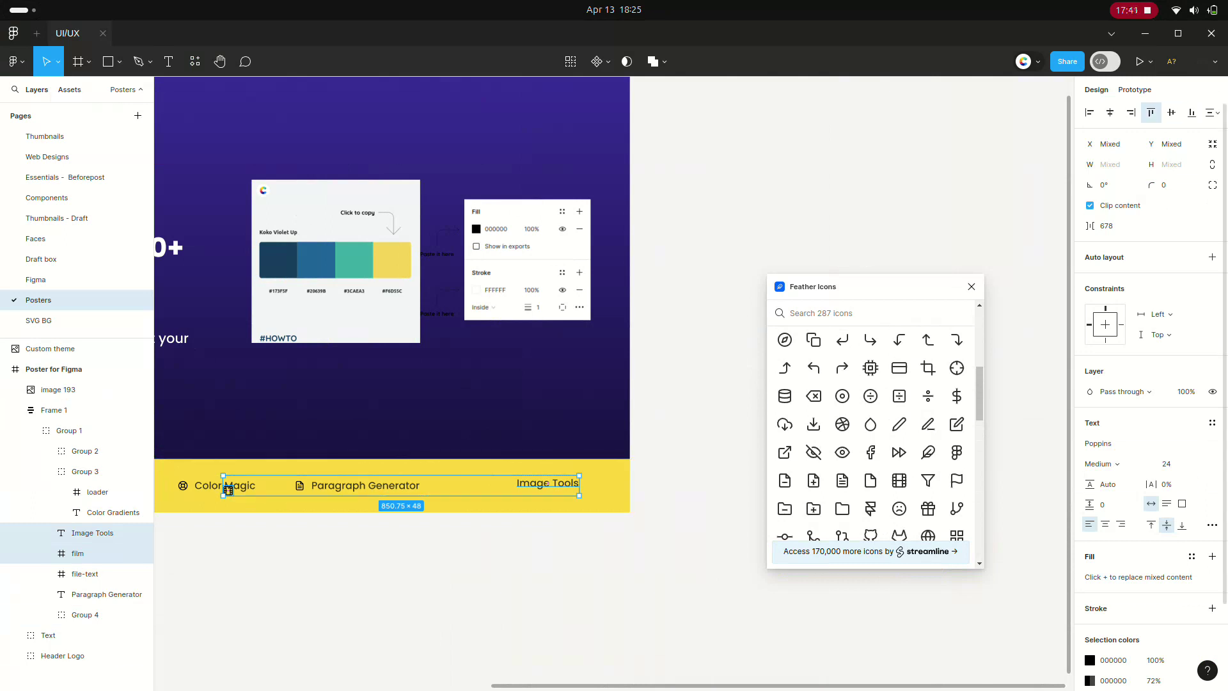
pyautogui.click(1172, 113)
pyautogui.click(229, 487)
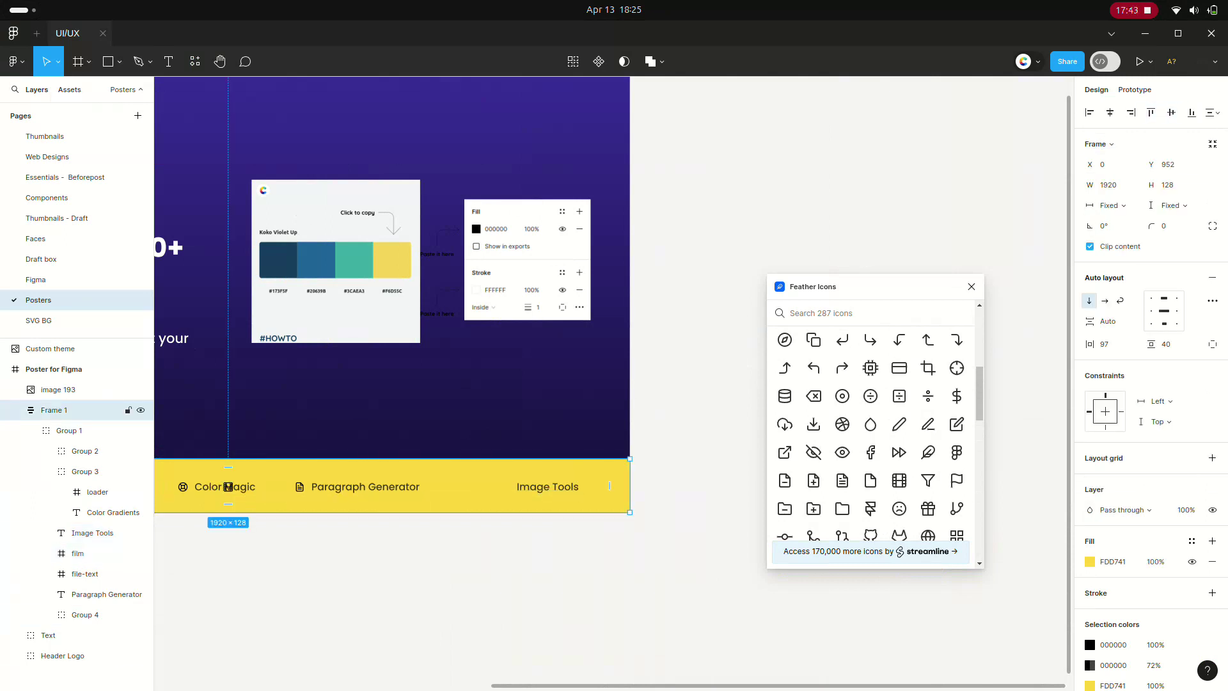
pyautogui.click(228, 487)
pyautogui.click(229, 487)
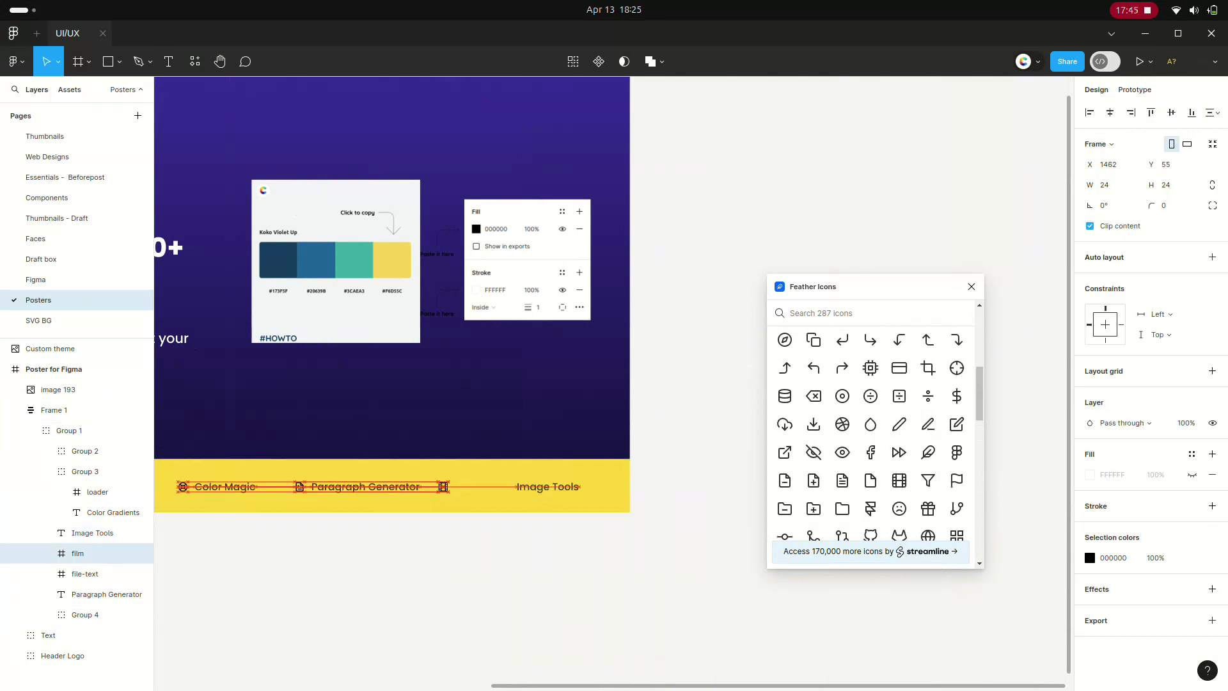
pyautogui.moveTo(229, 487); pyautogui.dragTo(506, 486)
pyautogui.keyDown('shift'); pyautogui.click(547, 487); pyautogui.keyUp('shift')
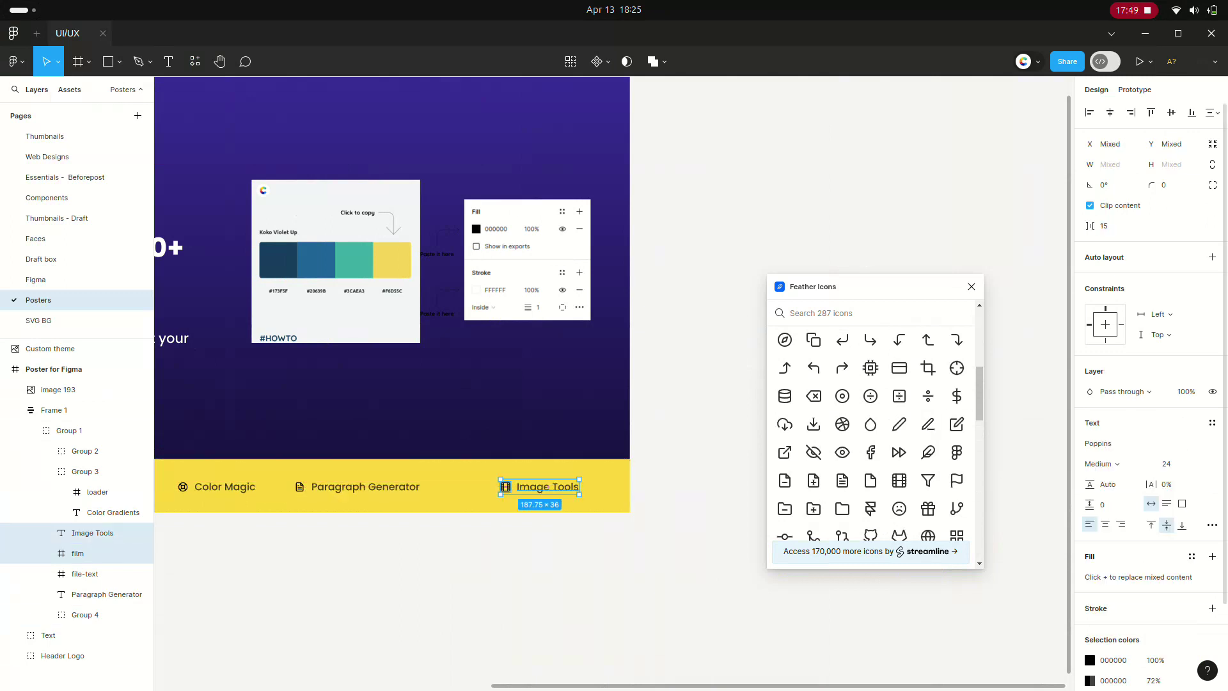
pyautogui.press('Up')
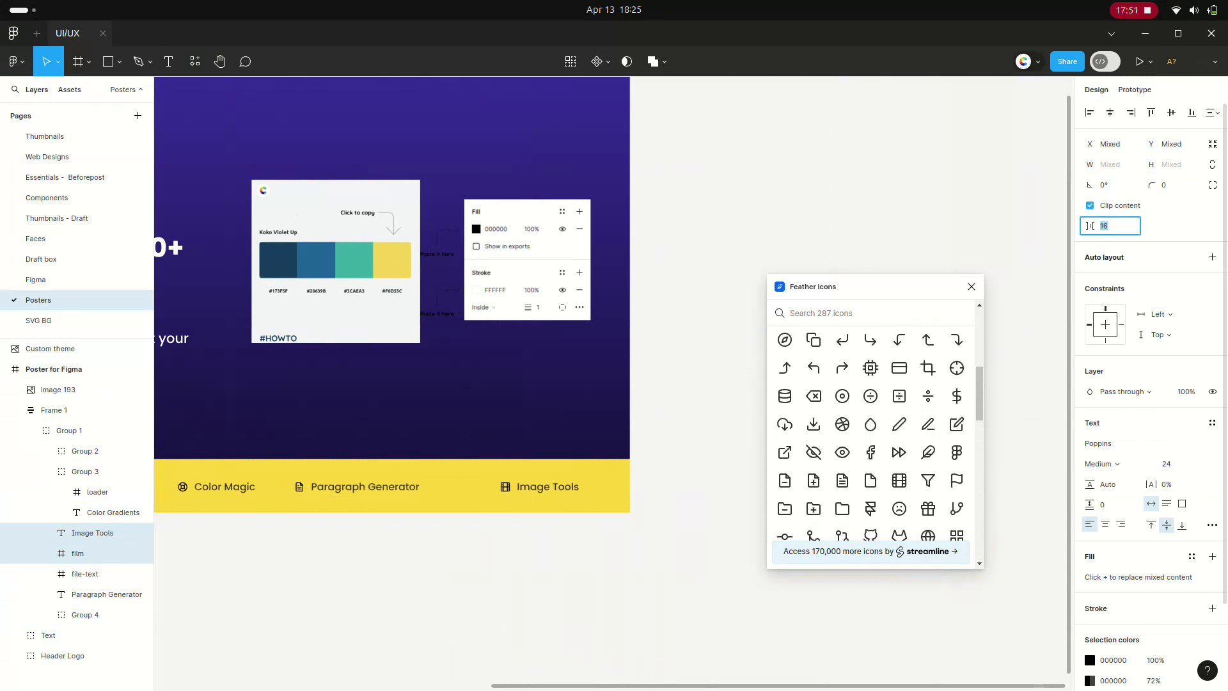
pyautogui.hotkey('ctrl', 'g')
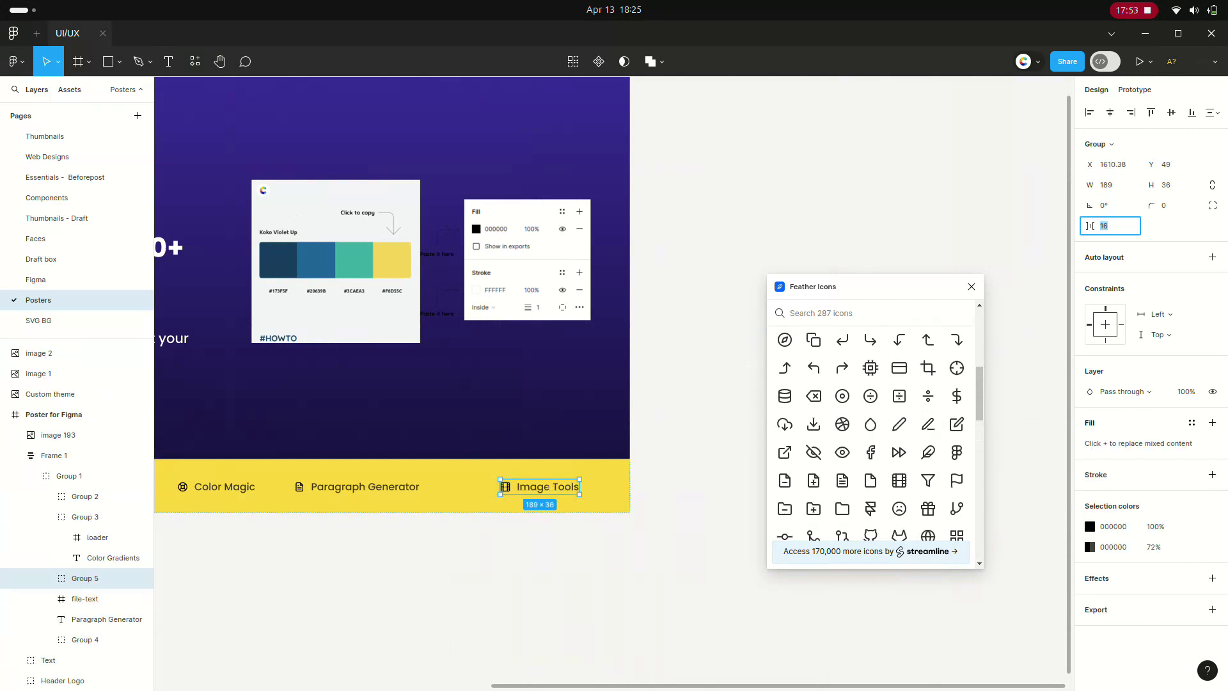
pyautogui.press('Escape')
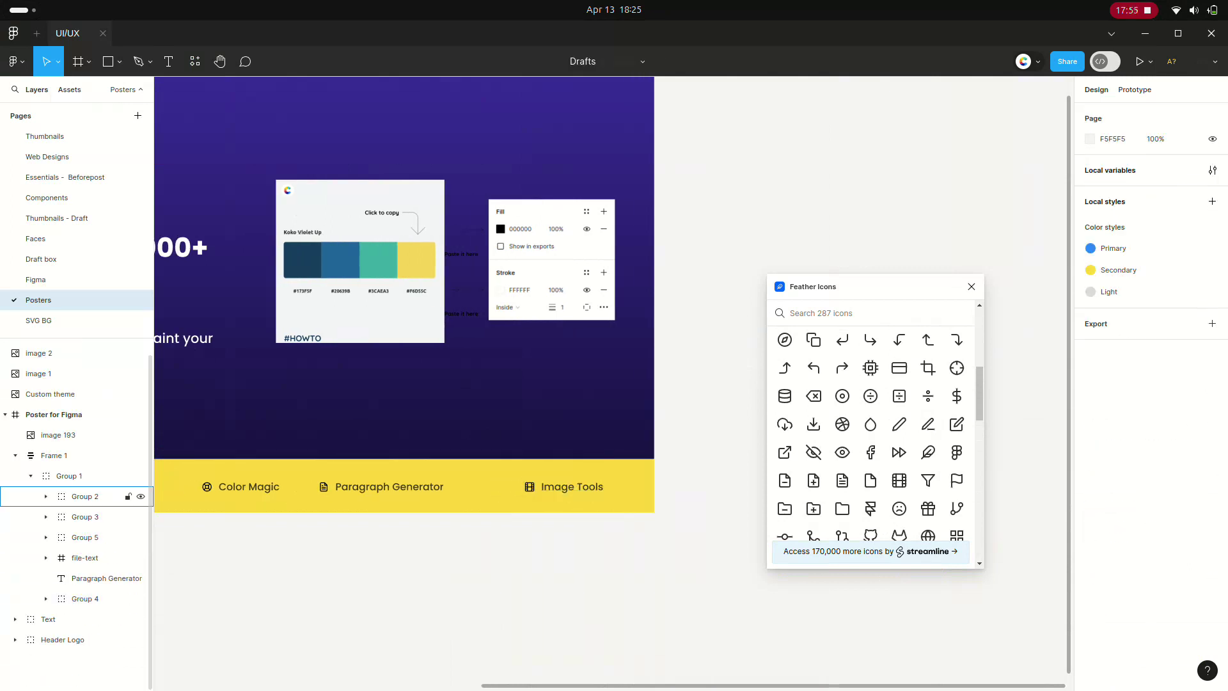
# Group the file-text icon with the Paragraph Generator text
pyautogui.click(45, 558)
pyautogui.click(85, 558)
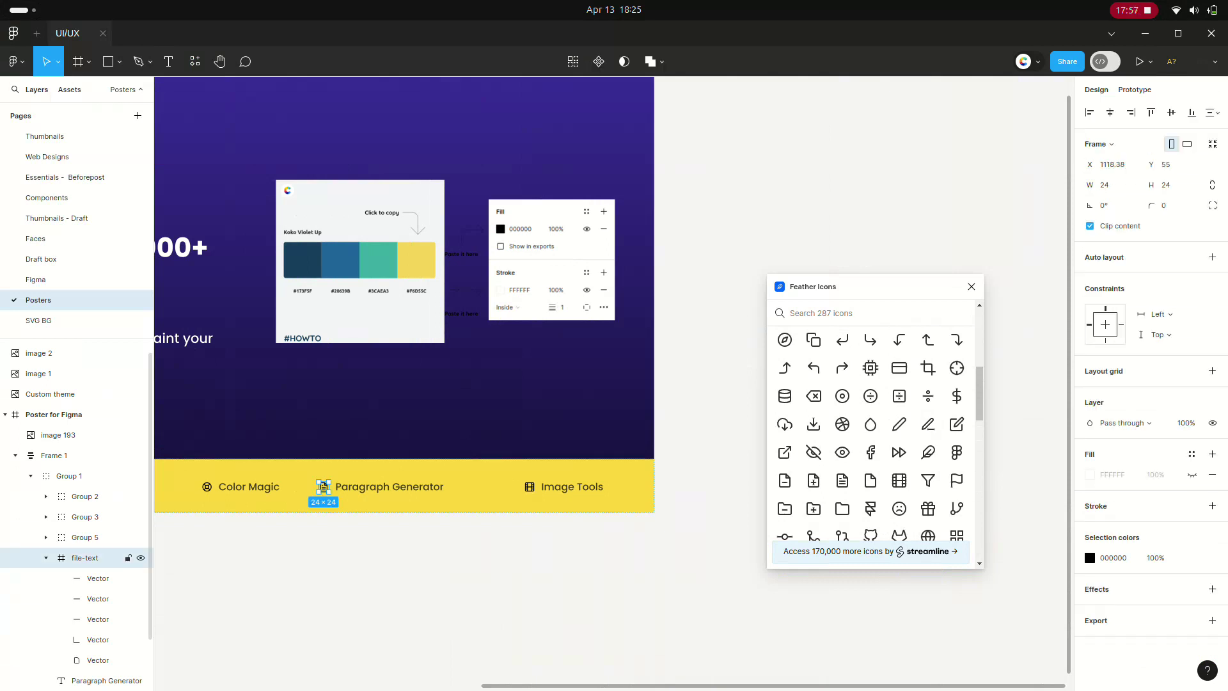
pyautogui.keyDown('shift'); pyautogui.click(92, 579); pyautogui.keyUp('shift')
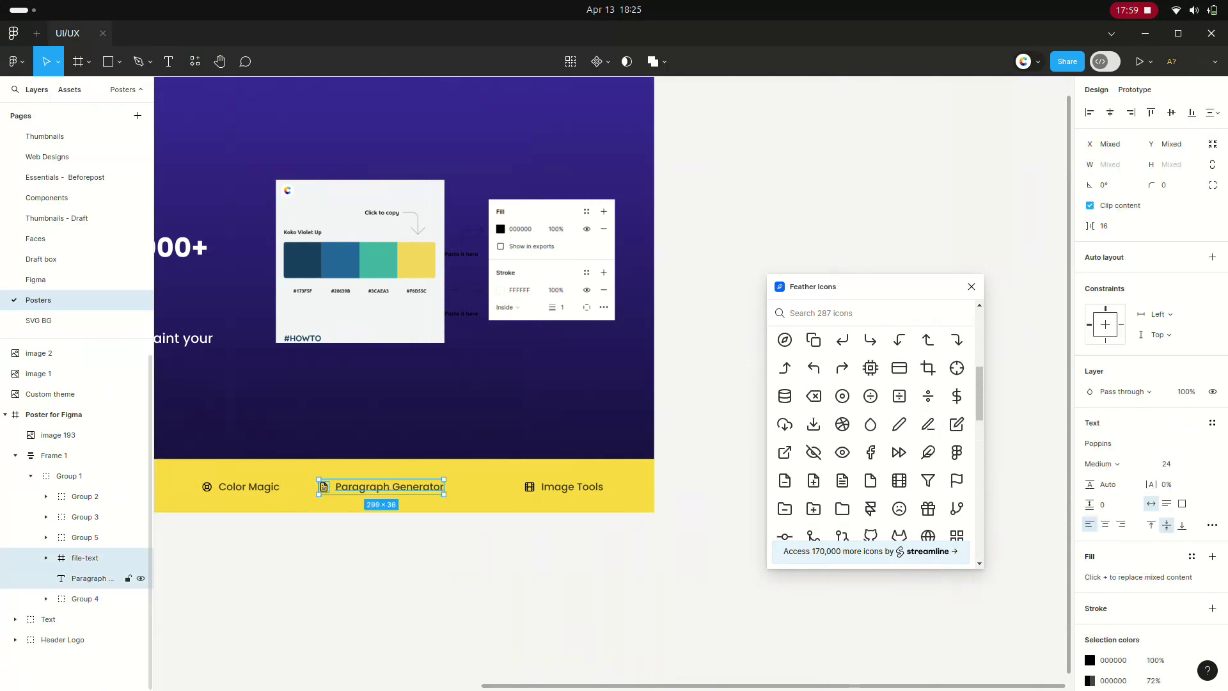
pyautogui.hotkey('ctrl', 'g')
pyautogui.hscroll(-6, 531, 294)
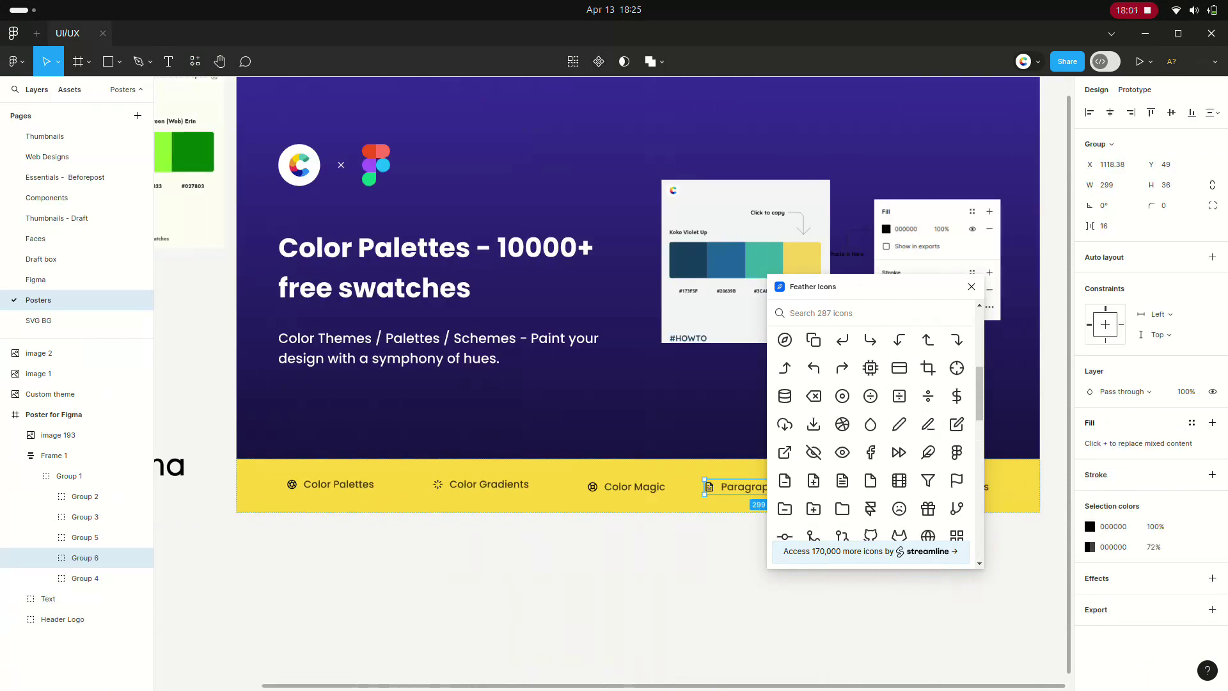
pyautogui.scroll(-5, 535, 576)
pyautogui.hotkey('shift', 'Return')
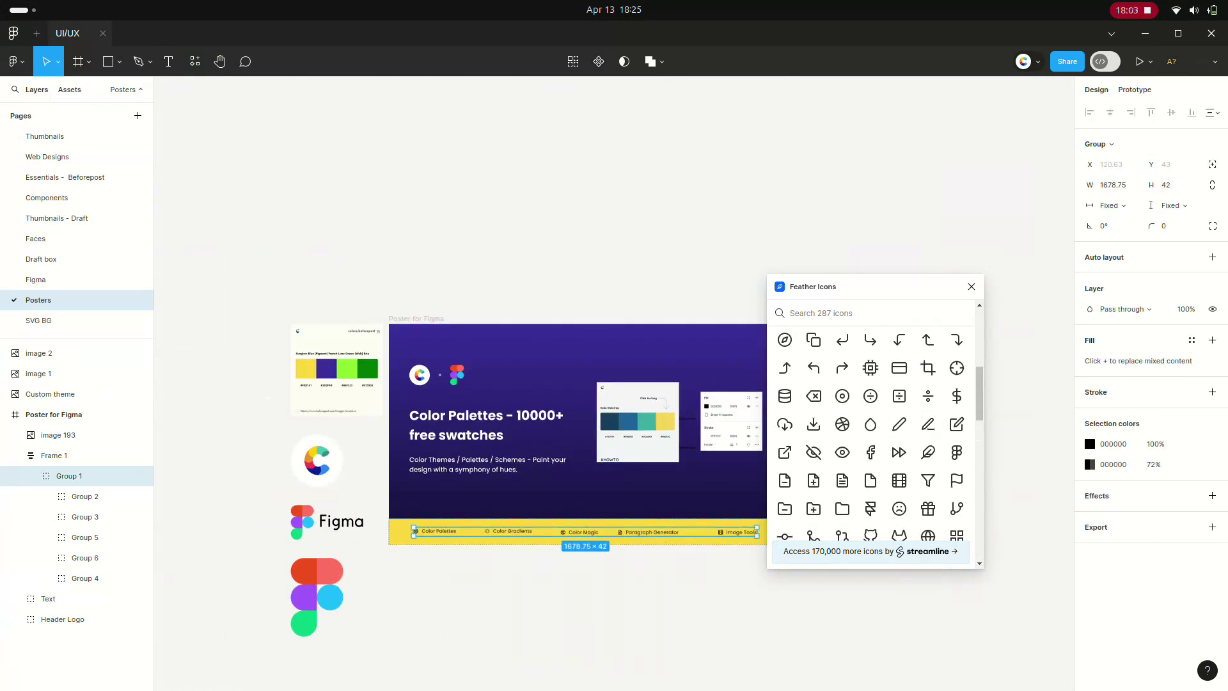
pyautogui.scroll(-2, 505, 442)
pyautogui.hscroll(2, 505, 442)
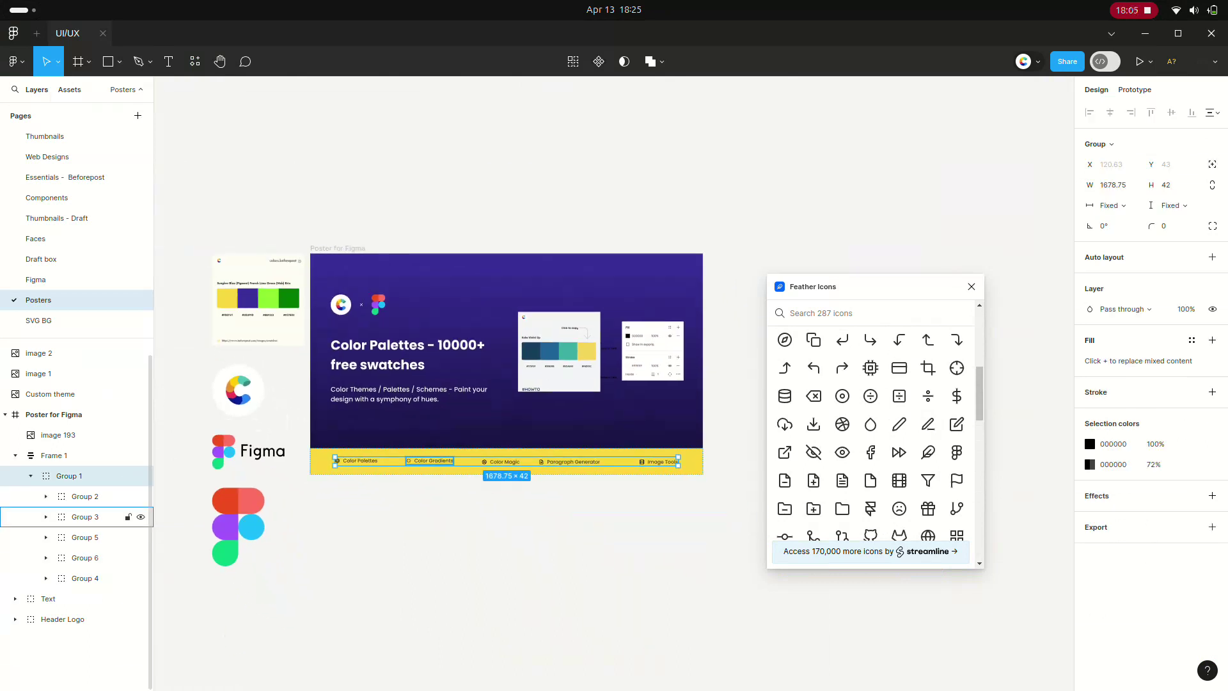
pyautogui.press('Return')
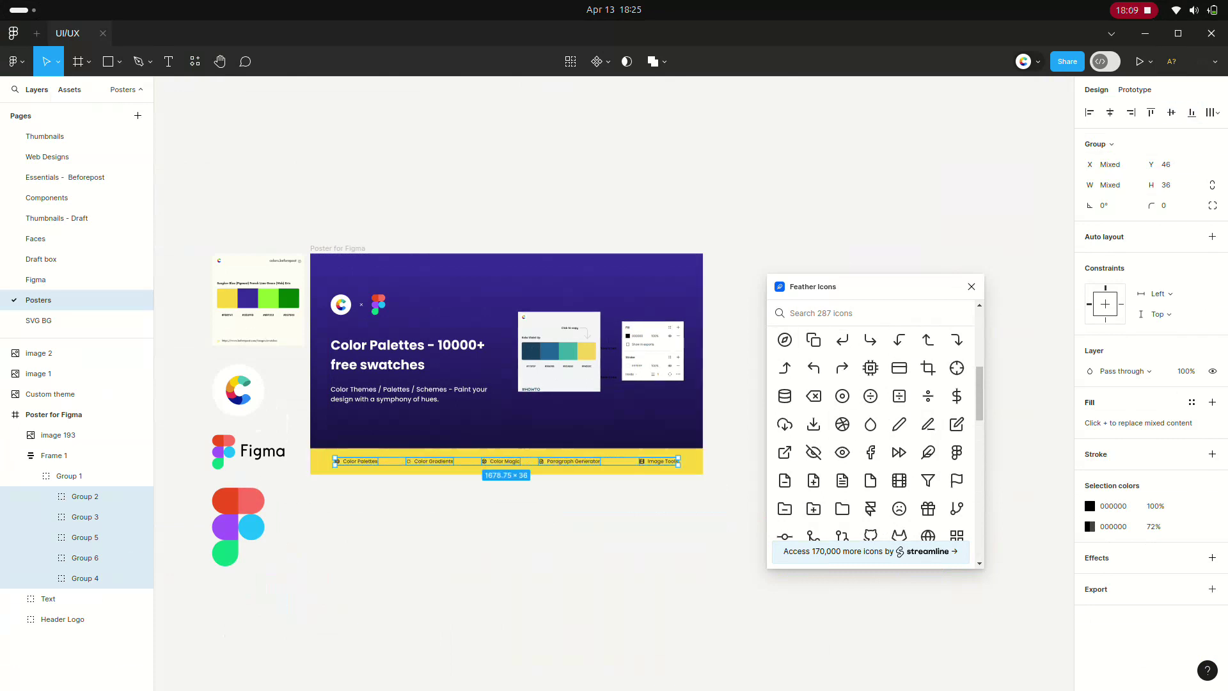
pyautogui.scroll(5, 538, 480)
pyautogui.hscroll(10, 447, 442)
pyautogui.hscroll(1, 448, 442)
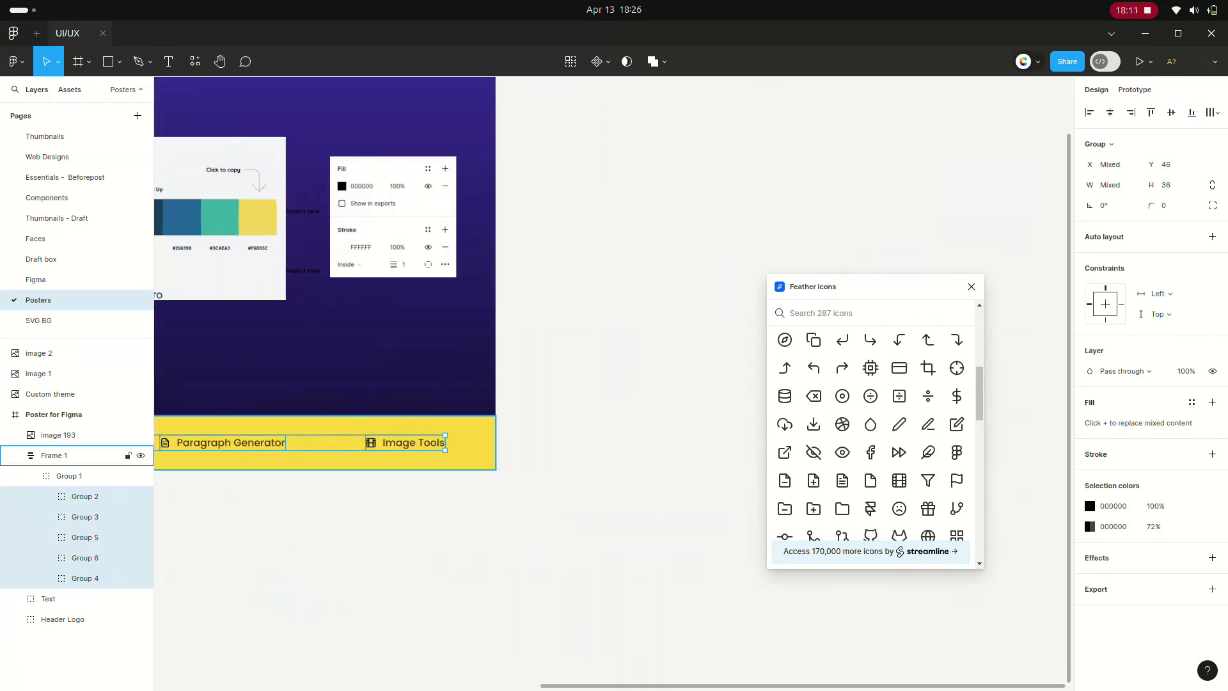
pyautogui.scroll(5, 422, 441)
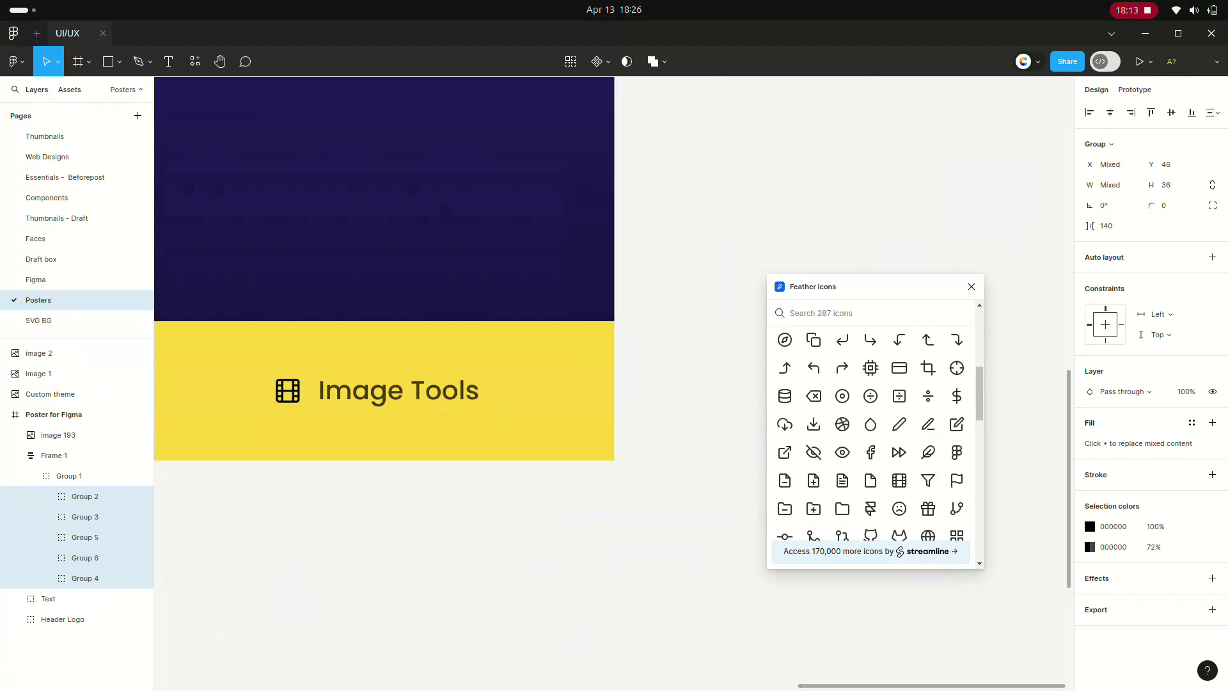
pyautogui.scroll(-5, 506, 459)
pyautogui.hscroll(-5, 531, 531)
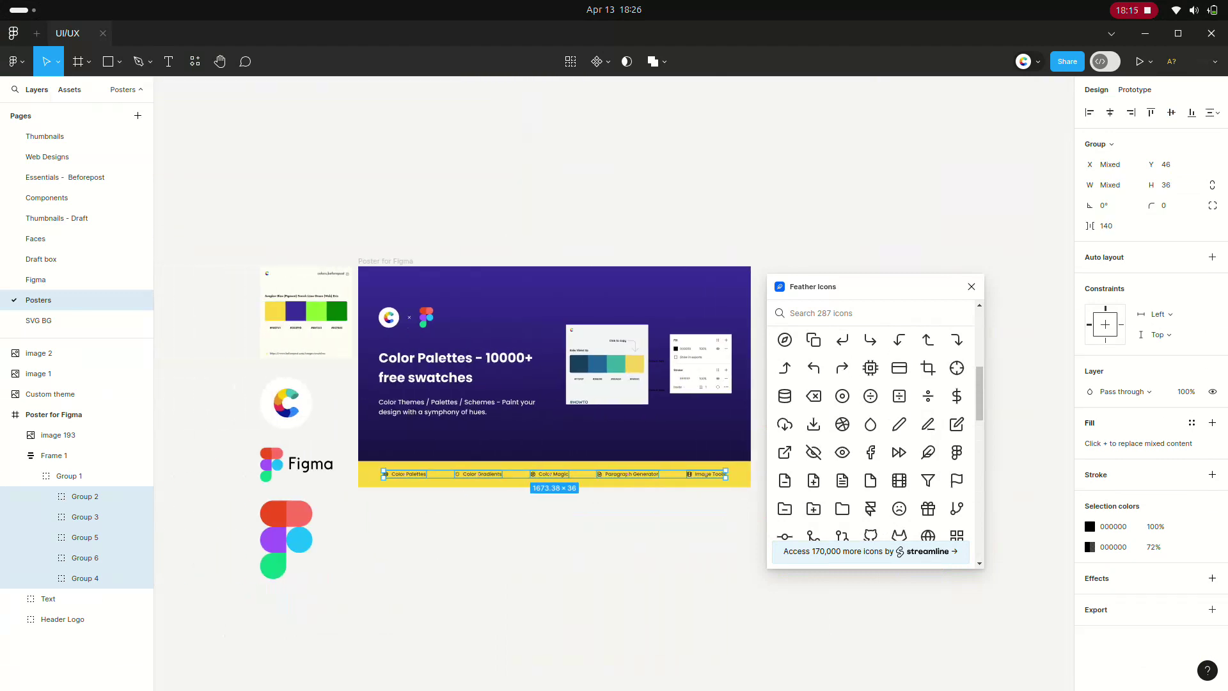
pyautogui.press('Escape')
pyautogui.scroll(3, 531, 531)
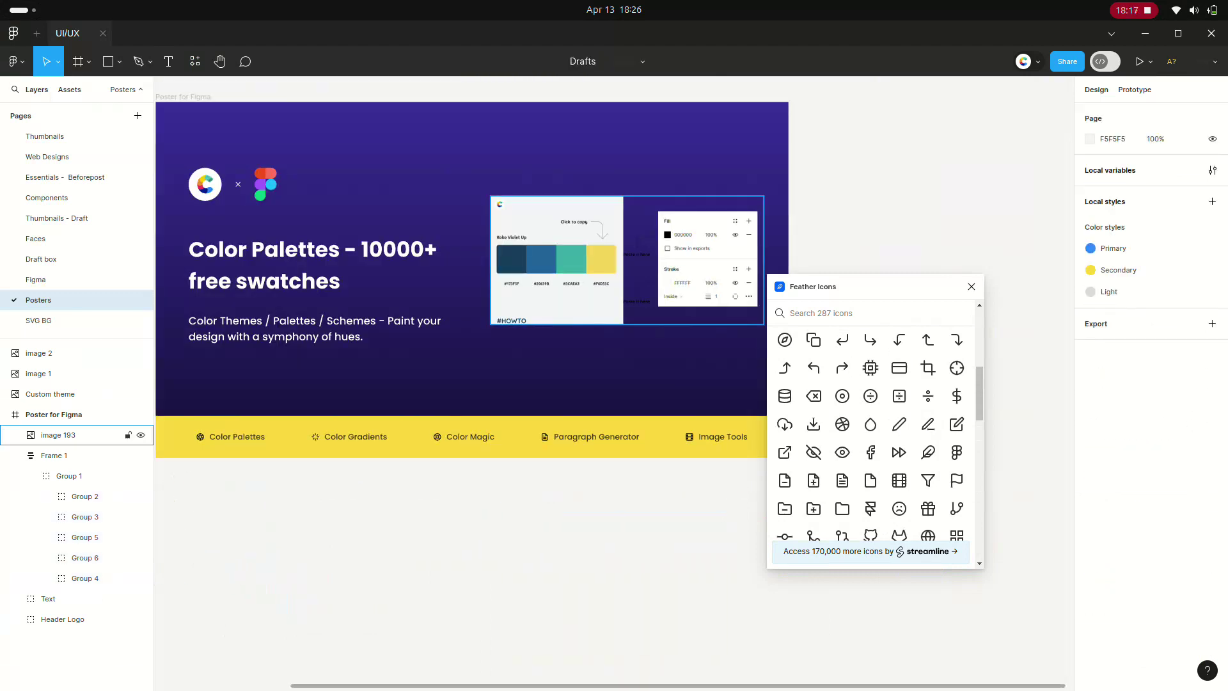
pyautogui.click(58, 435)
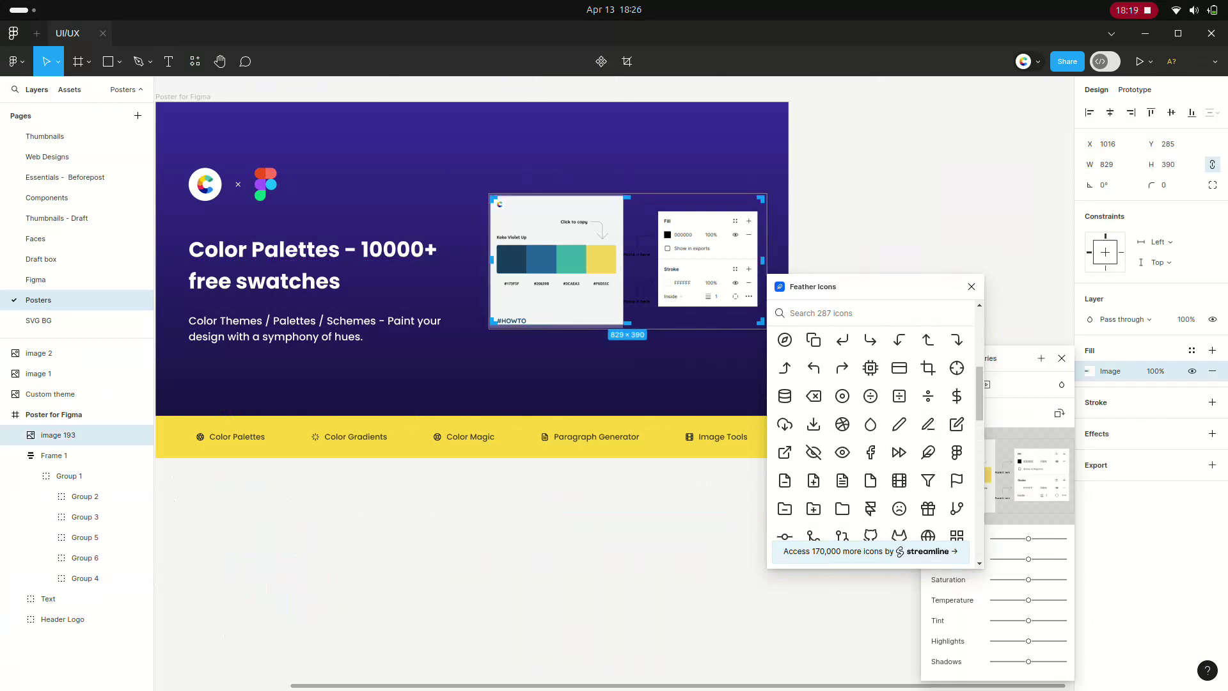
pyautogui.scroll(-5, 549, 559)
pyautogui.press('Escape')
pyautogui.scroll(2, 663, 495)
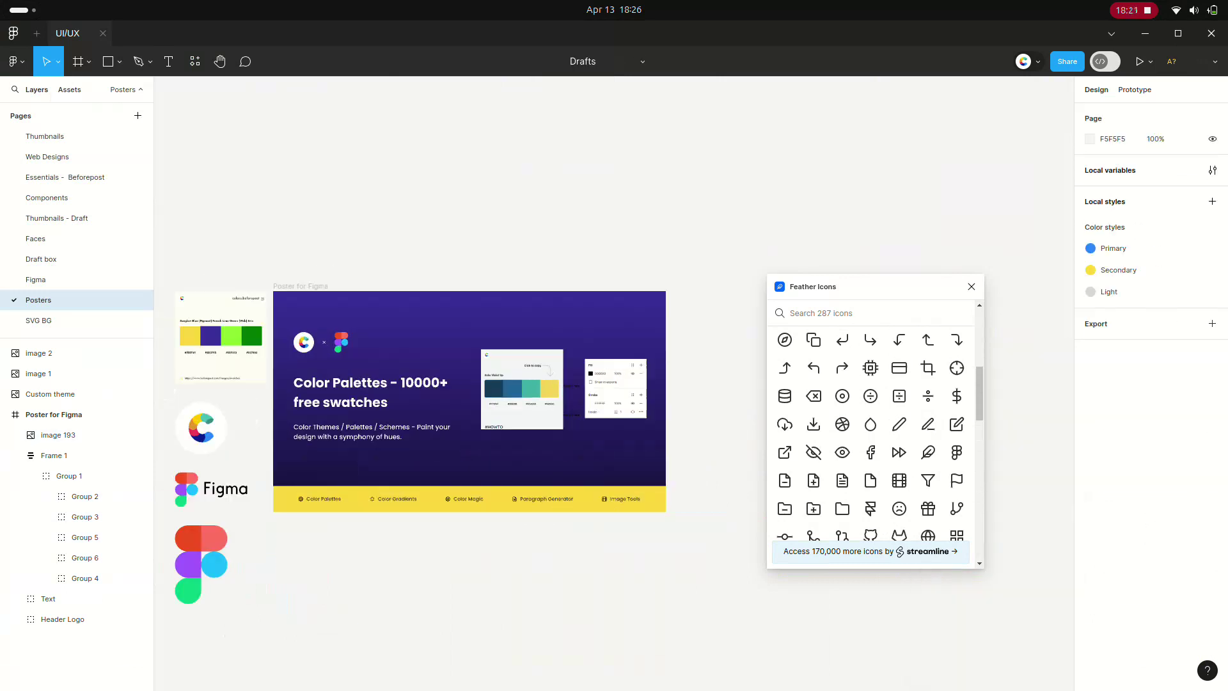
pyautogui.click(54, 415)
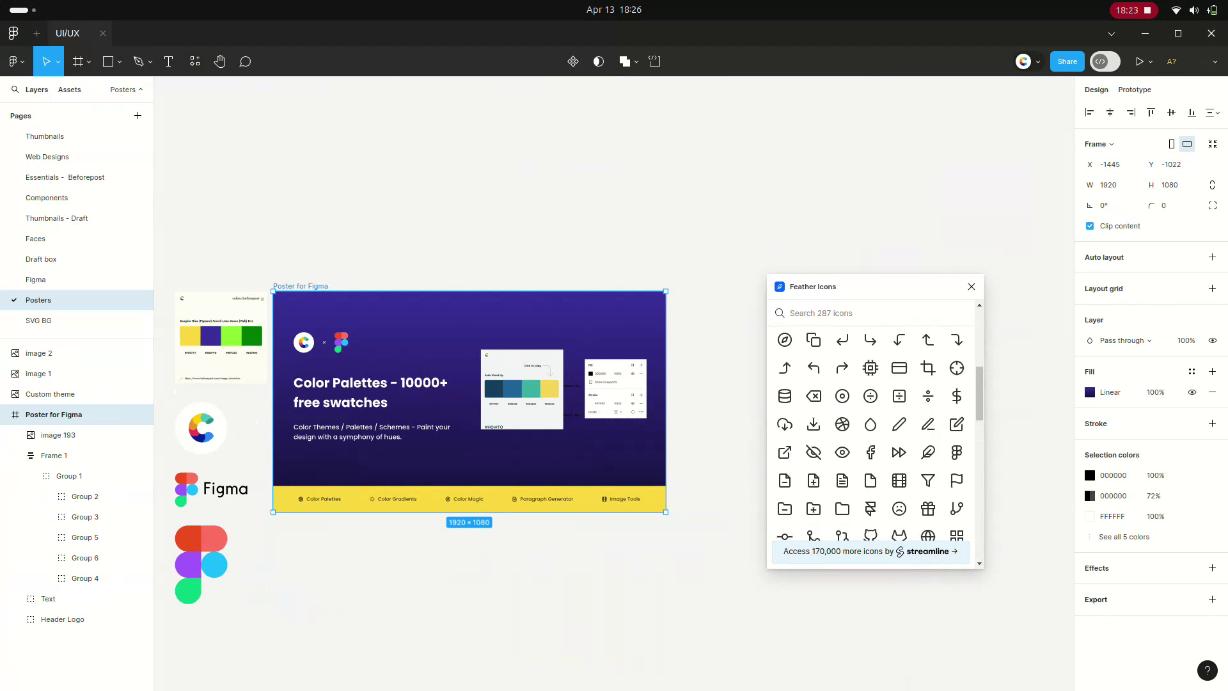
# Export the poster at 1x as 'Poster for Figma.png' into the Downloads folder
pyautogui.click(1212, 599)
pyautogui.scroll(-1, 1151, 448)
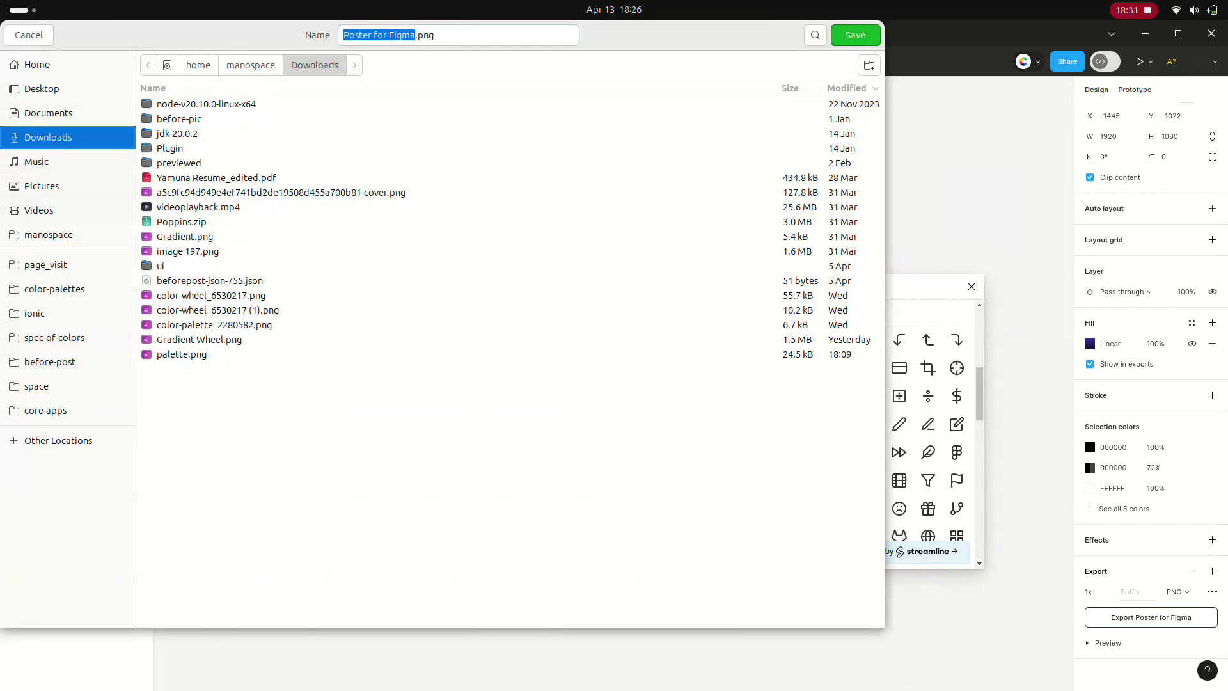
pyautogui.press('Return')
pyautogui.click(505, 660)
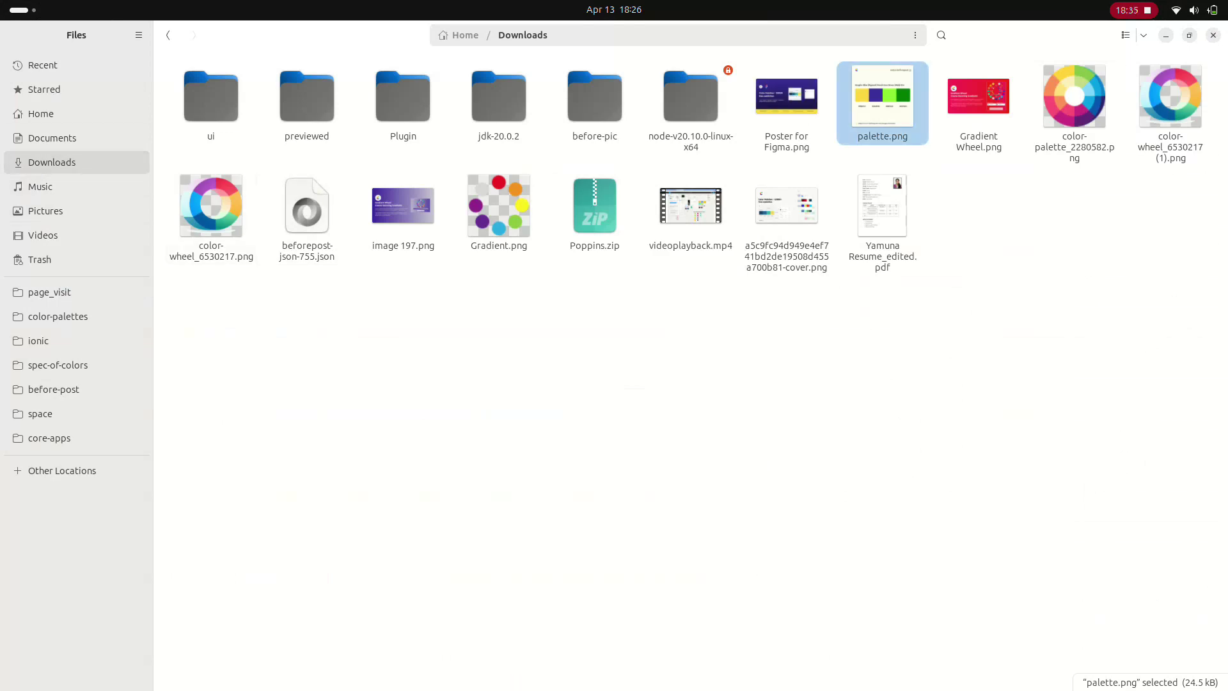
# Open Poster for Figma.png from Downloads in Image Viewer and maximize the window
pyautogui.press('Left')
pyautogui.press('Return')
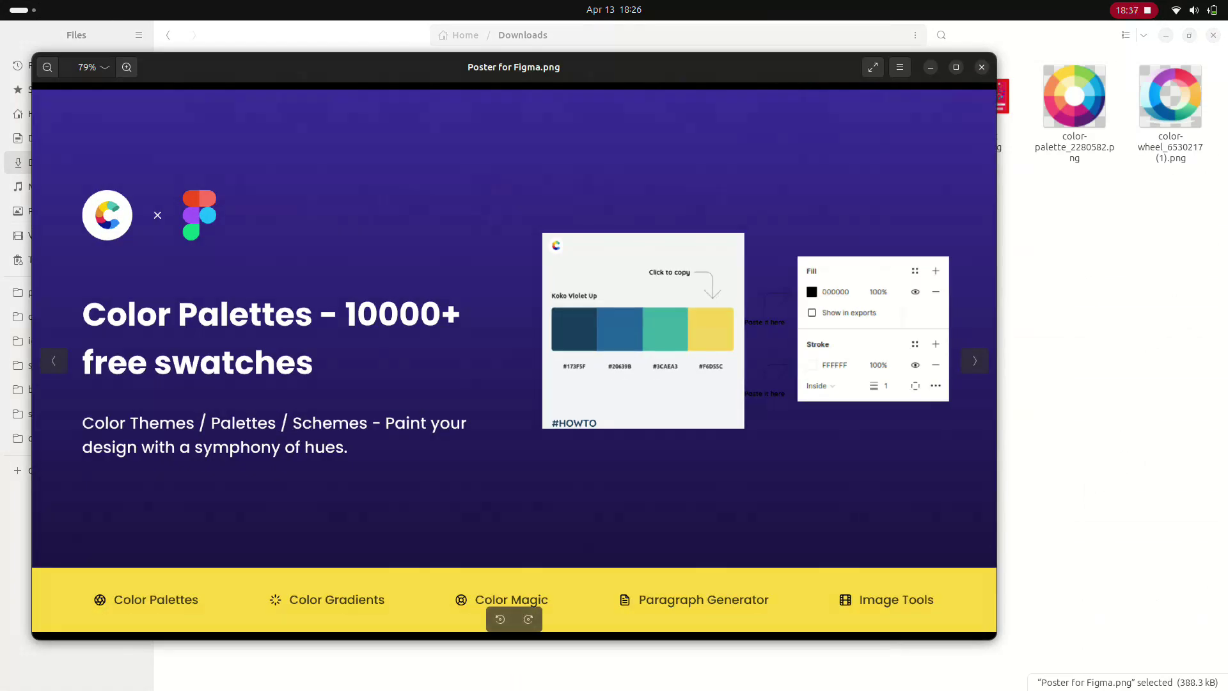
pyautogui.click(956, 67)
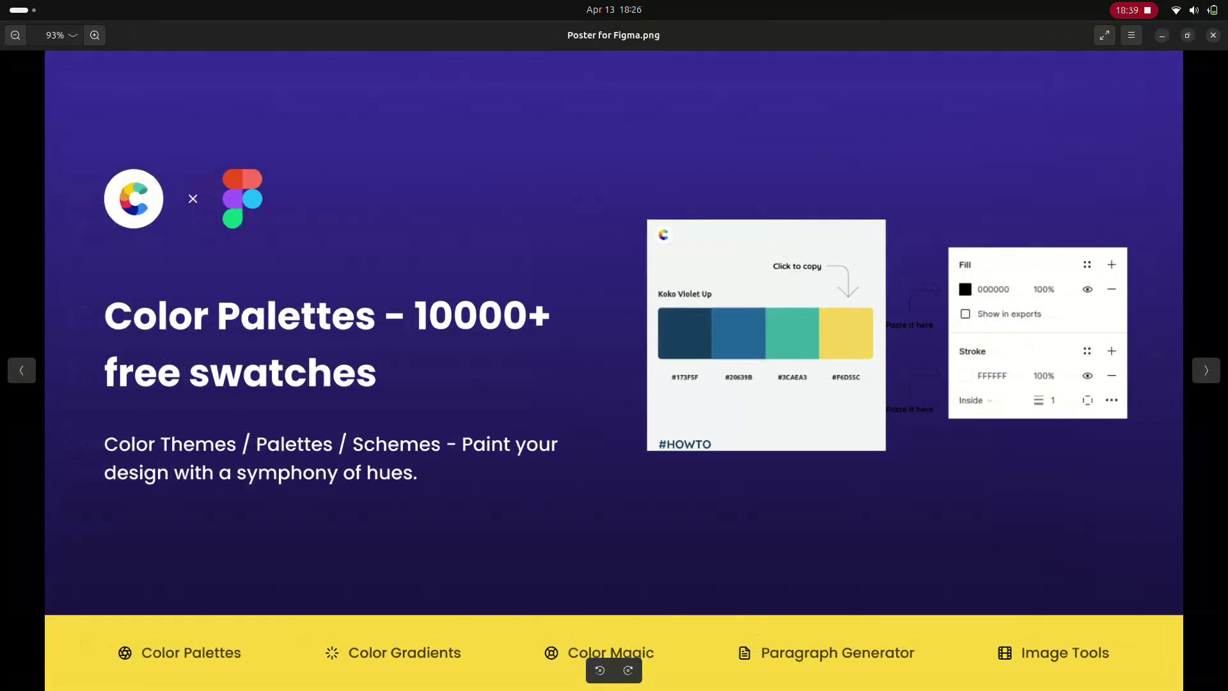